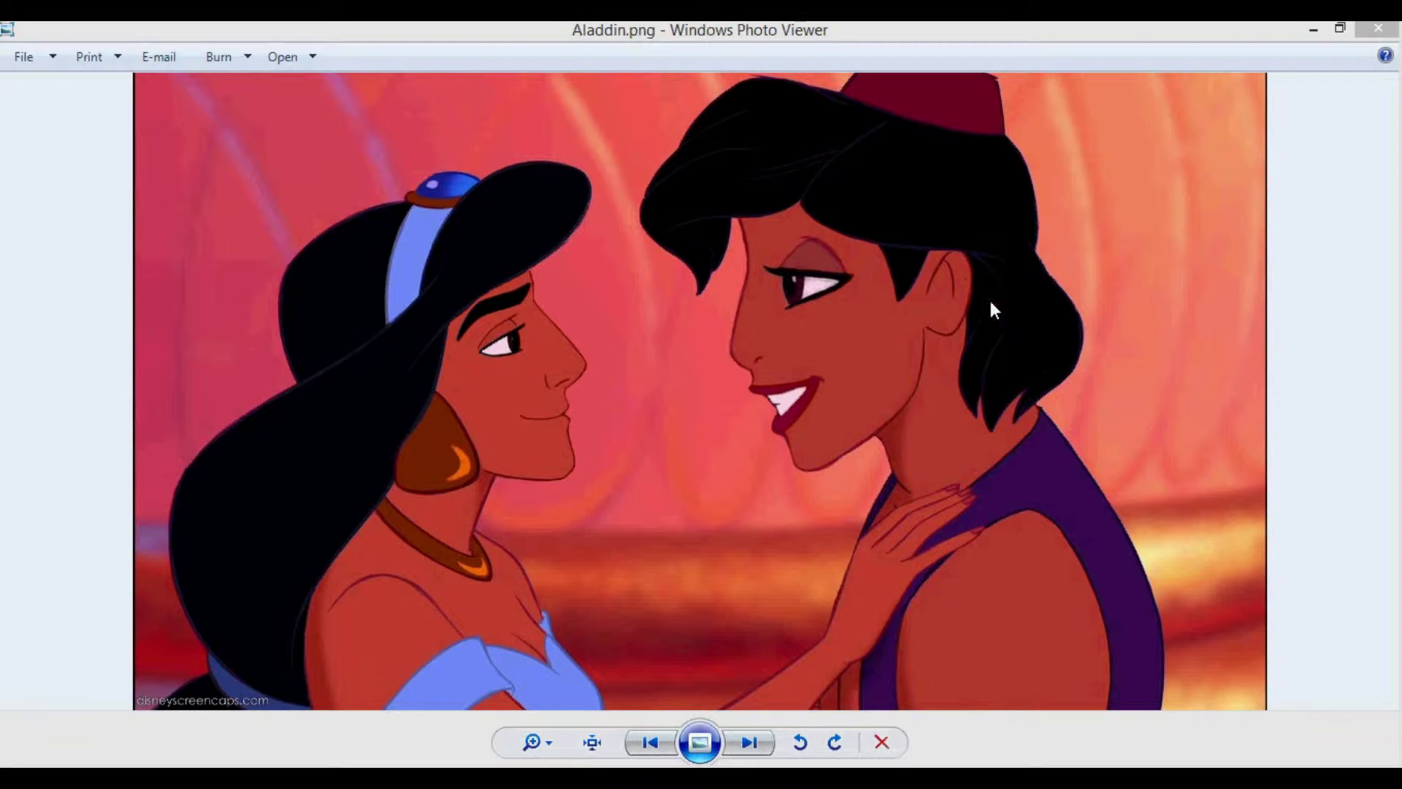
Switch to GIMP, duplicate the Aladdin.jpg layer and rename the copy Base.
click(850, 703)
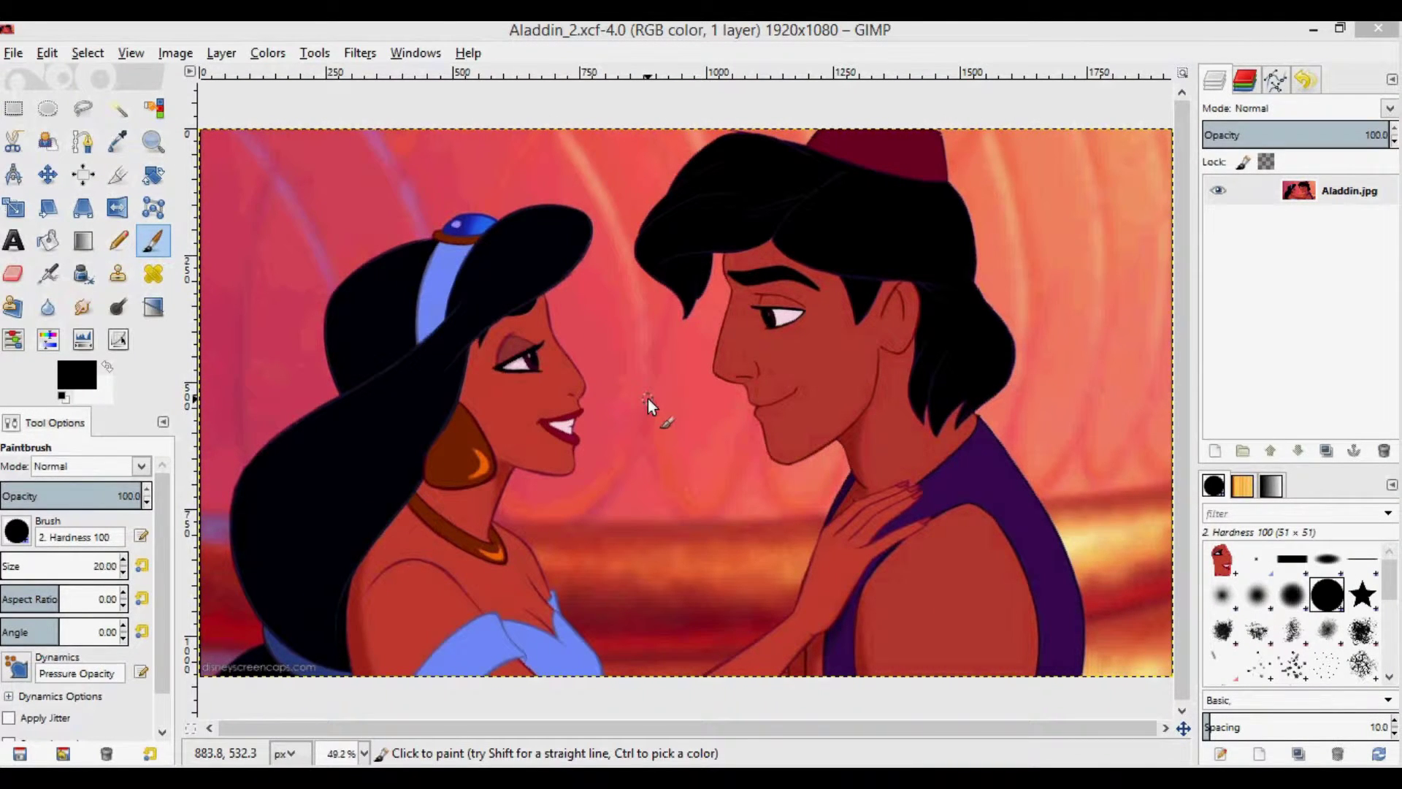
click(1326, 187)
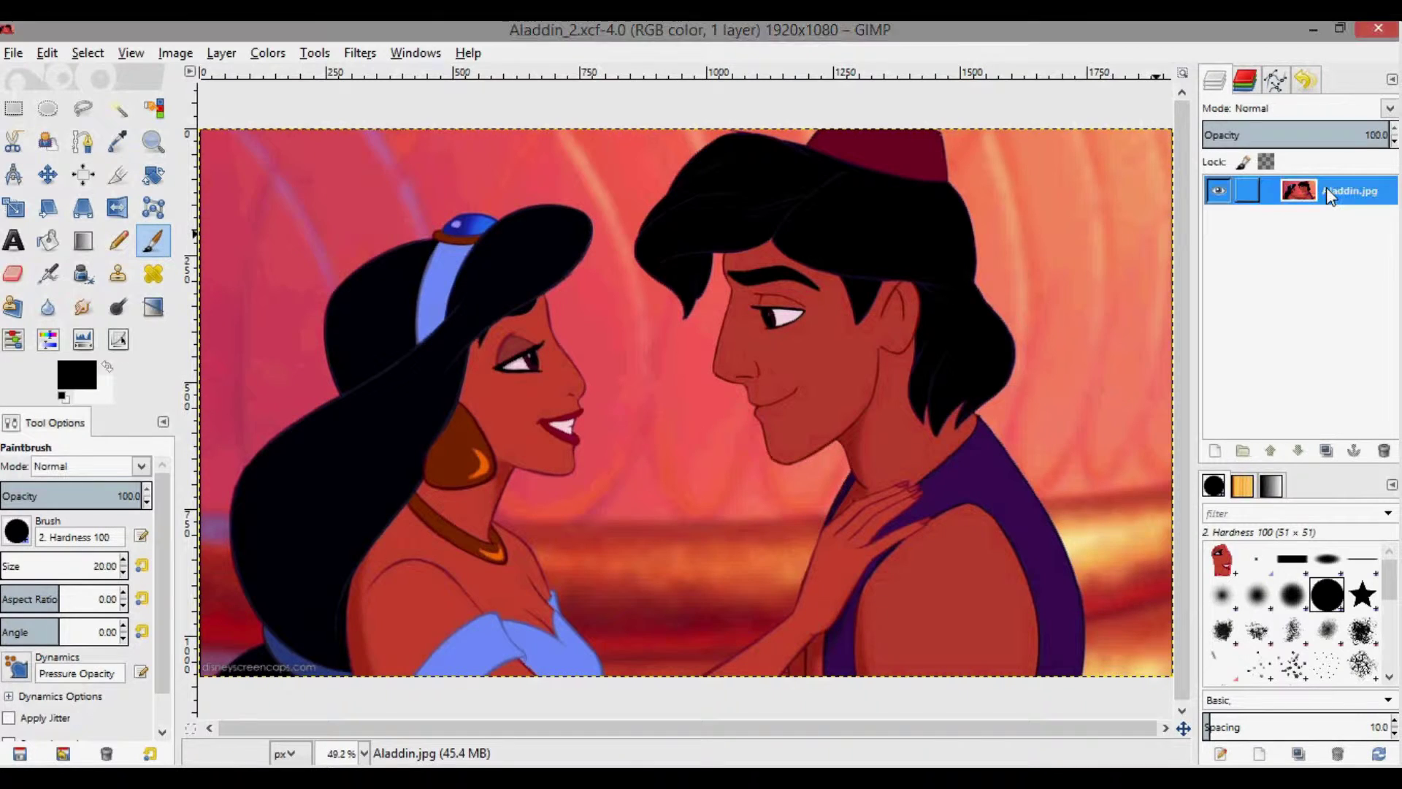
right_click(1294, 192)
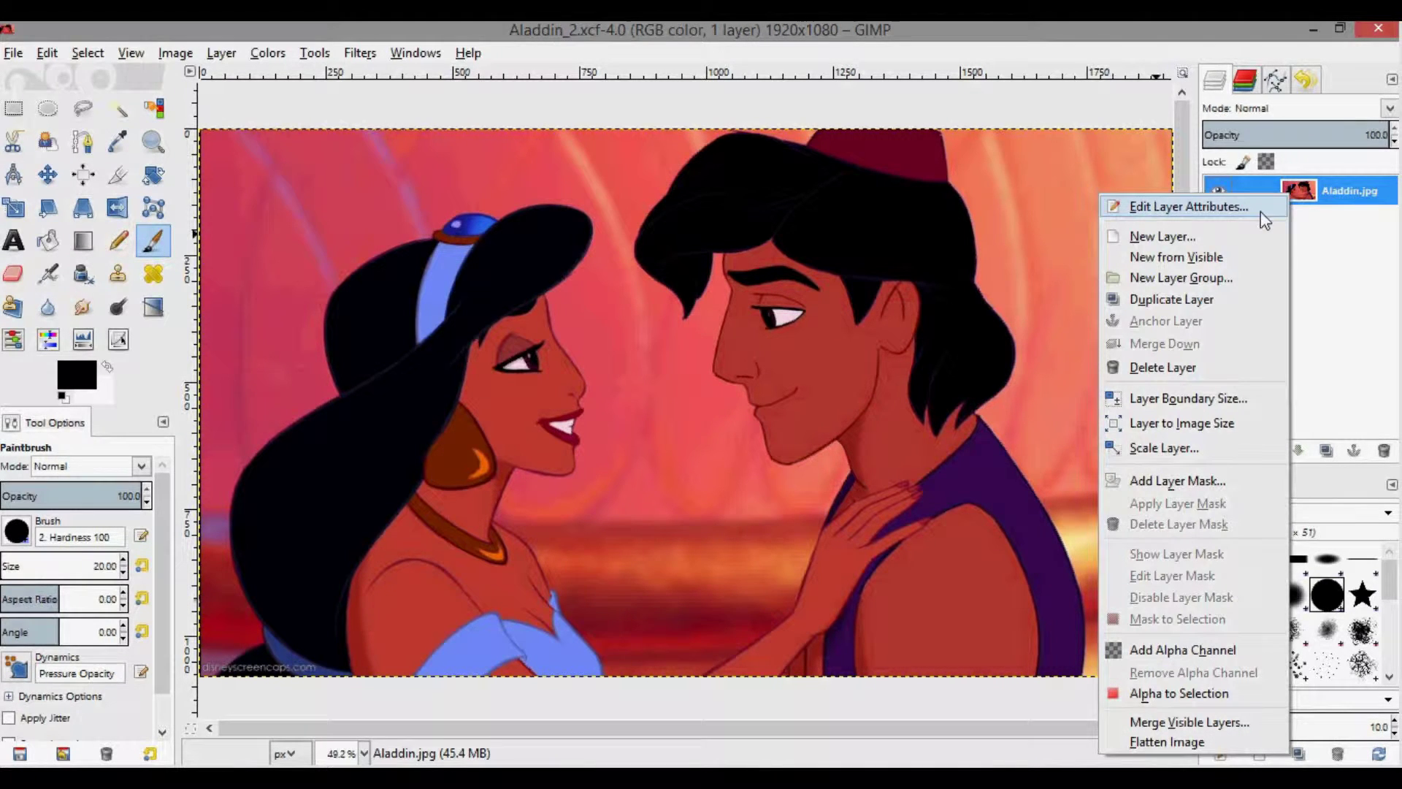
click(1200, 301)
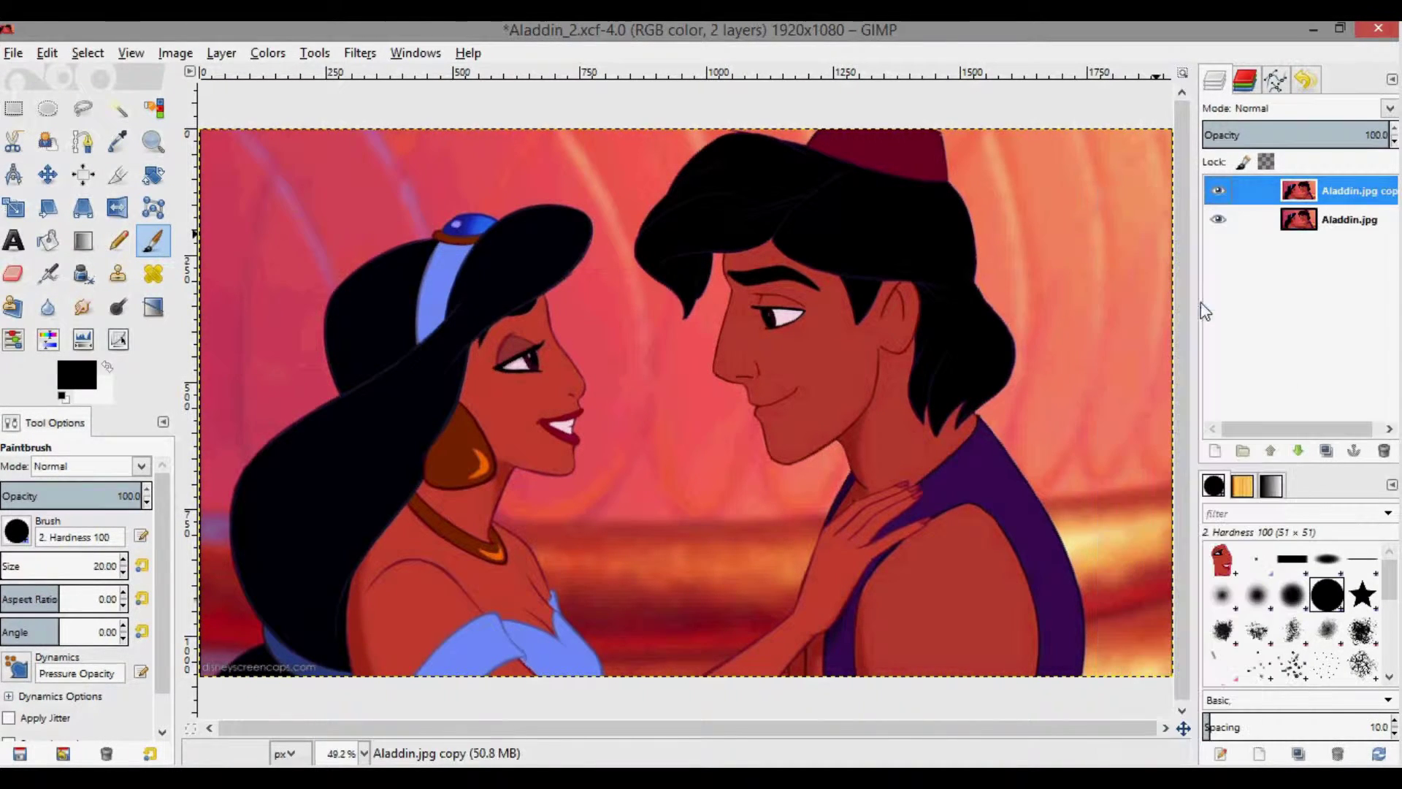
right_click(1314, 192)
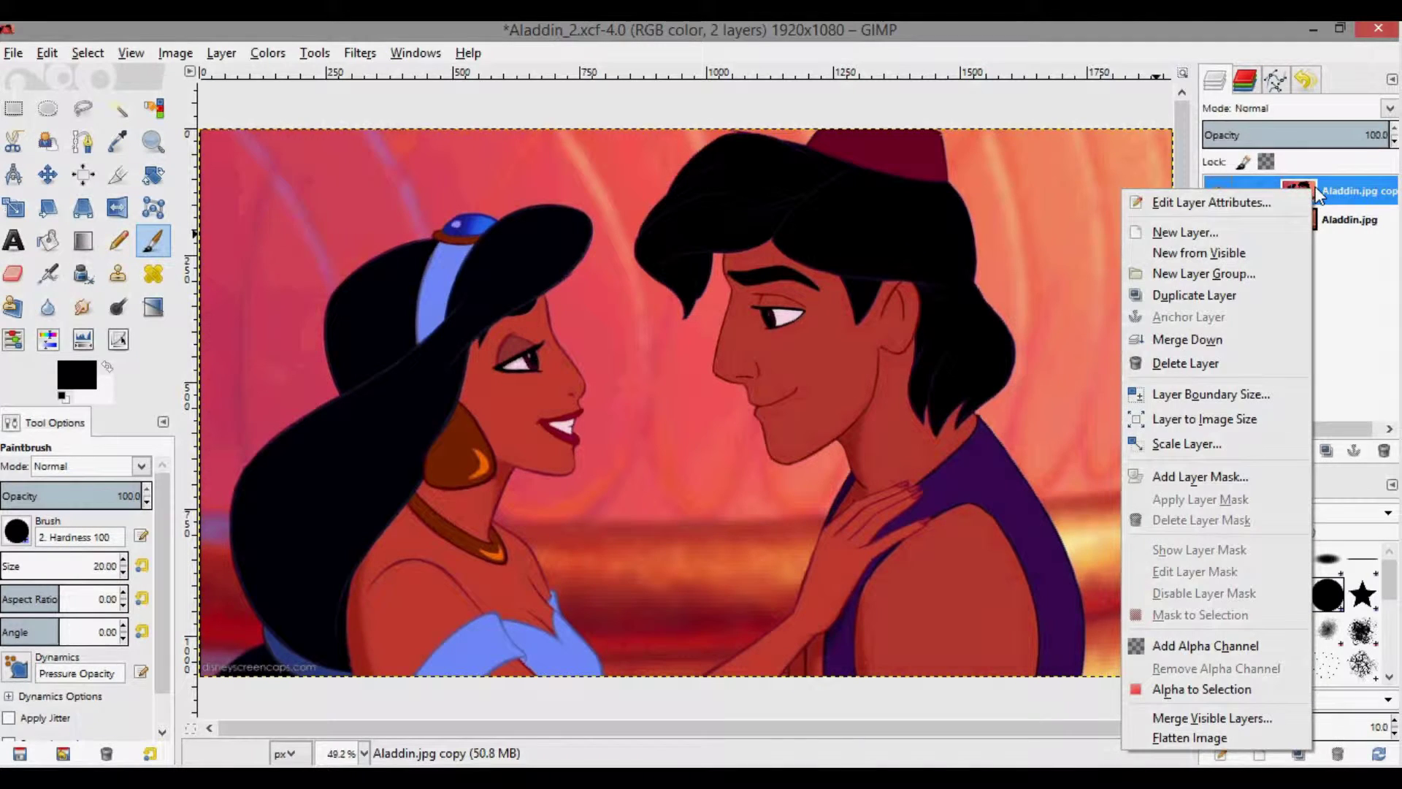
click(1272, 205)
text(Base)
key(Return)
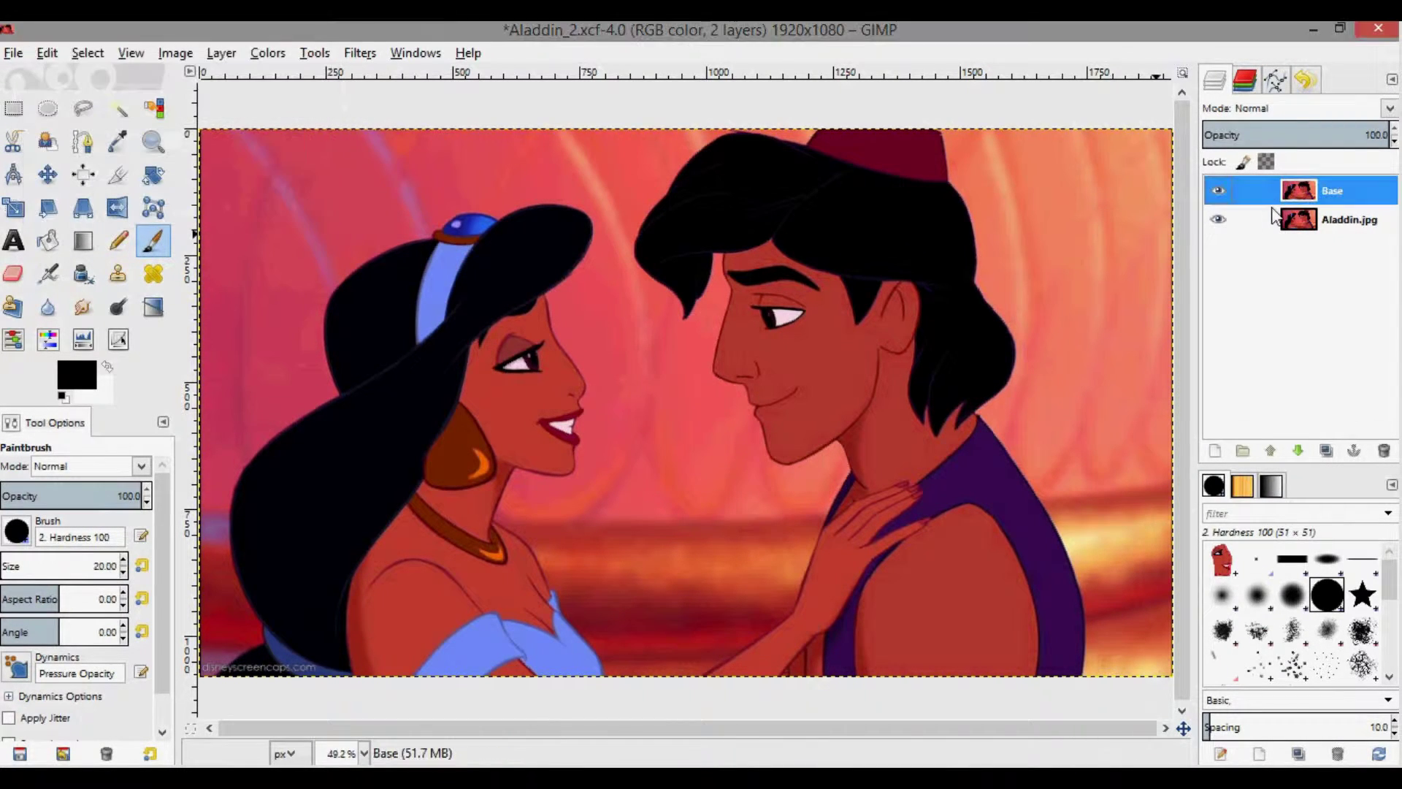
Hide the original Aladdin.jpg layer and make the Base layer active.
click(1217, 219)
click(1320, 221)
click(1312, 196)
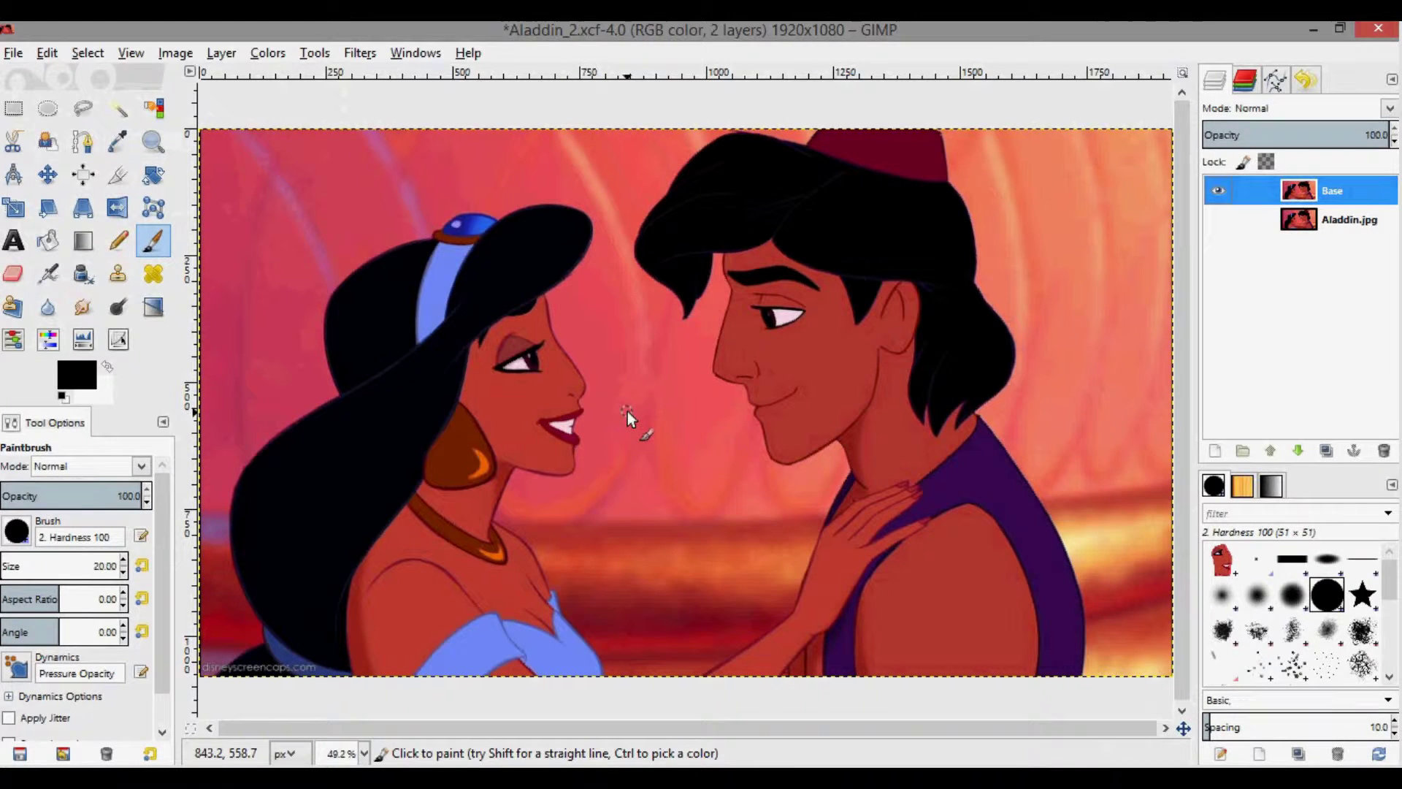
Outline Aladdin's face with a closed Free Select polygon, from above the eyebrow along the nose and chin to the jaw.
click(94, 115)
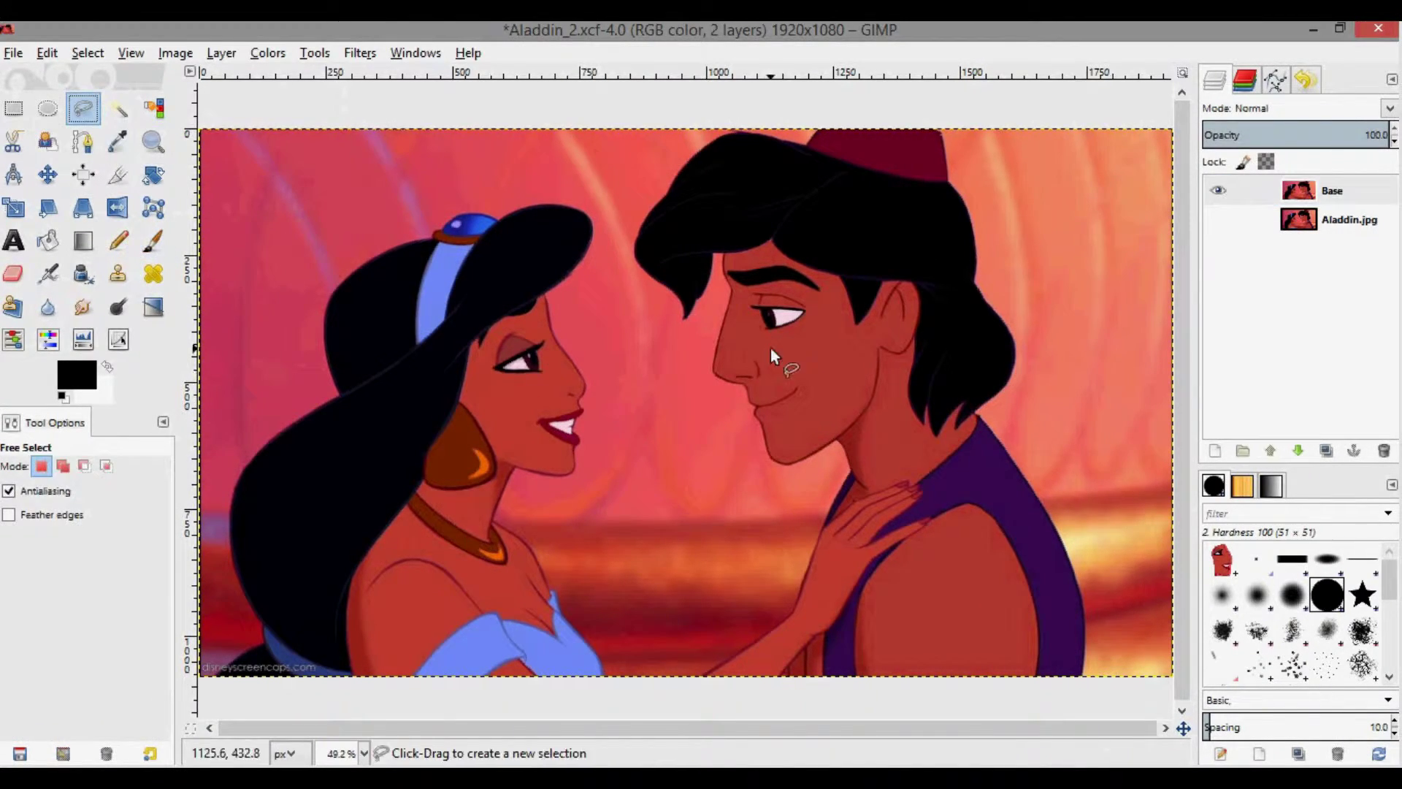
scroll(775, 357, up, 3)
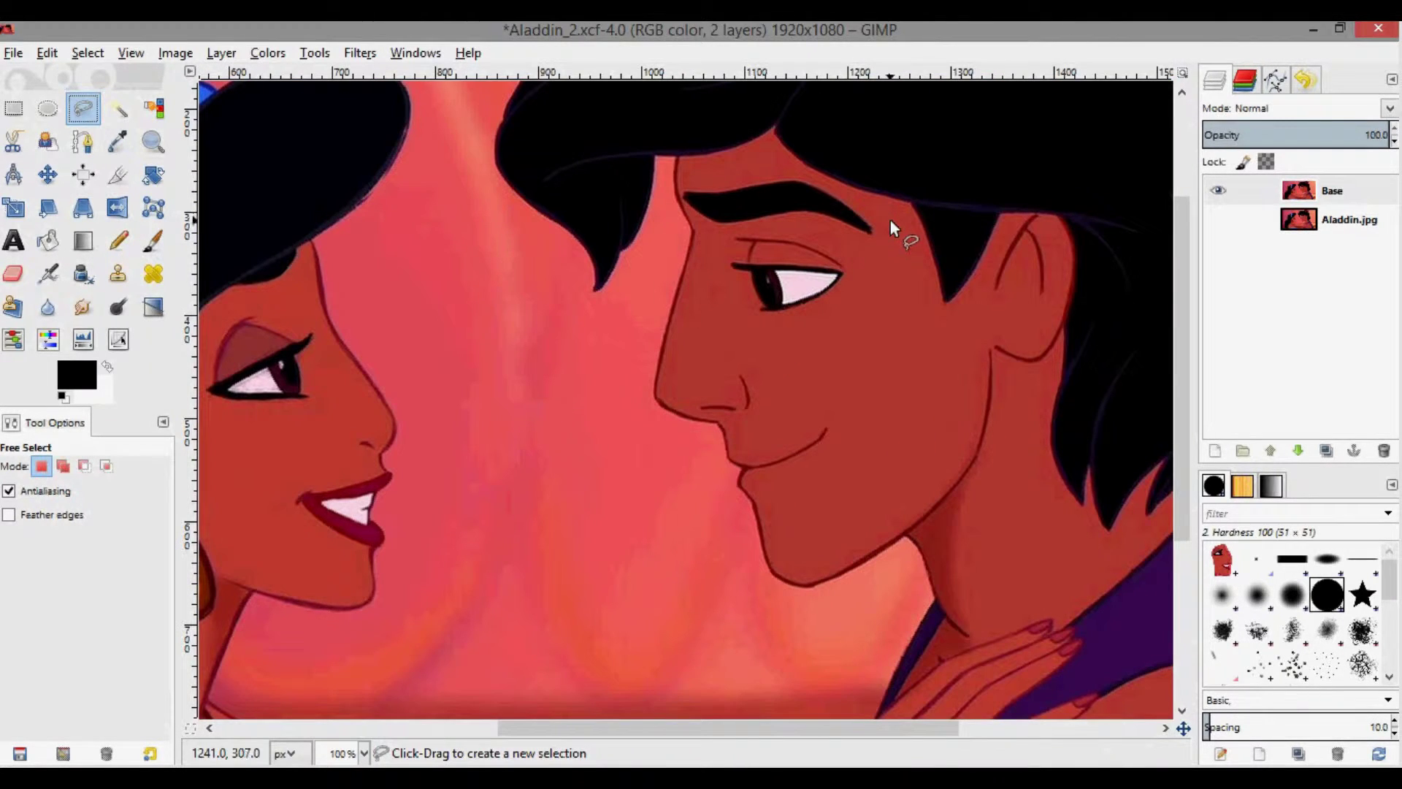
click(865, 209)
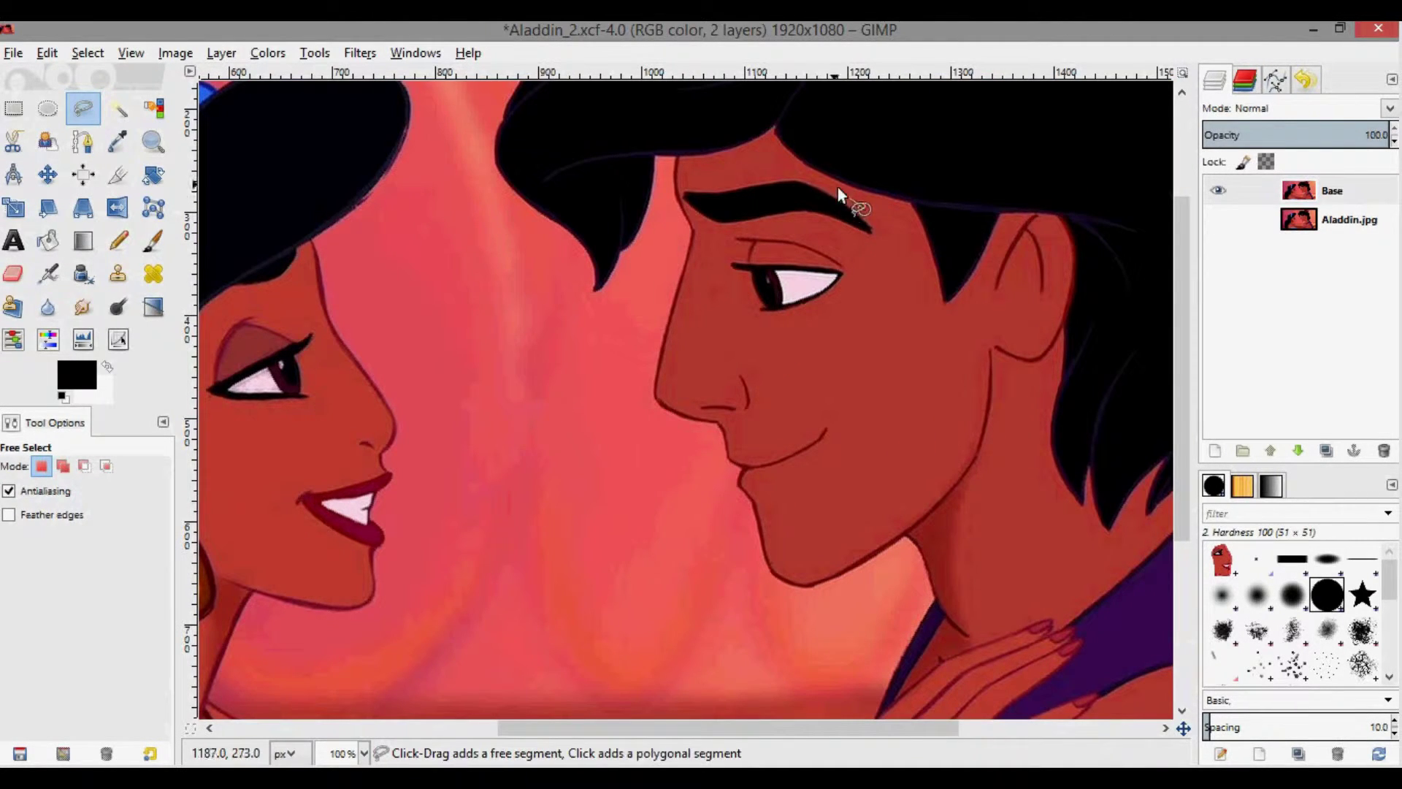
click(789, 169)
click(725, 180)
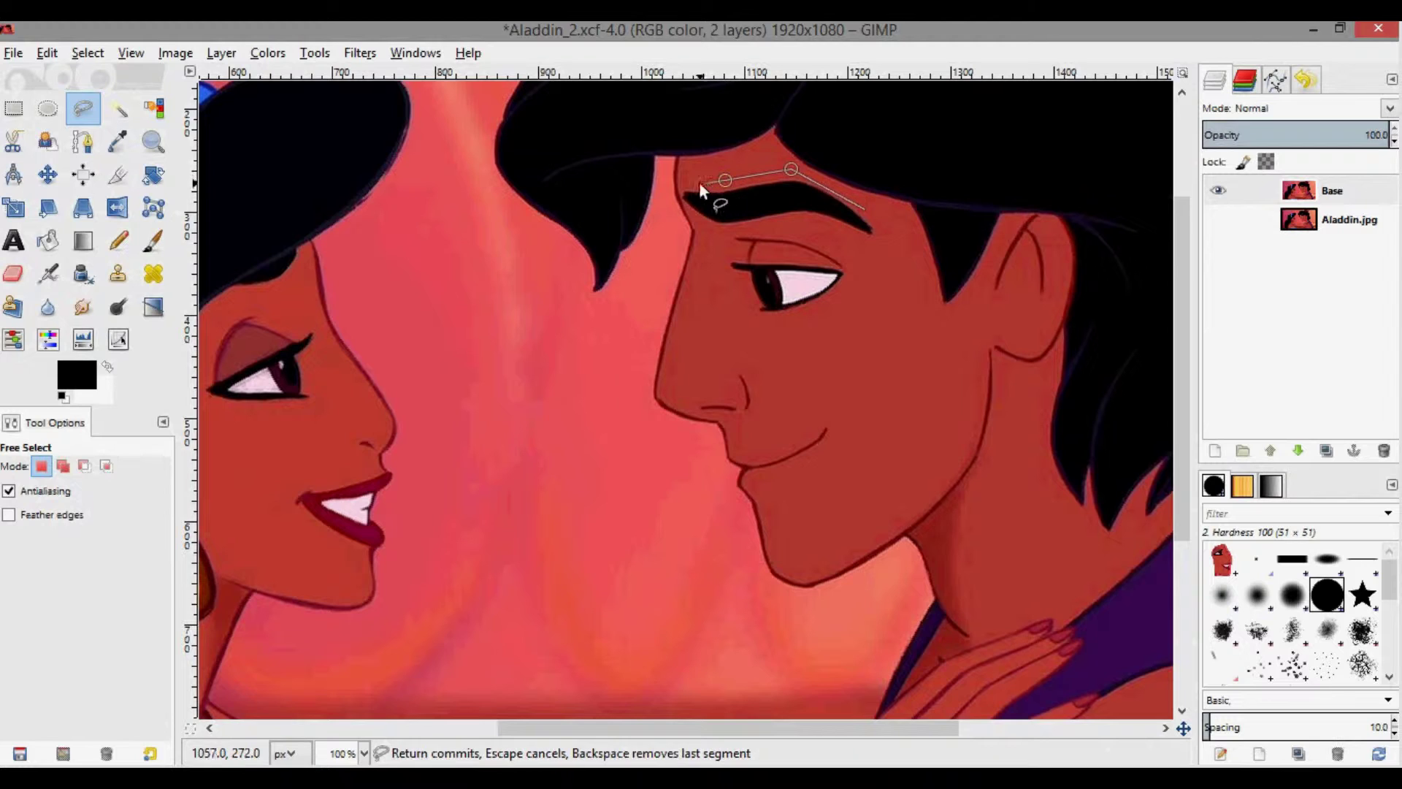
click(666, 181)
click(643, 405)
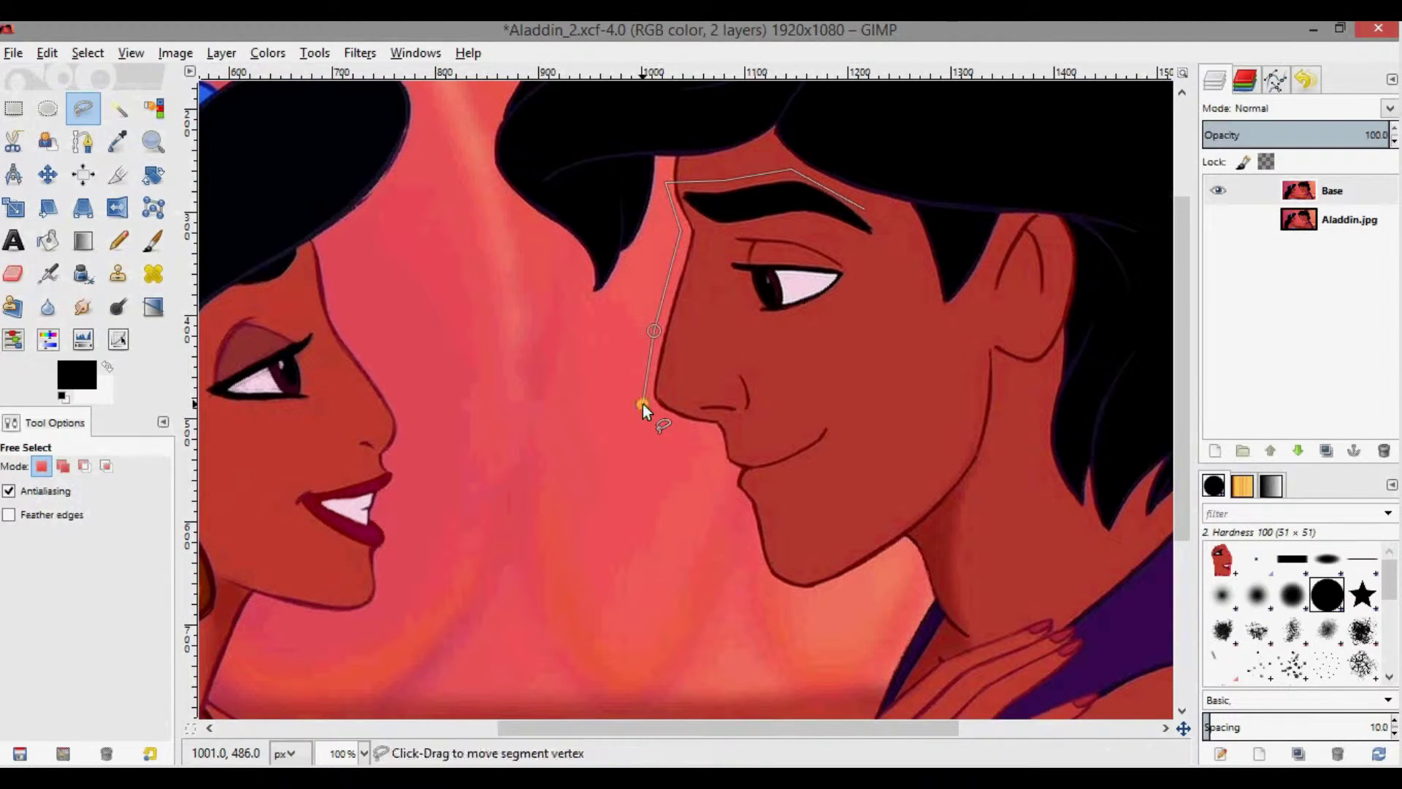
click(688, 428)
click(714, 450)
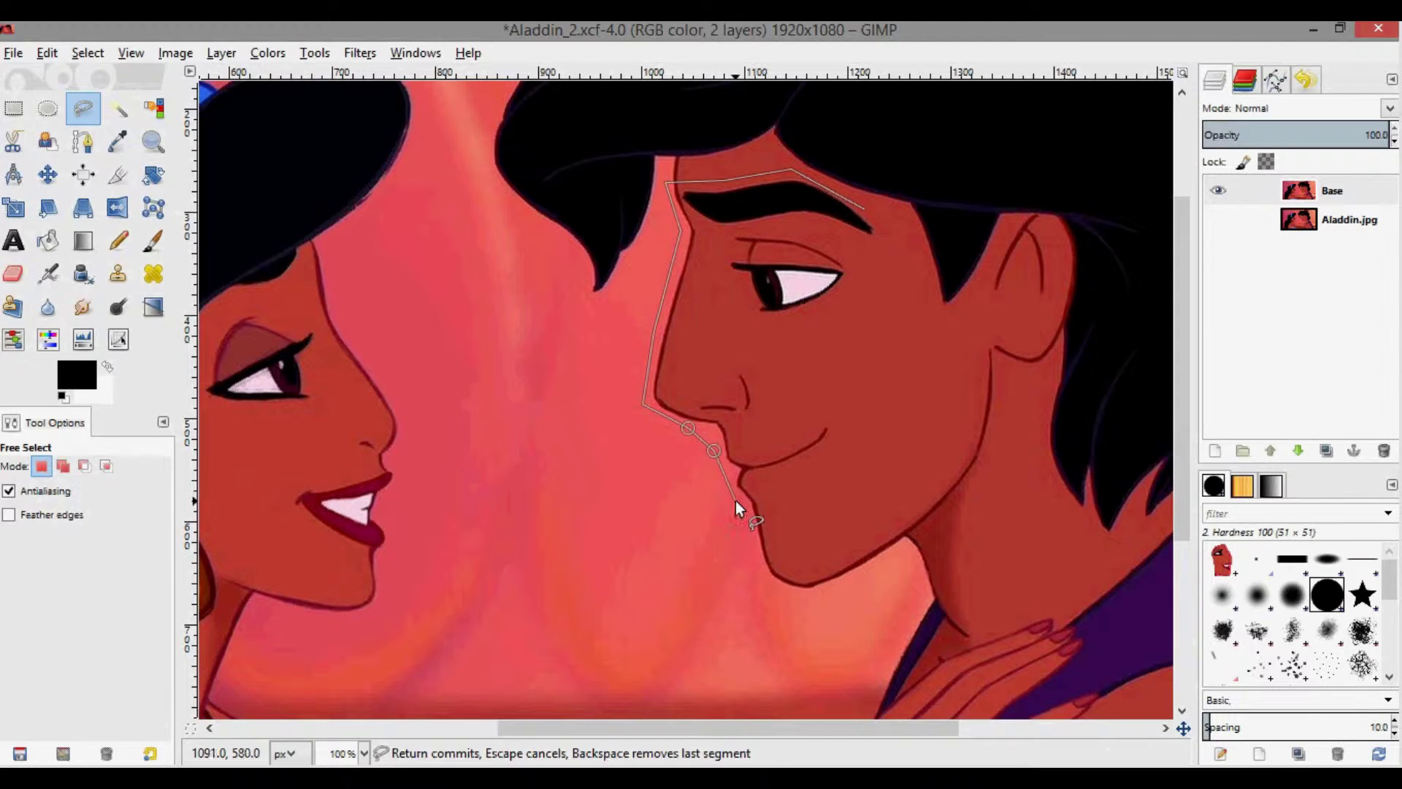
click(786, 604)
click(842, 602)
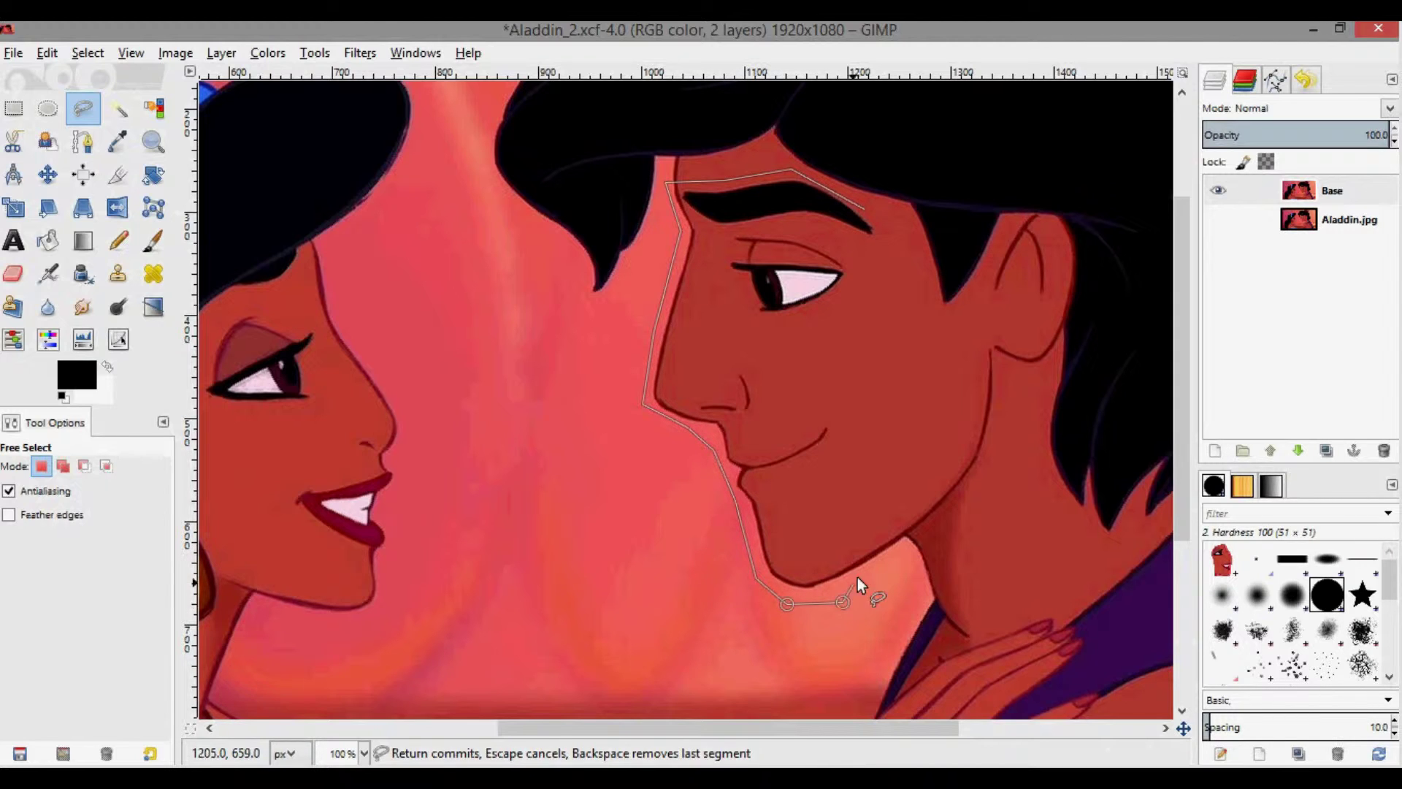
click(966, 495)
click(867, 211)
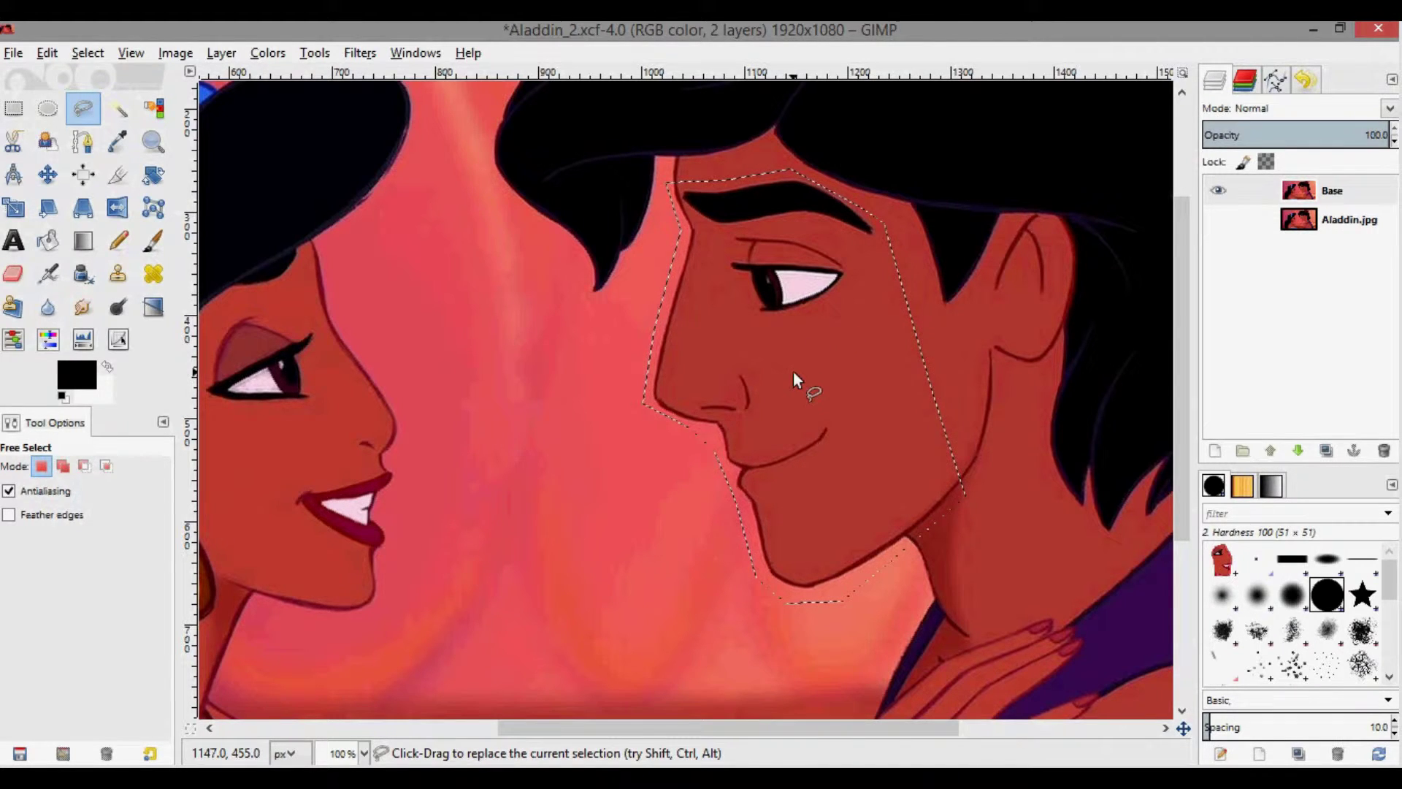
Copy the selected face of Aladdin into a new layer and name that layer Face_1.
key(ctrl+c)
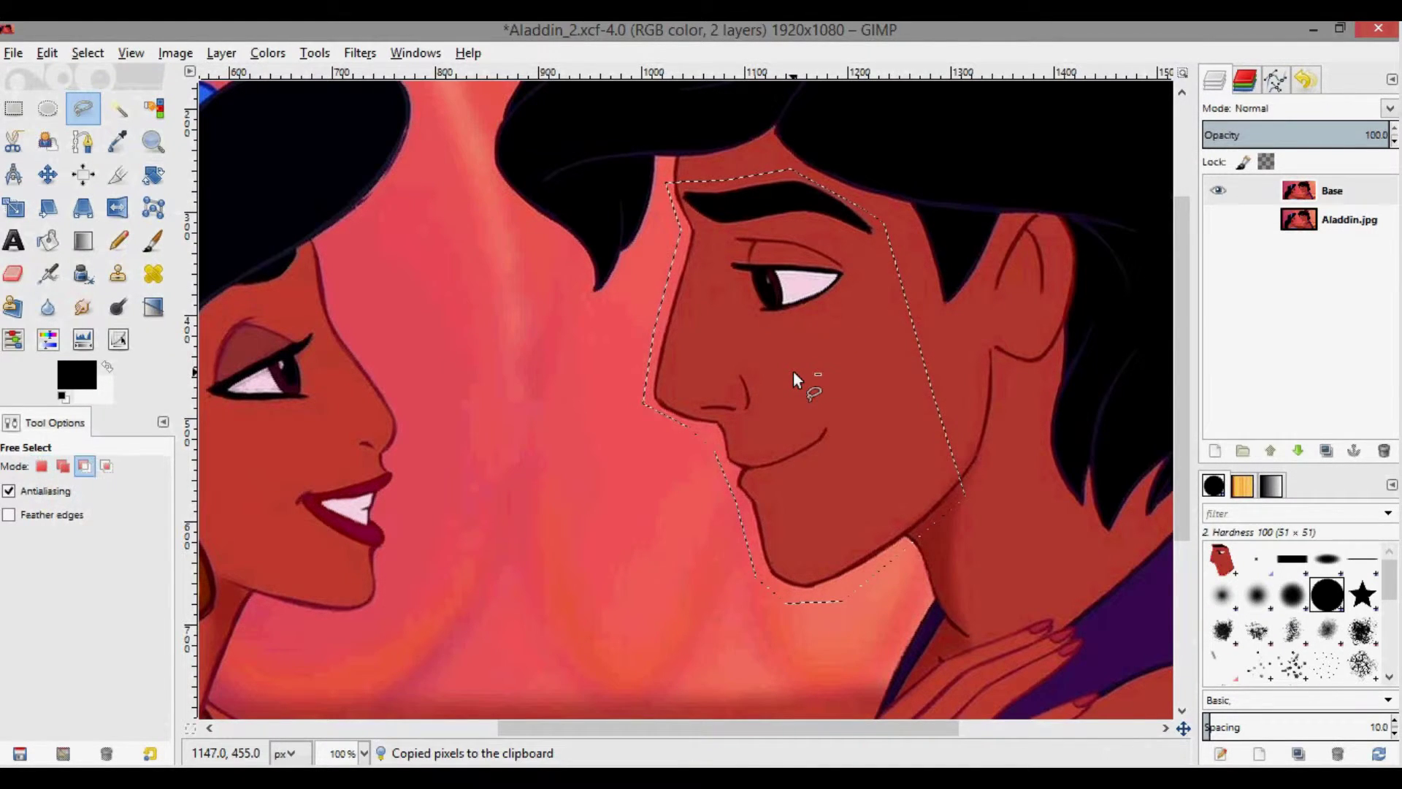
key(ctrl+v)
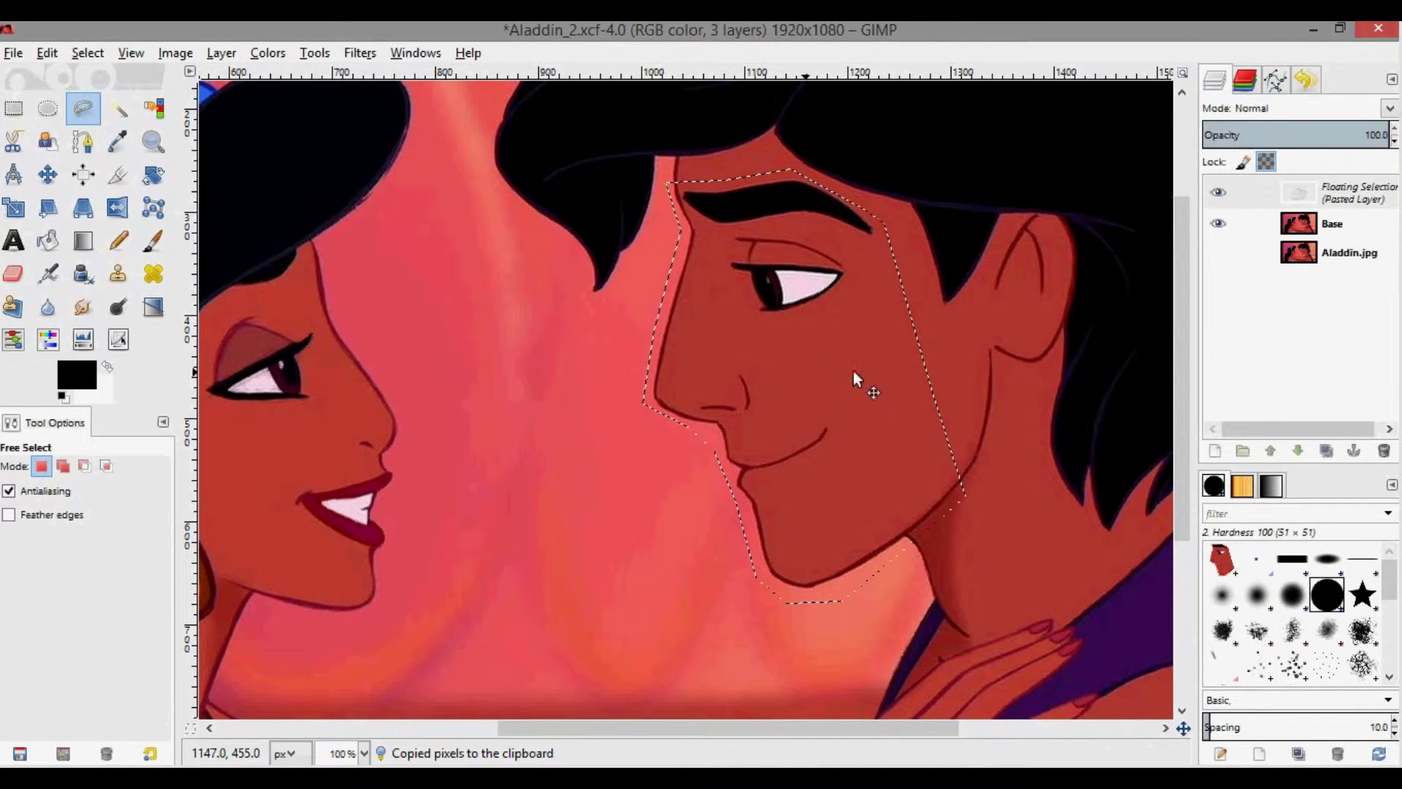
right_click(1301, 200)
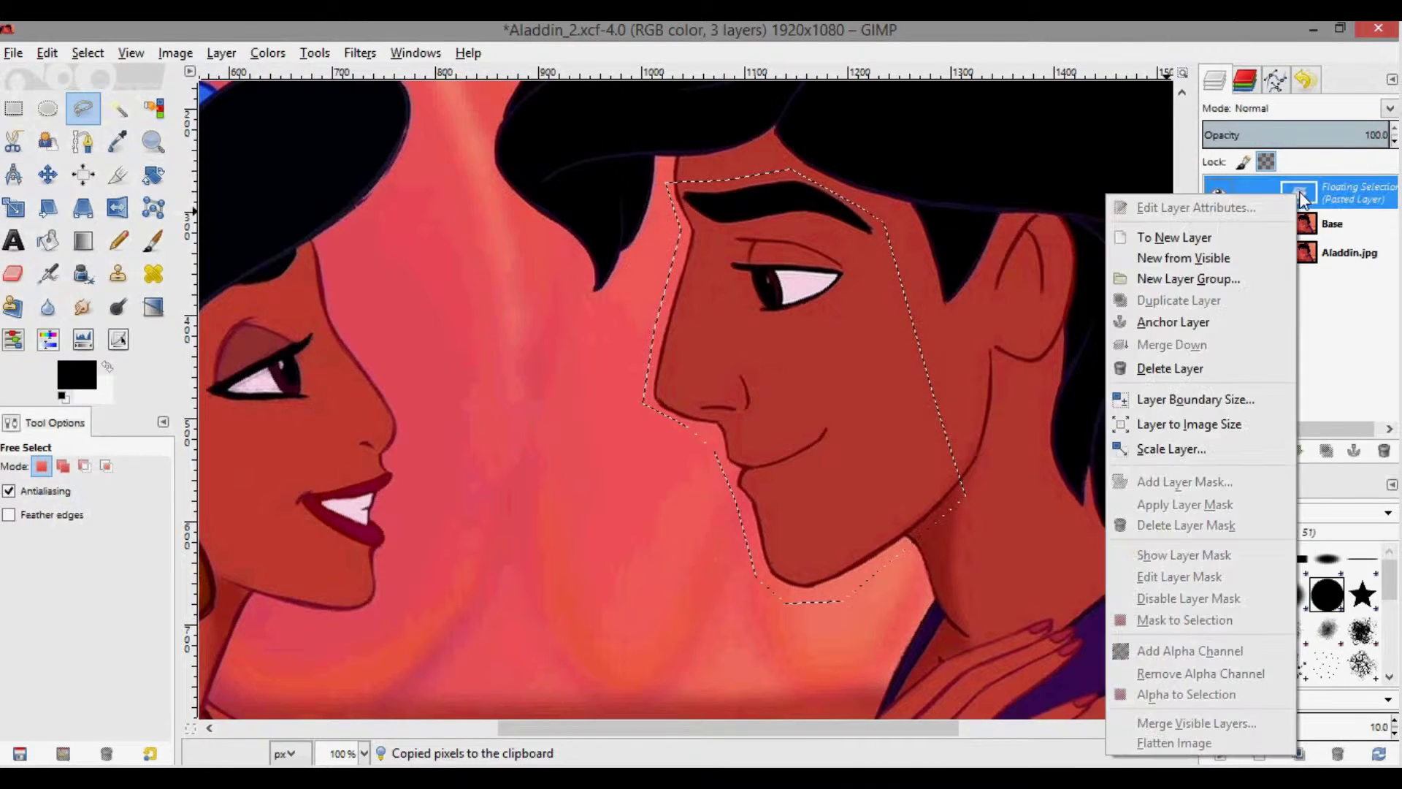
click(1174, 237)
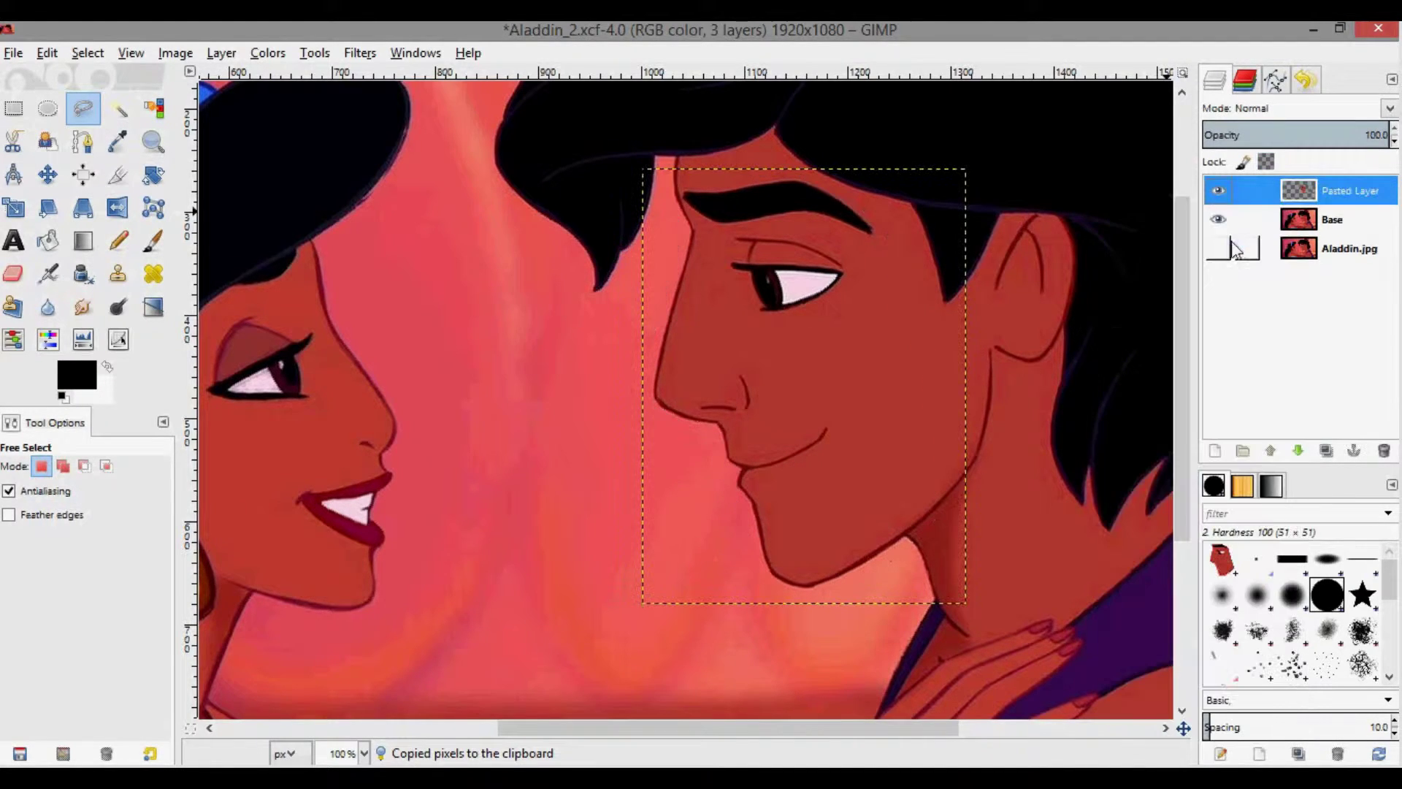
right_click(1303, 196)
click(1255, 206)
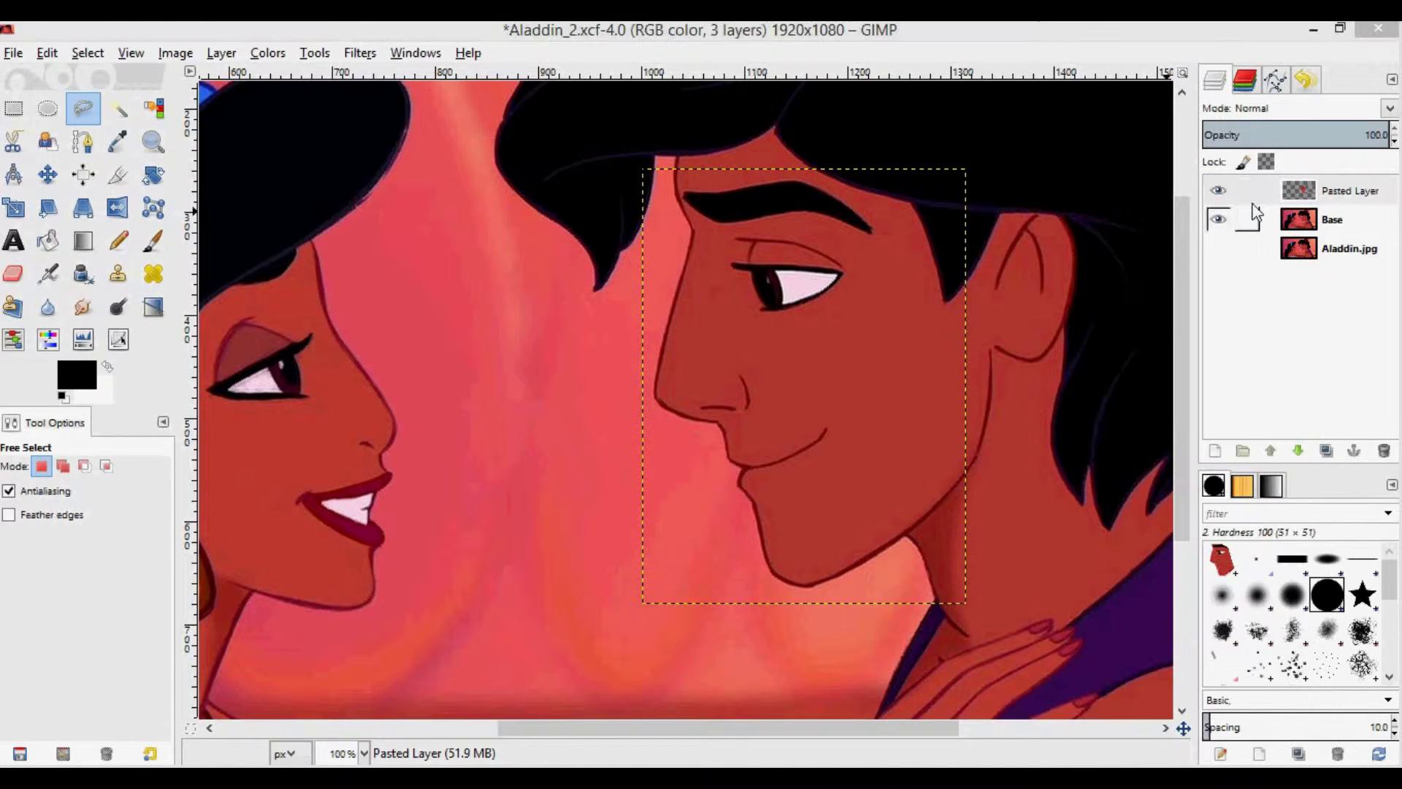
text(F)
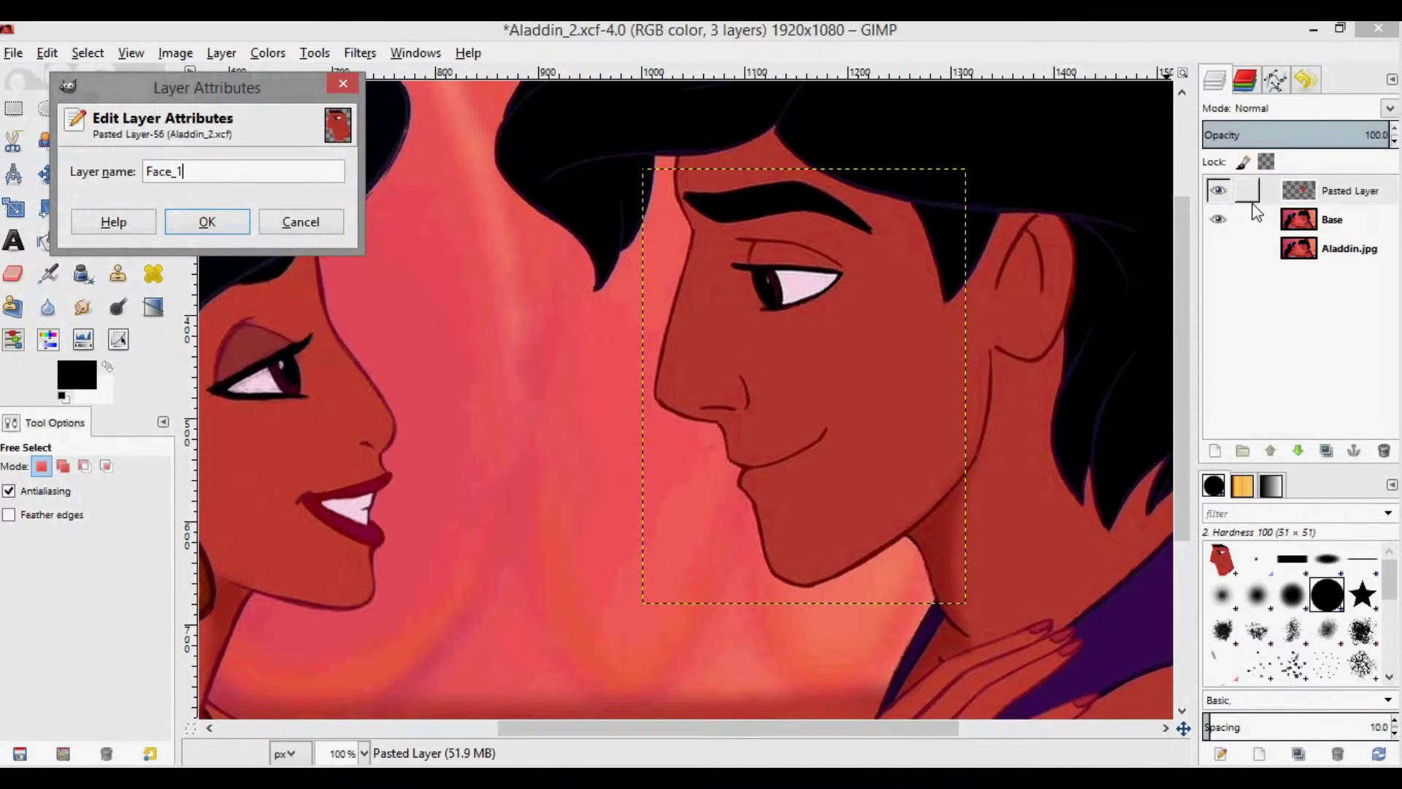
text(ace_1)
key(Return)
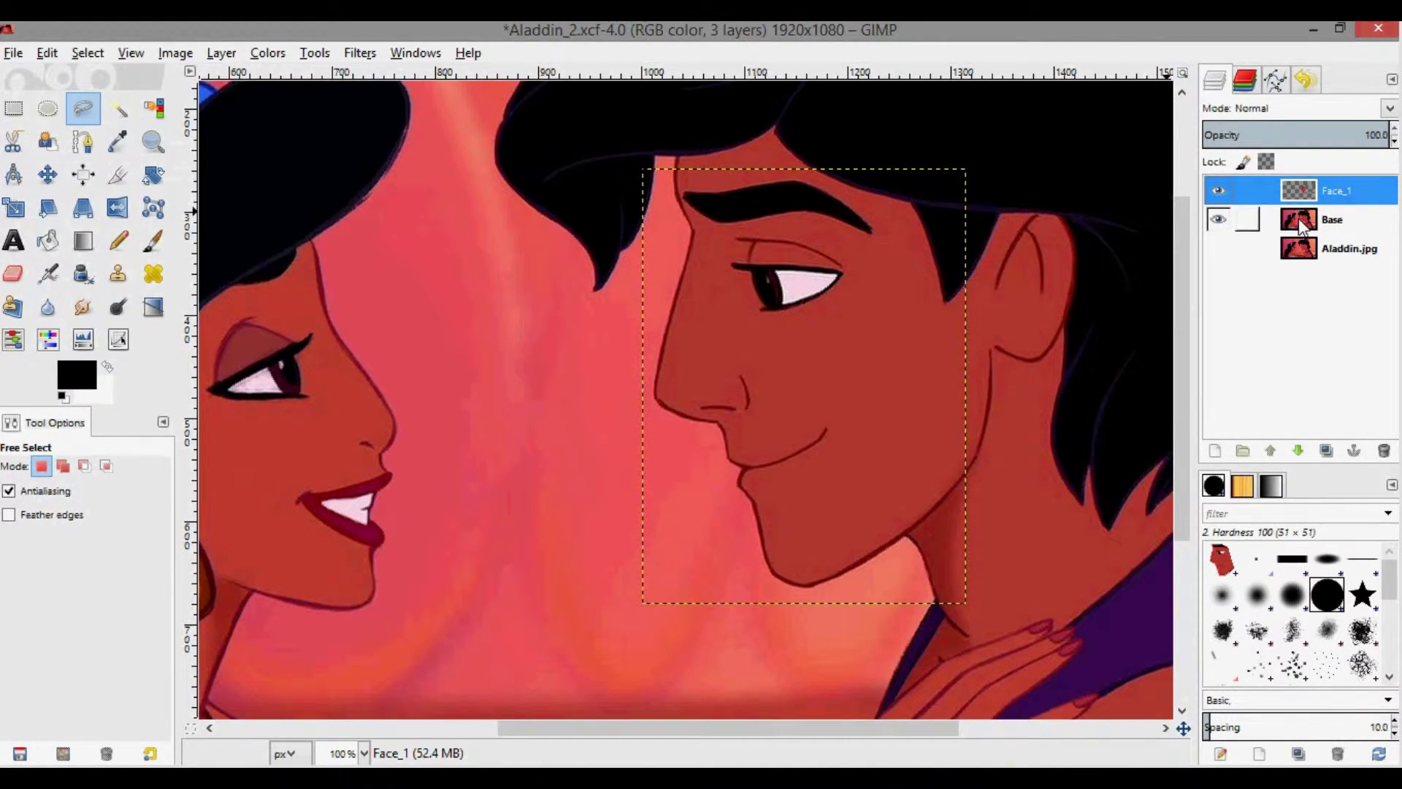
On the Base layer, outline Jasmine's face with a closed Free Select polygon around the eye, cheek, chin and nose.
click(1300, 227)
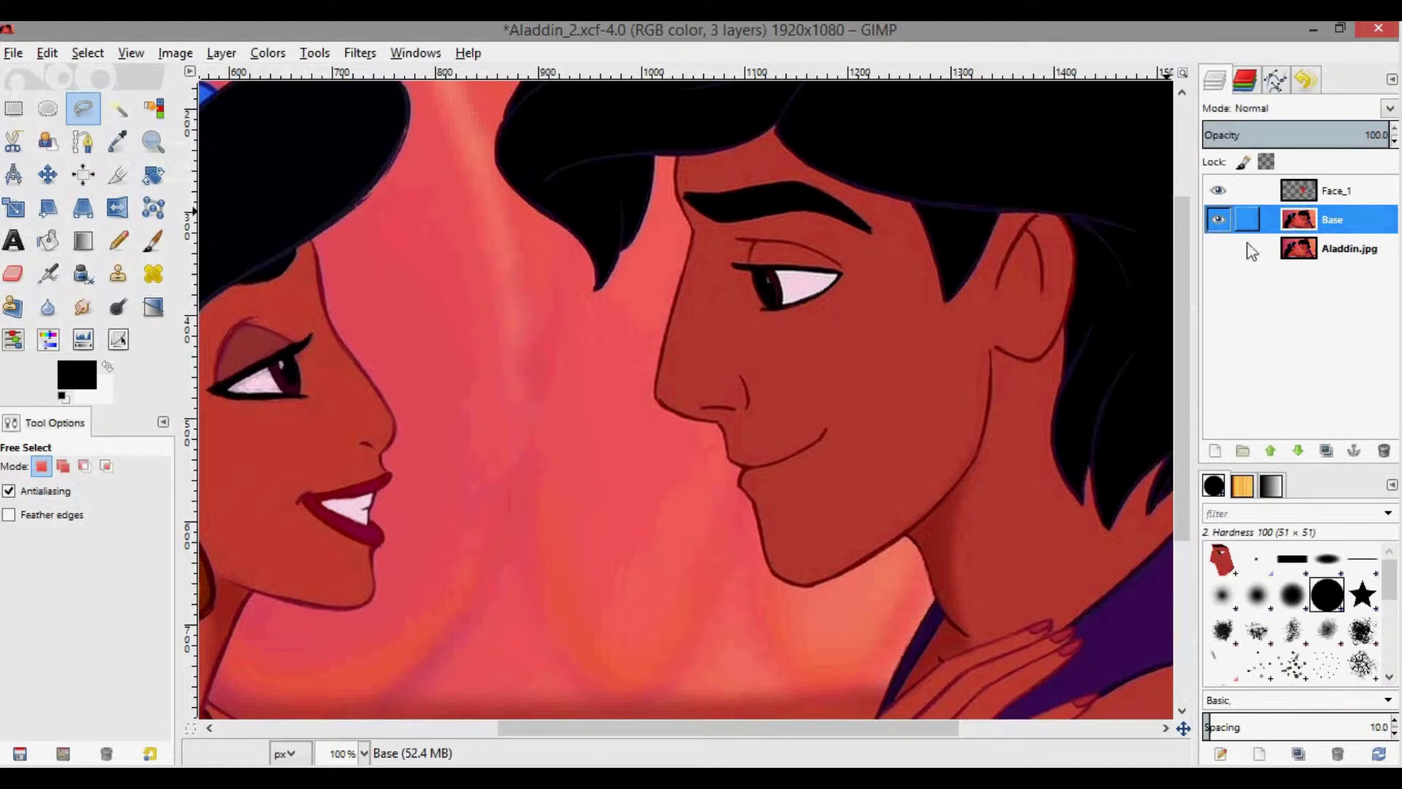
drag(847, 727, 714, 727)
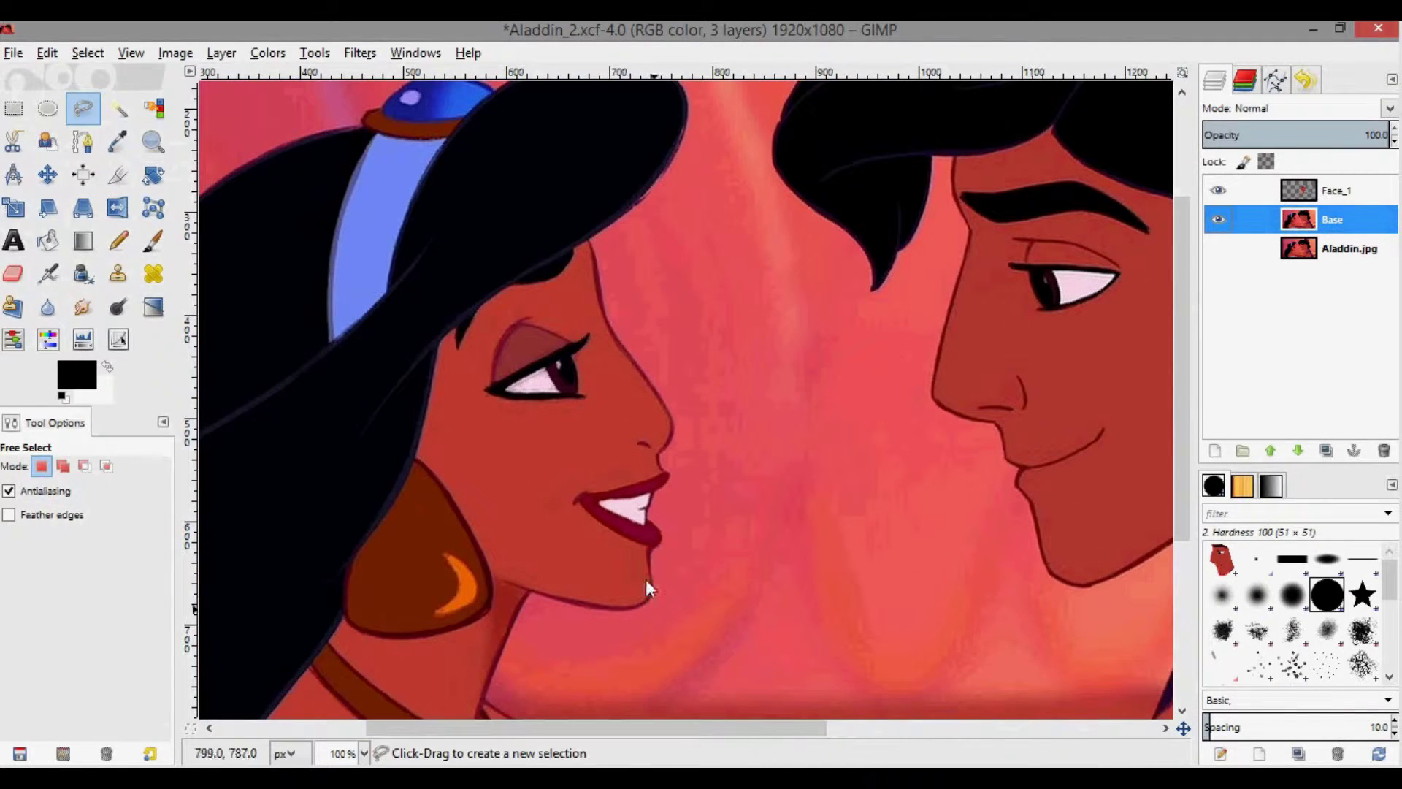
click(606, 279)
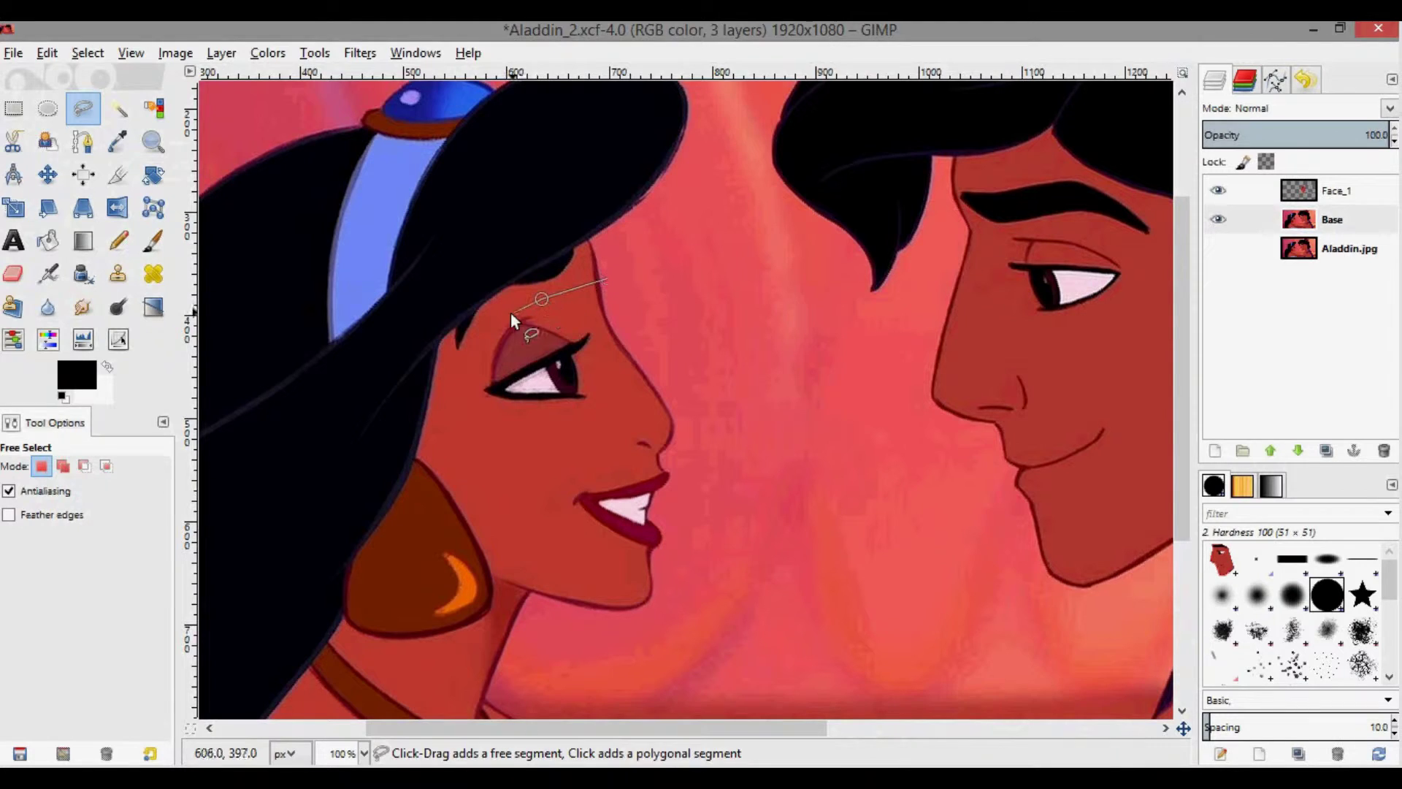
click(489, 325)
click(467, 398)
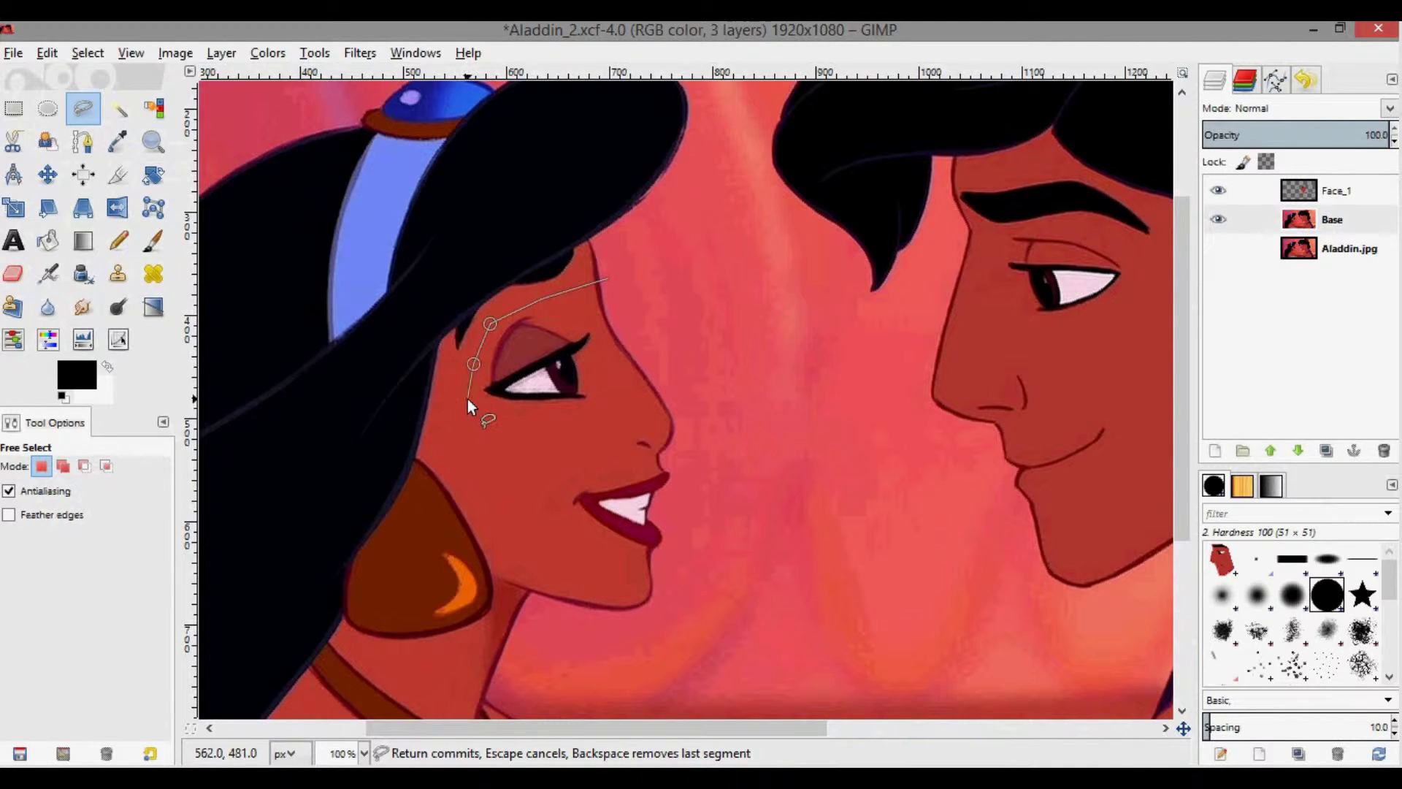
click(487, 477)
click(505, 608)
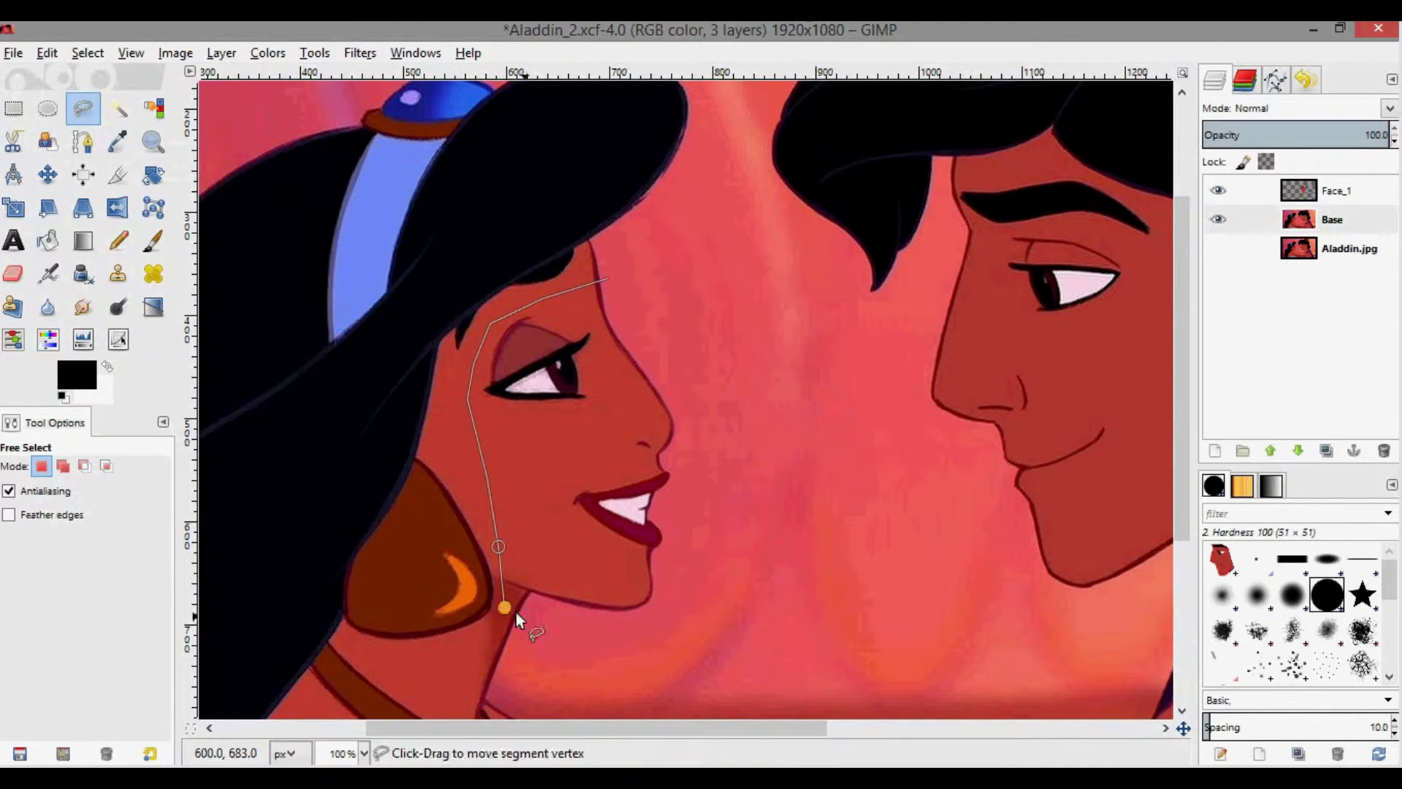
click(615, 626)
click(663, 560)
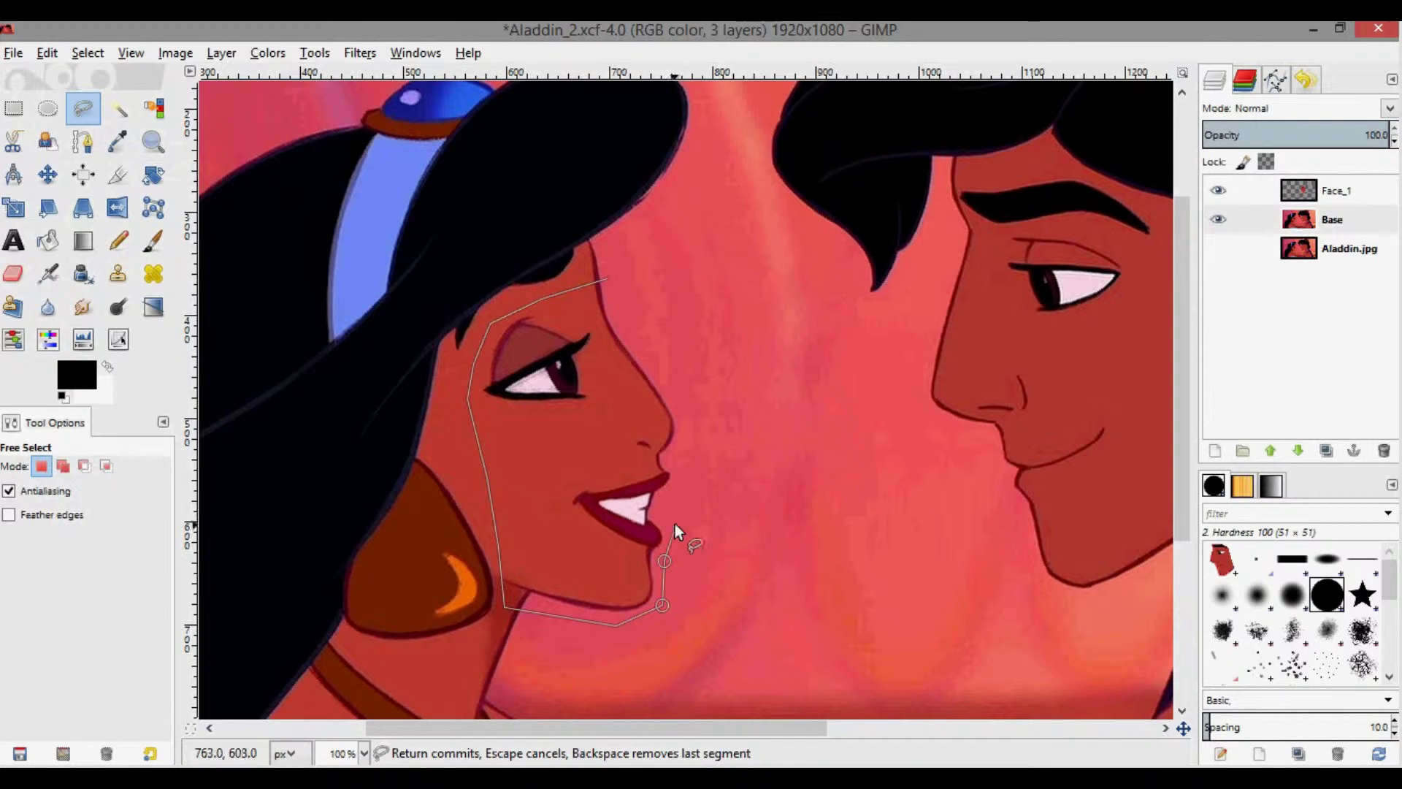
click(687, 431)
click(608, 278)
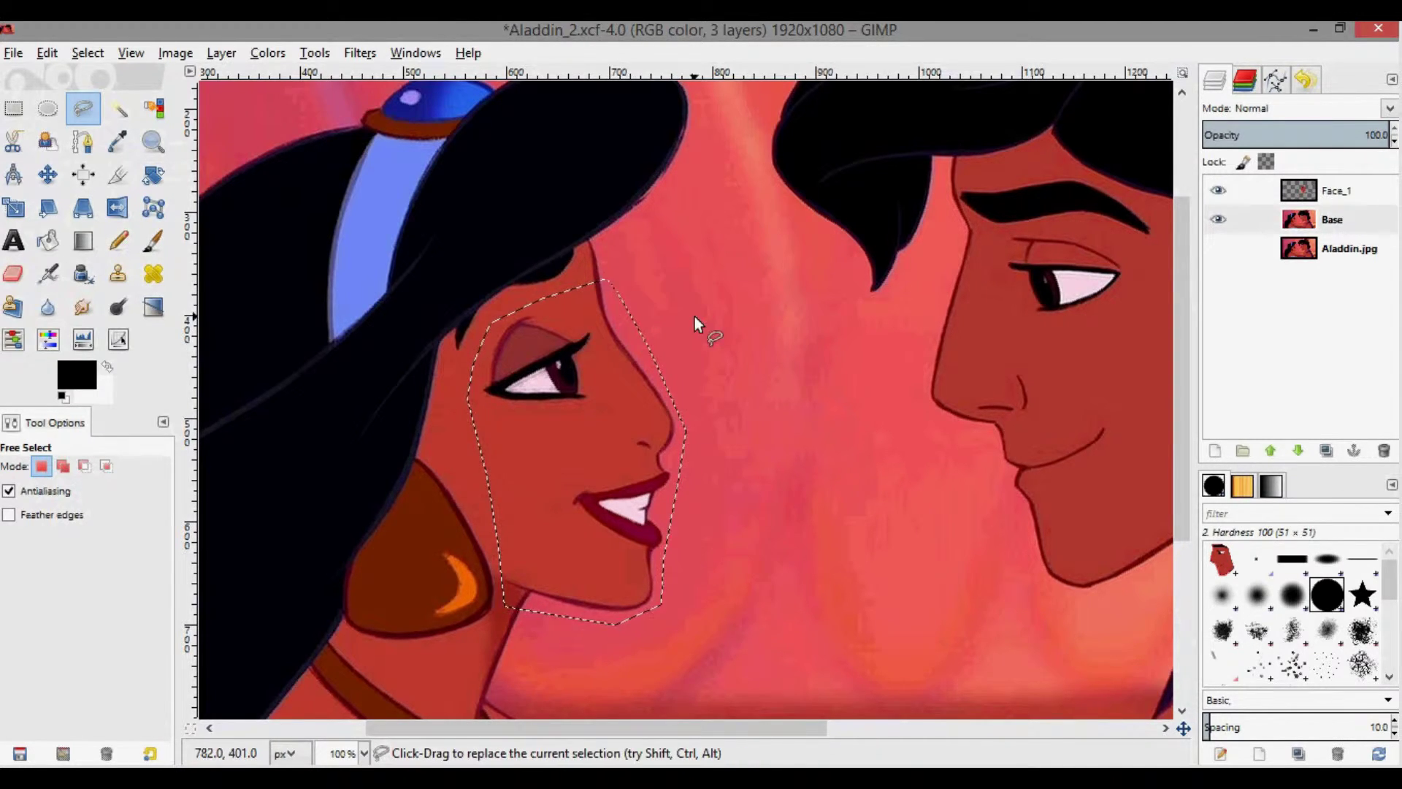
Copy the selected face of Jasmine into a new layer and name that layer Face_2.
key(ctrl+c)
key(ctrl+v)
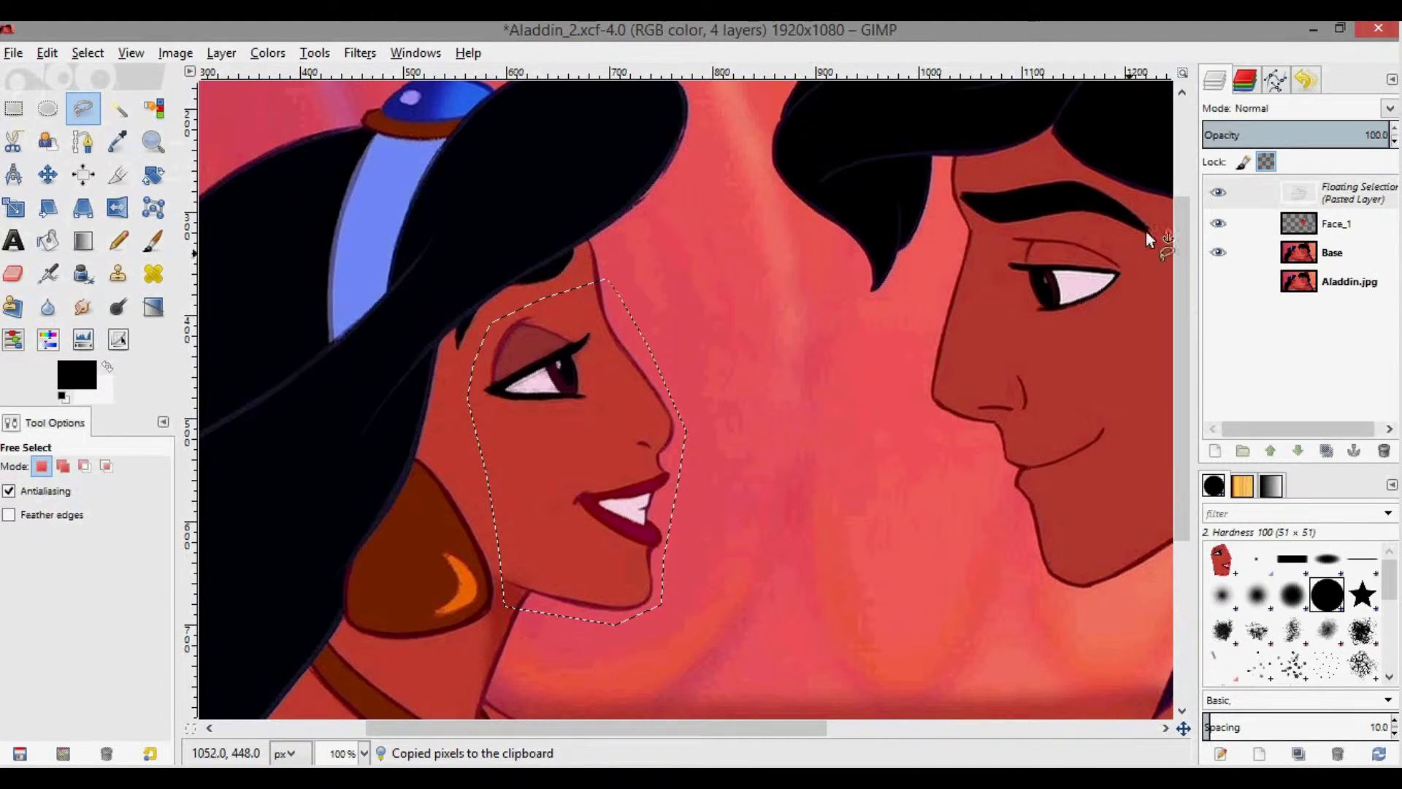
right_click(1308, 192)
click(1255, 238)
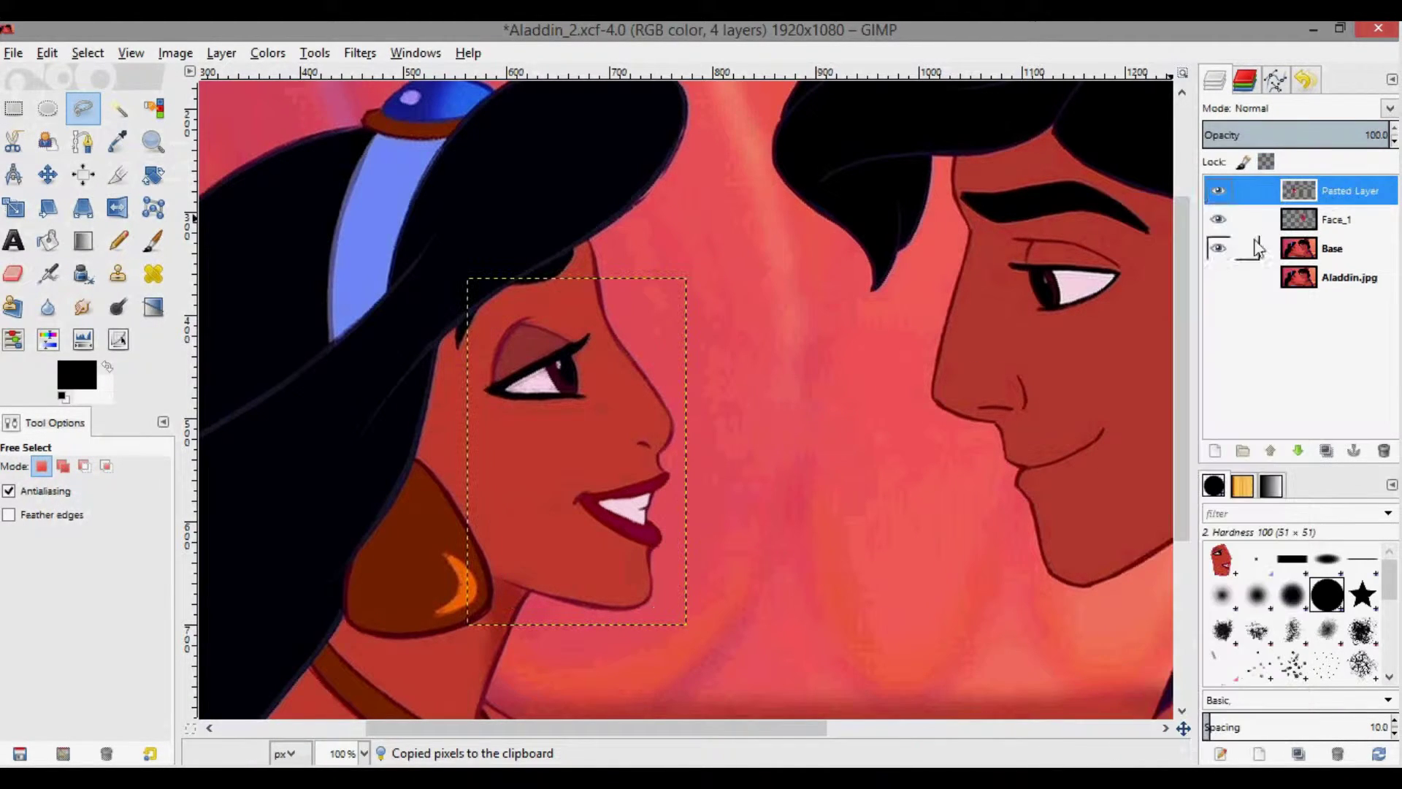
right_click(1298, 190)
click(1227, 199)
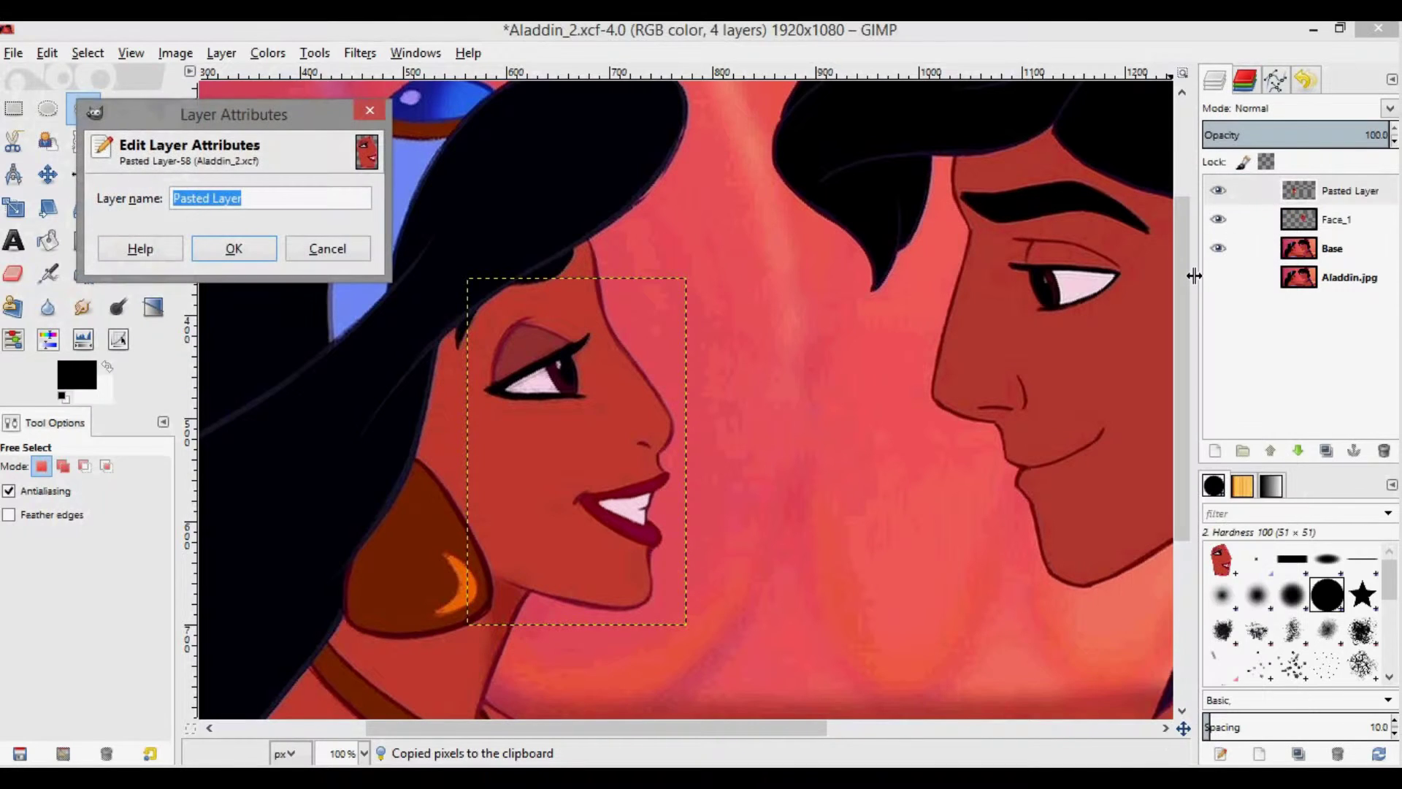
text(Face_2)
key(Return)
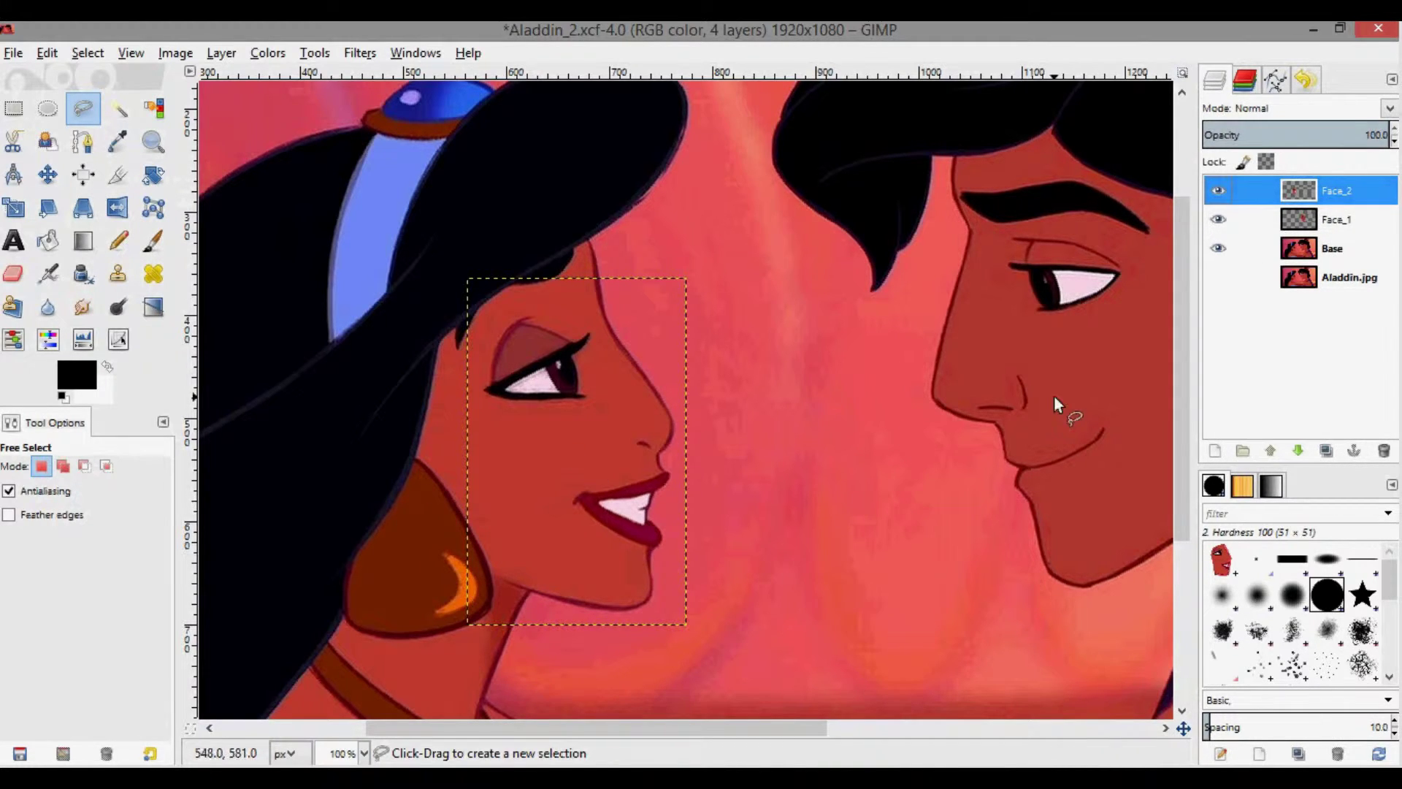
Move the Face_1 layer onto Jasmine's head and the Face_2 layer onto Aladdin's head.
key(shift+ctrl+j)
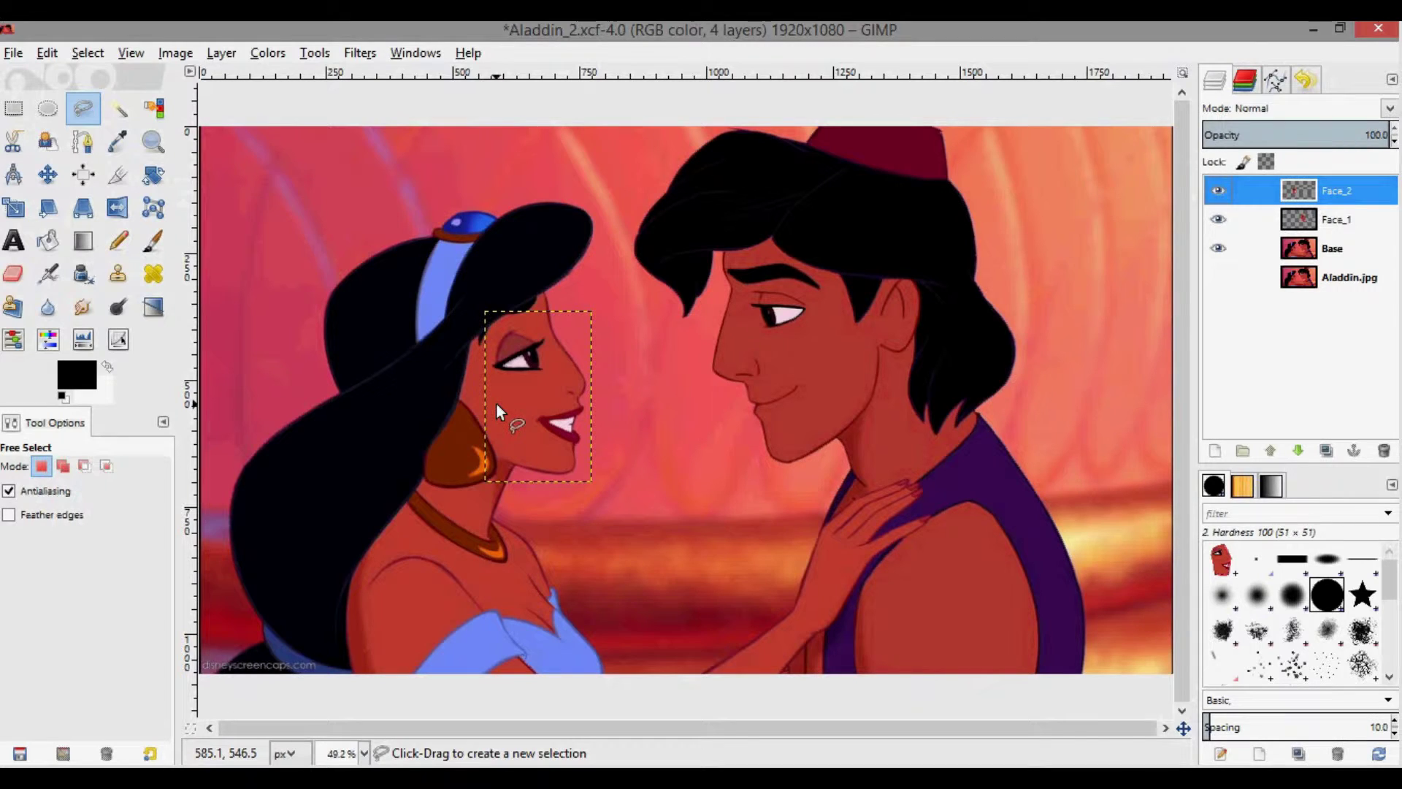
key(m)
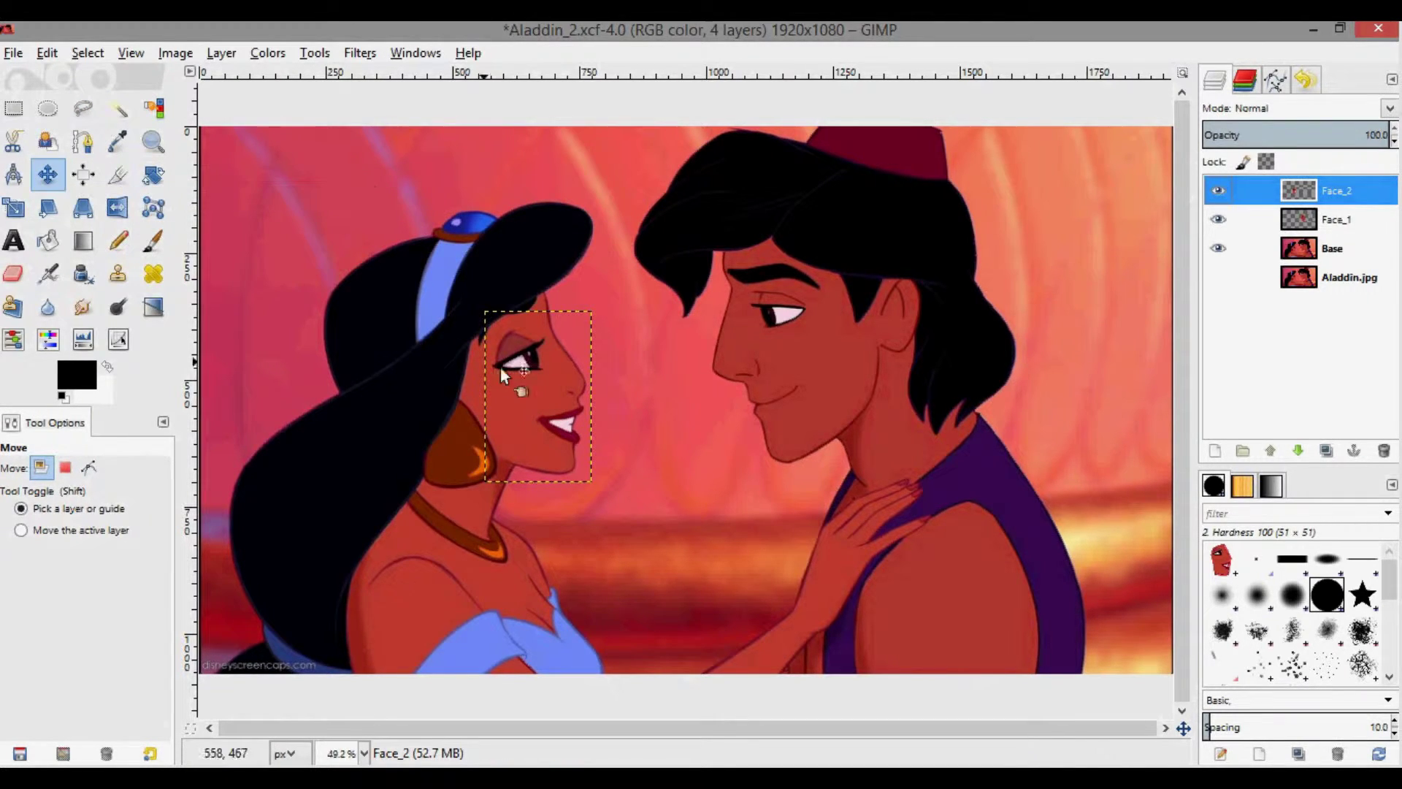
click(799, 334)
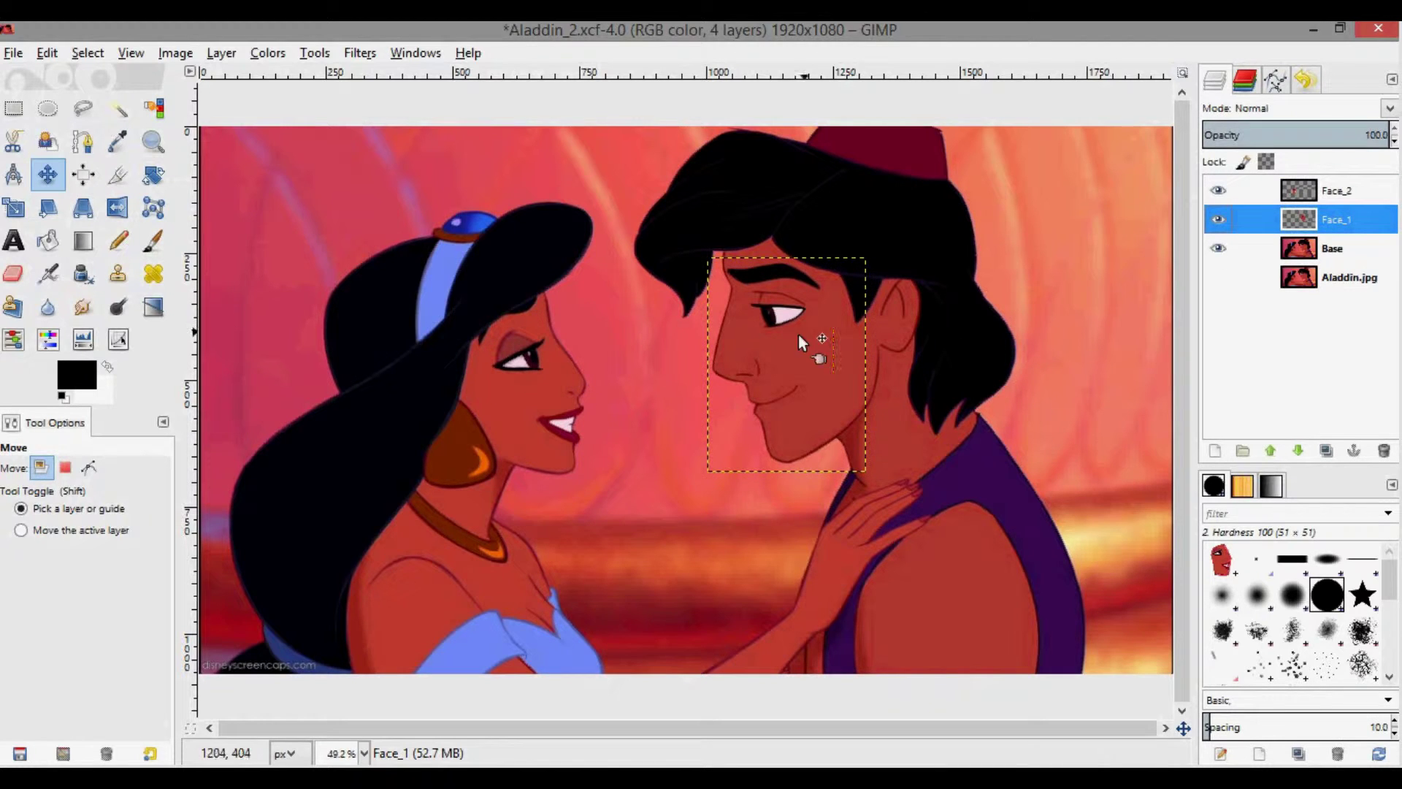
drag(800, 334, 436, 419)
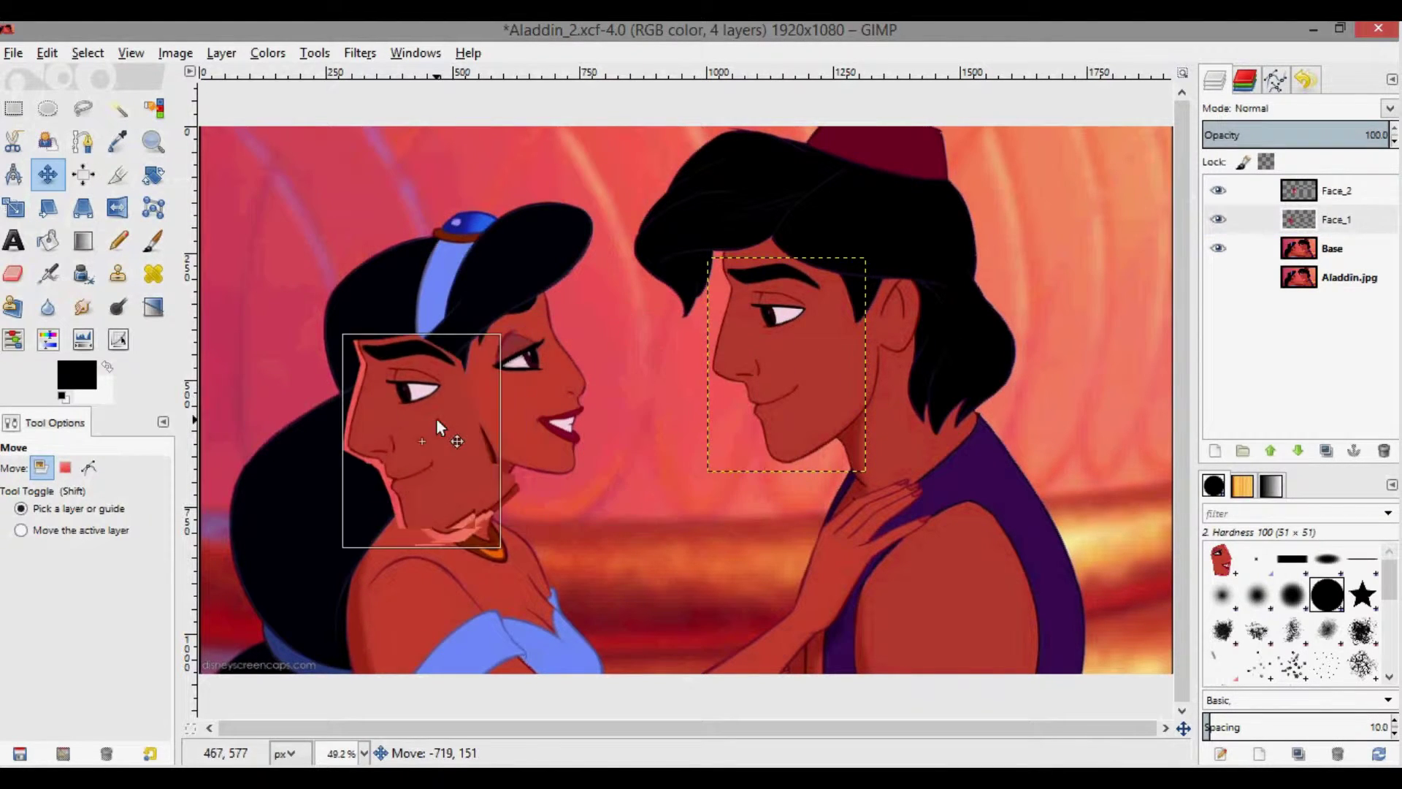
drag(558, 389, 865, 392)
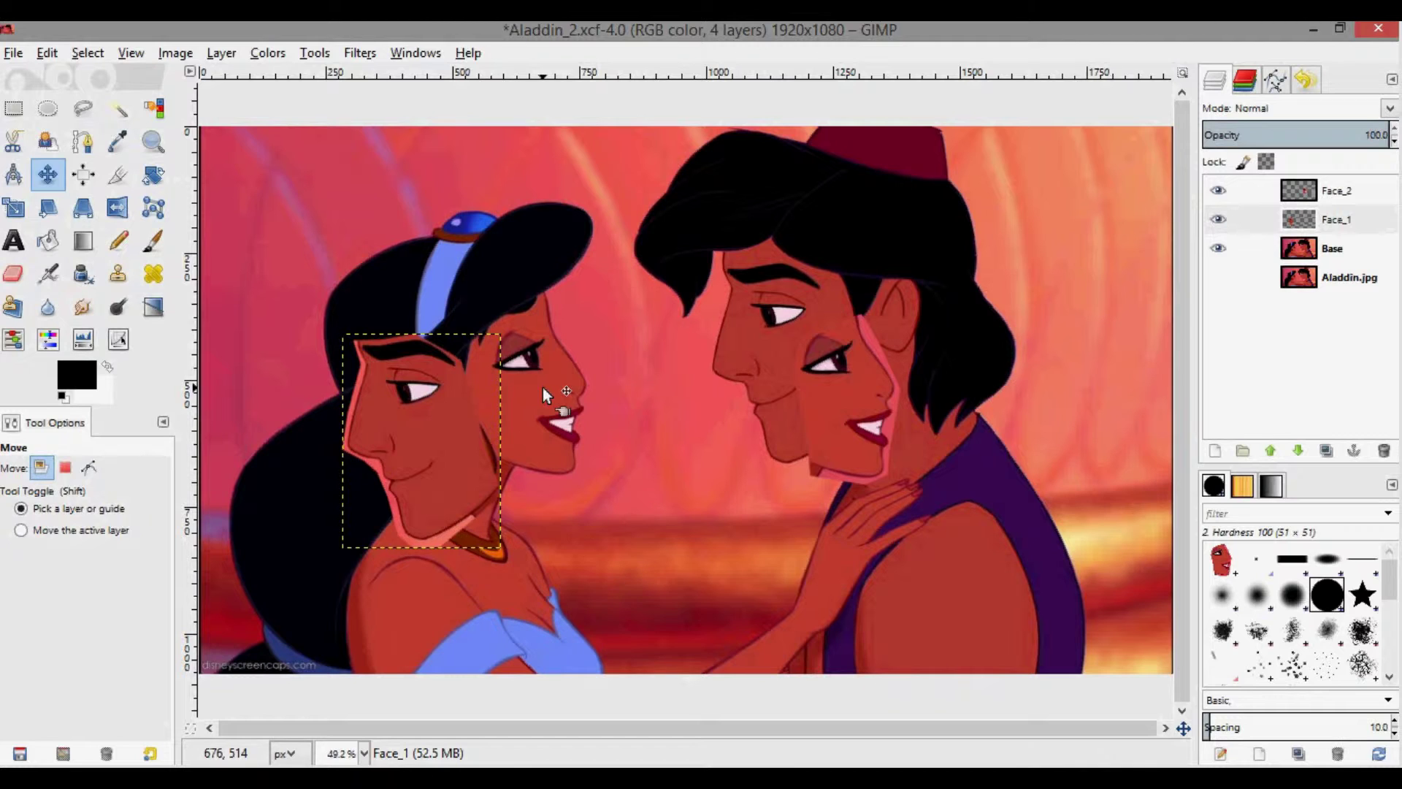
Flip the Face_1 and Face_2 layers horizontally so each copied face looks the opposite way.
click(115, 209)
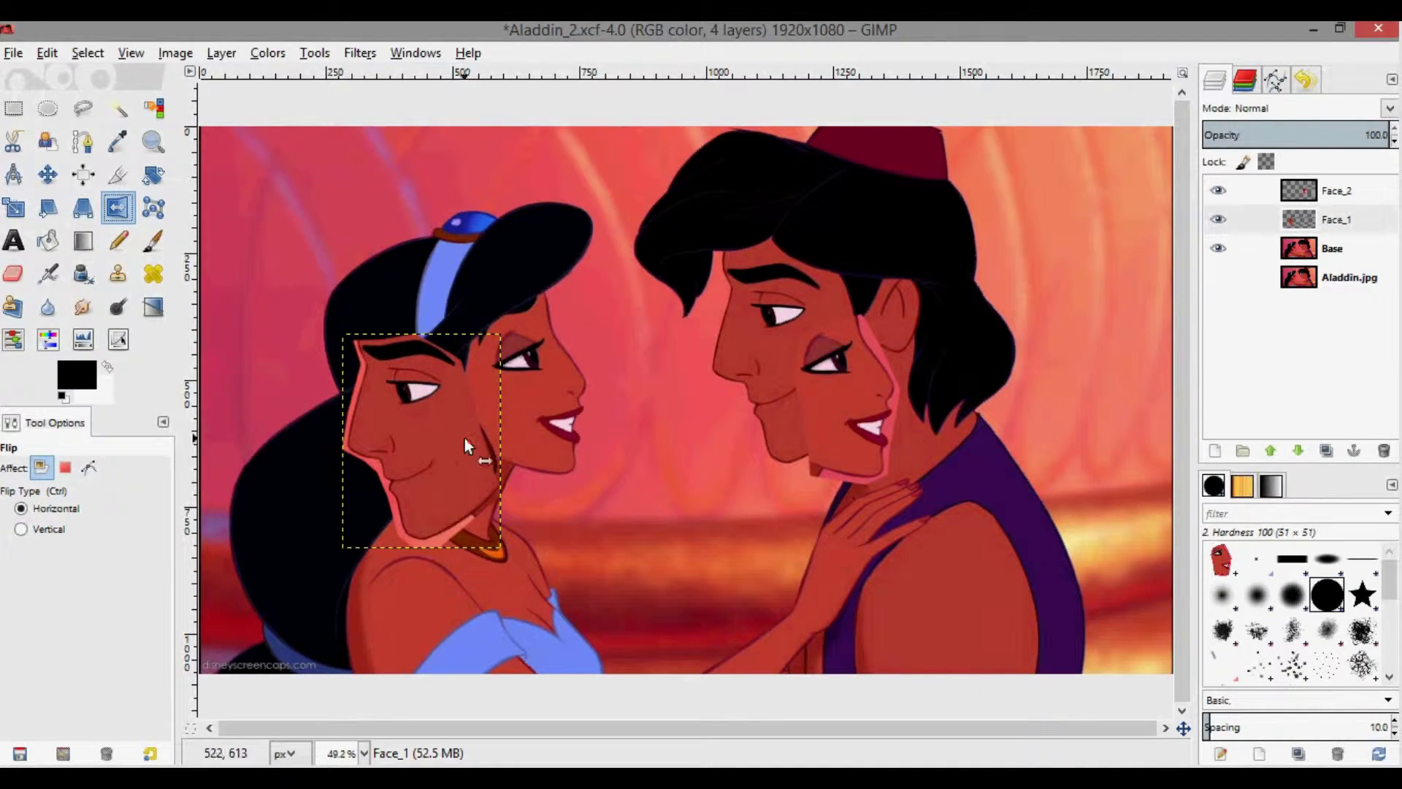
click(436, 443)
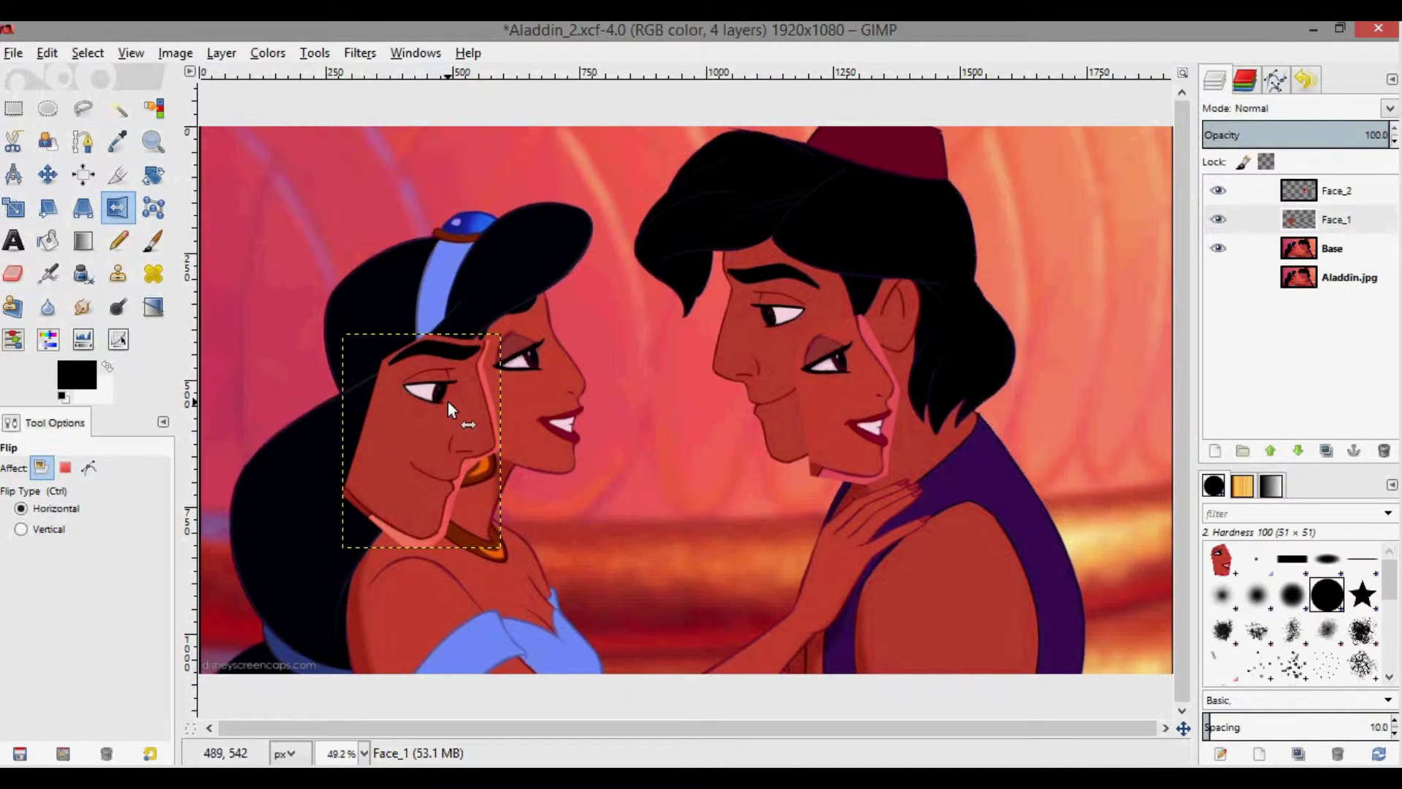
click(1308, 192)
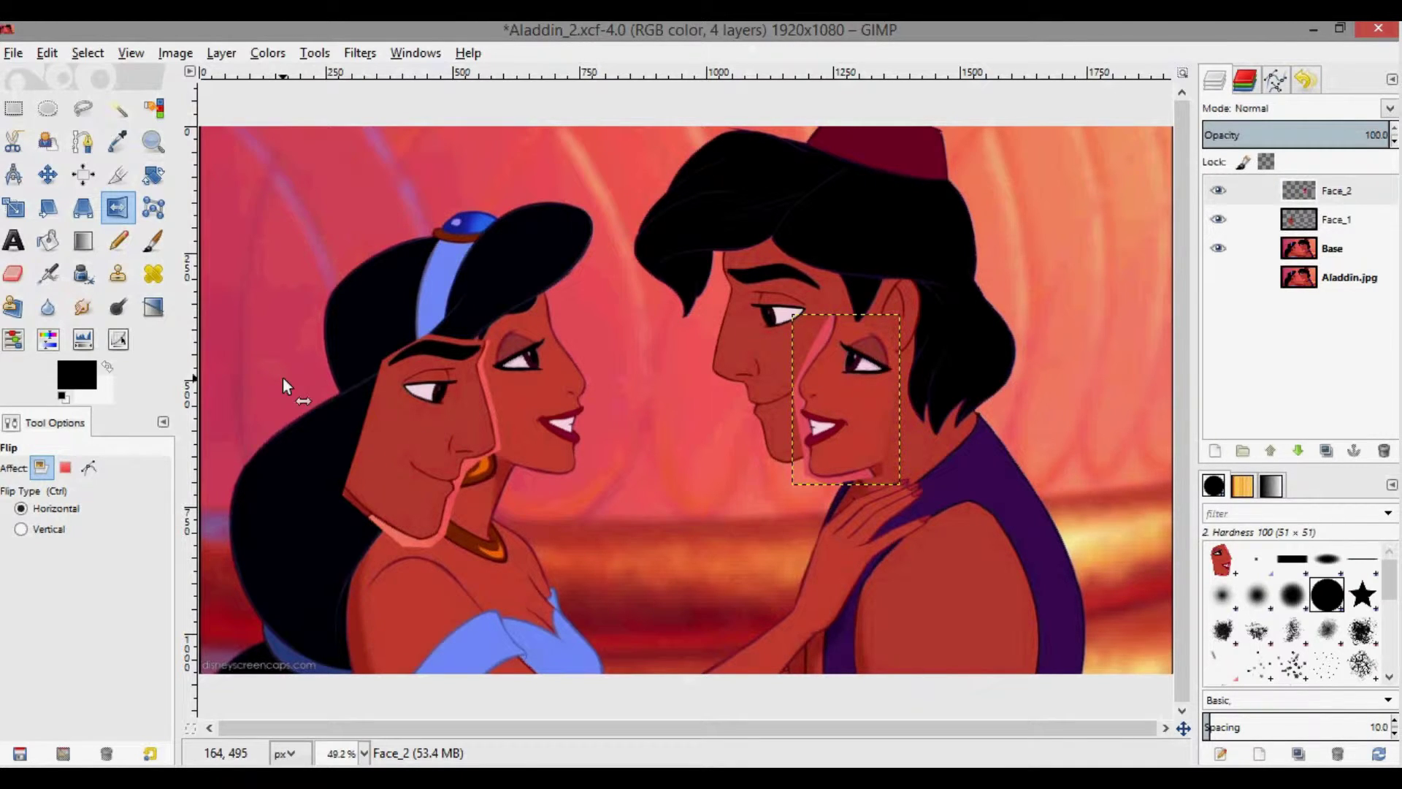
Pick Jasmine's facial skin tone from the Base layer as the foreground colour.
click(119, 149)
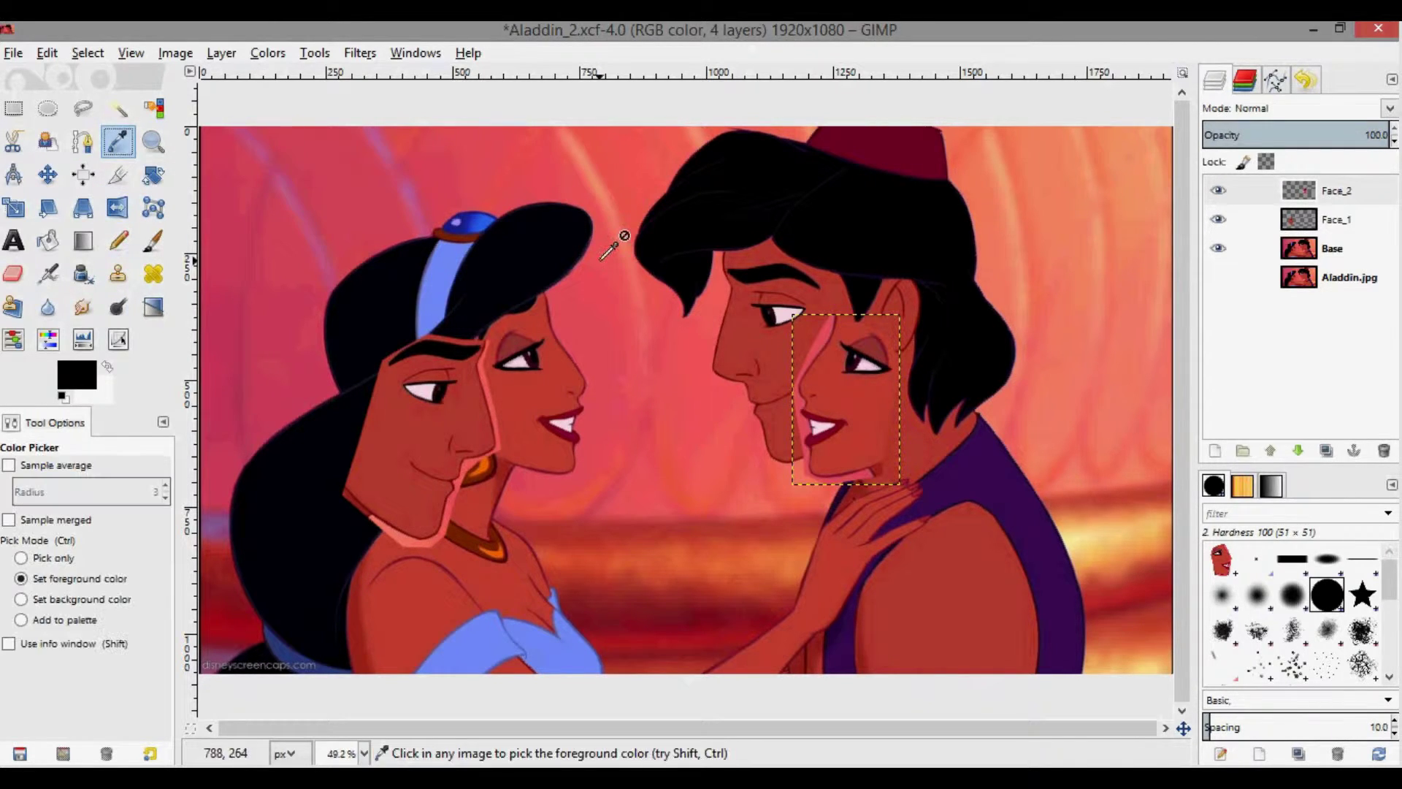
click(1311, 252)
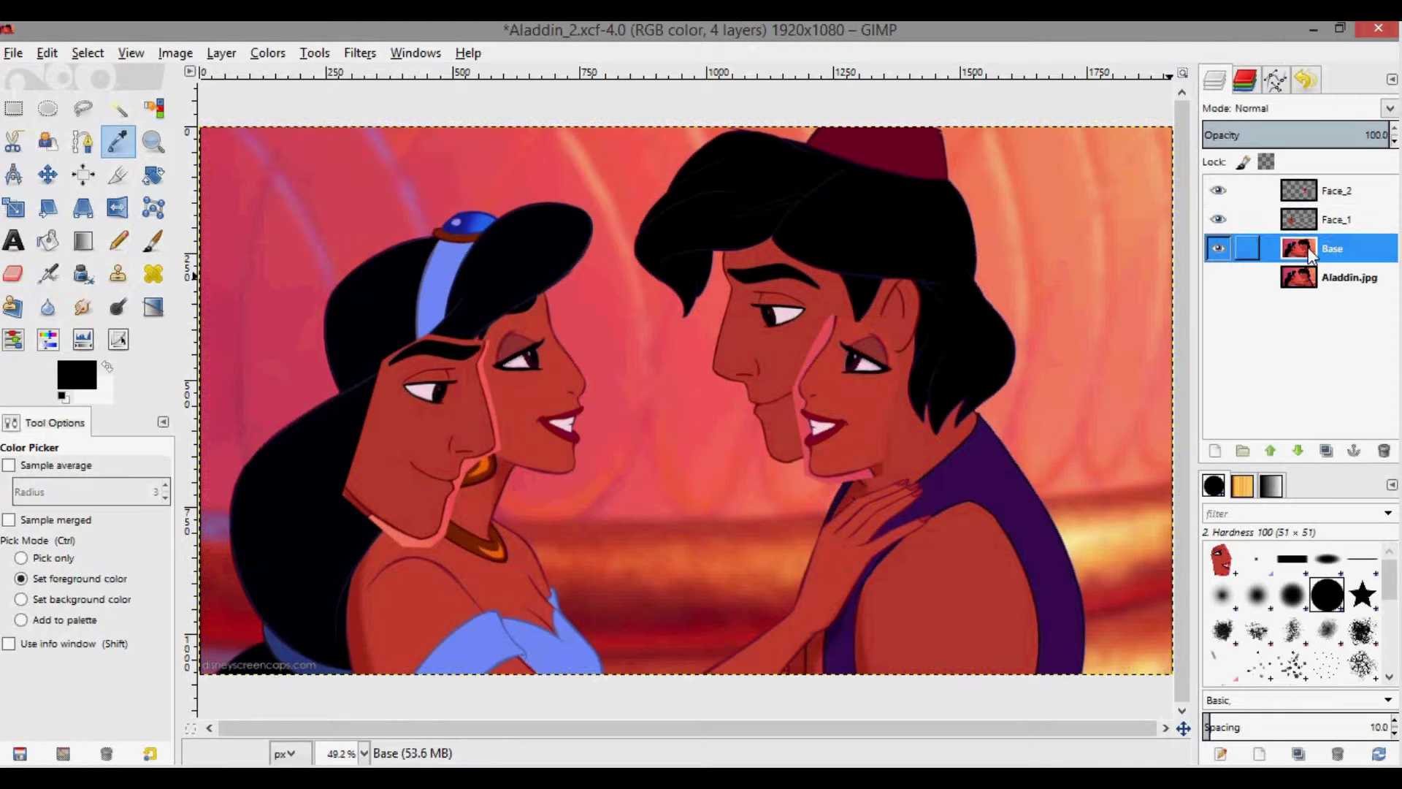
click(529, 388)
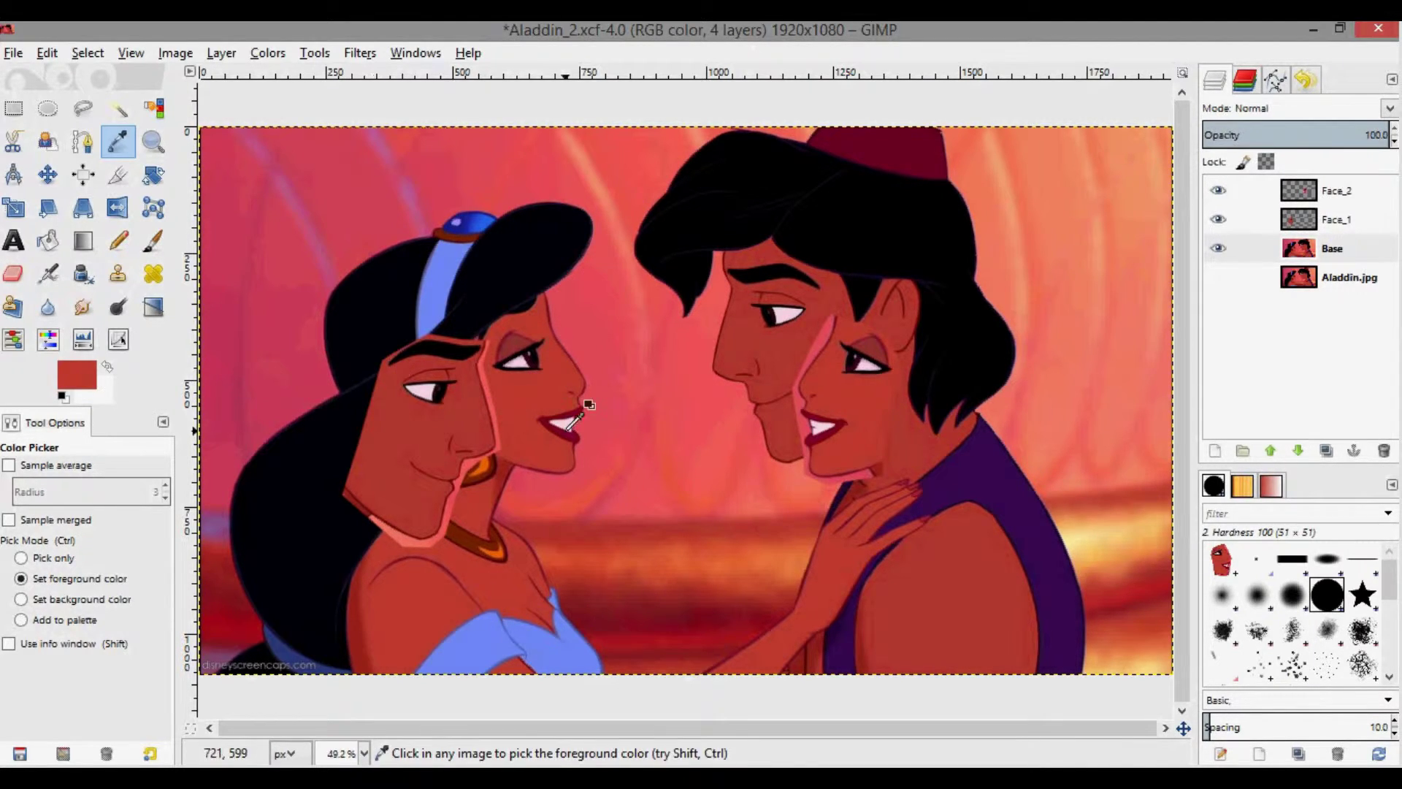
Fuzzy-select the skin areas on the Face_1 layer, including the eyelid, fill them with the foreground colour and clear the selection.
click(1308, 223)
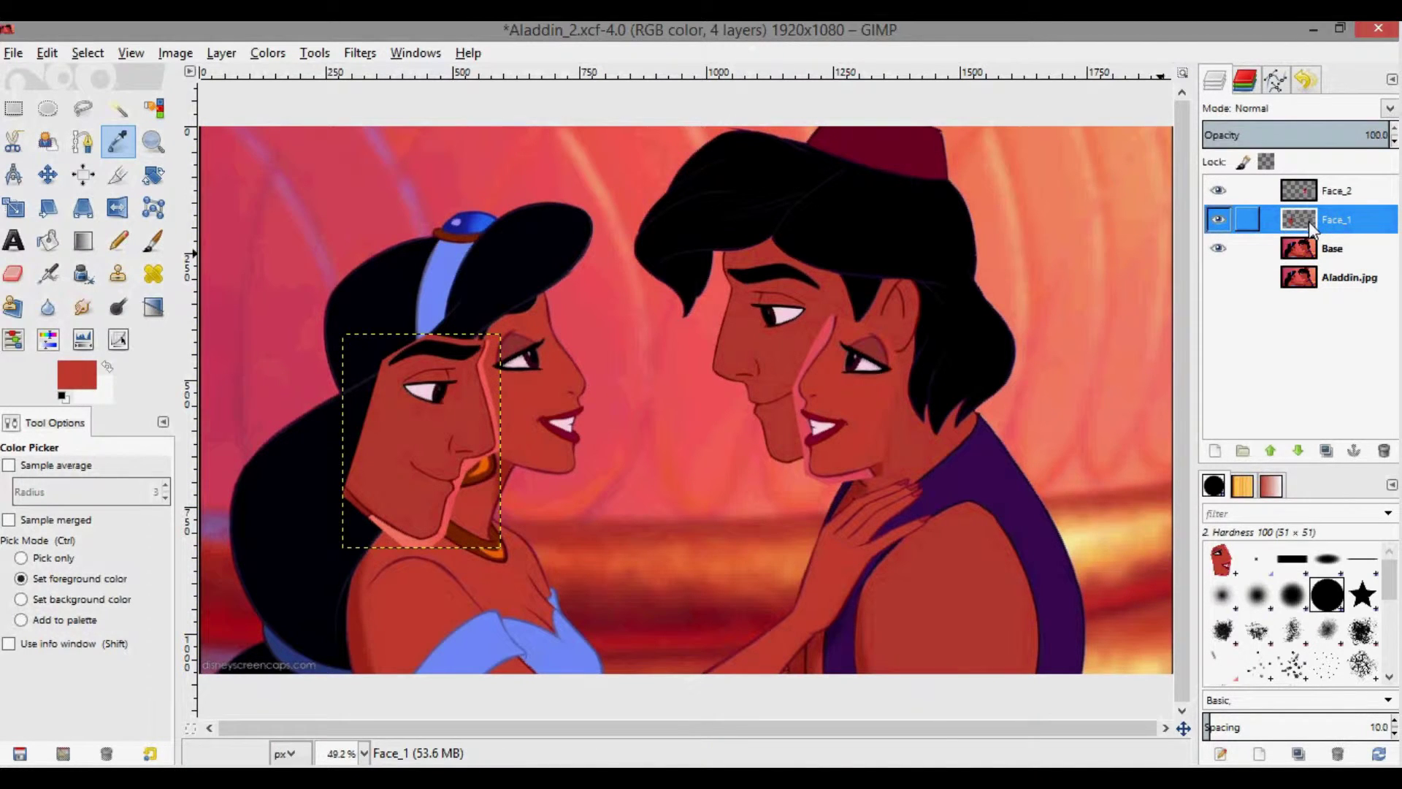
click(117, 113)
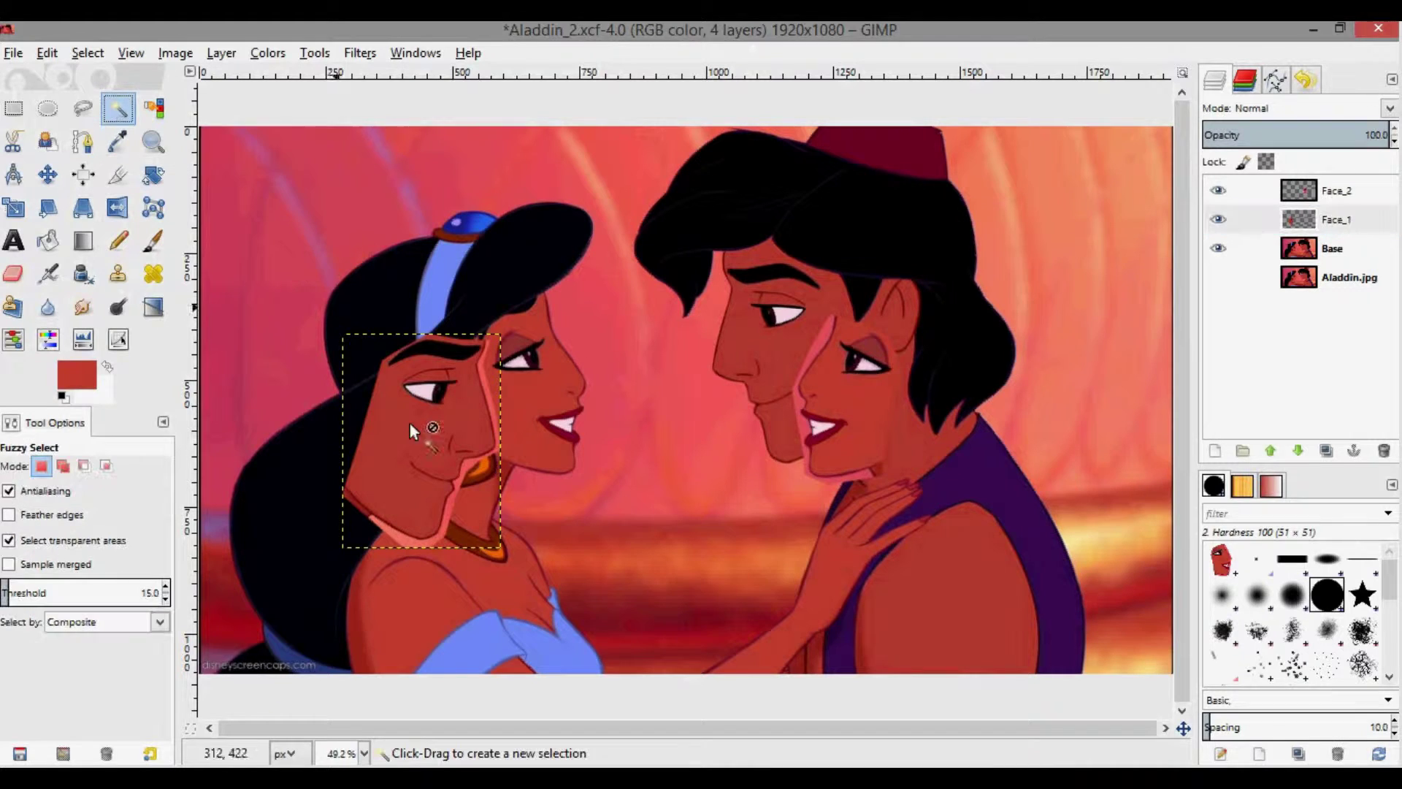
click(418, 441)
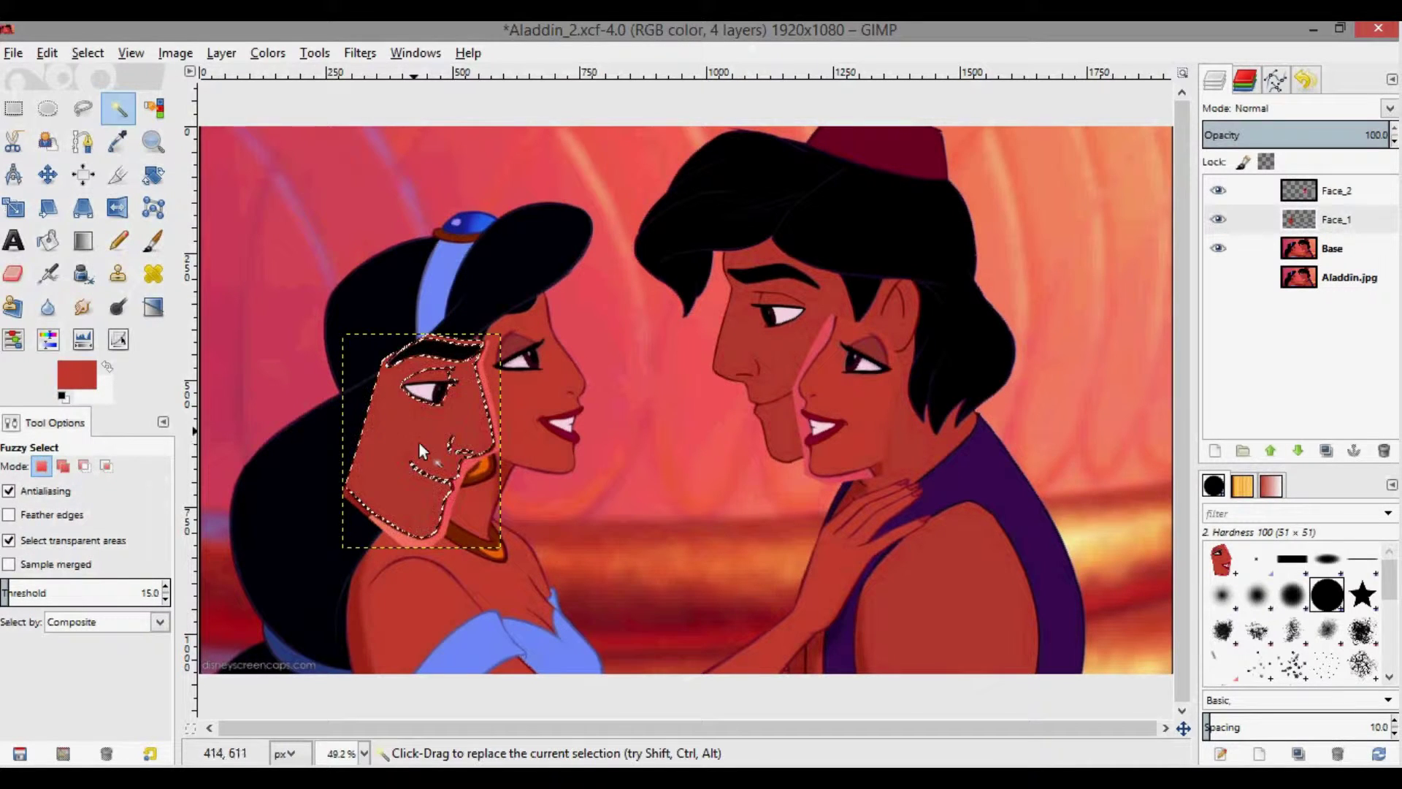
key(shift)
shift+click(437, 377)
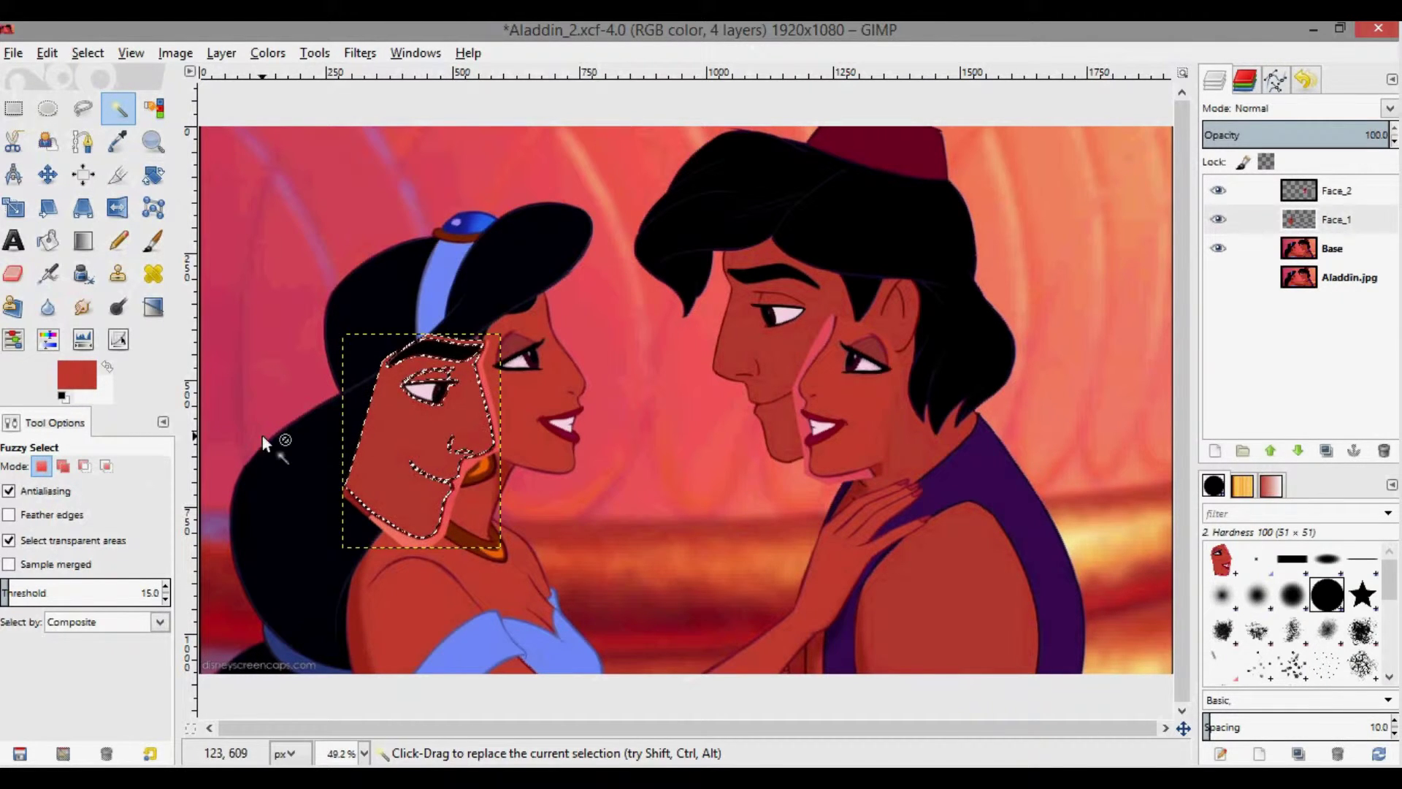
click(51, 244)
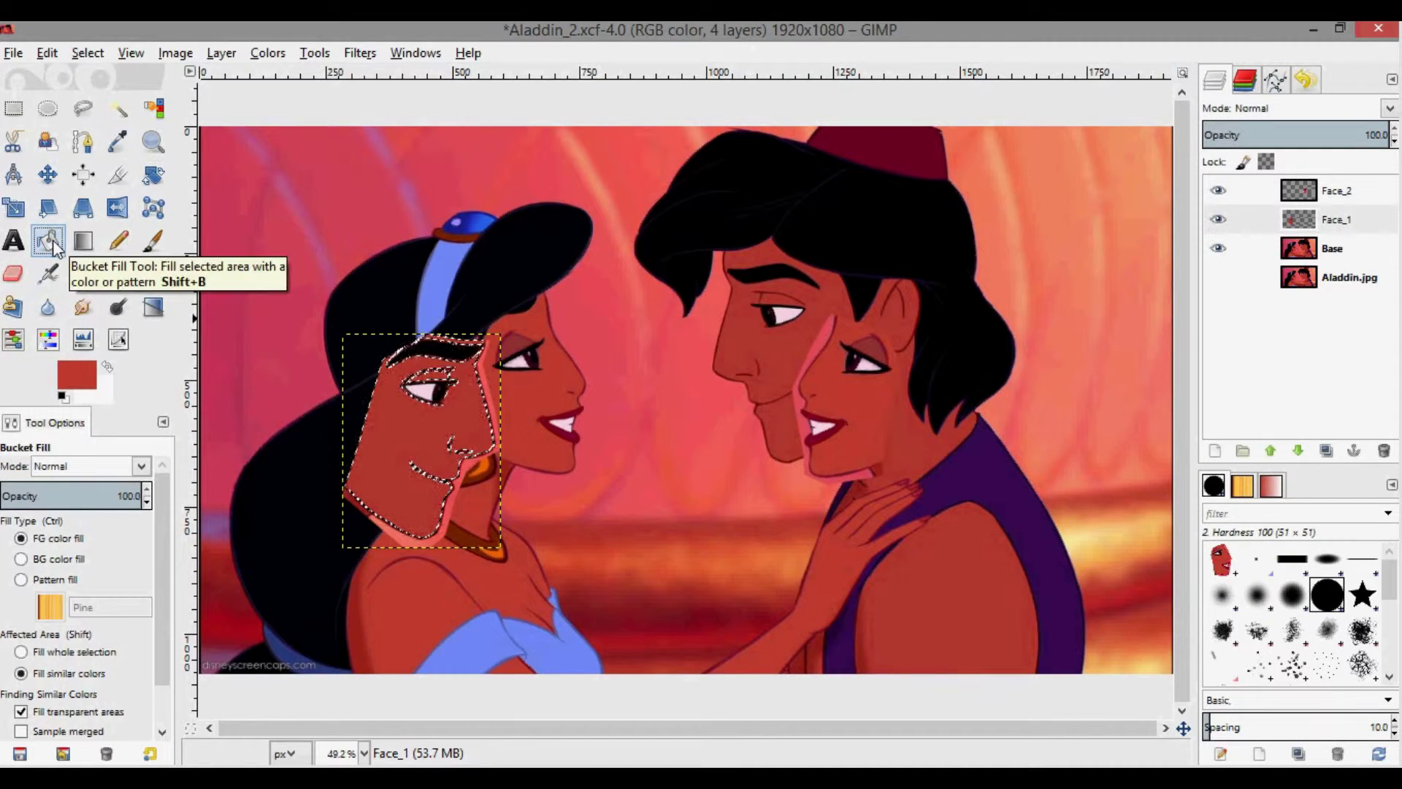
click(396, 424)
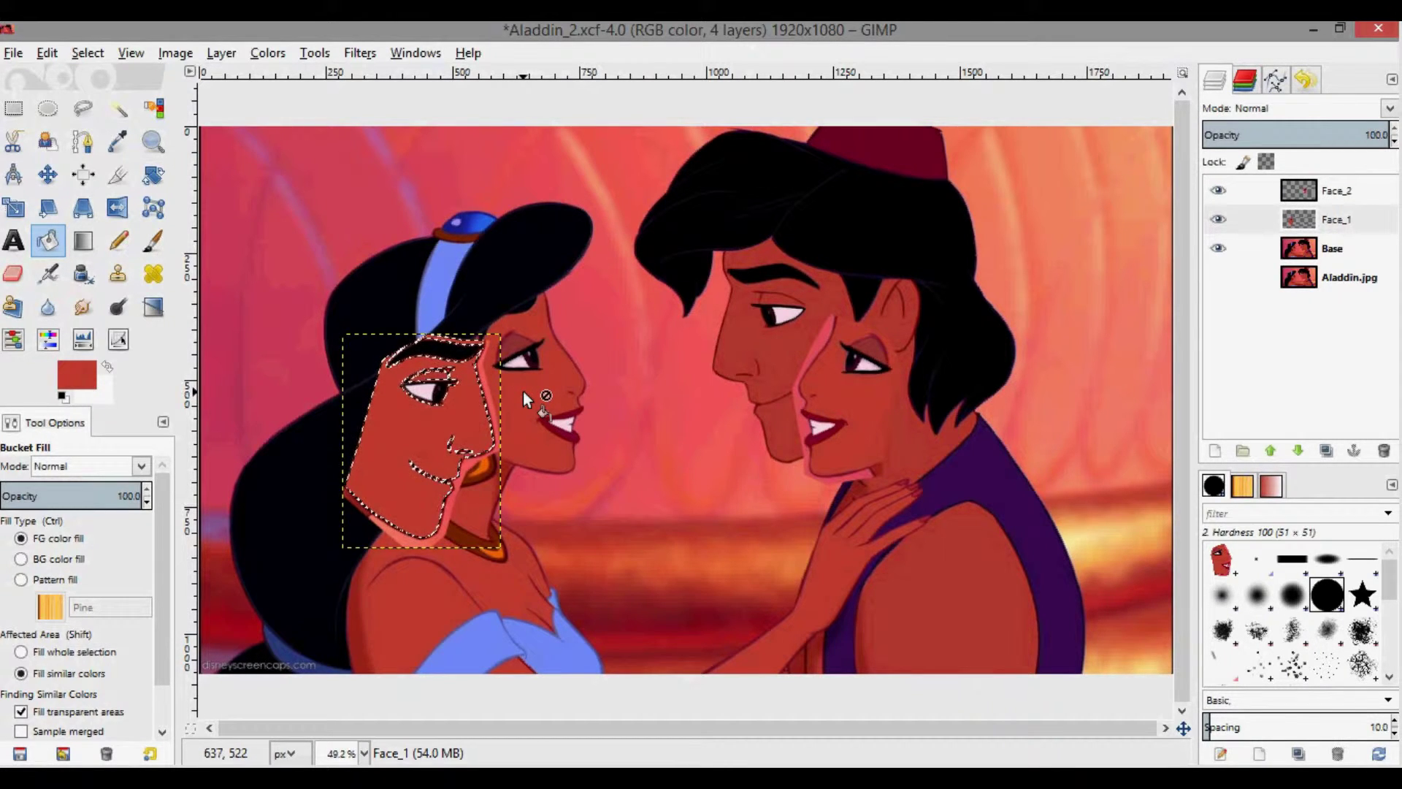
key(ctrl+shift)
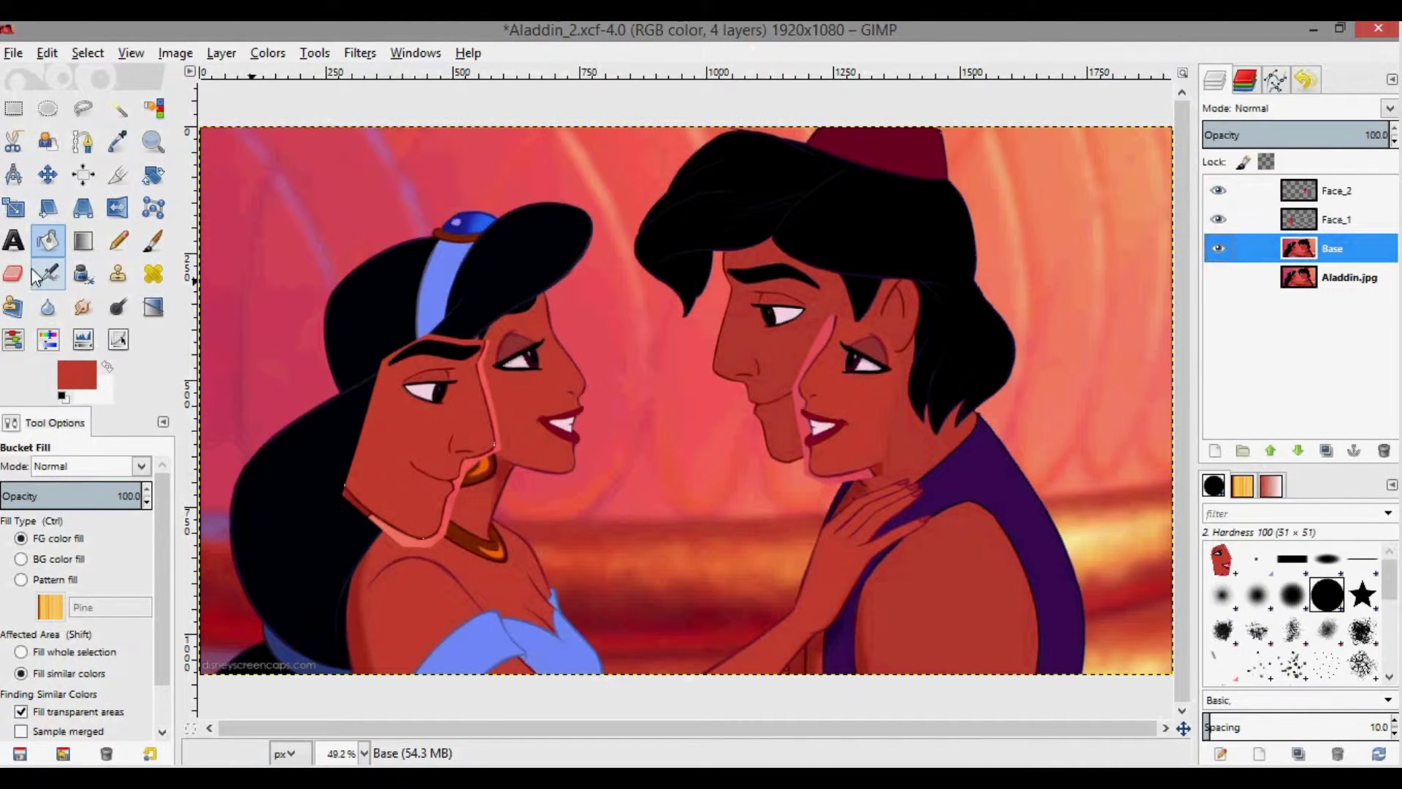
Sample Aladdin's skin tone from the Base layer, fill the fuzzy-selected skin of the Face_2 layer with it and clear the selection.
click(117, 141)
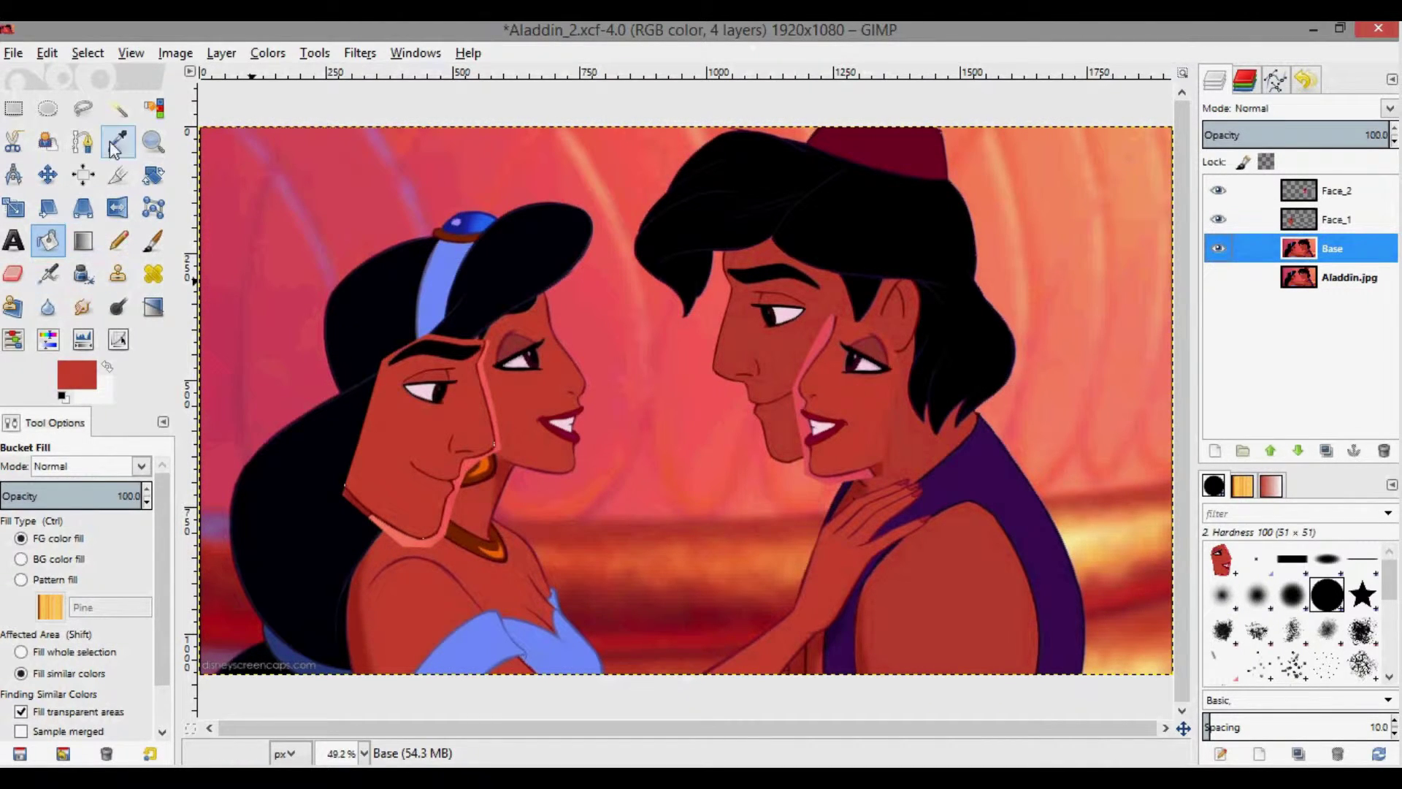
click(771, 354)
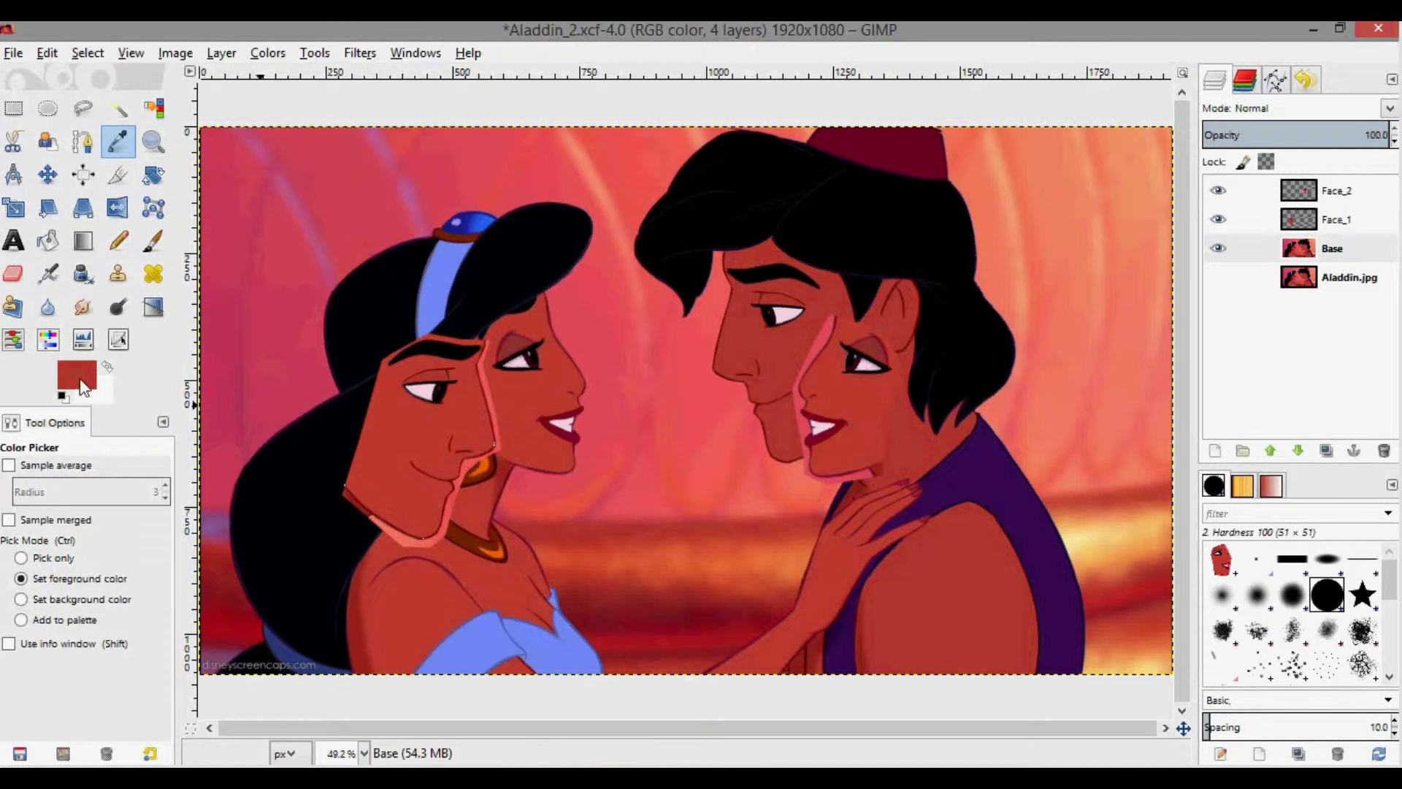
click(1305, 196)
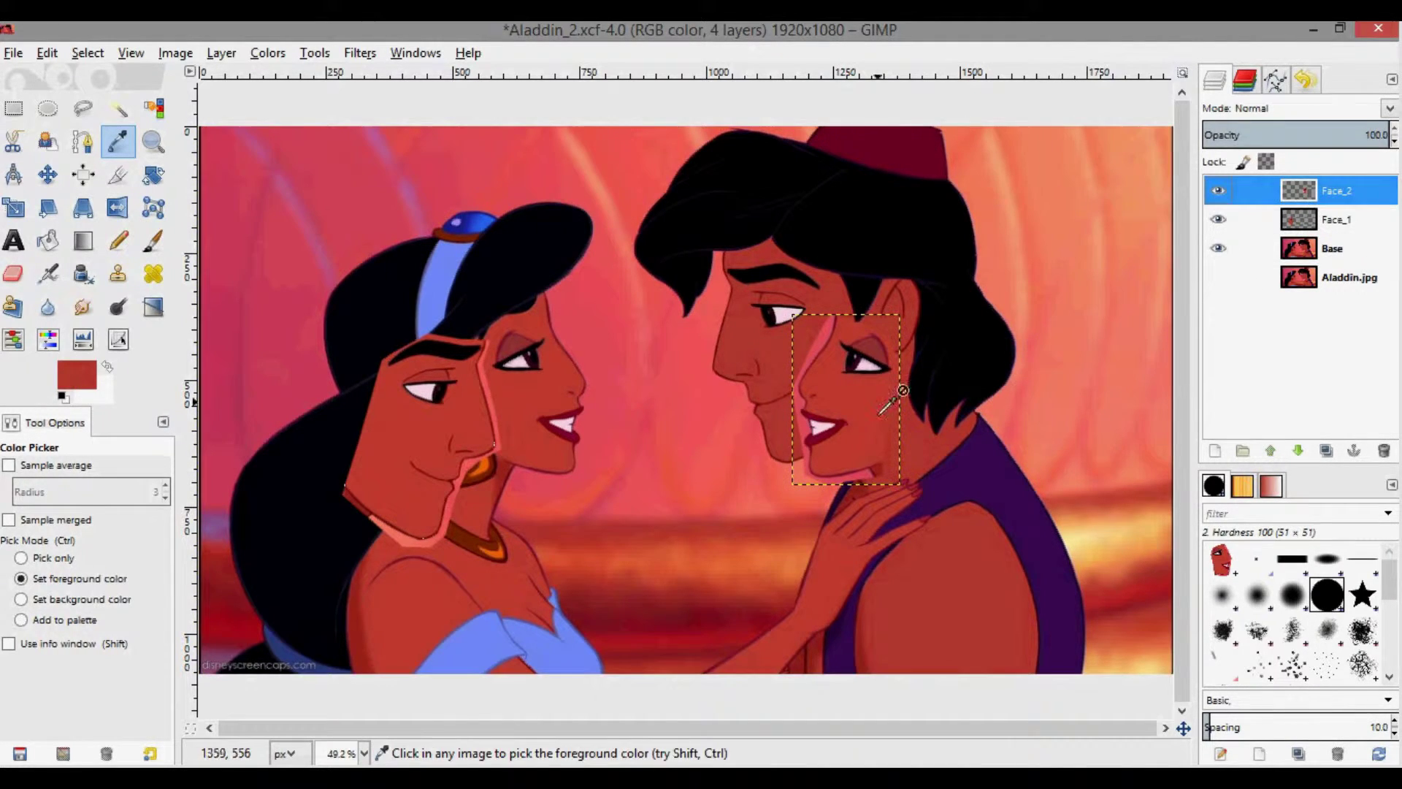
click(118, 110)
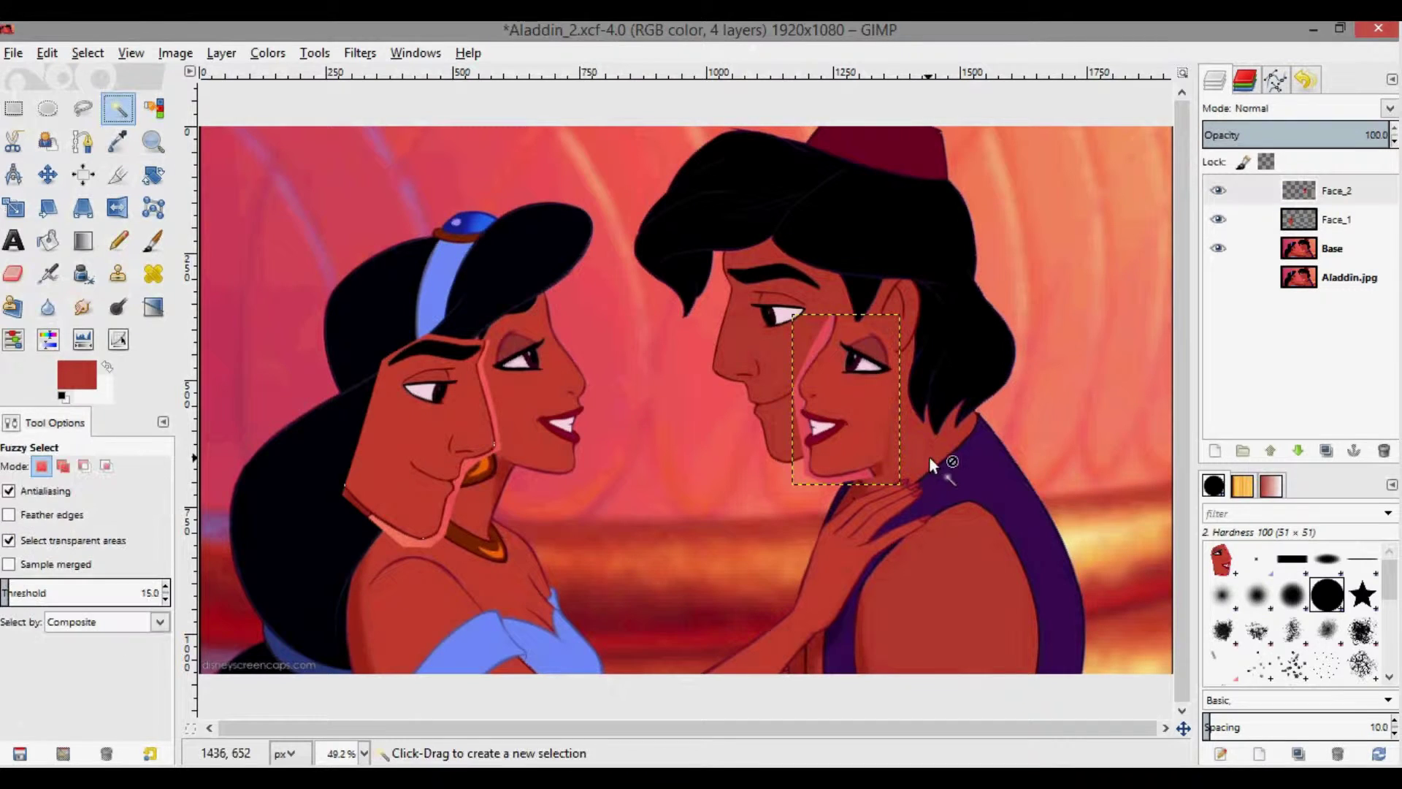
click(849, 390)
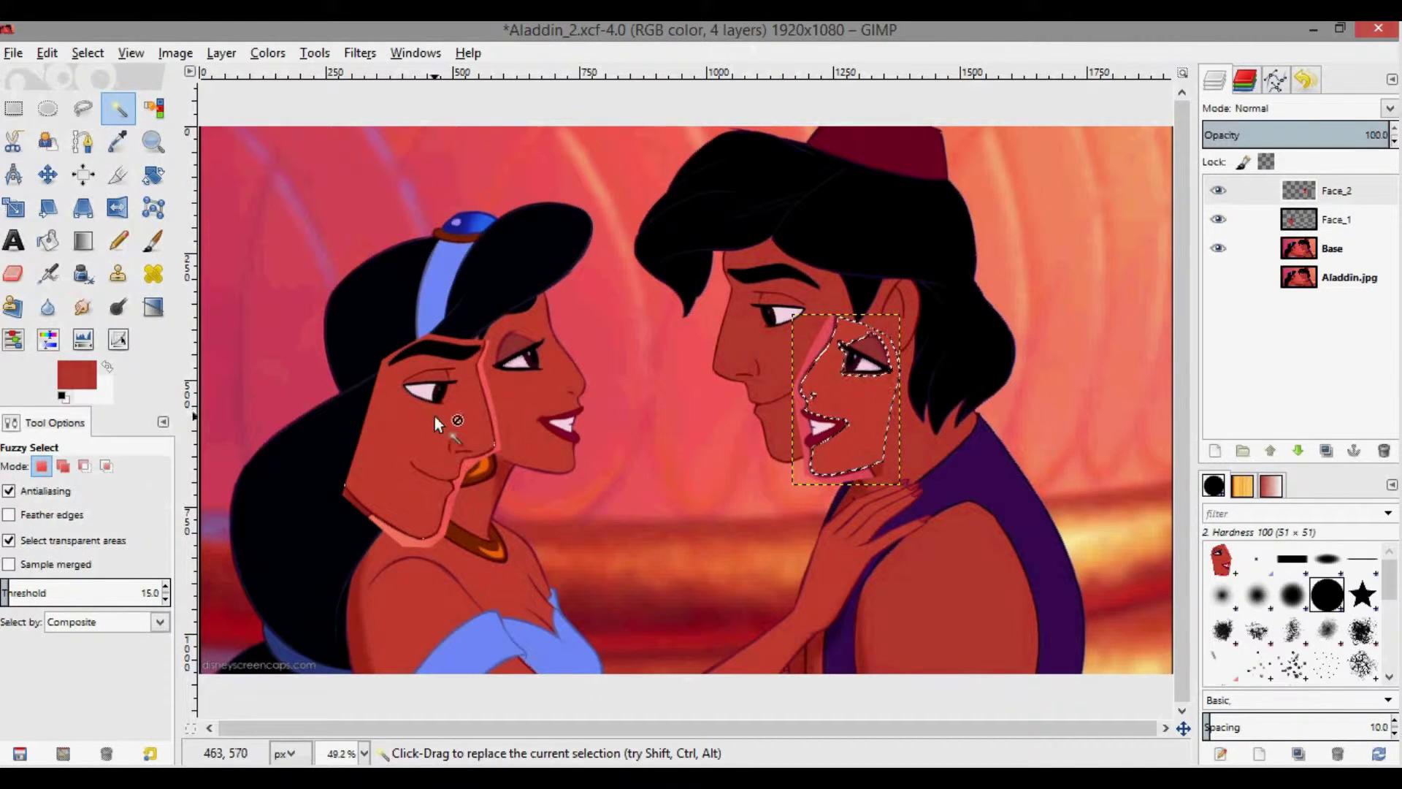
click(47, 241)
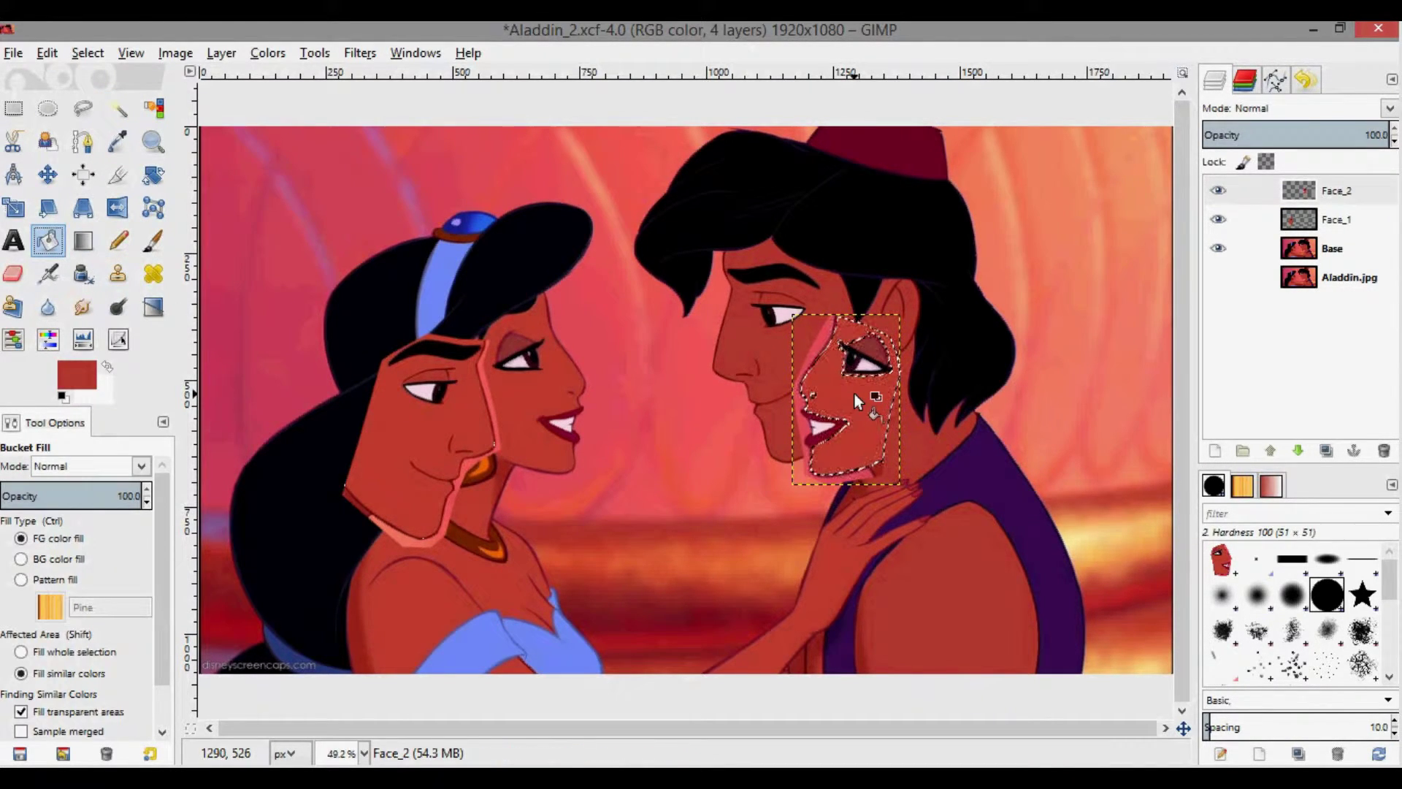
key(ctrl+shift)
key(ctrl+shift+a)
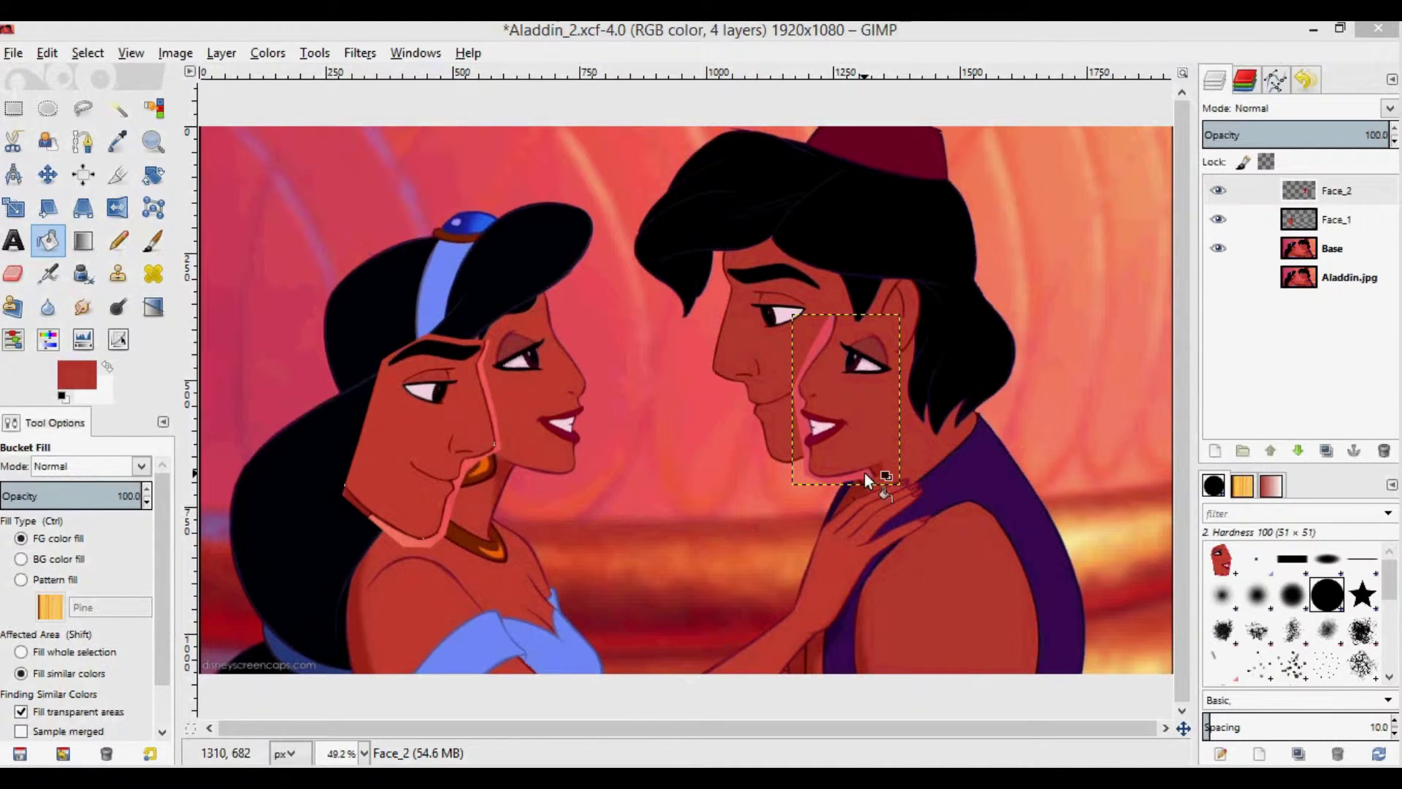
Add a White (full opacity) layer mask to the Face_1 layer.
click(1304, 221)
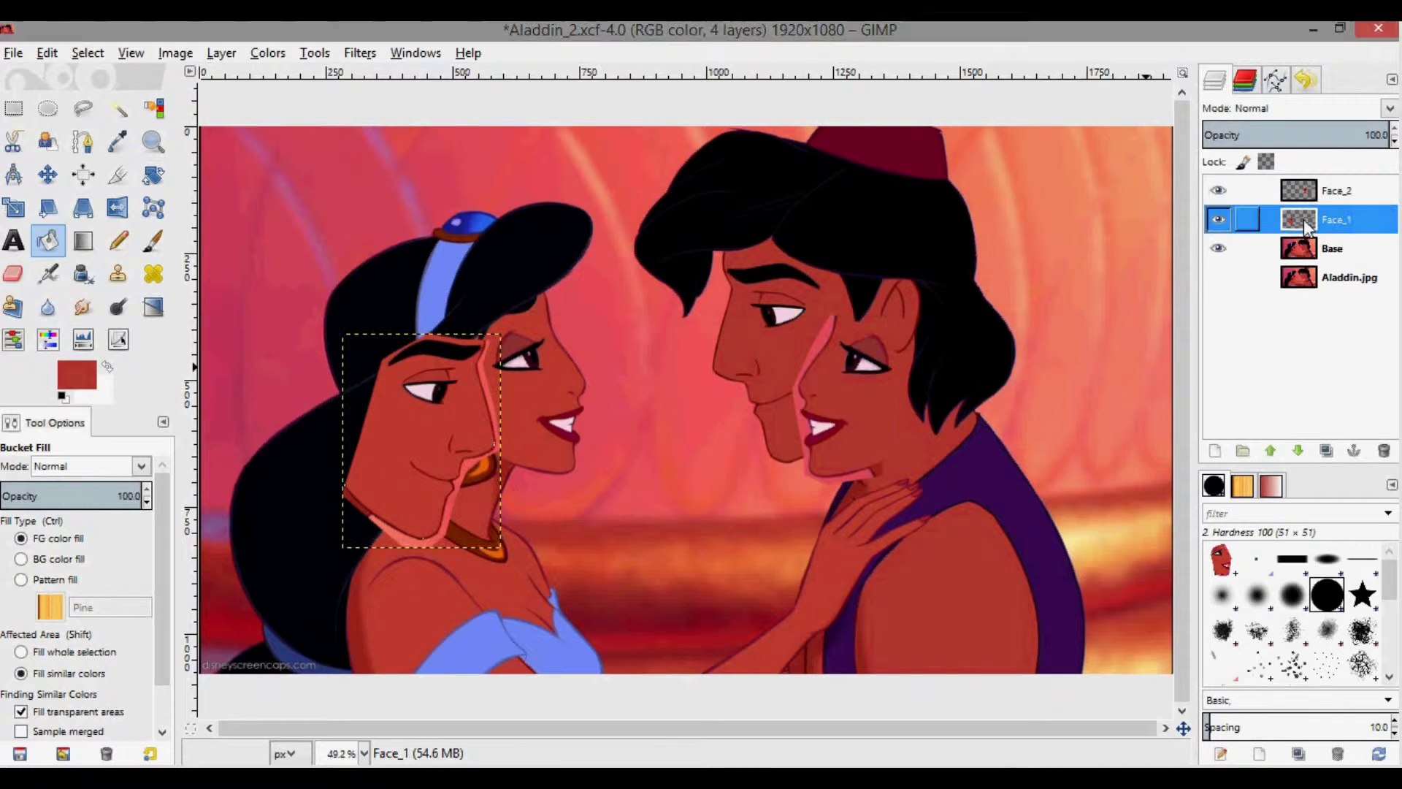
right_click(1305, 227)
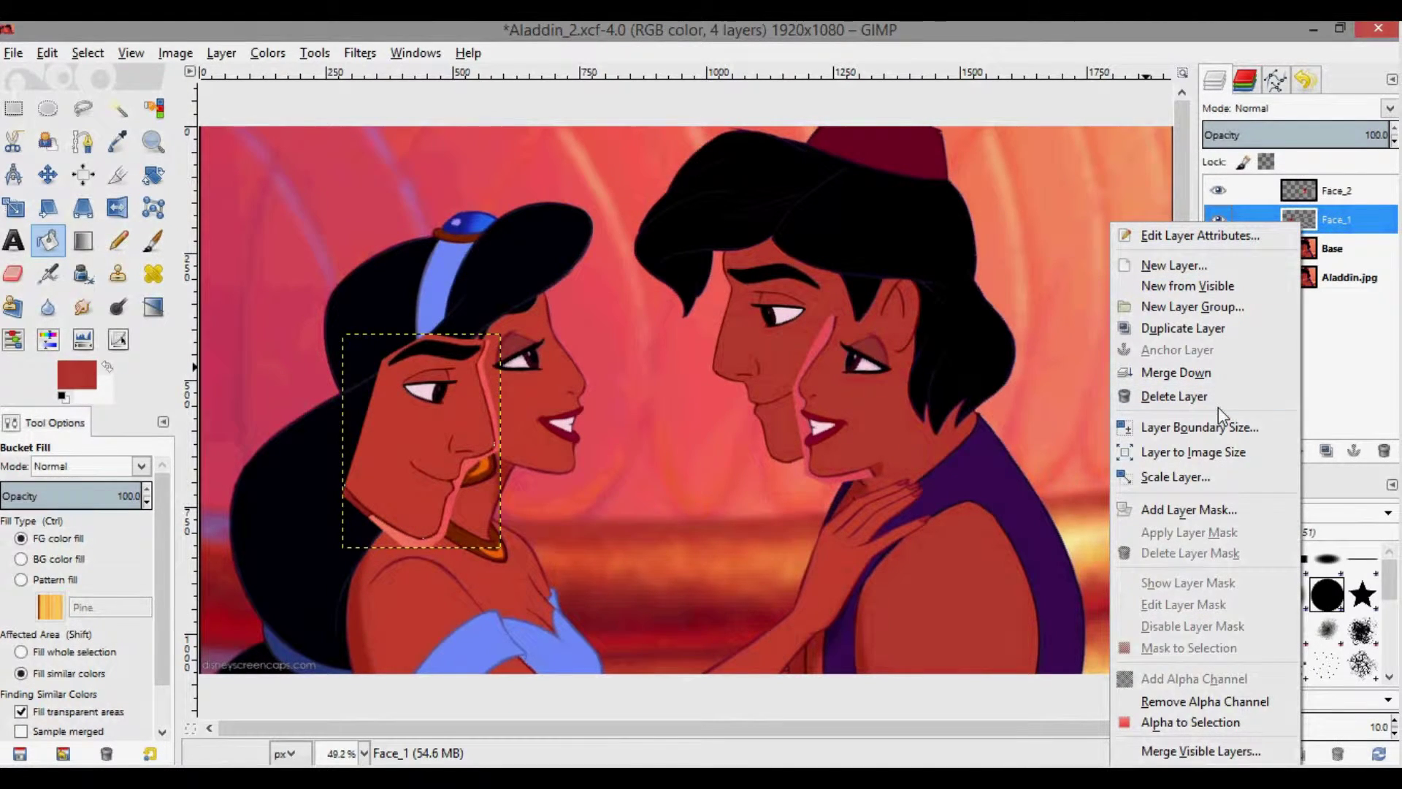
click(1188, 511)
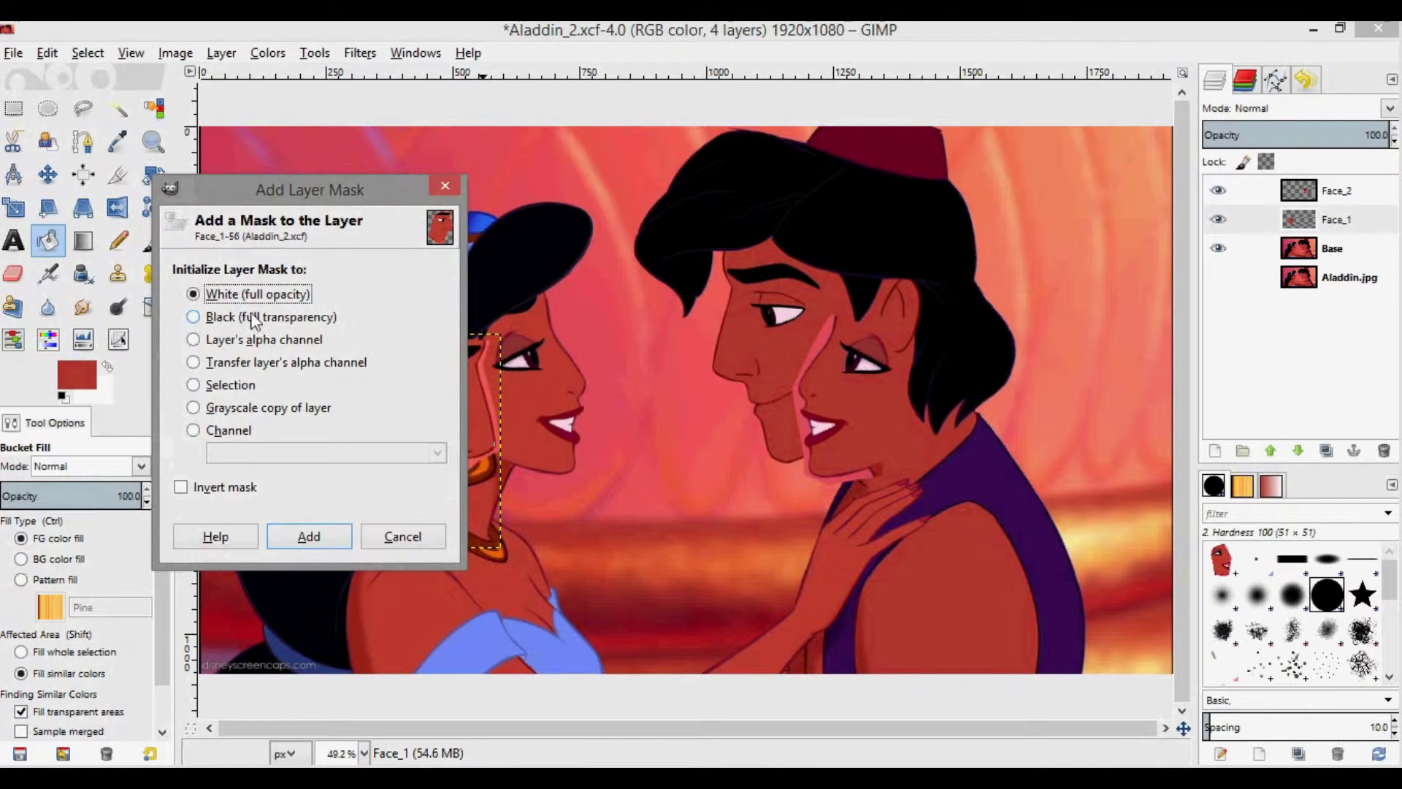
click(322, 537)
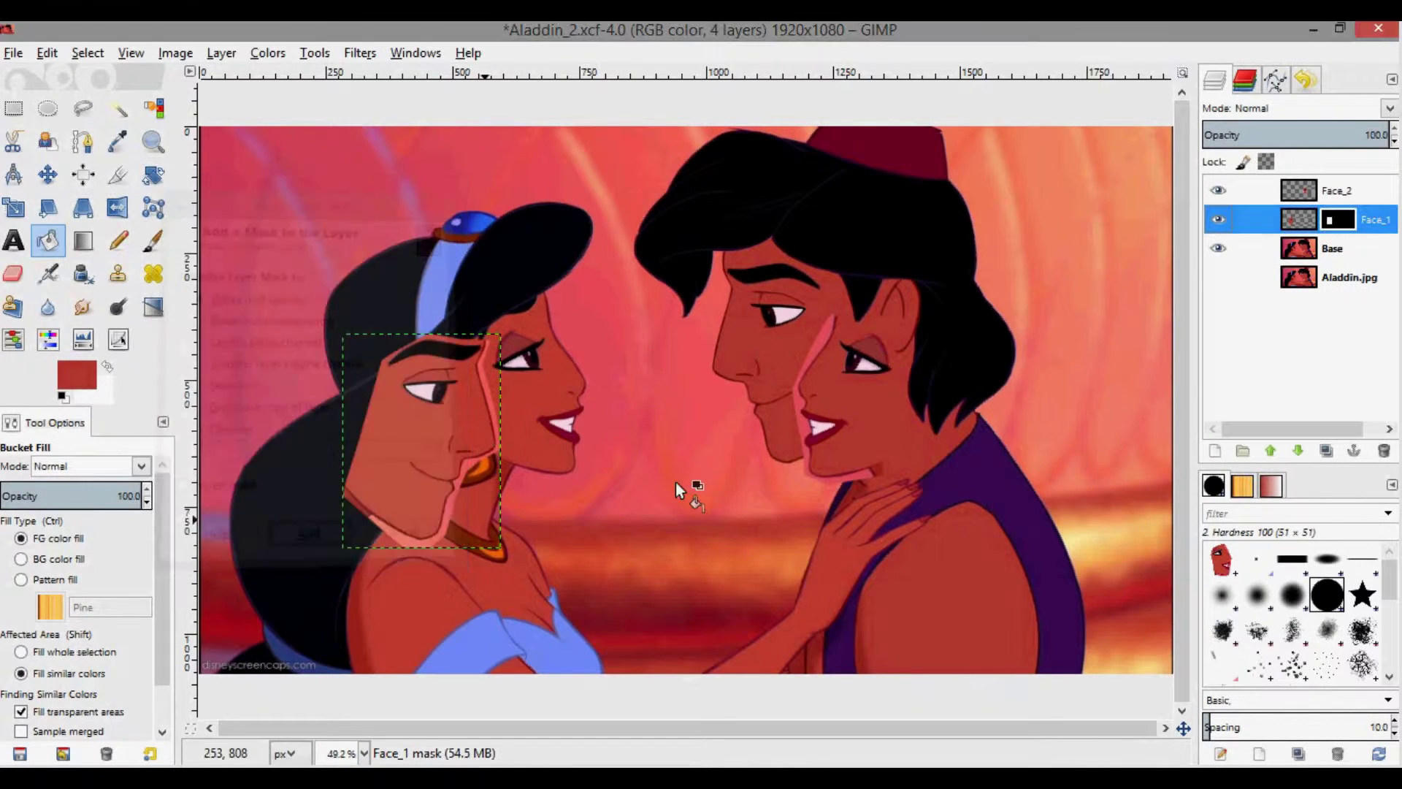
Add a White (full opacity) layer mask to the Face_2 layer.
click(1306, 191)
right_click(1303, 188)
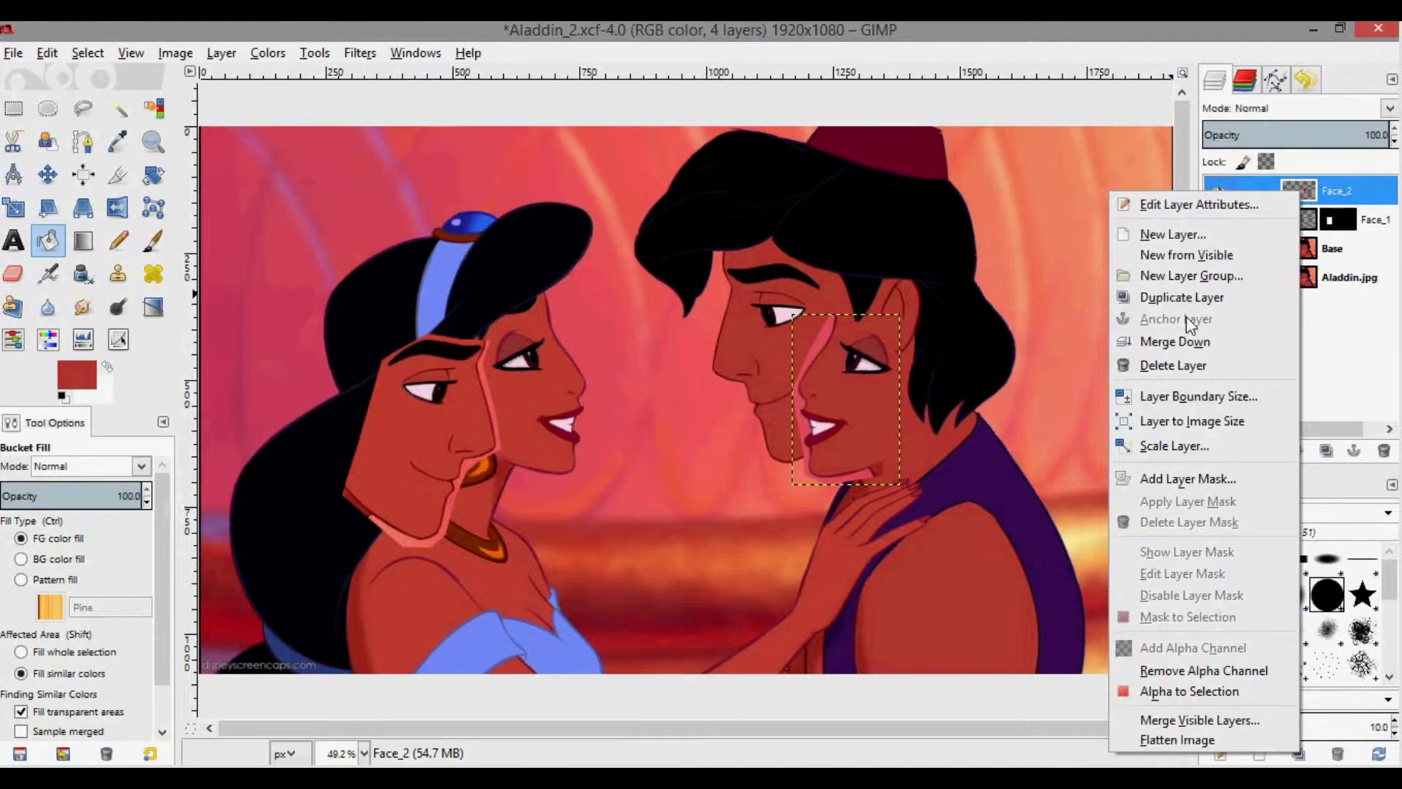
click(1151, 476)
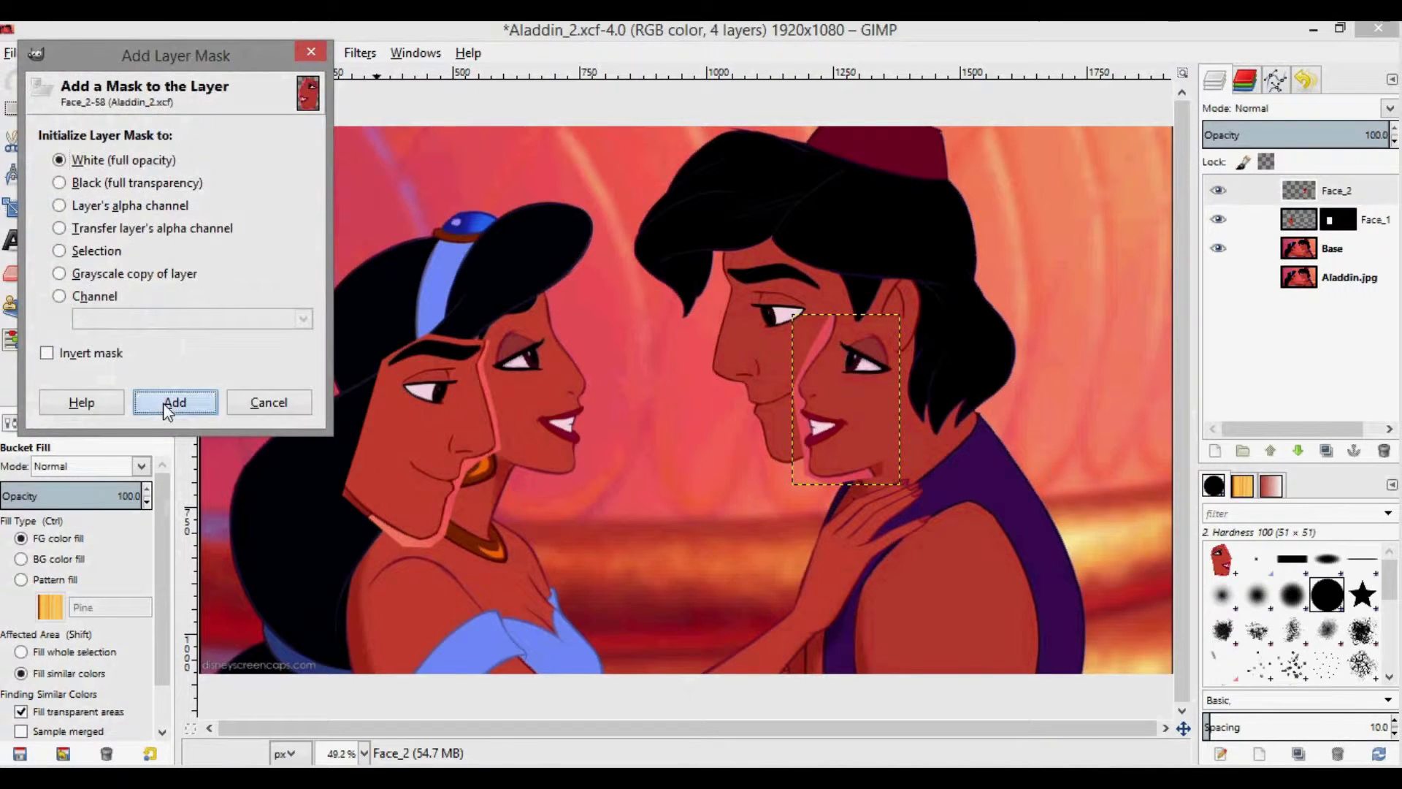
click(170, 404)
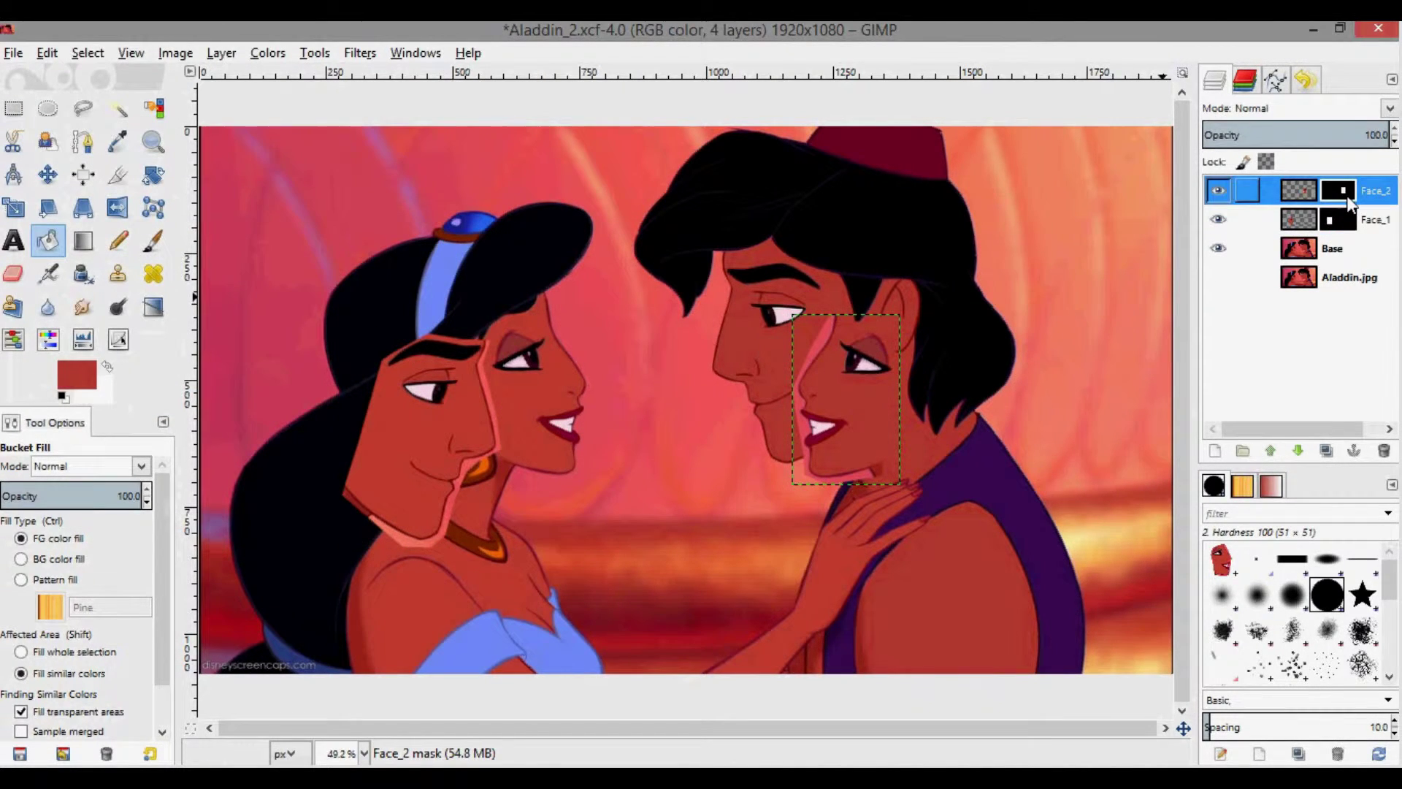
Set up the Paintbrush with a black foreground and the 2. Hardness 100 brush for painting on the Face_2 mask.
scroll(861, 436, up, 3)
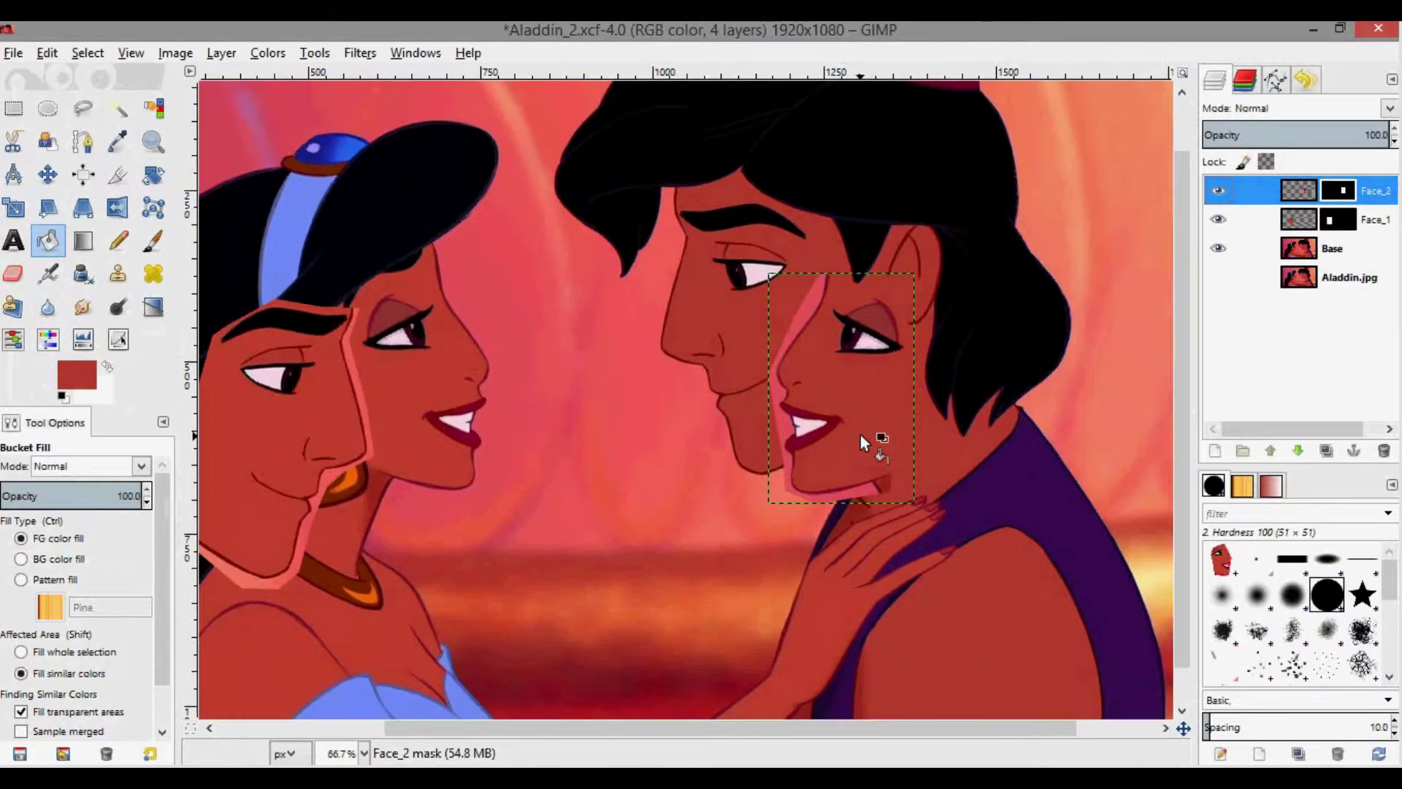
scroll(861, 432, up, 3)
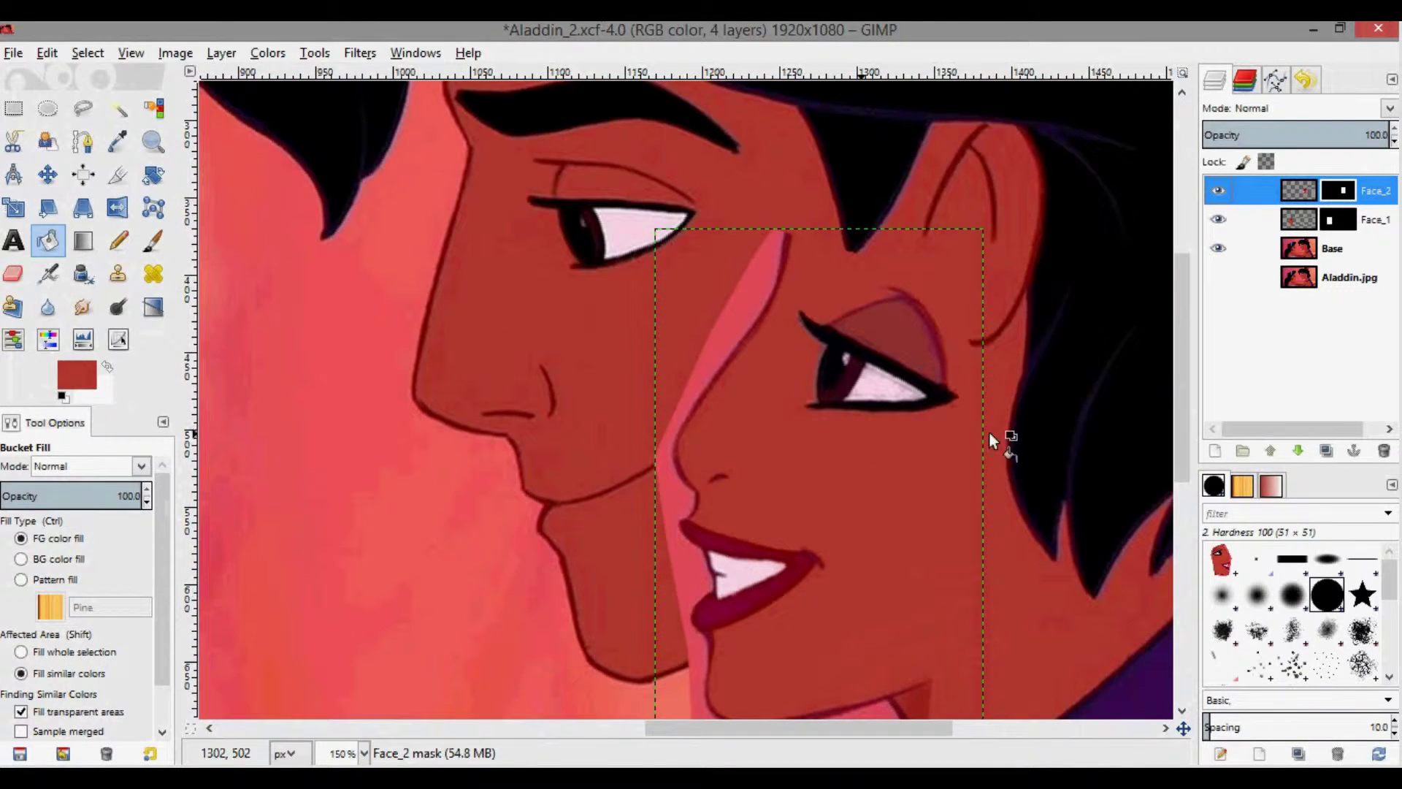
drag(1177, 366, 1184, 401)
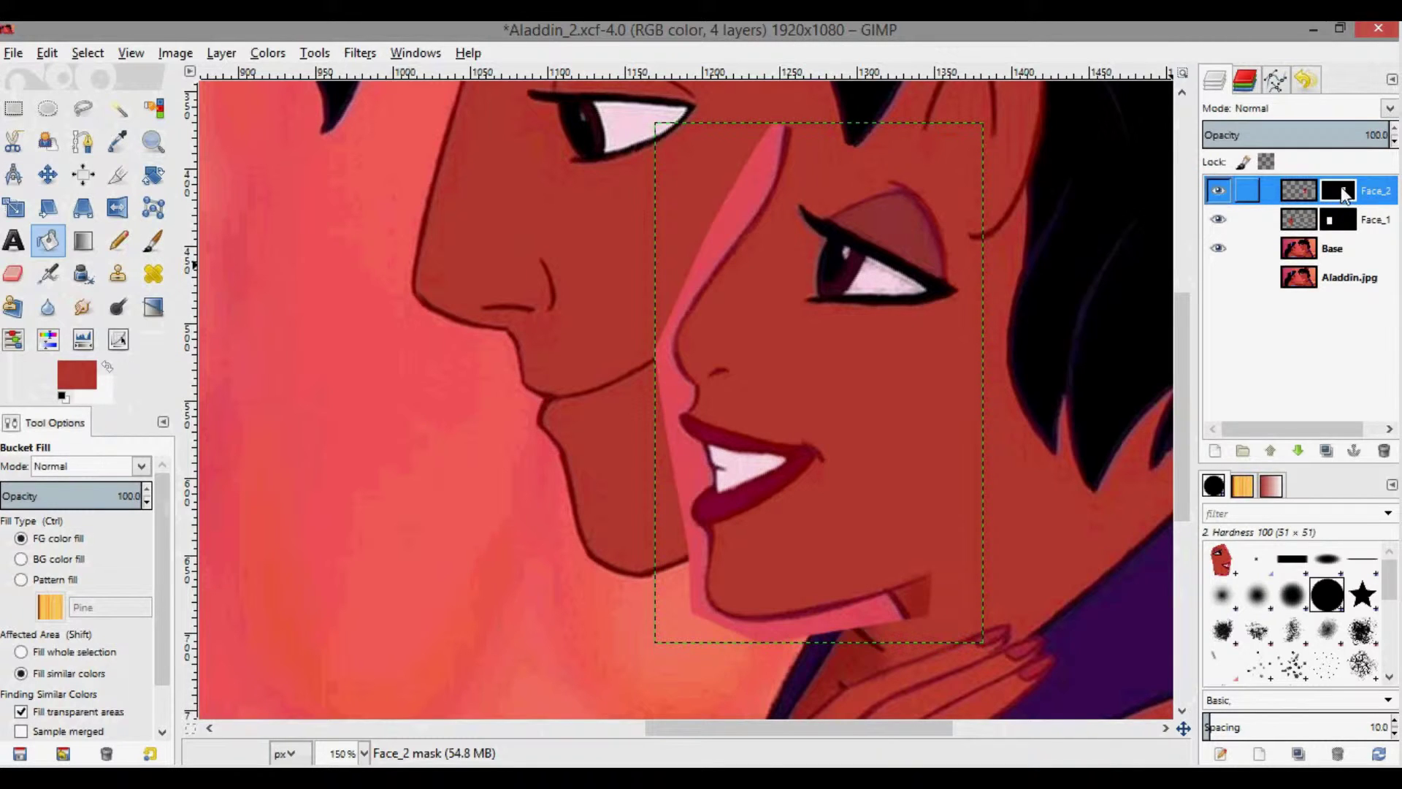
click(63, 396)
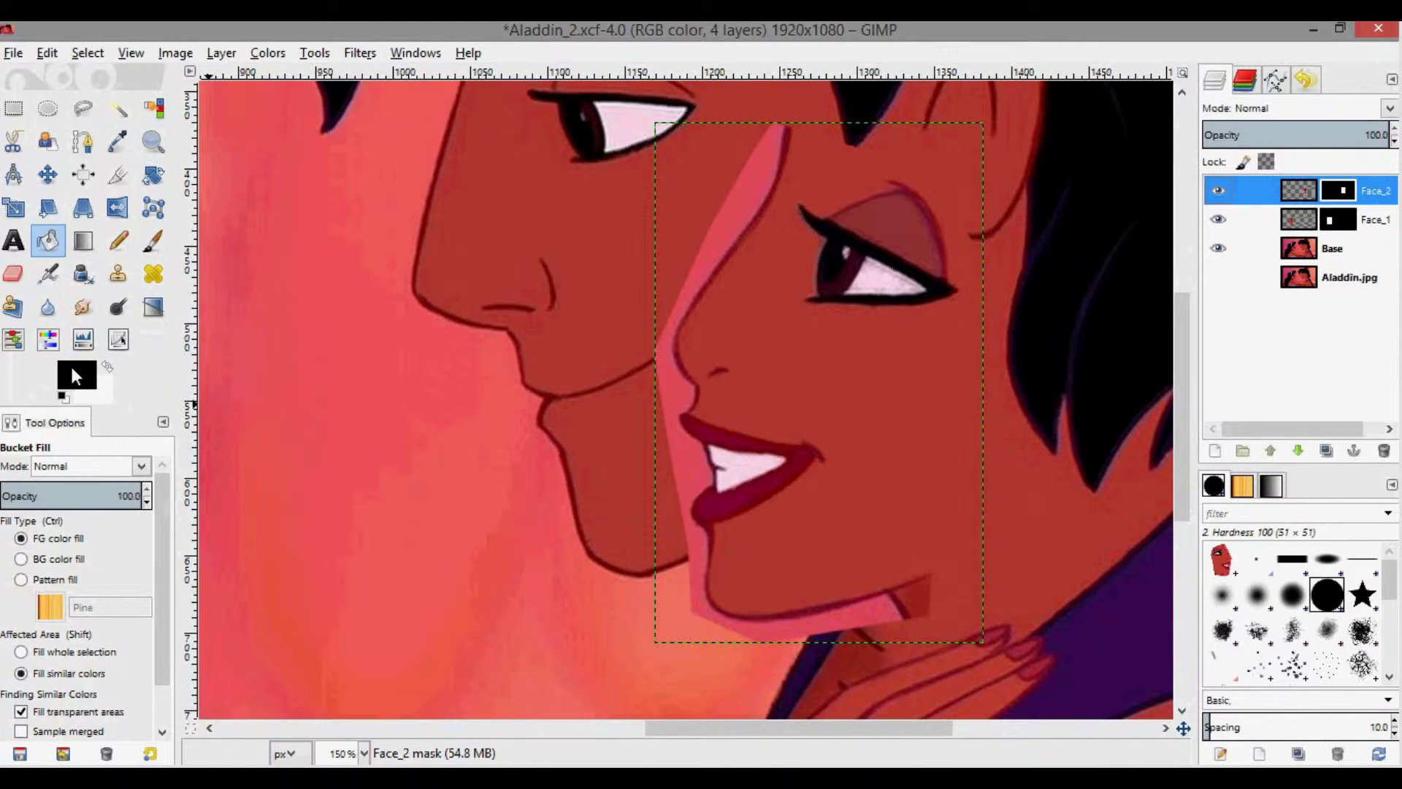
click(152, 245)
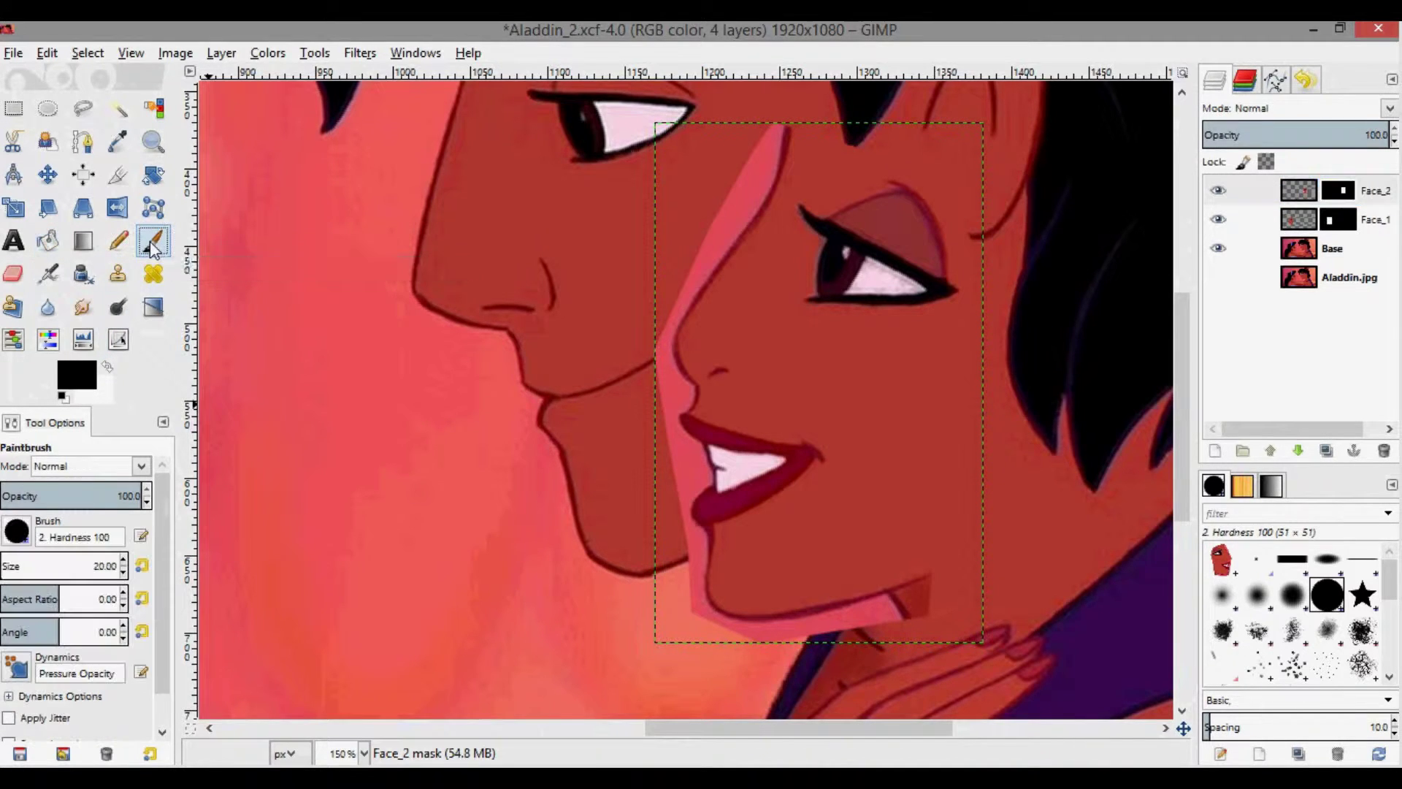
click(22, 536)
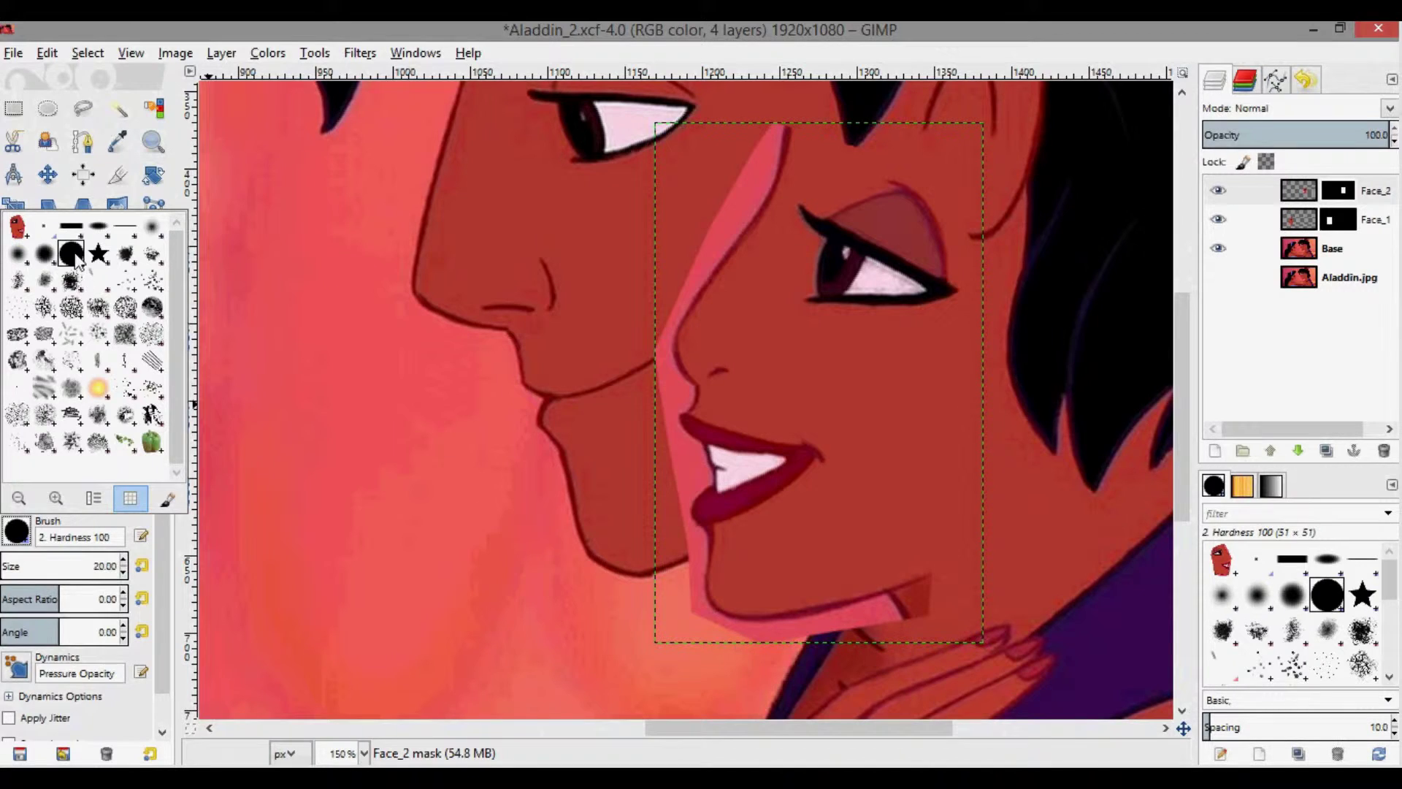
click(44, 253)
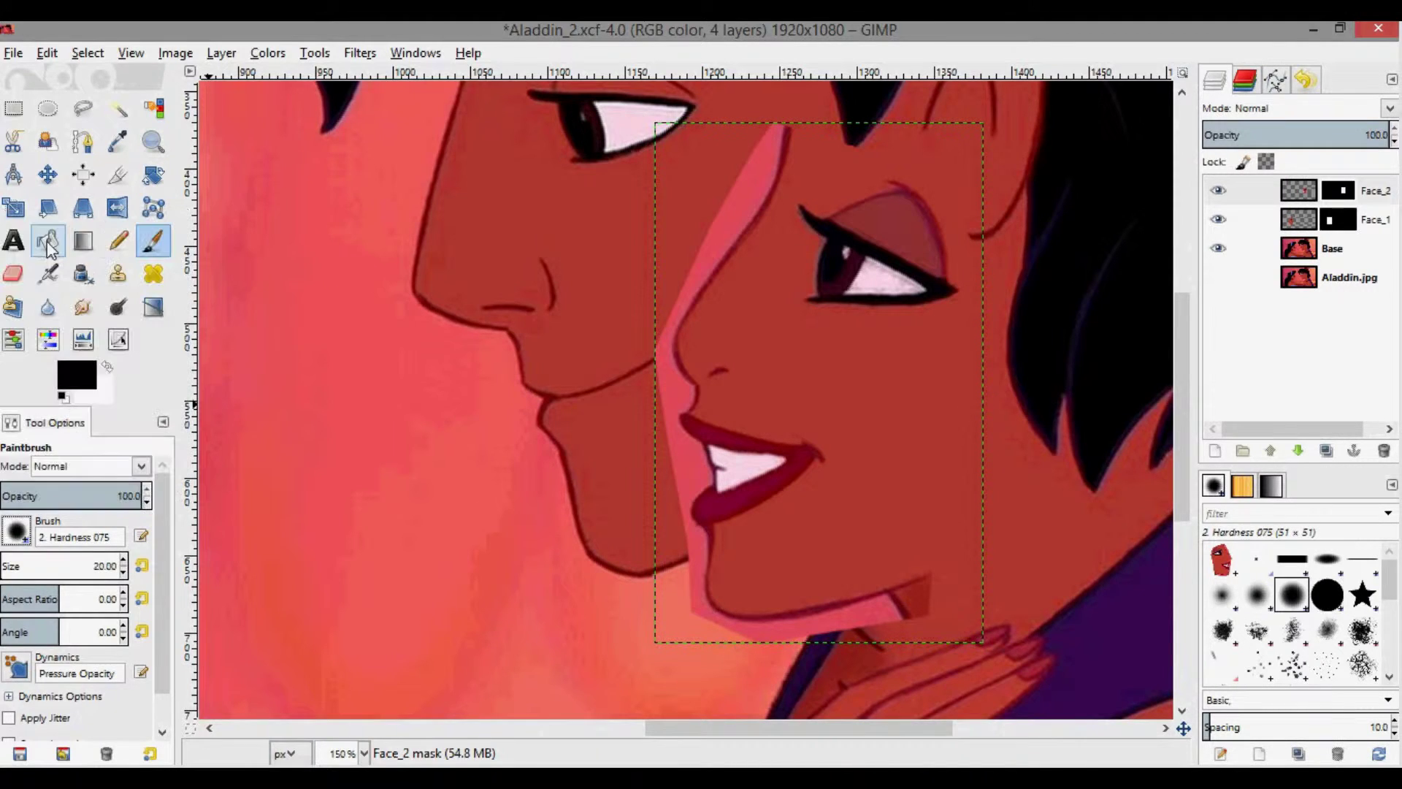
click(29, 541)
click(76, 270)
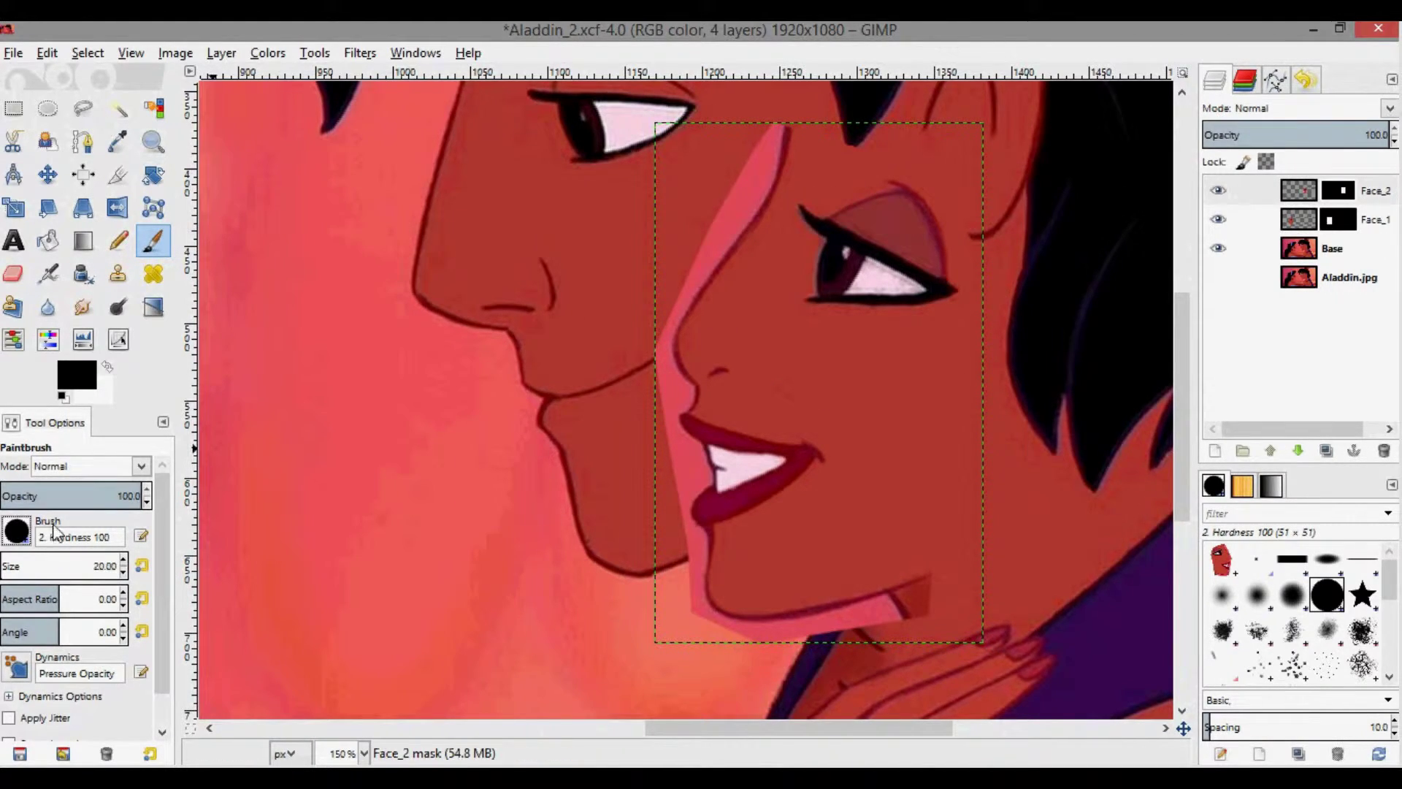
Paint black on the Face_2 mask at brush size 20 to hide the pink excess outside the profile, from forehead to jaw.
mouse_move(748, 167)
mouse_down()
mouse_move(765, 130)
mouse_move(751, 194)
mouse_move(726, 219)
mouse_up()
drag(685, 265, 725, 219)
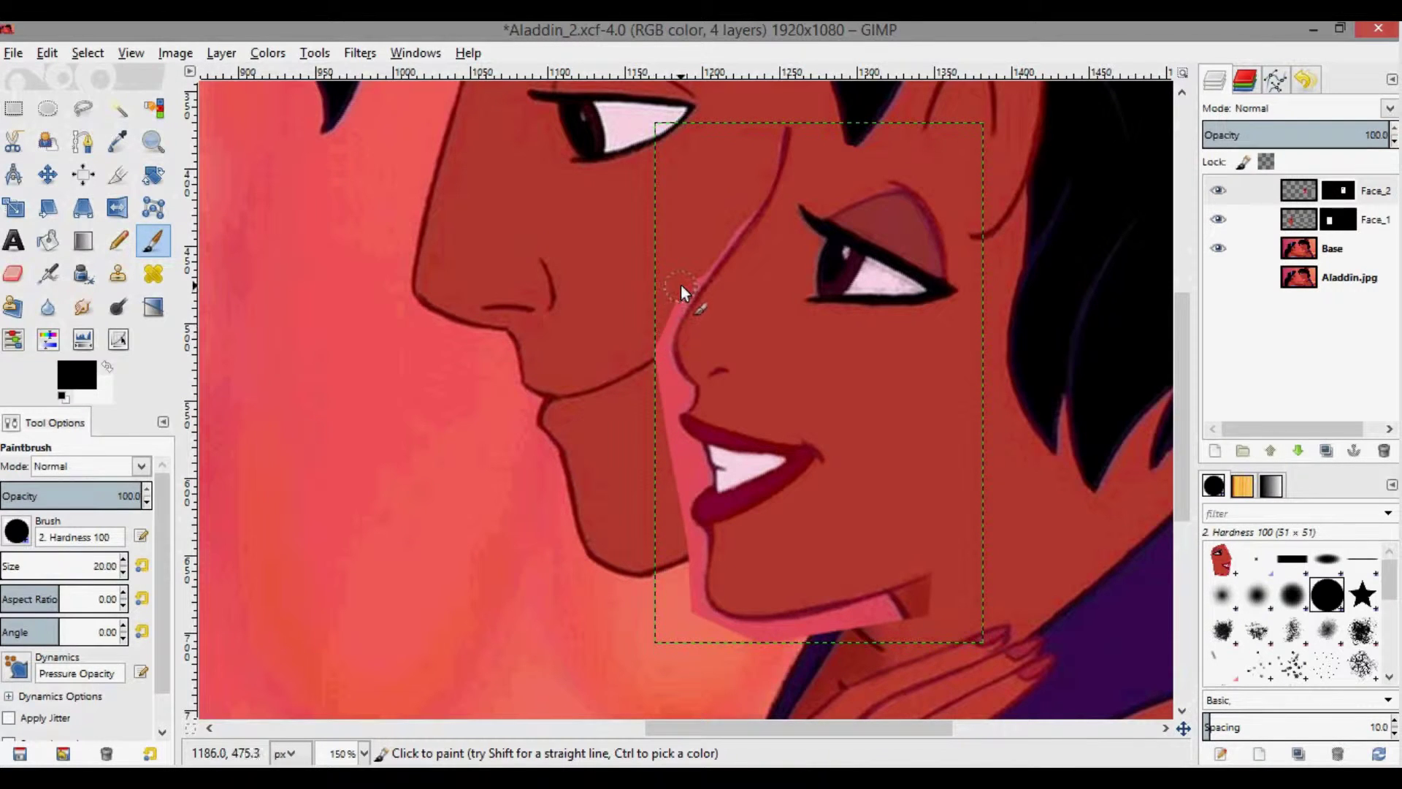
drag(682, 291, 667, 411)
scroll(678, 462, up, 2)
scroll(651, 537, down, 4)
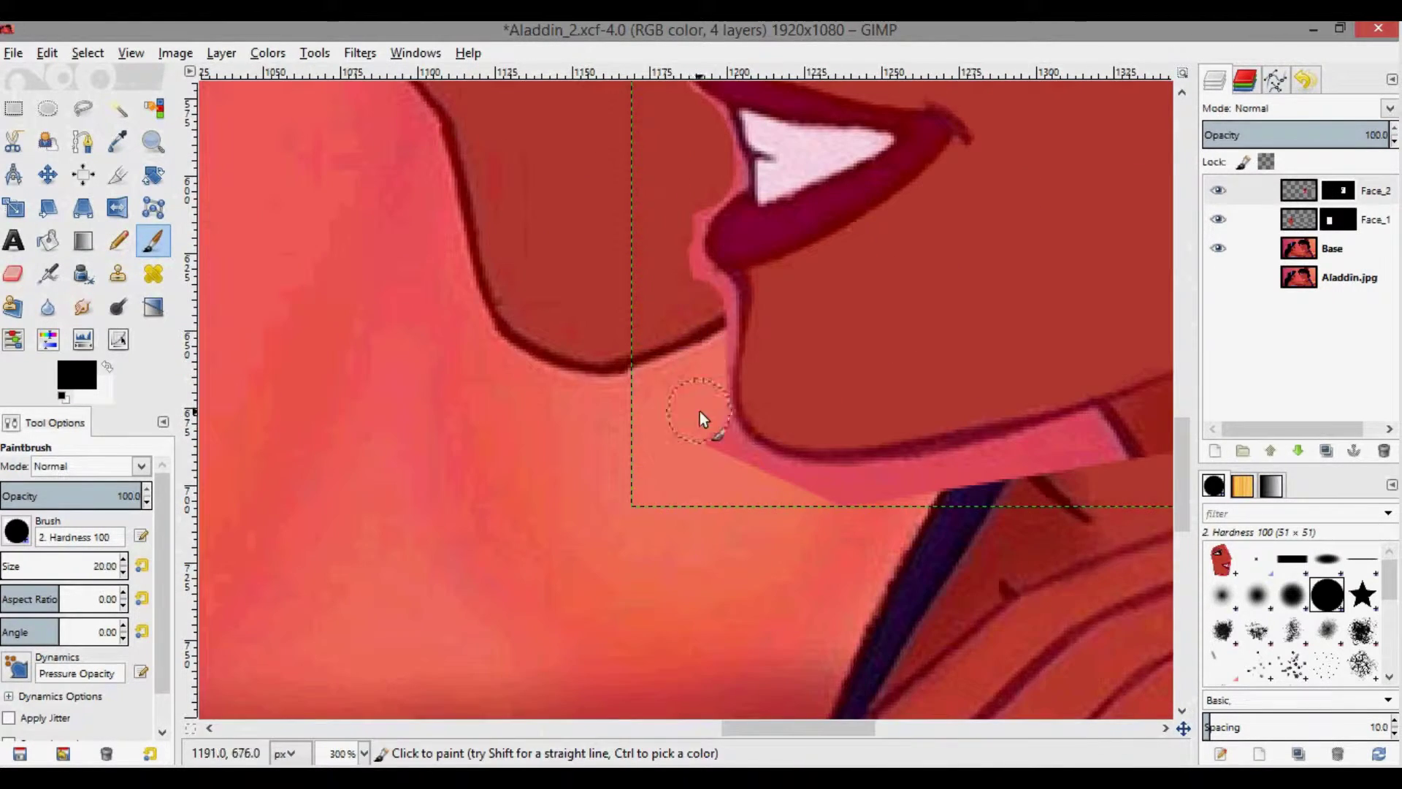
drag(875, 494, 702, 314)
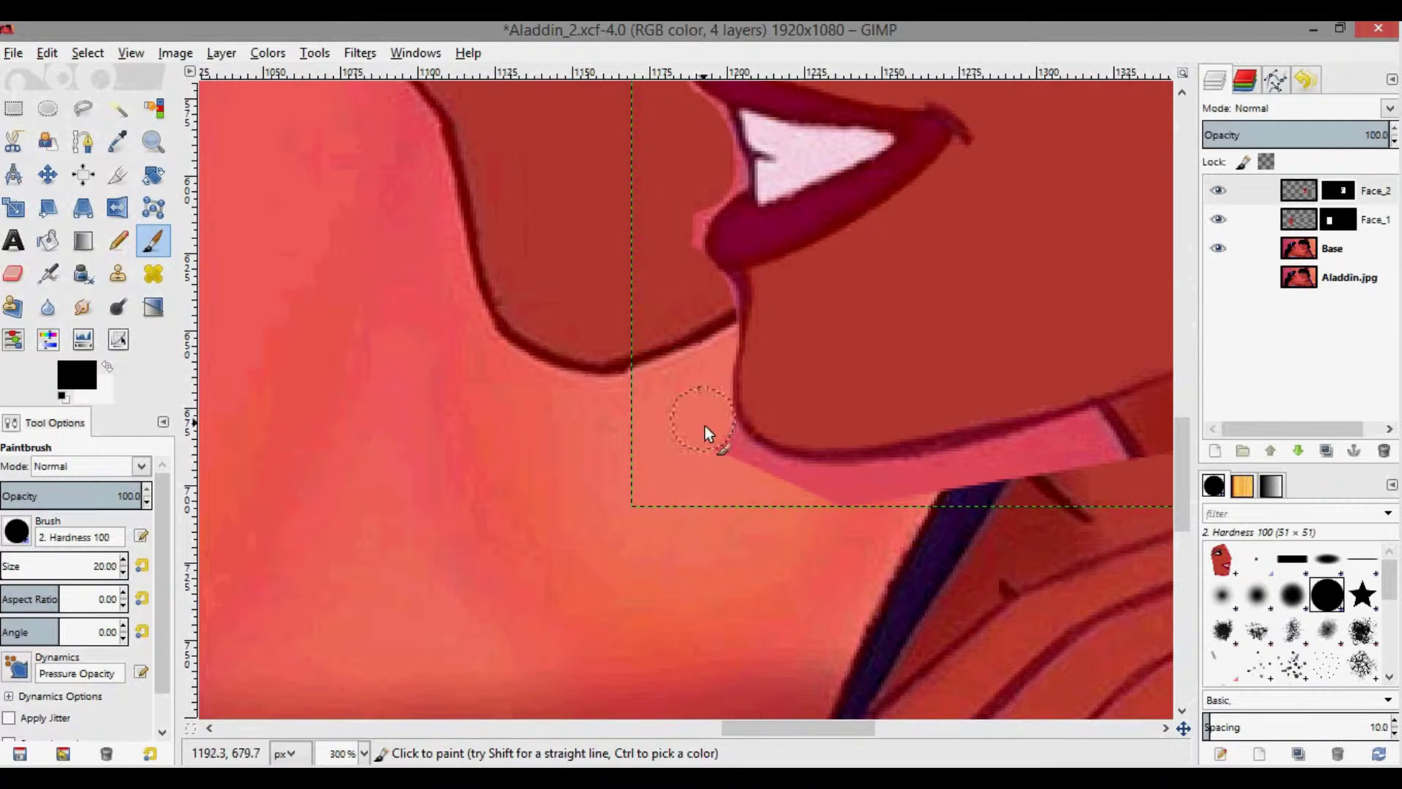
mouse_move(704, 427)
mouse_down()
mouse_move(768, 488)
mouse_move(839, 505)
mouse_move(1127, 435)
mouse_up()
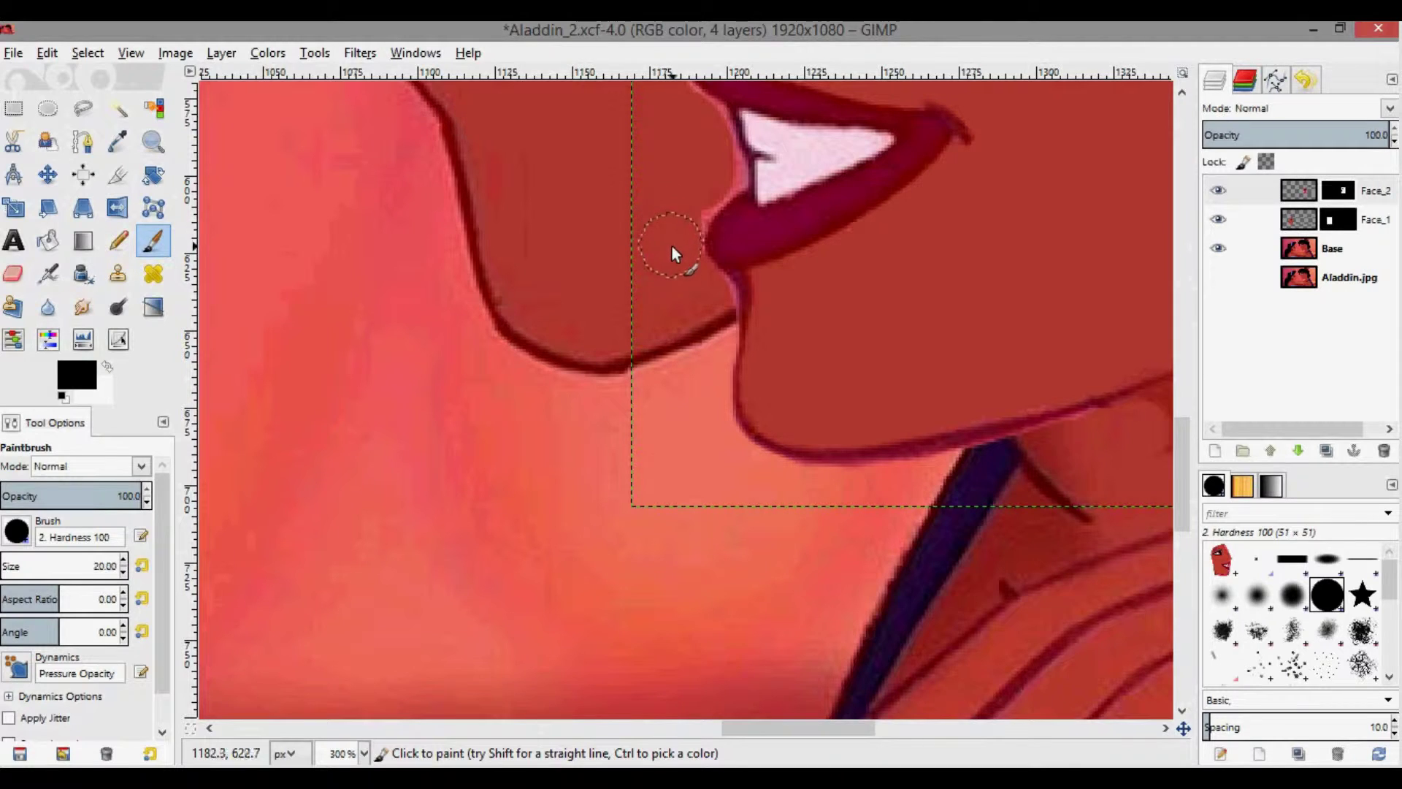
Set the brush size to 10 and mask out the remaining pink fringe along the nose, lips and chin of Face_2.
scroll(712, 211, up, 10)
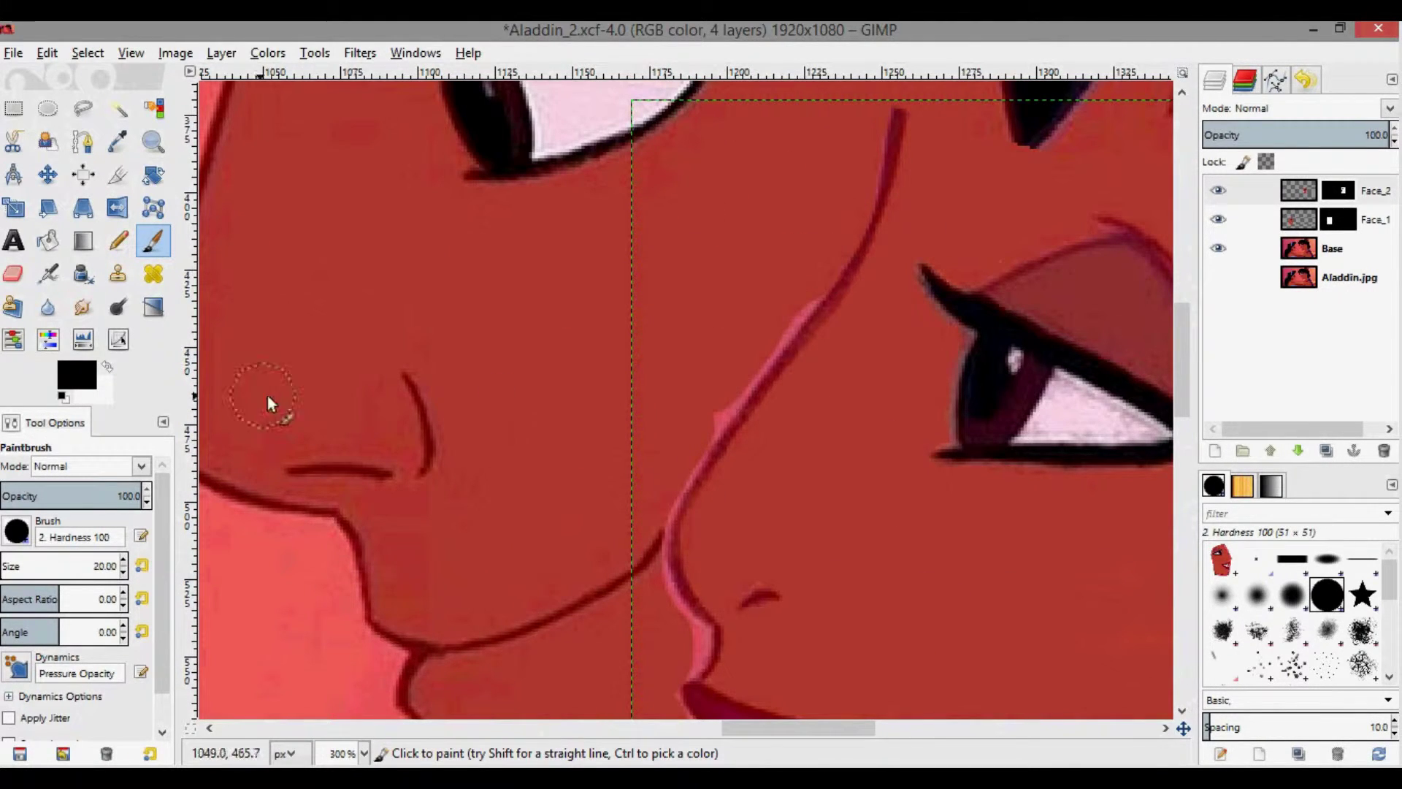
triple_click(106, 565)
text(10)
key(Return)
drag(721, 408, 778, 331)
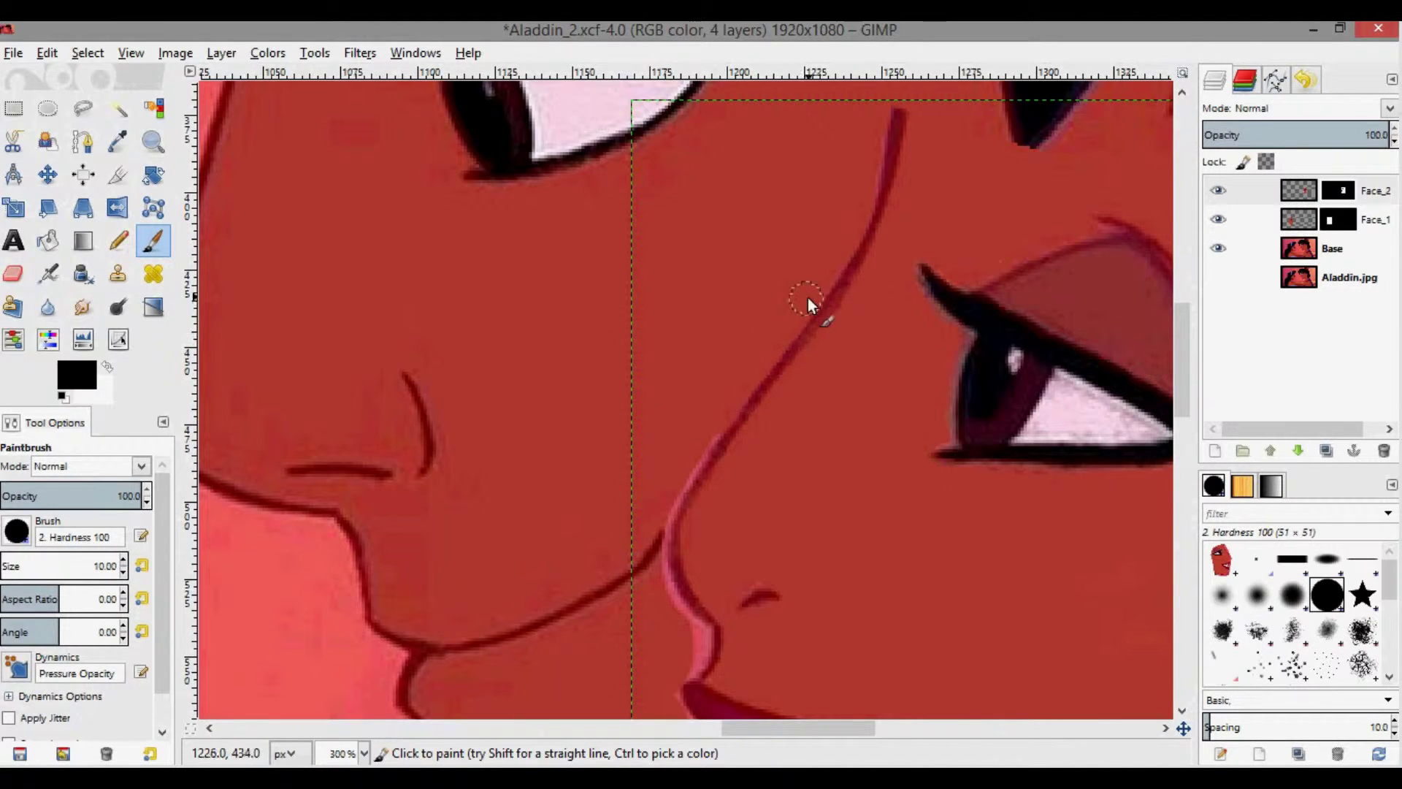
drag(703, 436, 661, 506)
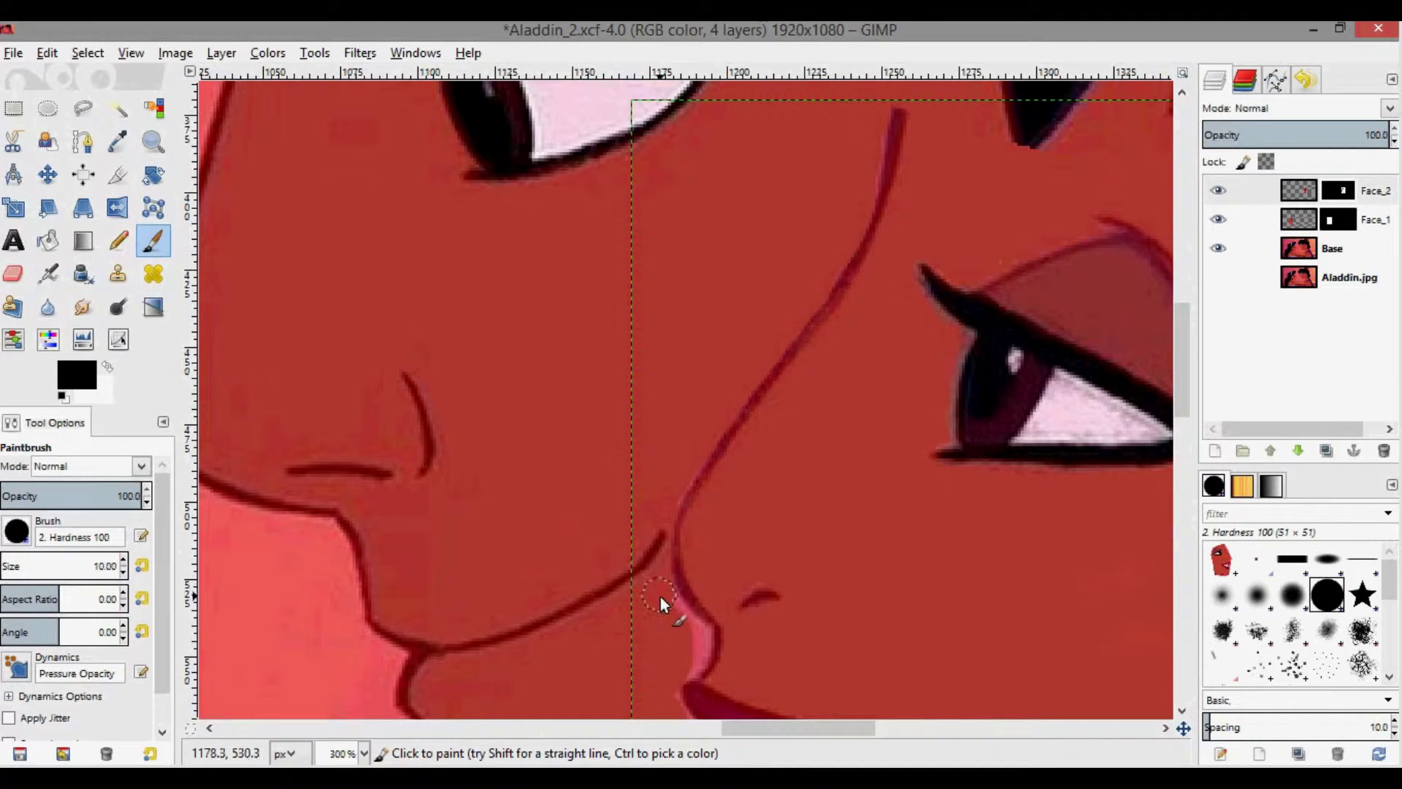
scroll(660, 598, down, 3)
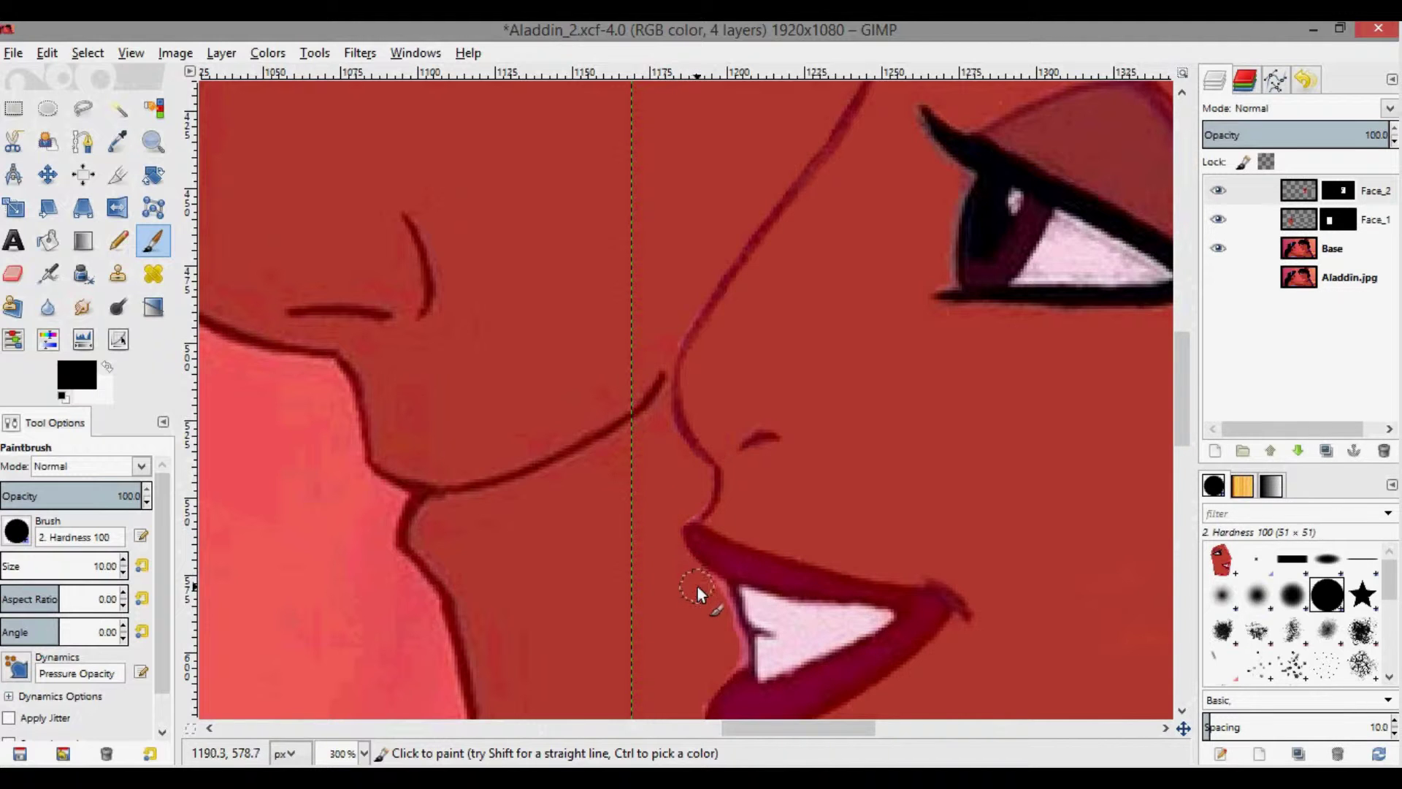
scroll(708, 587, down, 3)
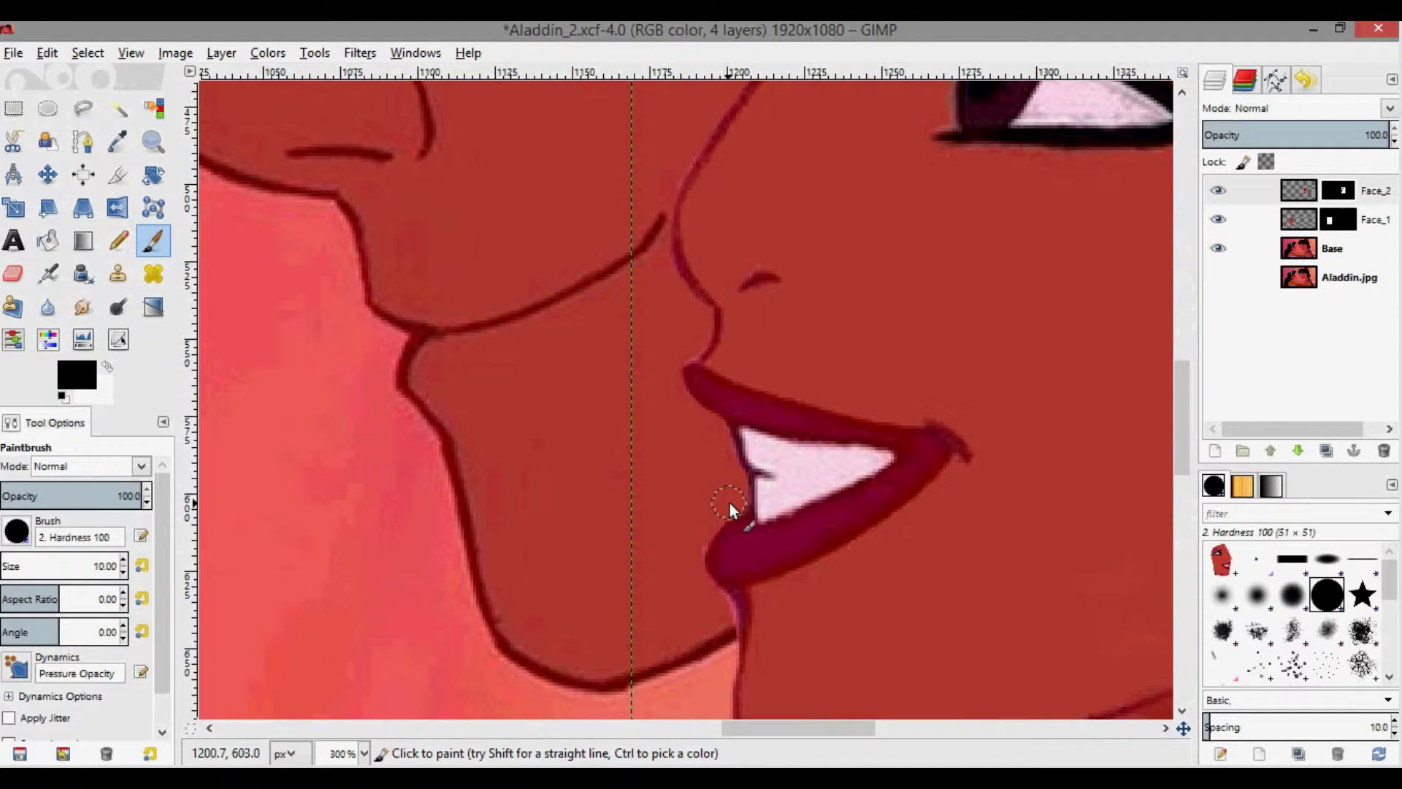
scroll(707, 572, down, 3)
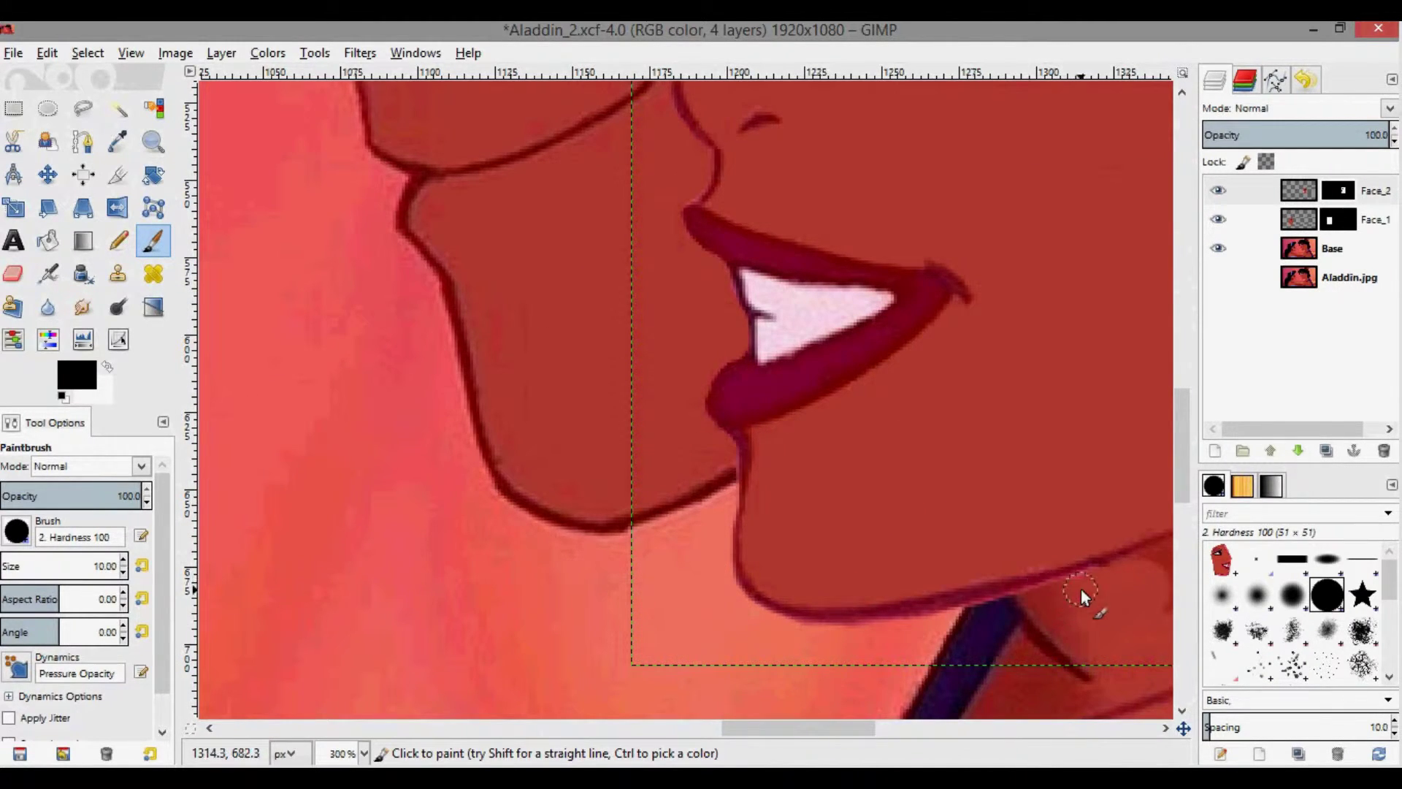
Mask out the leftover dark skin patch beneath the back end of Face_2's jawline.
scroll(1005, 539, up, 9)
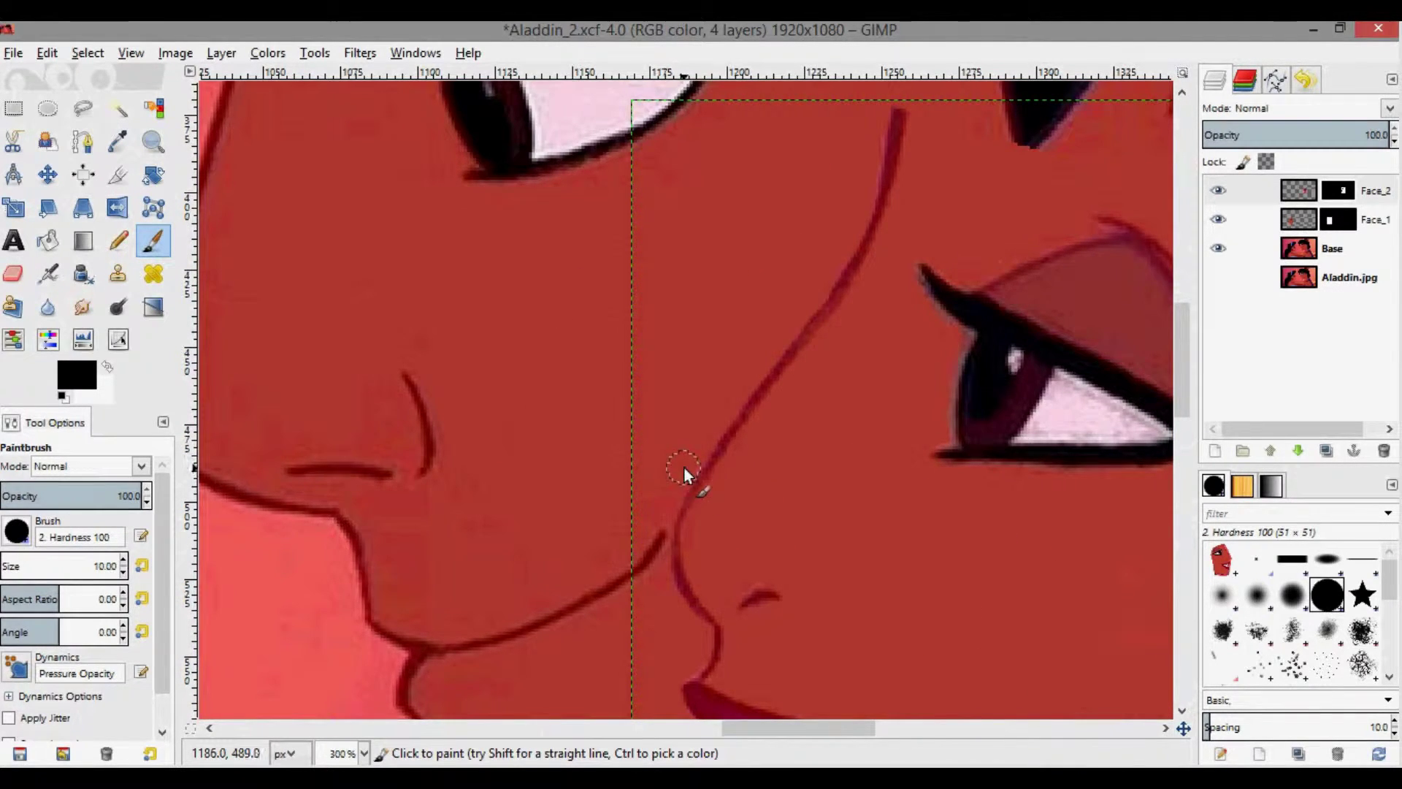
scroll(683, 466, up, 3)
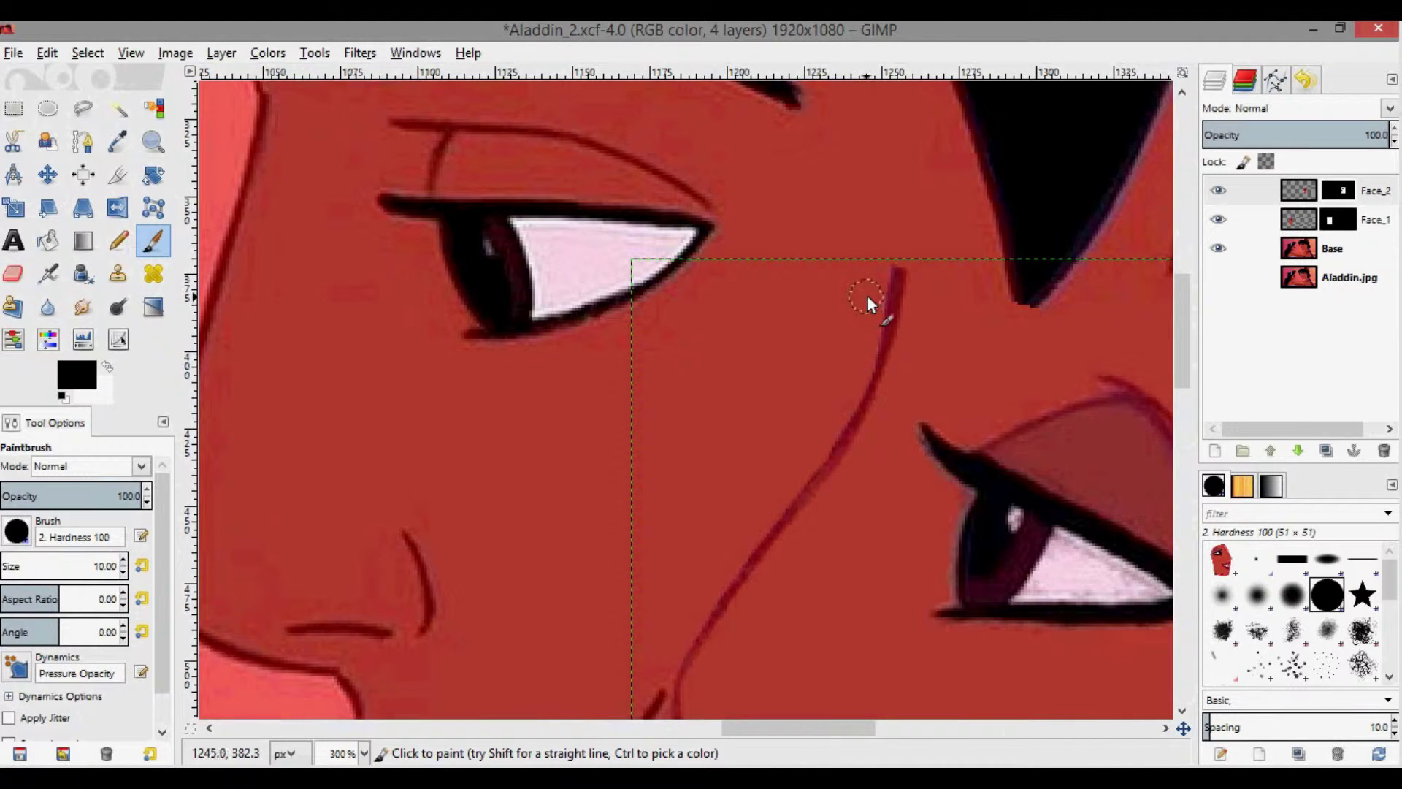
scroll(839, 409, down, 12)
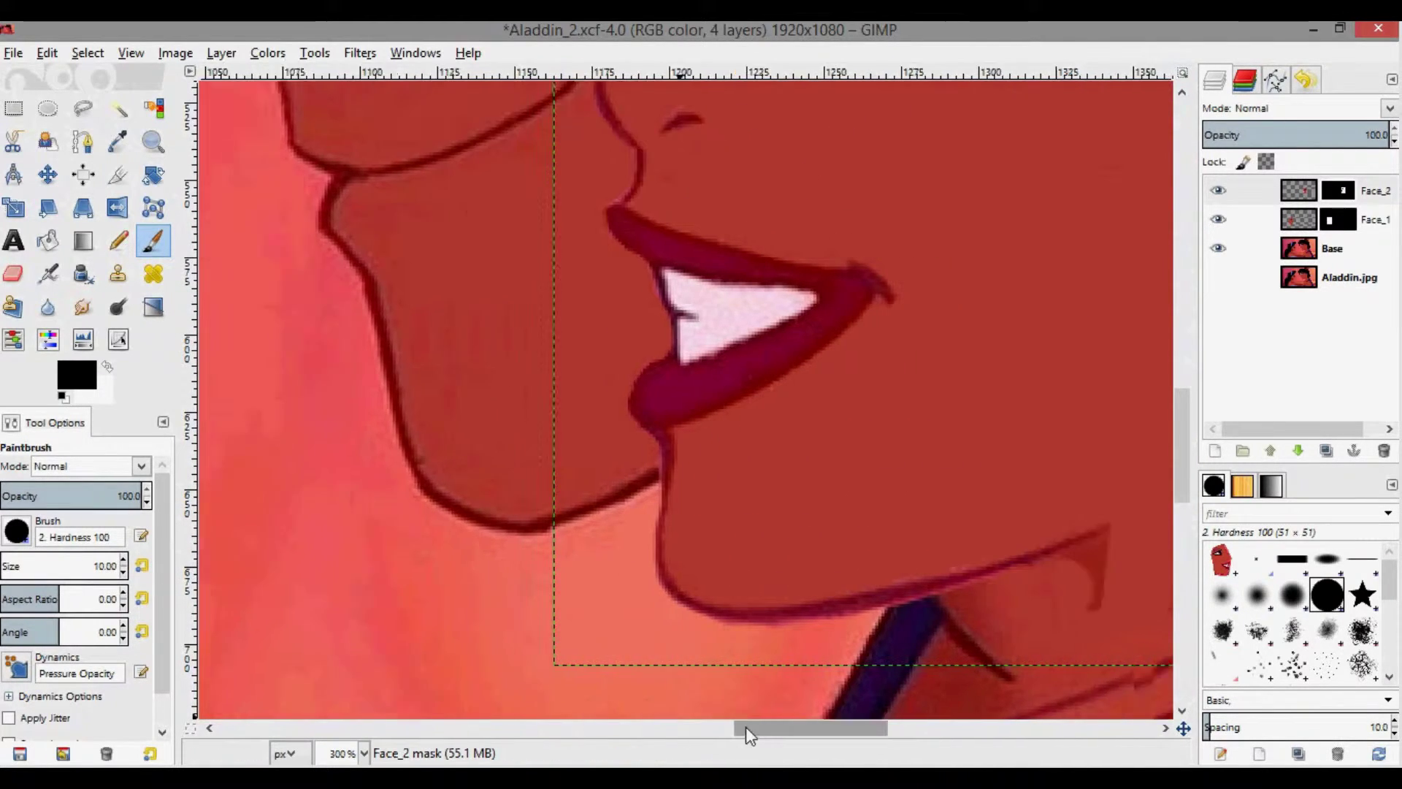
drag(746, 726, 808, 726)
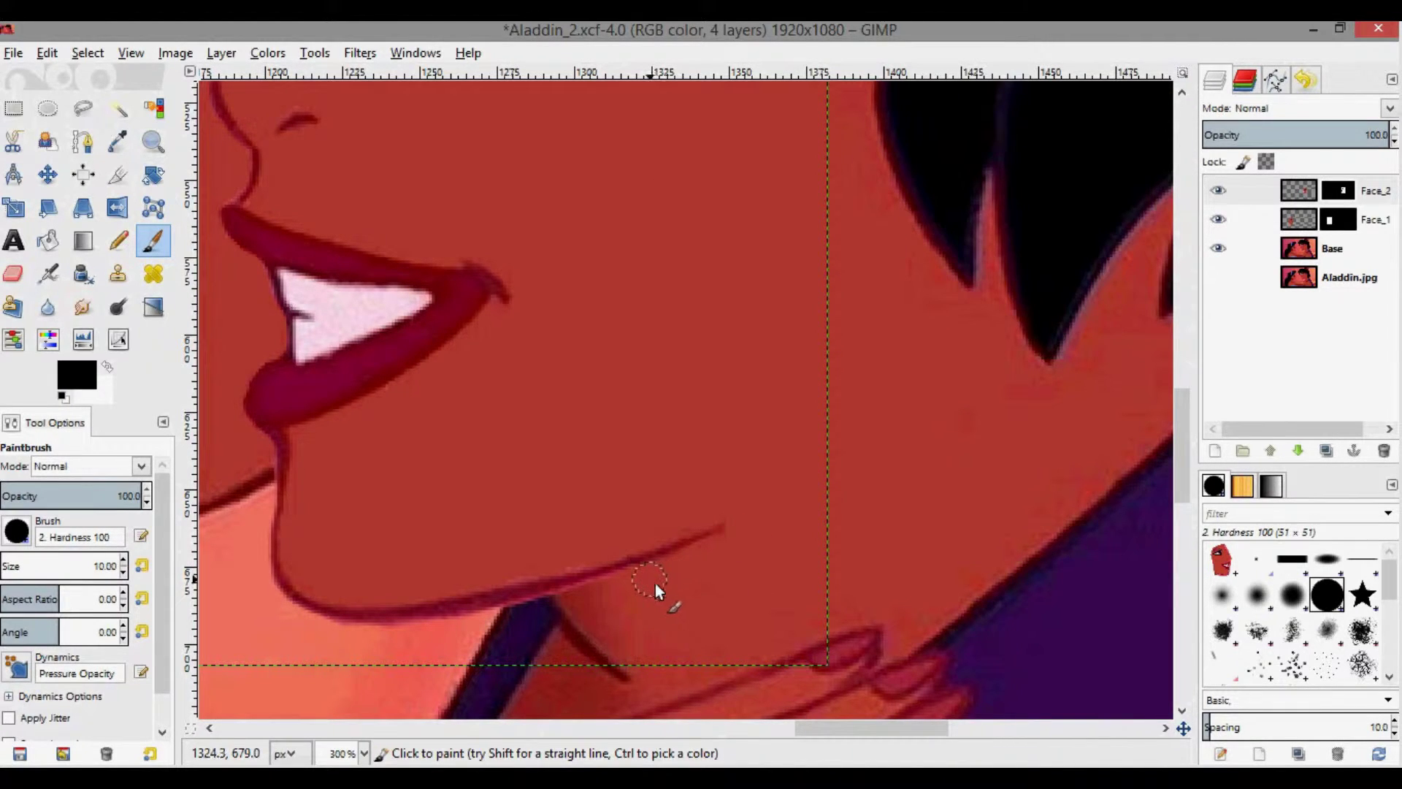
Paint black on the Face_1 mask to hide the pink strip beside the forehead and the bridge of the nose.
click(1338, 219)
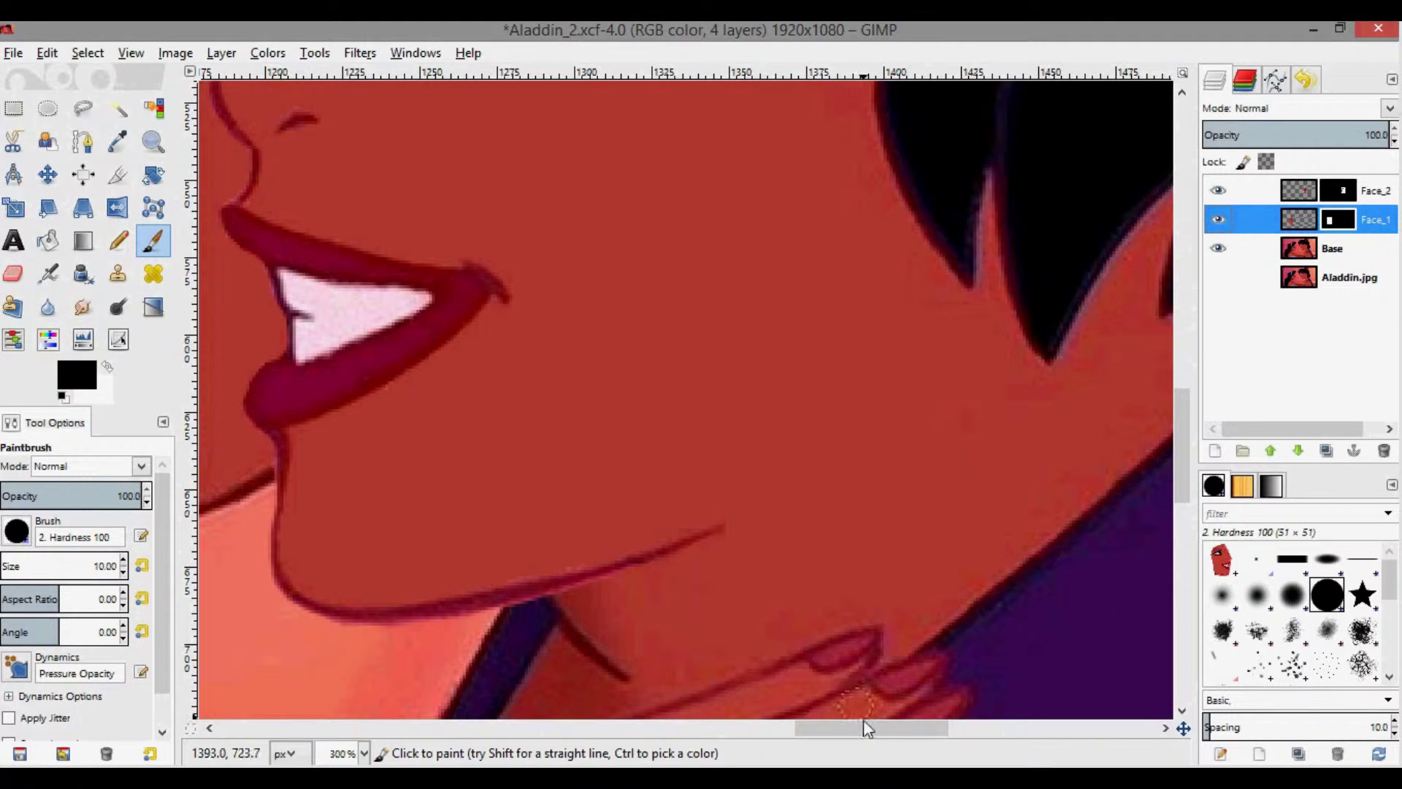
drag(864, 723, 423, 691)
scroll(782, 445, up, 5)
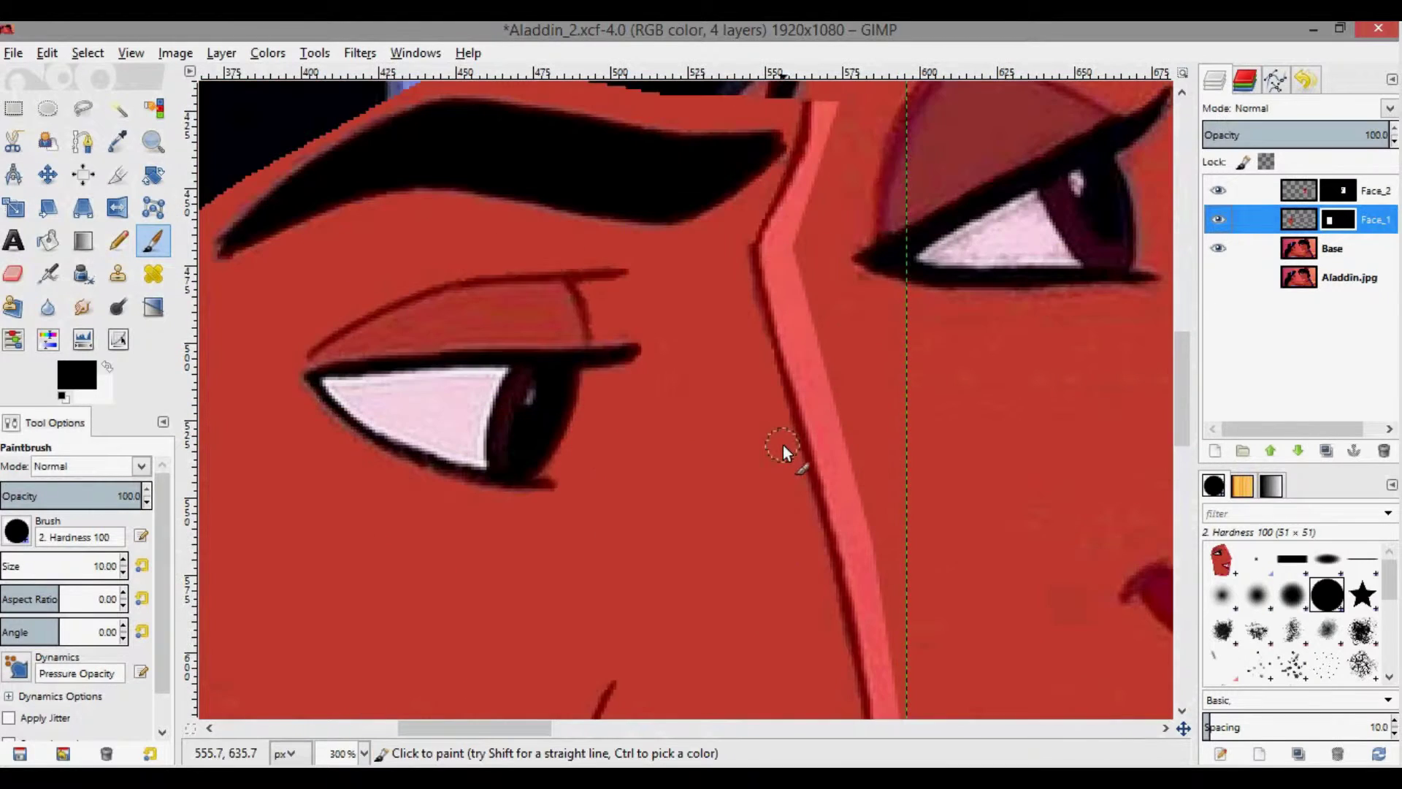
click(829, 108)
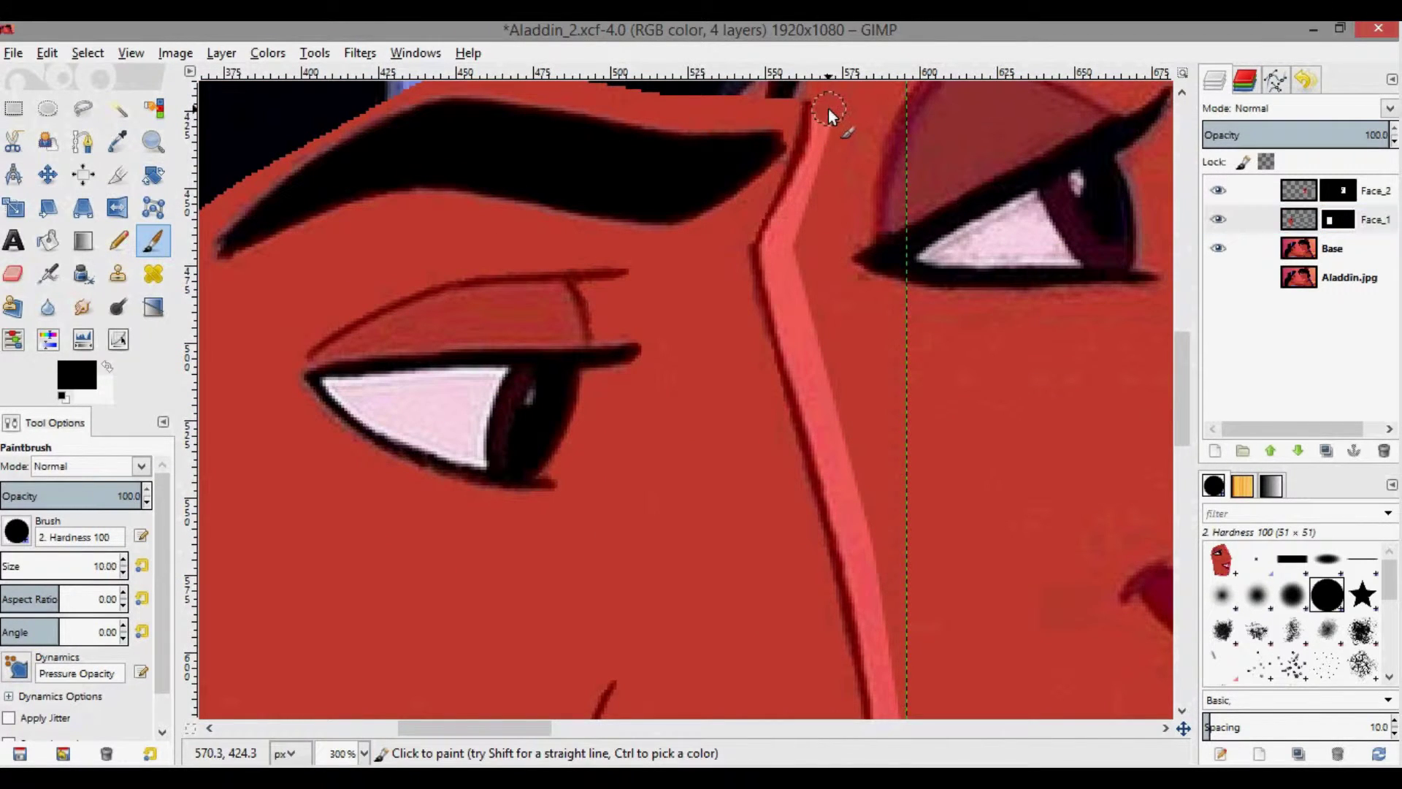
mouse_move(828, 108)
mouse_down()
mouse_move(793, 284)
mouse_move(853, 376)
mouse_up()
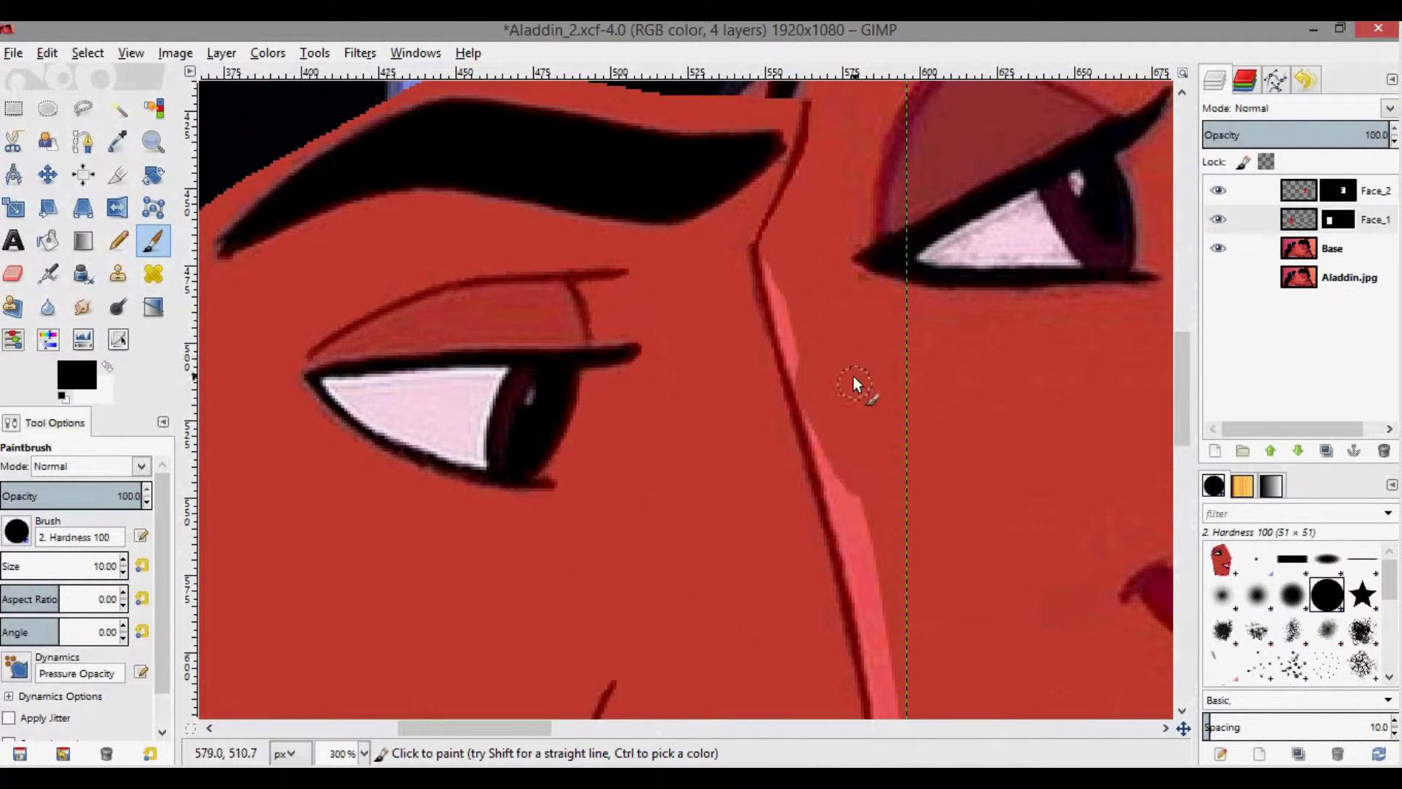
Mask out the pink excess around the nose tip, lips and underside of the chin on Face_1.
scroll(853, 375, down, 10)
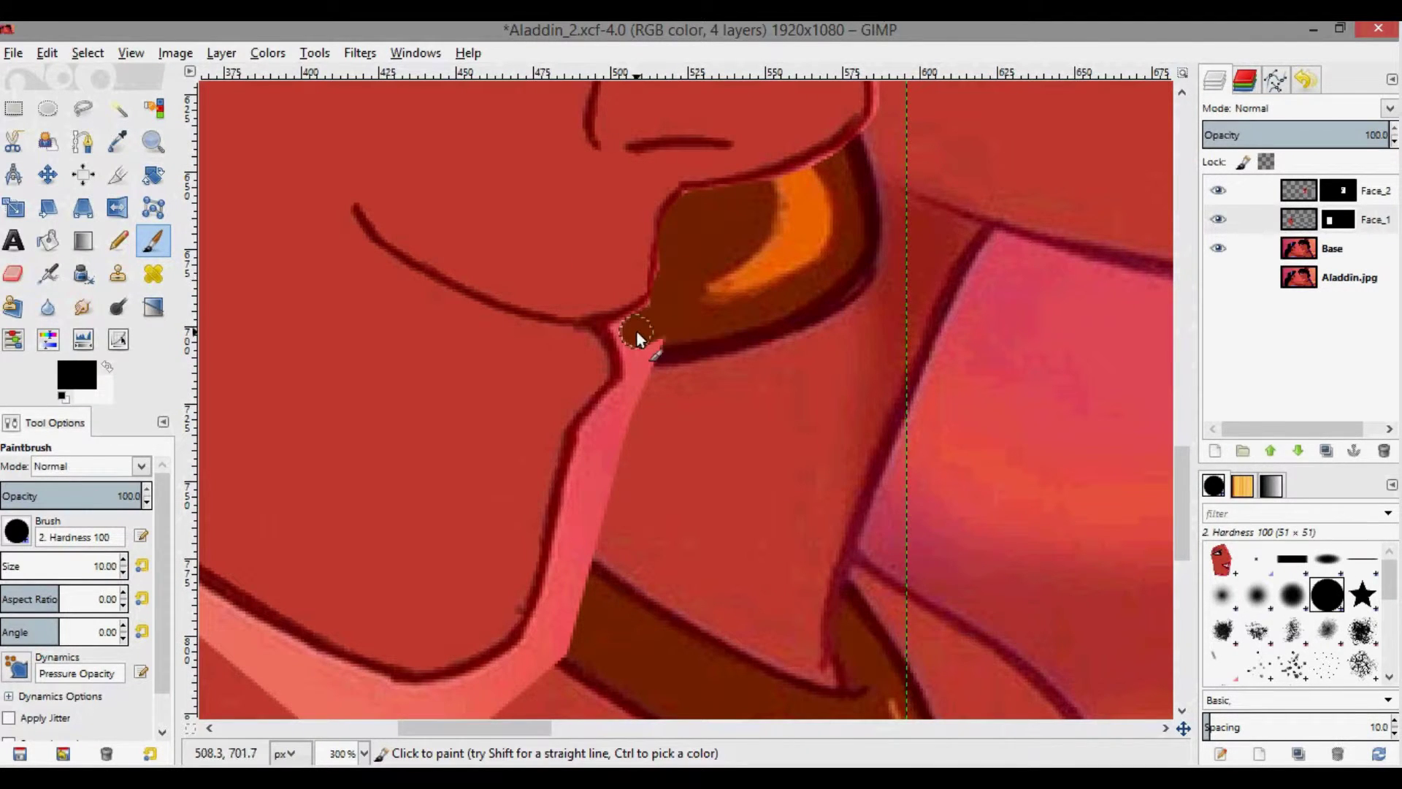
scroll(621, 467, down, 3)
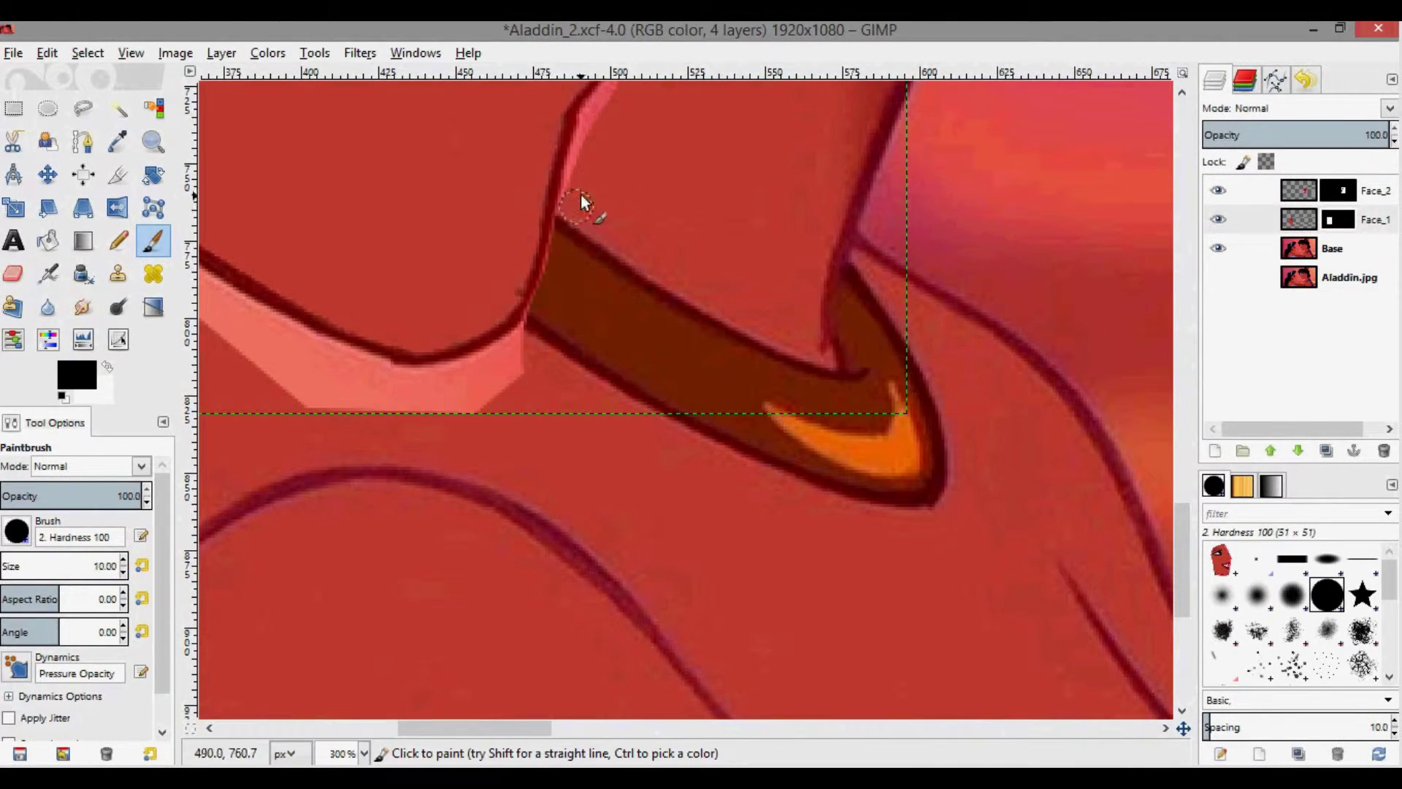
mouse_move(488, 375)
mouse_down()
mouse_move(411, 399)
mouse_move(285, 398)
mouse_move(385, 386)
mouse_move(333, 379)
mouse_up()
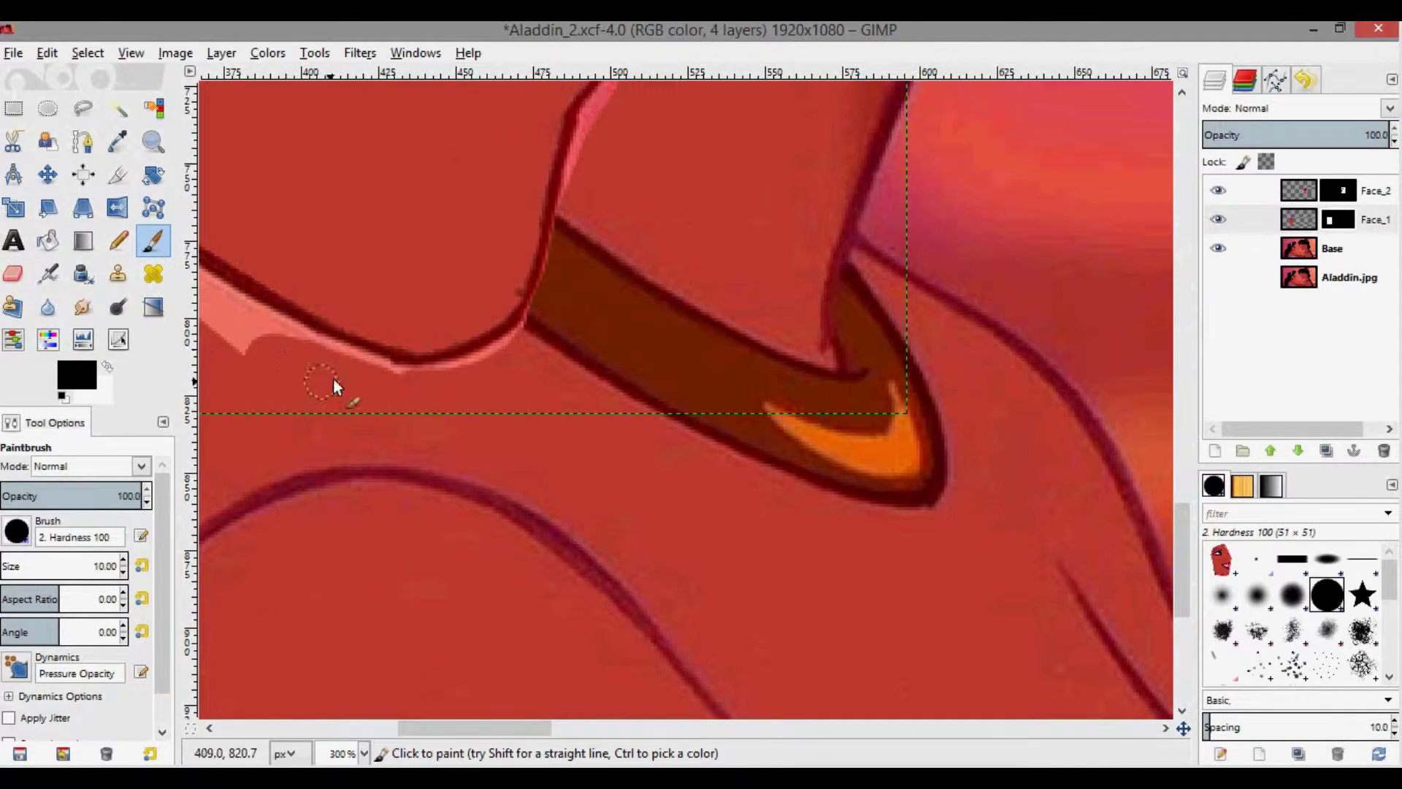
Mask out the excess along Face_1's lower jawline, undoing a stray stroke, and clear the pink fringe beside the chin and lips.
scroll(333, 379, up, 2)
scroll(333, 379, left, 2)
drag(513, 732, 473, 732)
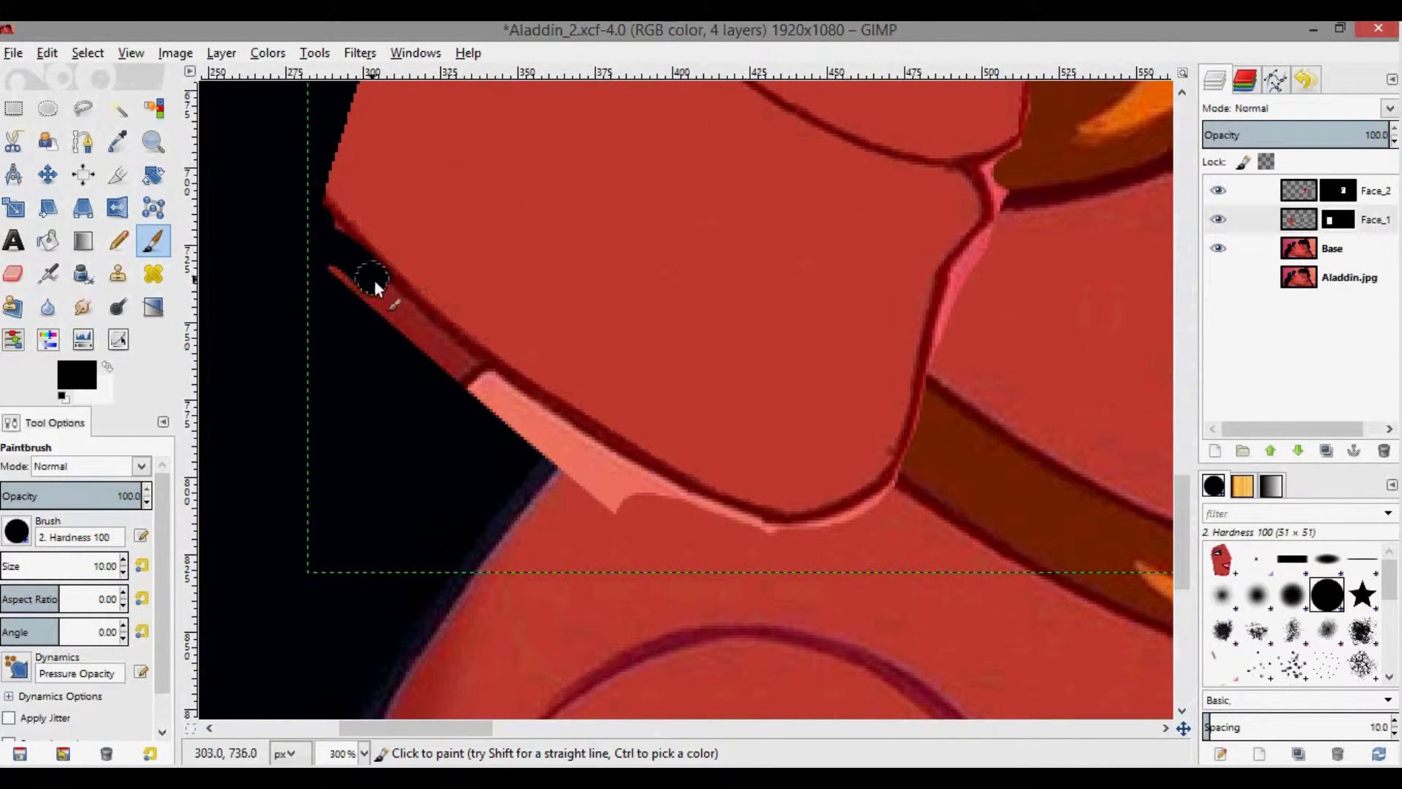
mouse_move(321, 245)
mouse_down()
mouse_move(622, 519)
mouse_move(486, 401)
mouse_up()
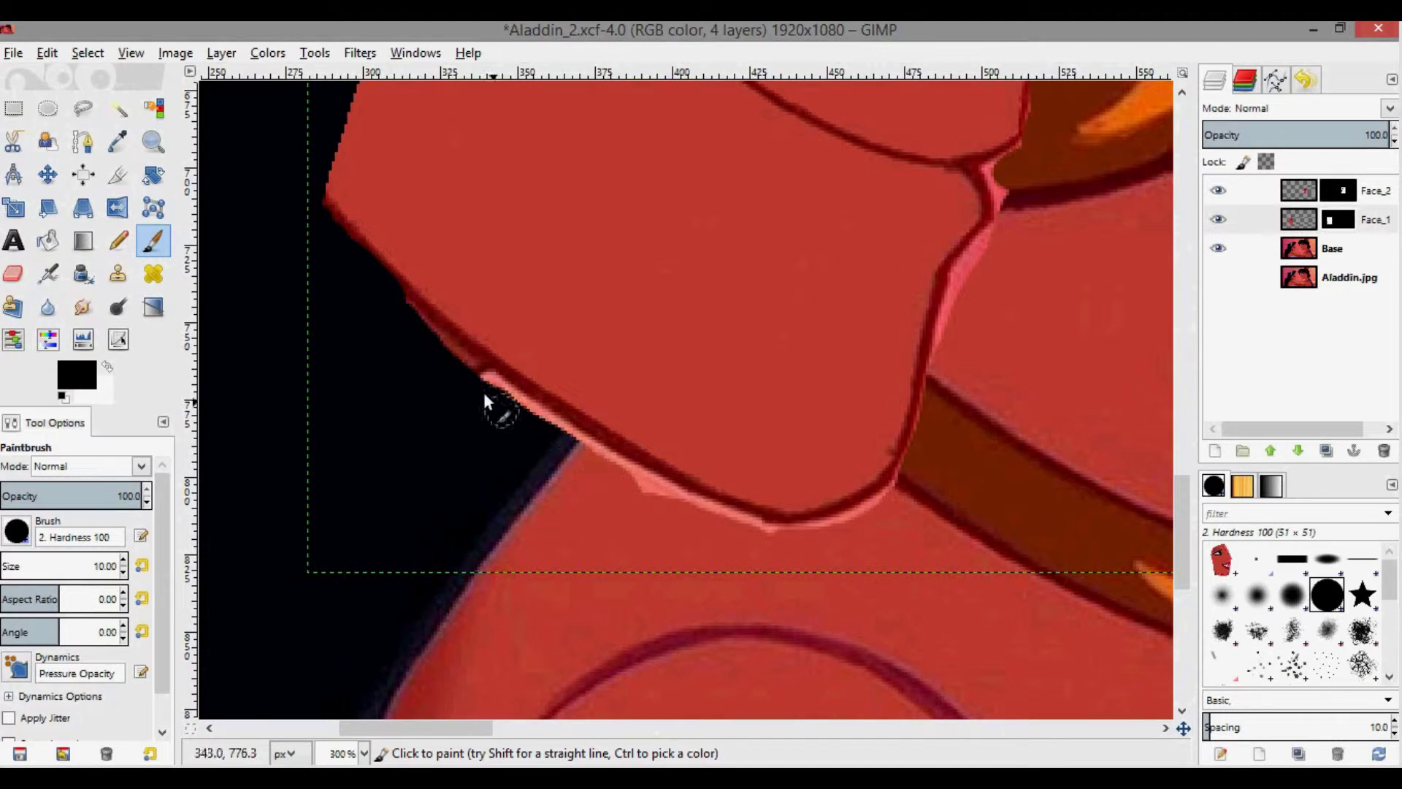
drag(417, 331, 510, 403)
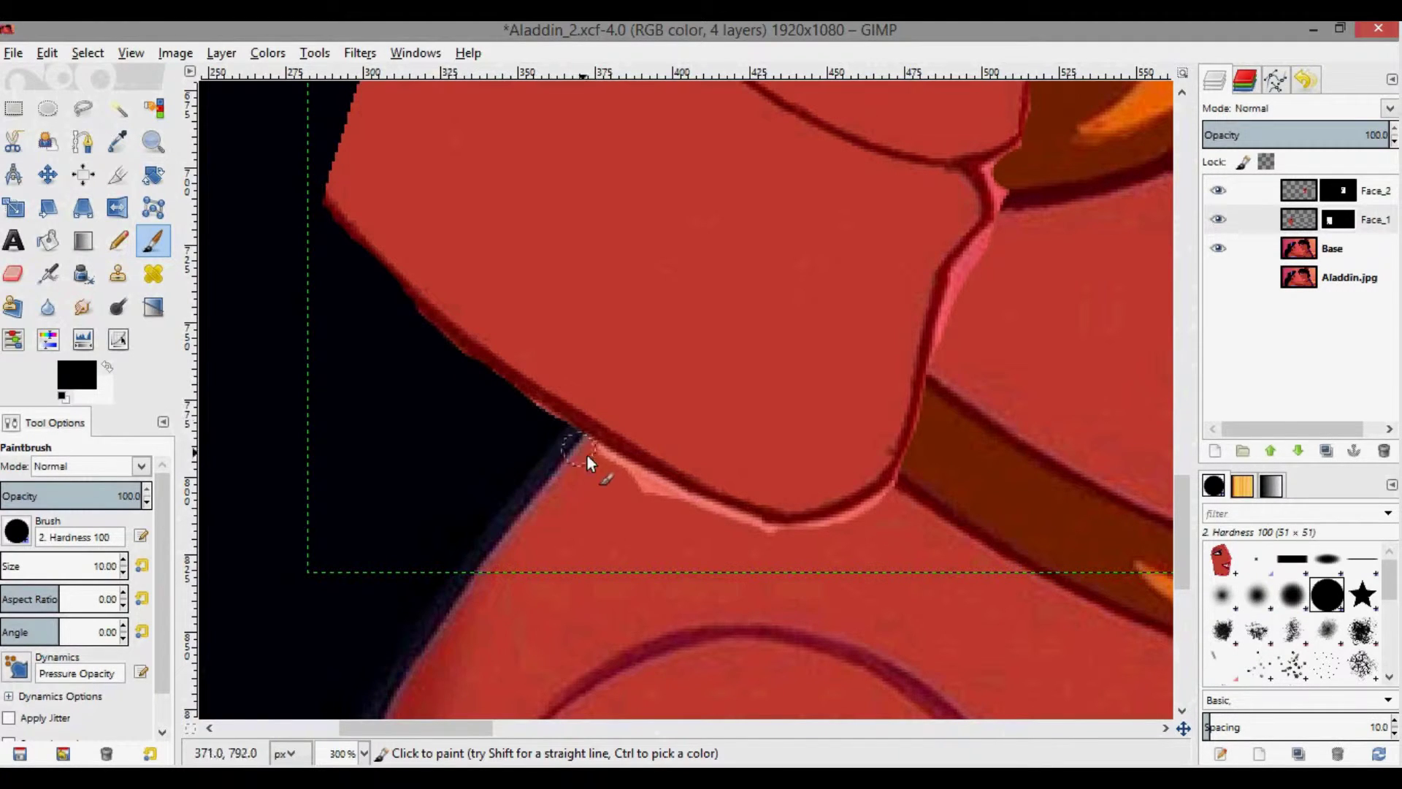
key(ctrl+z)
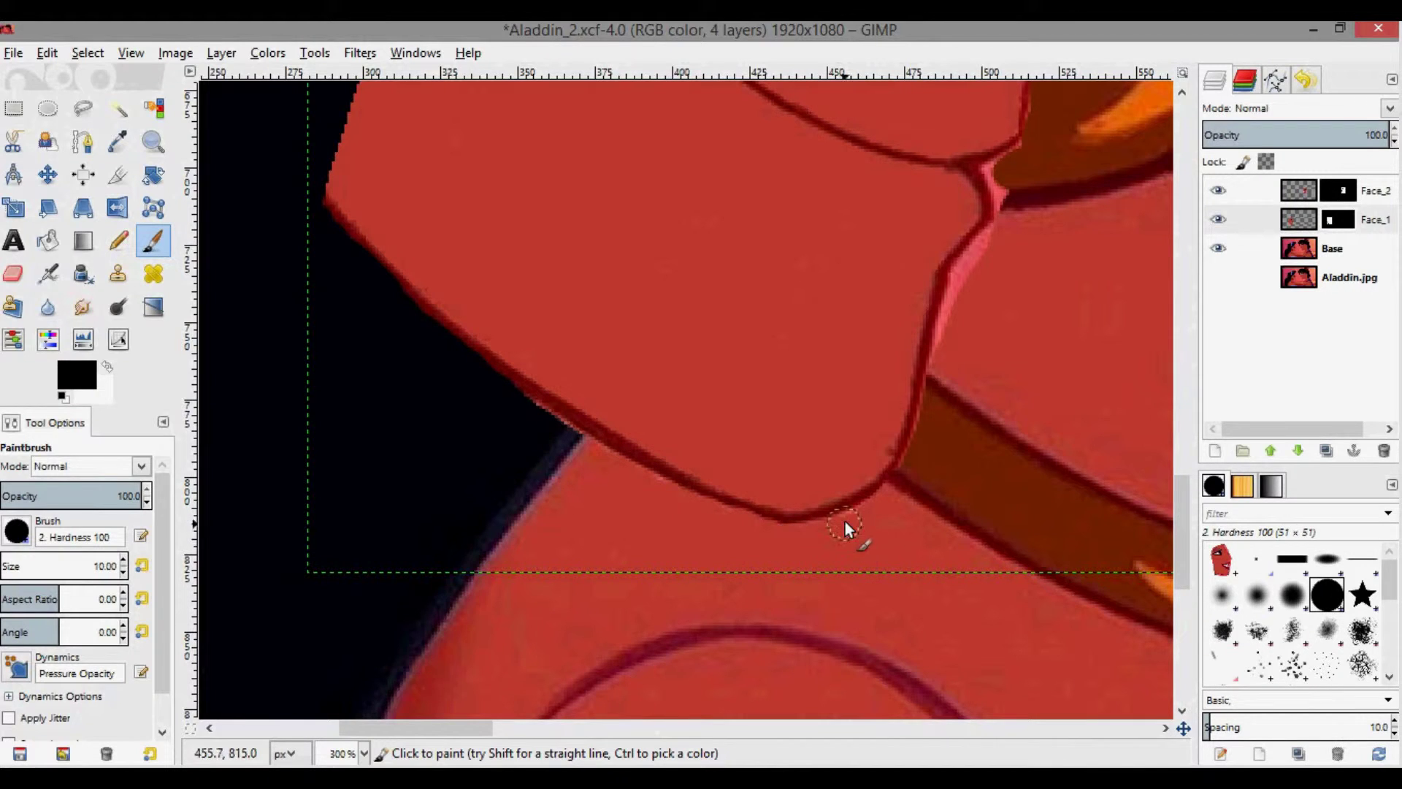
drag(966, 283, 985, 257)
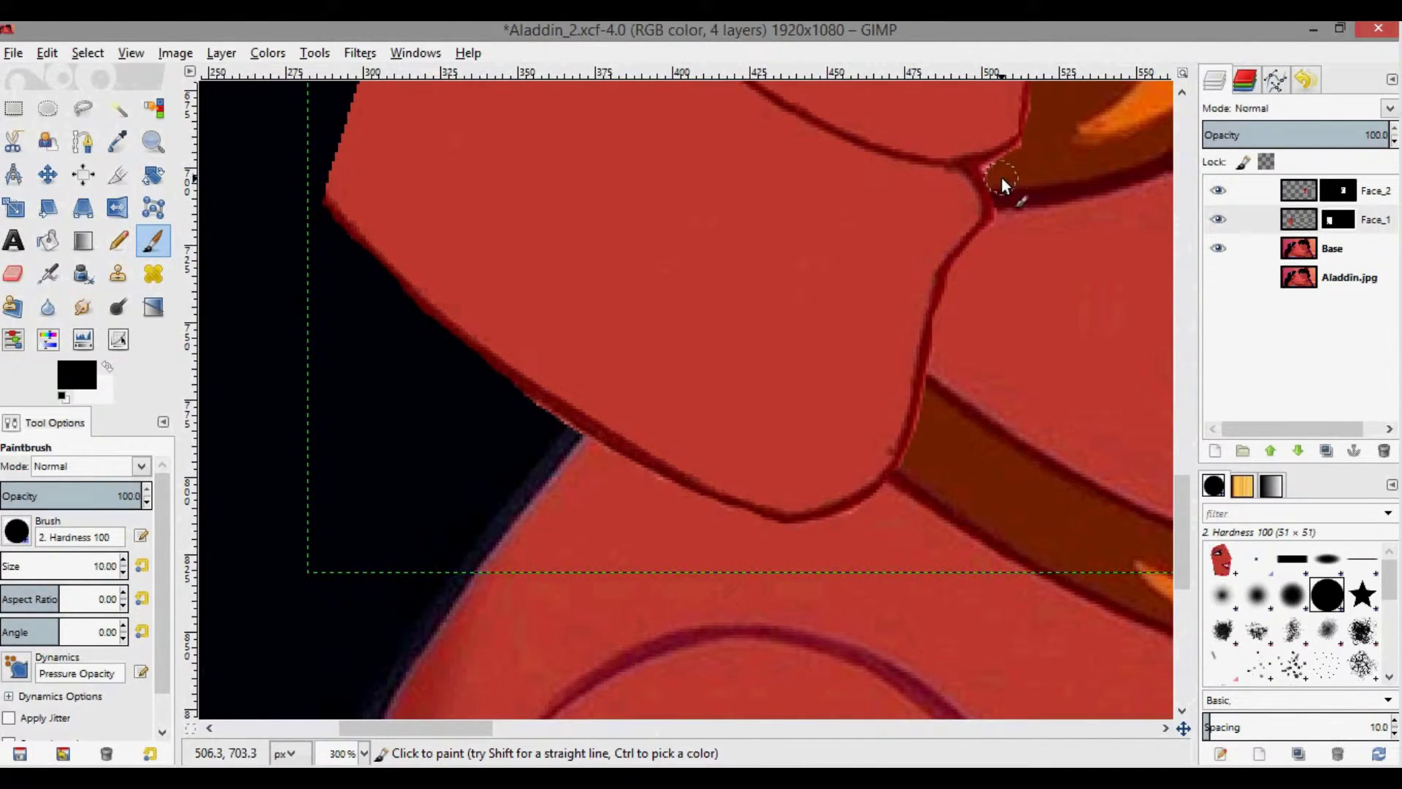
scroll(1052, 219, up, 5)
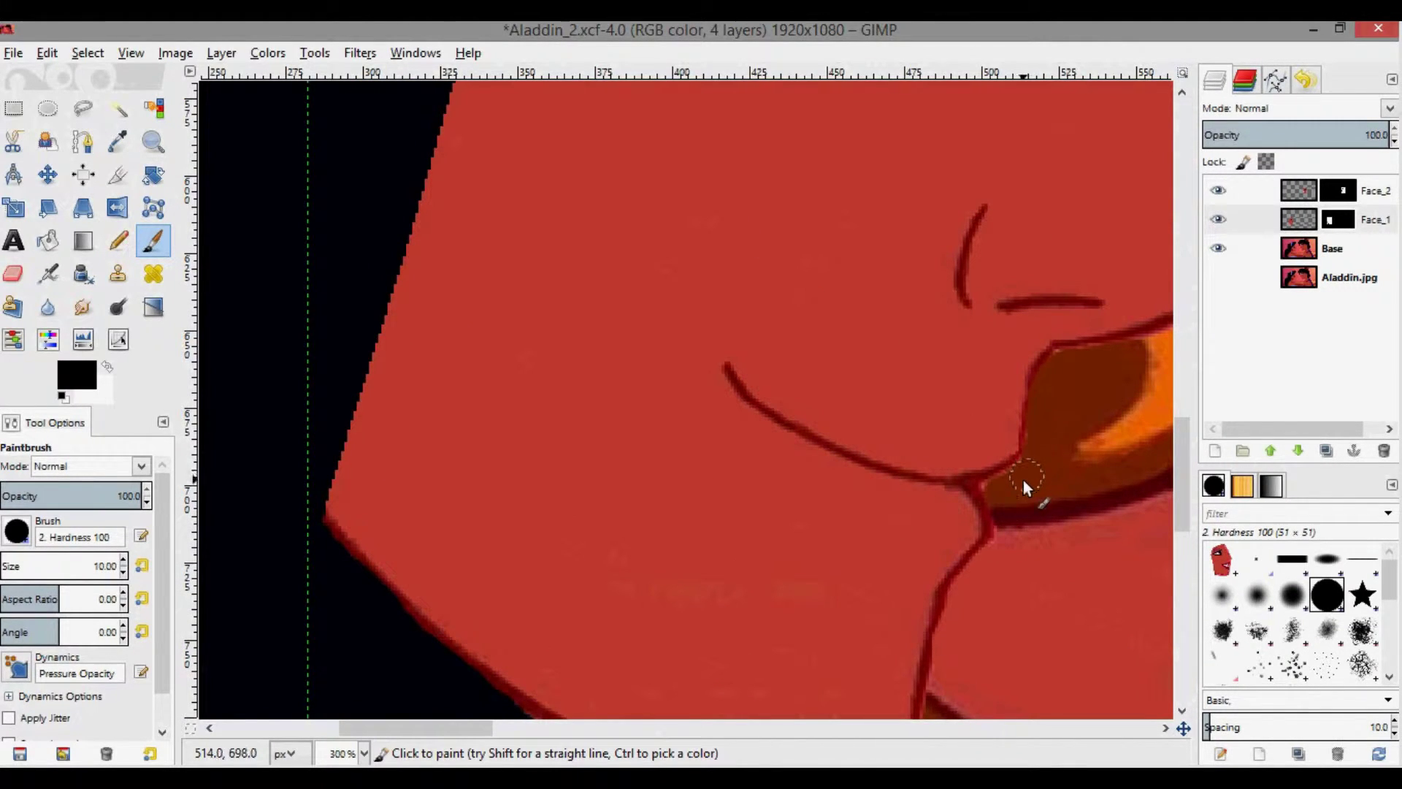
Paint black on the Face_1 mask to hide the remaining pink strip along the lower bridge of the nose.
drag(444, 728, 548, 728)
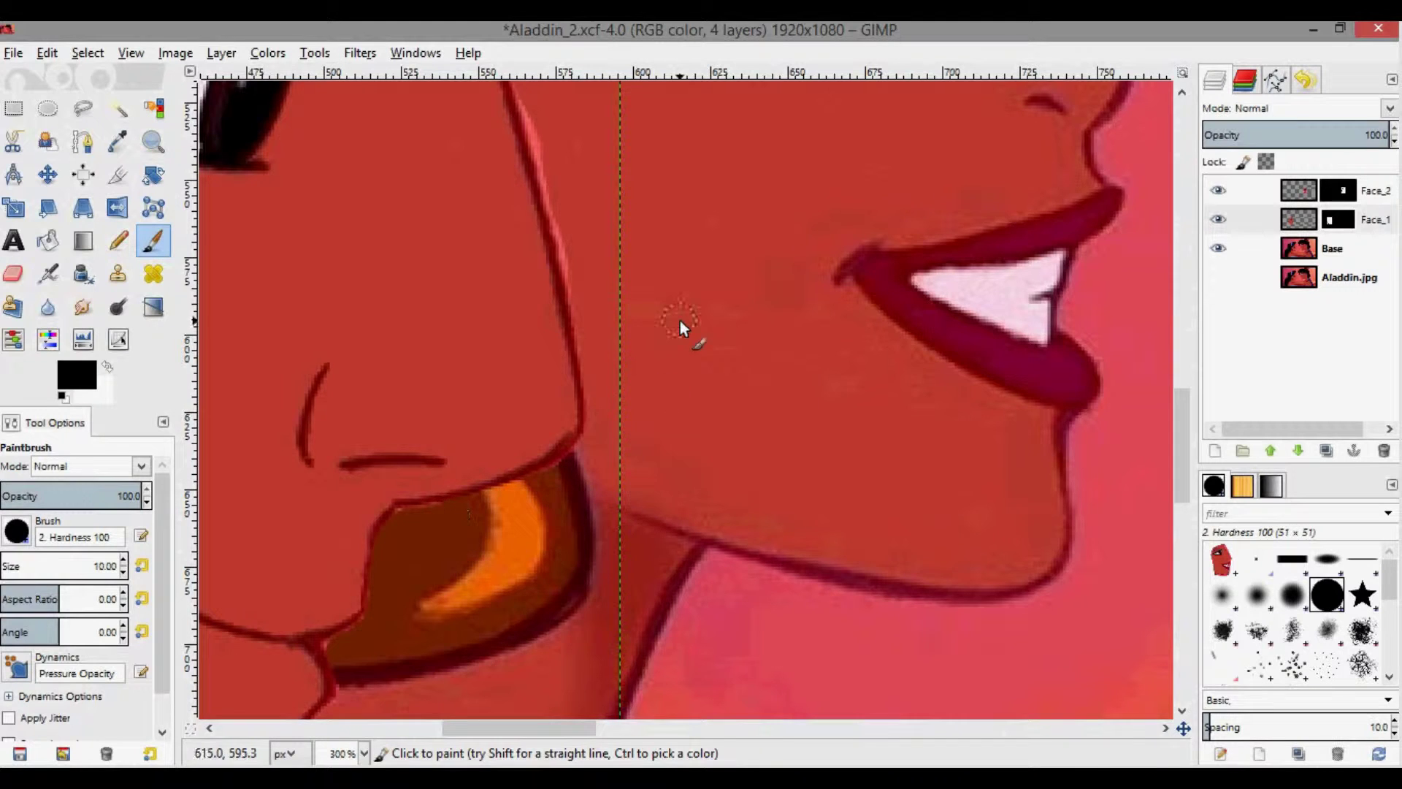
scroll(482, 248, up, 3)
drag(492, 108, 575, 399)
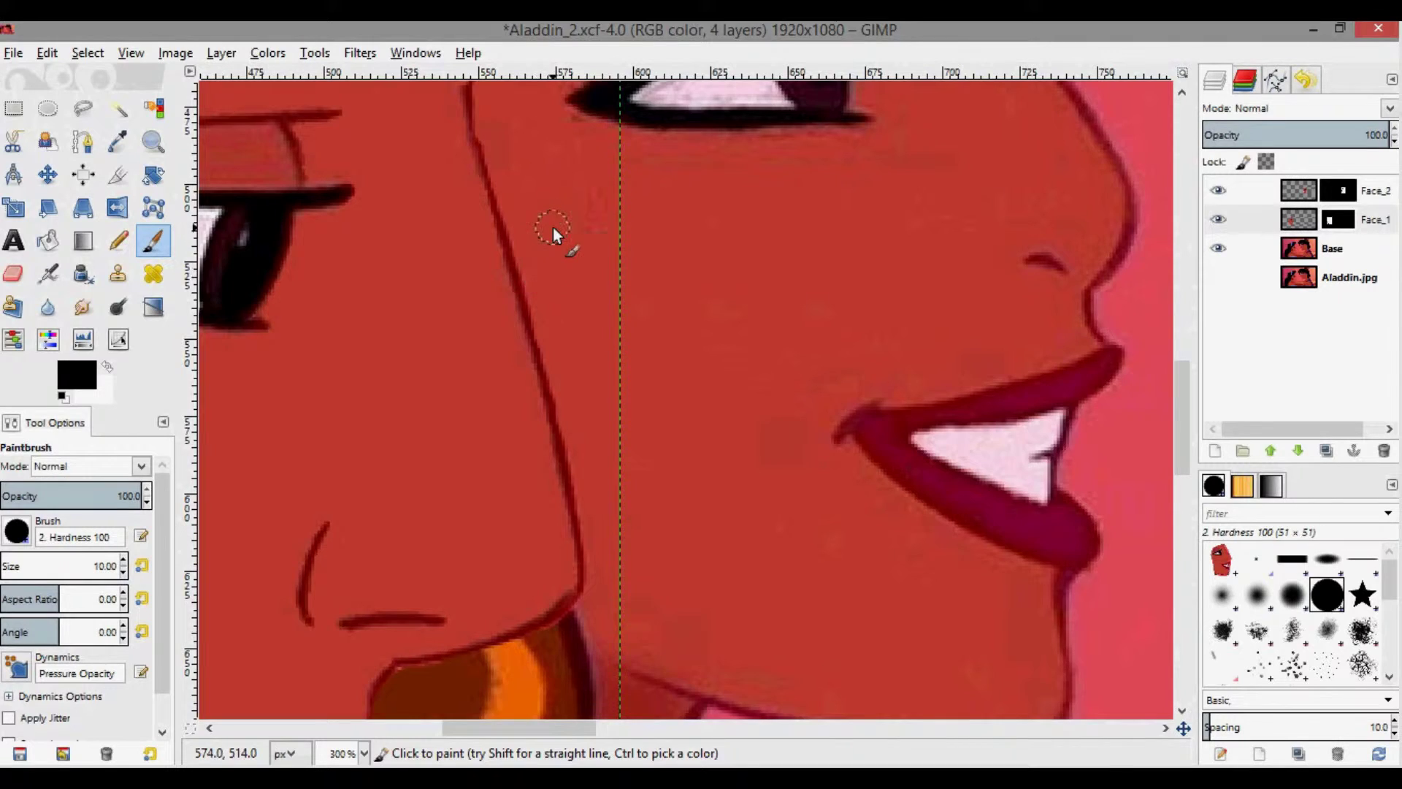
Check the whole masked image and save the changes to Aladdin_2.xcf.
scroll(554, 227, up, 5)
scroll(673, 257, down, 6)
key(shift+ctrl+j)
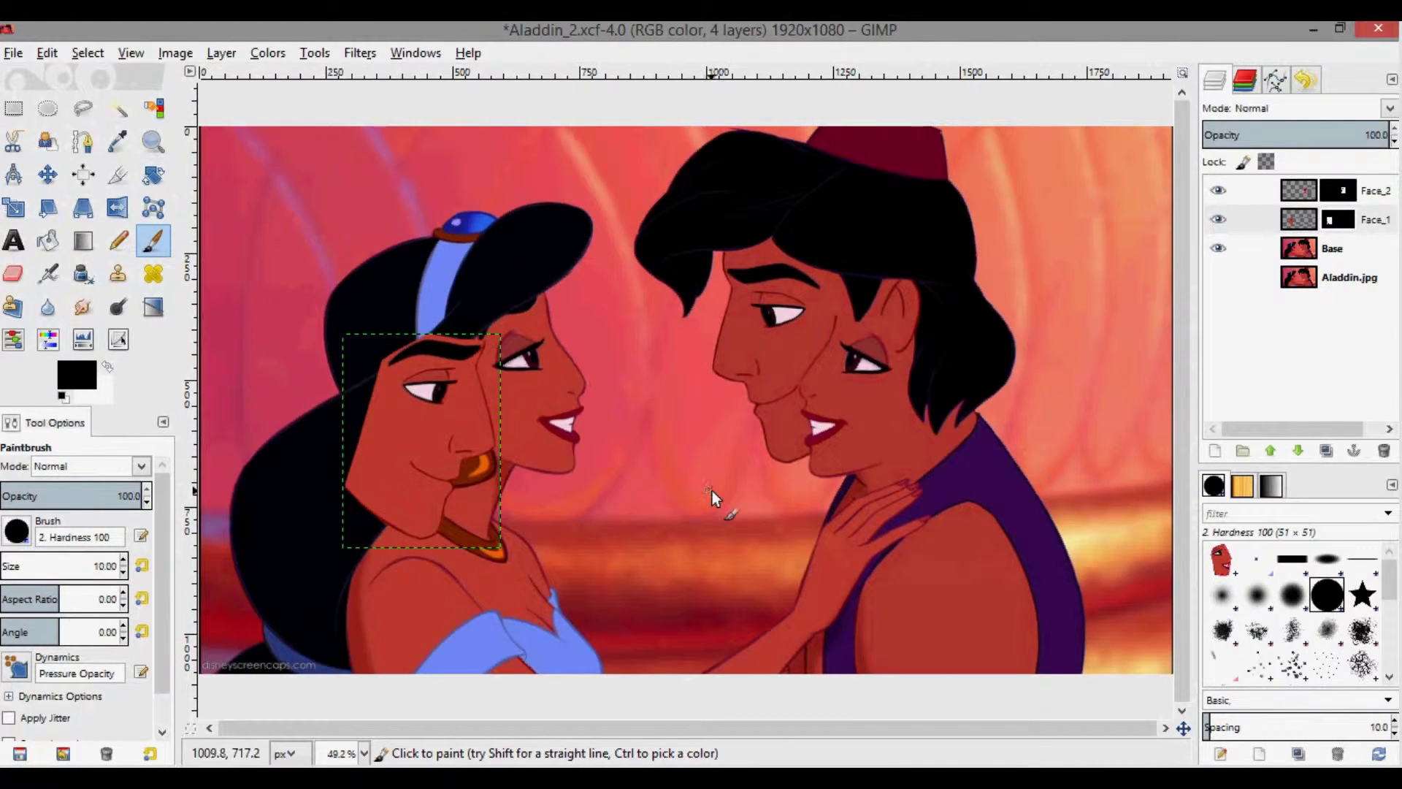
key(ctrl+s)
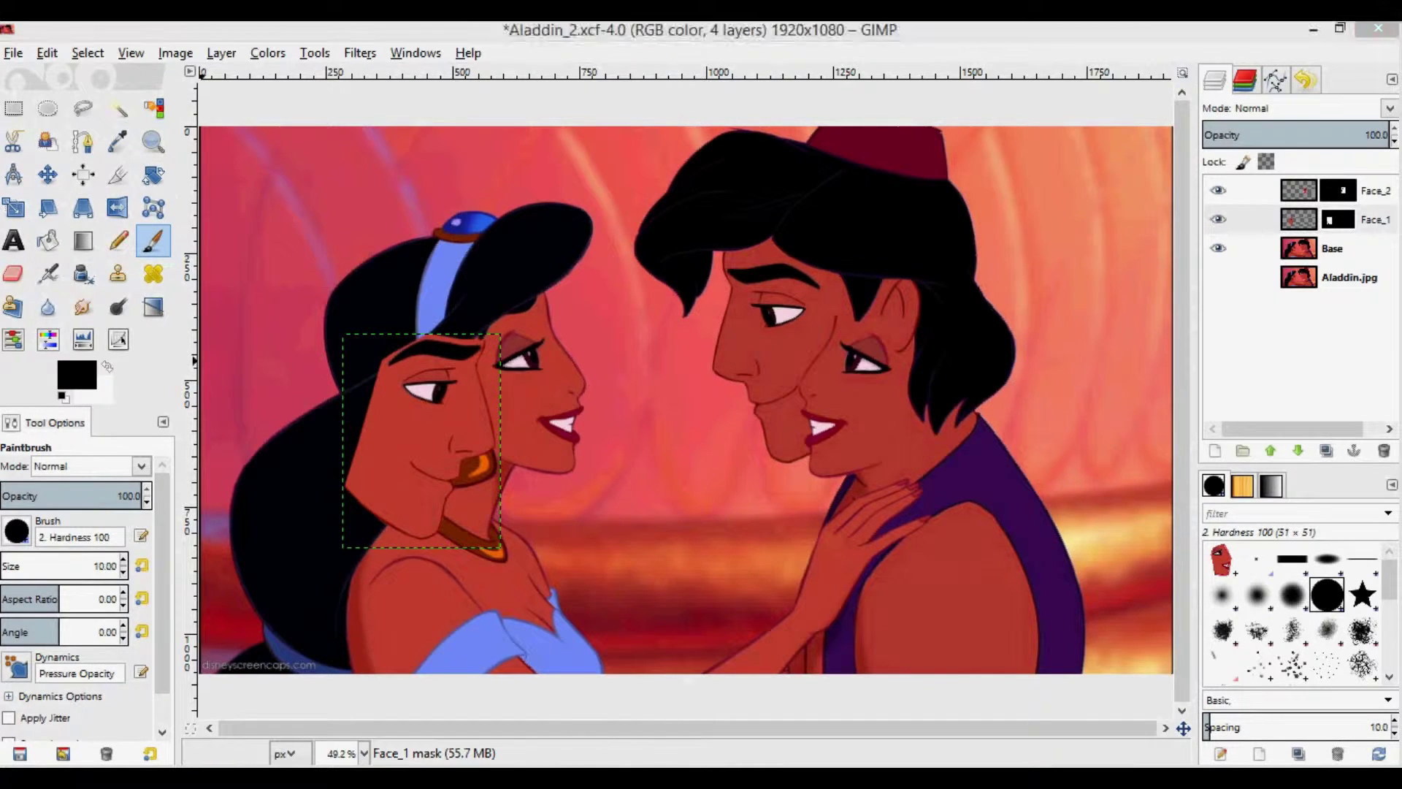
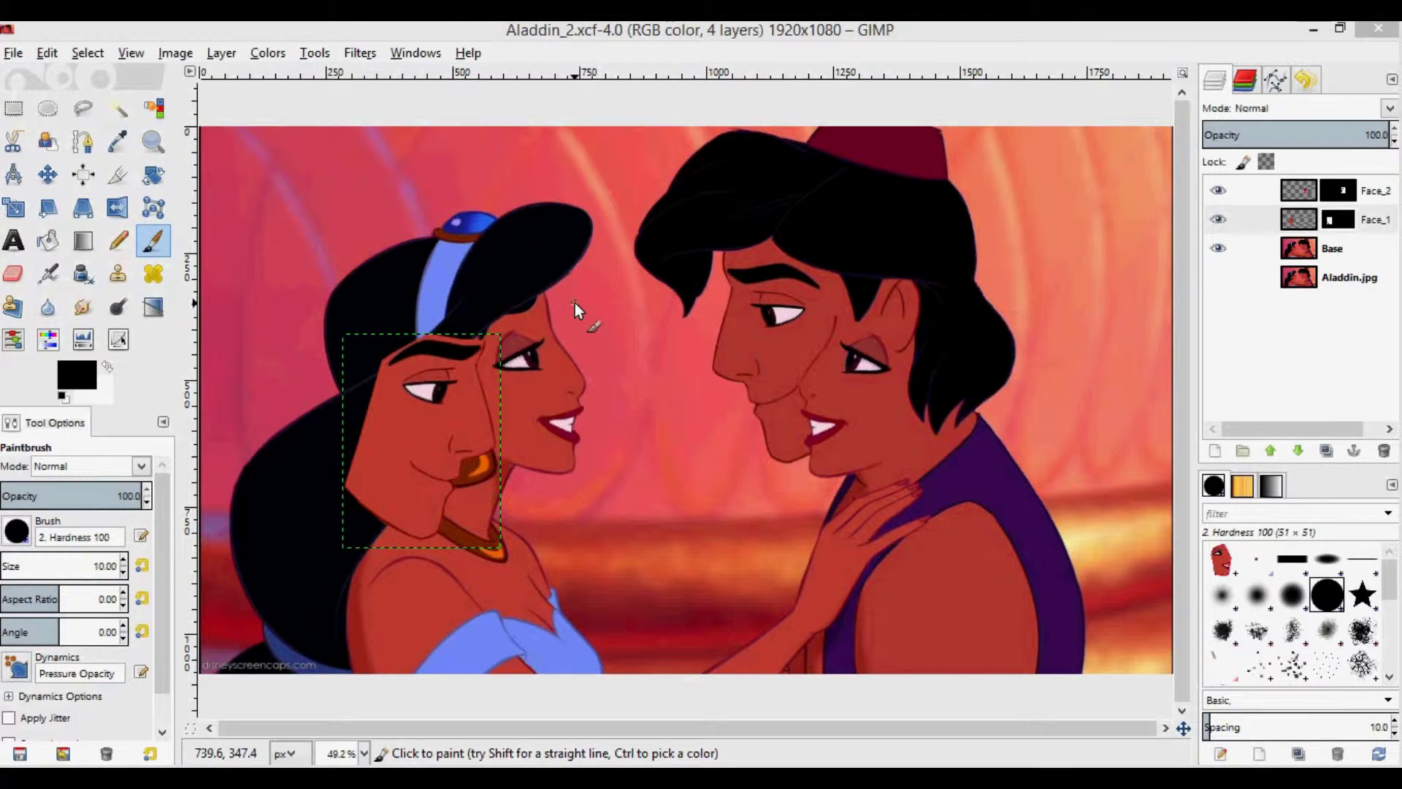
Move the Face_1 layer itself, not its mask, about 201 px right and 86 px up onto Jasmine's face.
key(m)
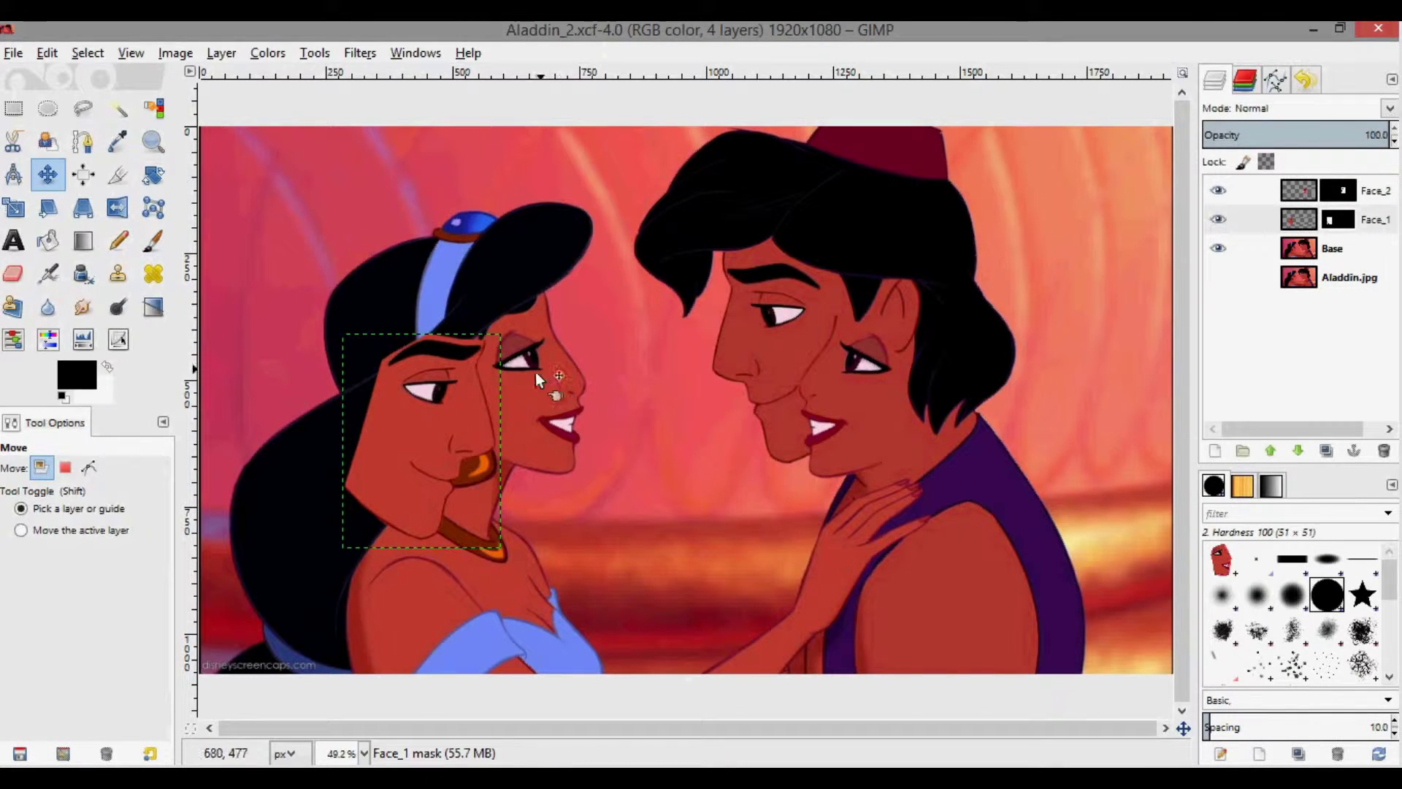
drag(447, 423, 634, 392)
key(ctrl+z)
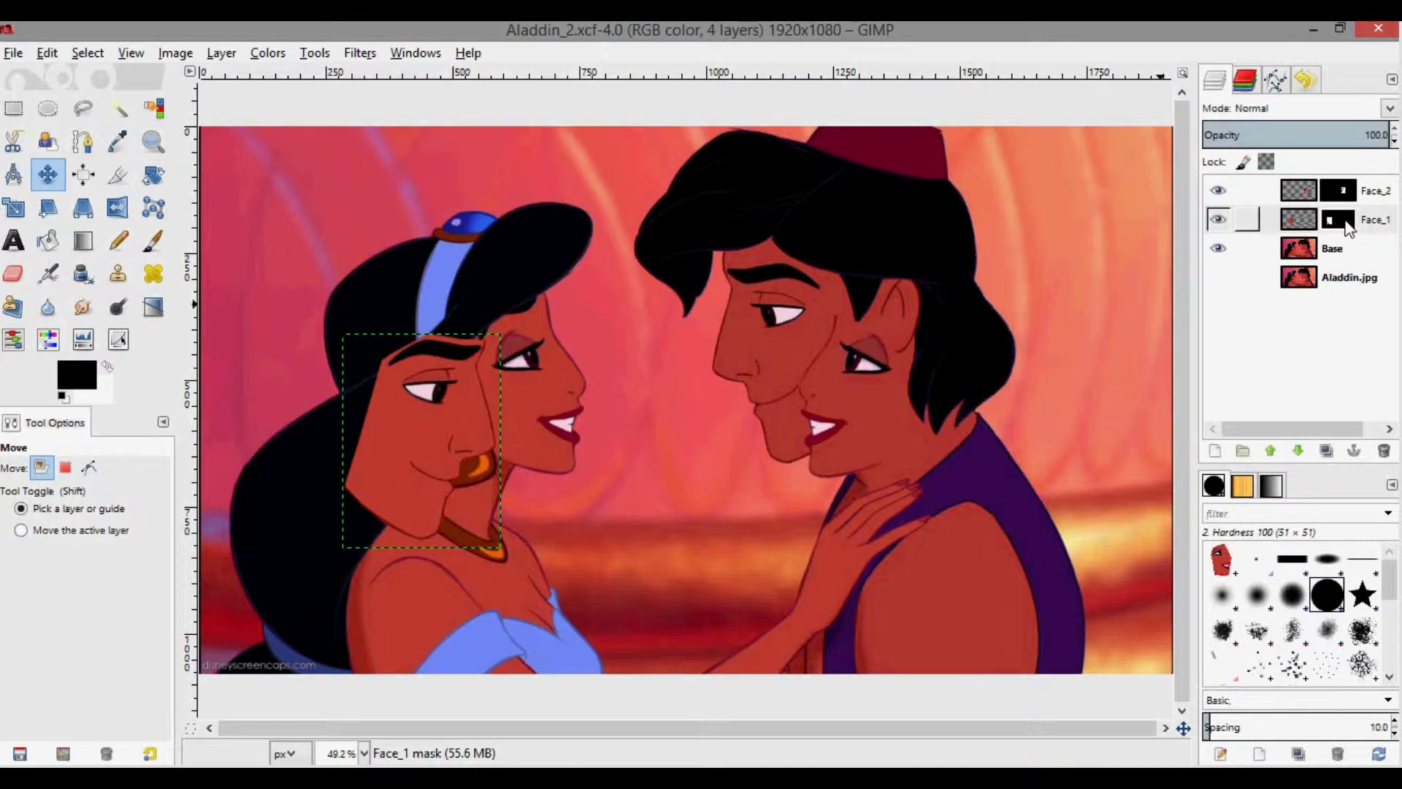
click(1303, 224)
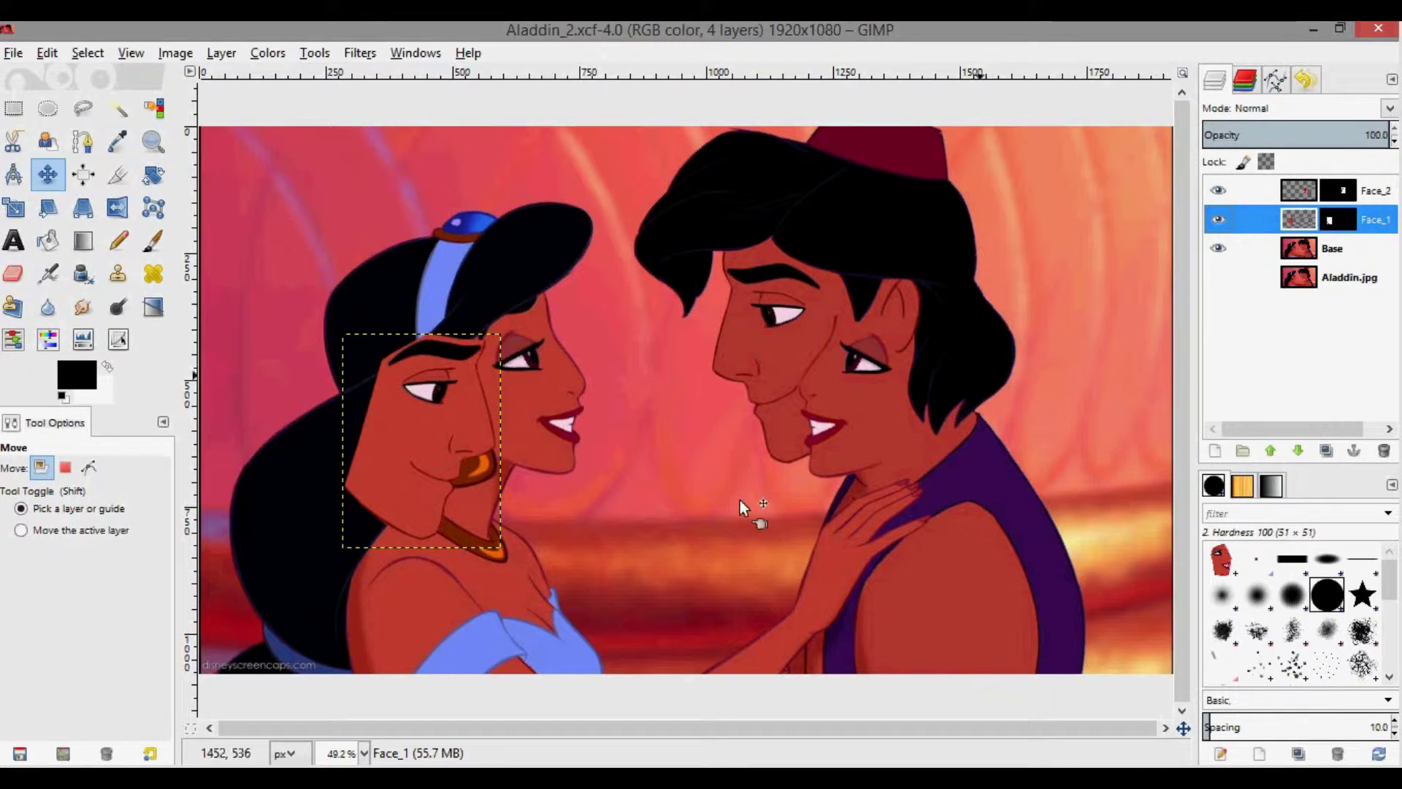
drag(466, 446, 538, 414)
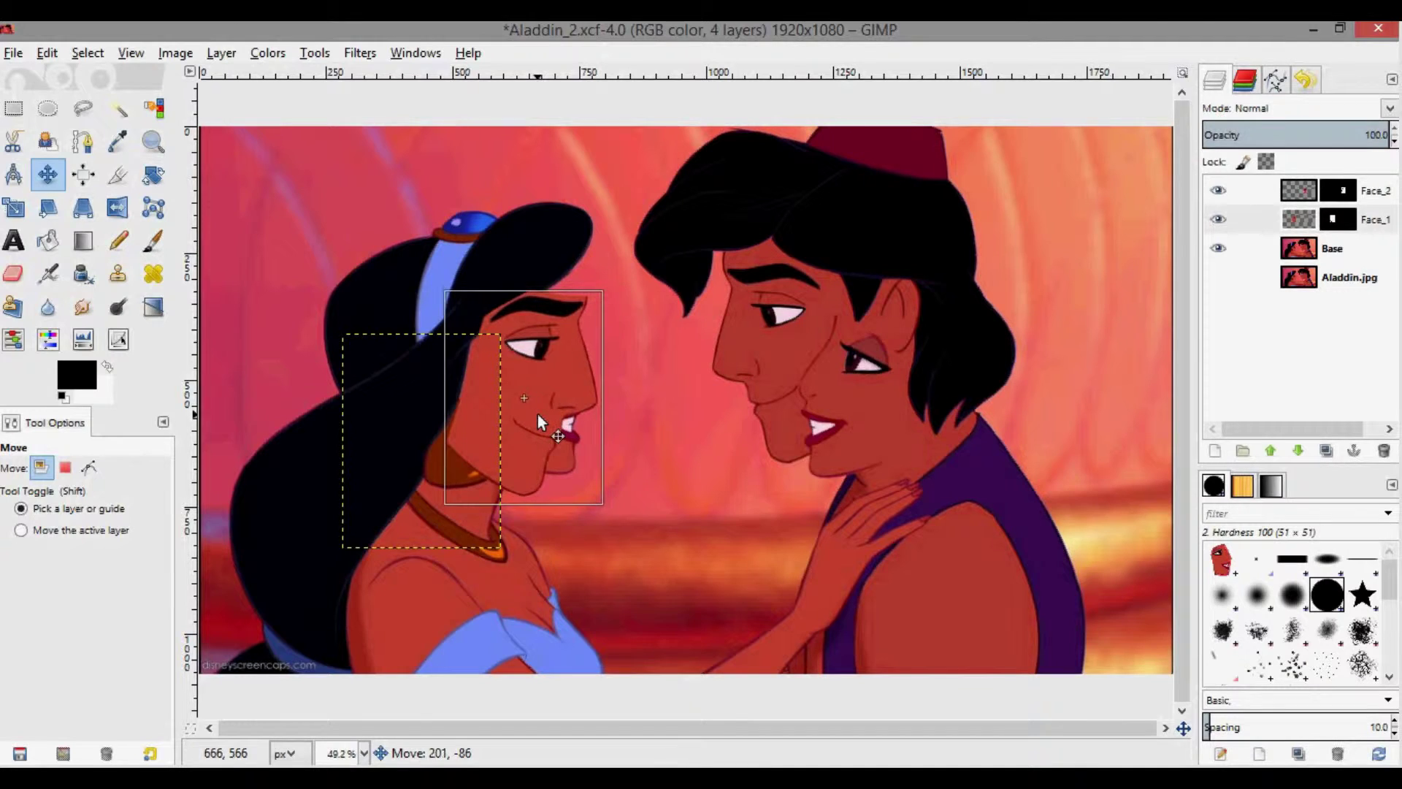
Undo the stray shift of Face_2, select its layer content instead of the mask, and move it over Aladdin's face.
drag(850, 393, 809, 393)
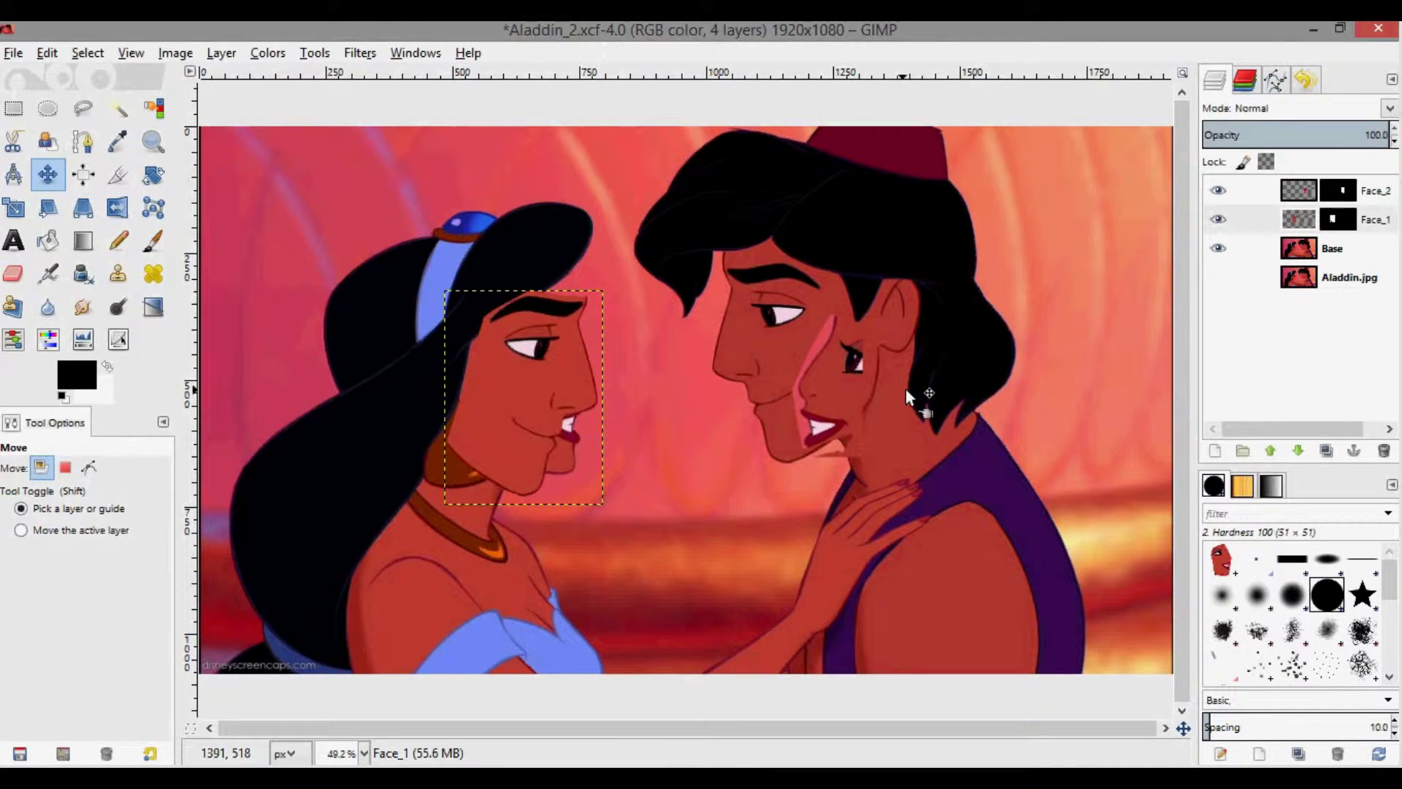
key(ctrl+z)
click(1308, 190)
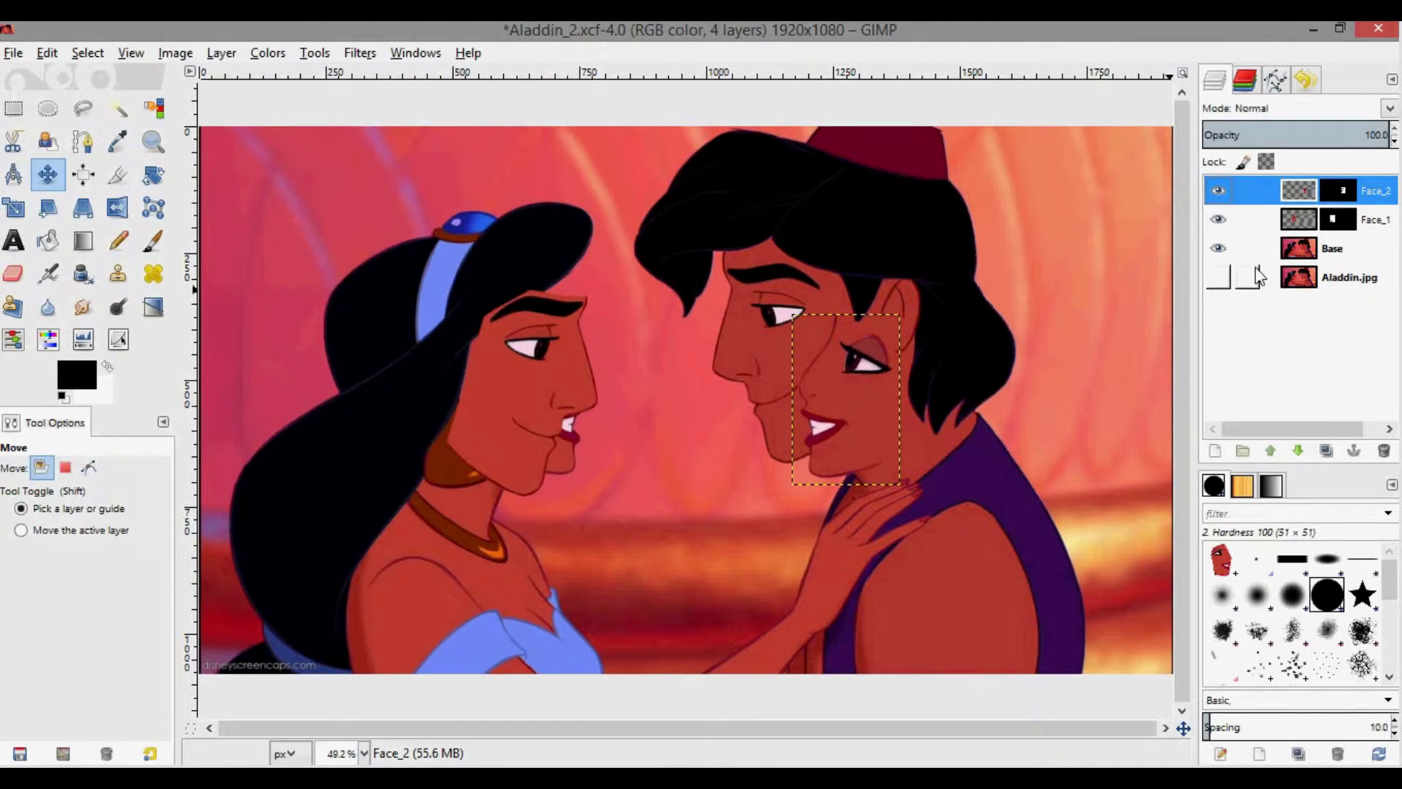
drag(856, 403, 779, 358)
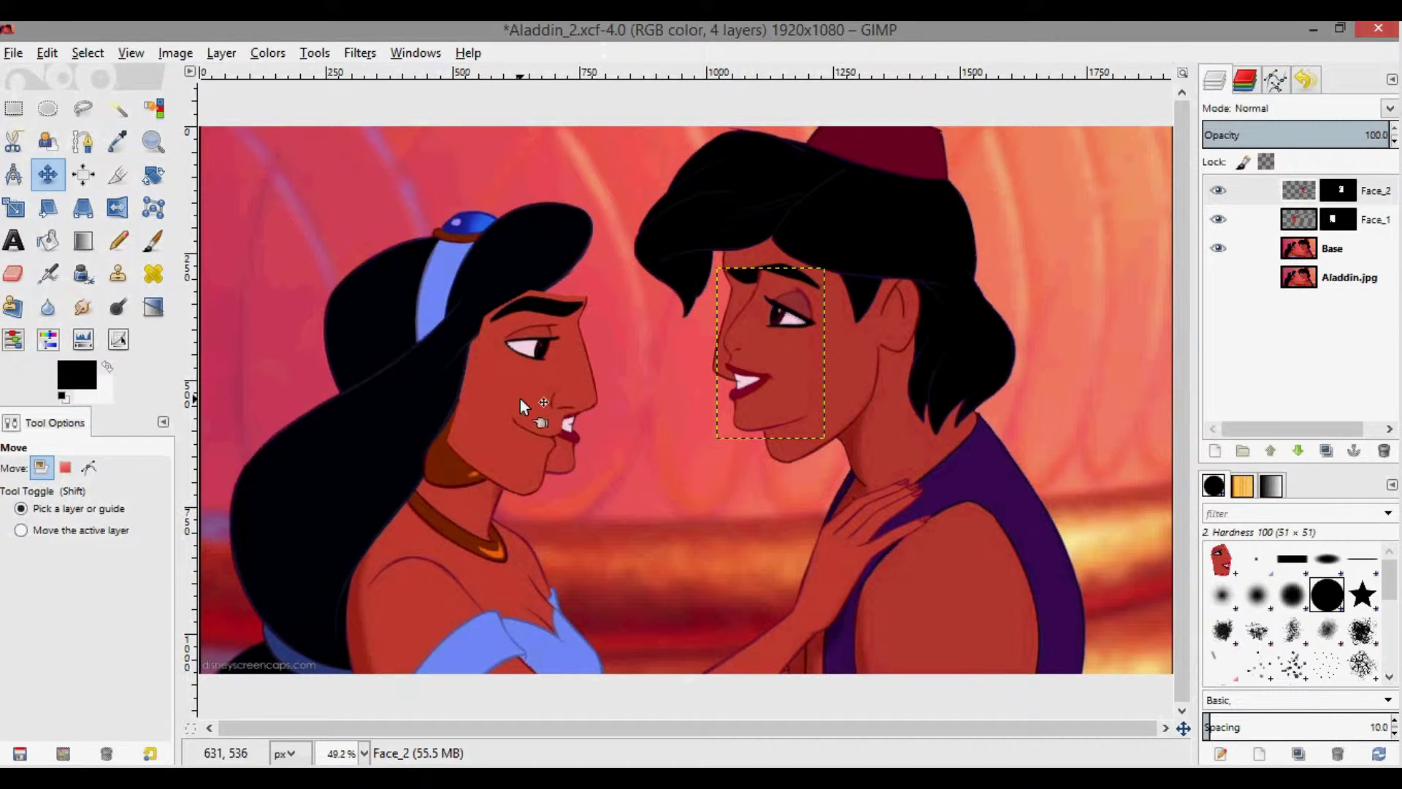
drag(786, 346, 773, 354)
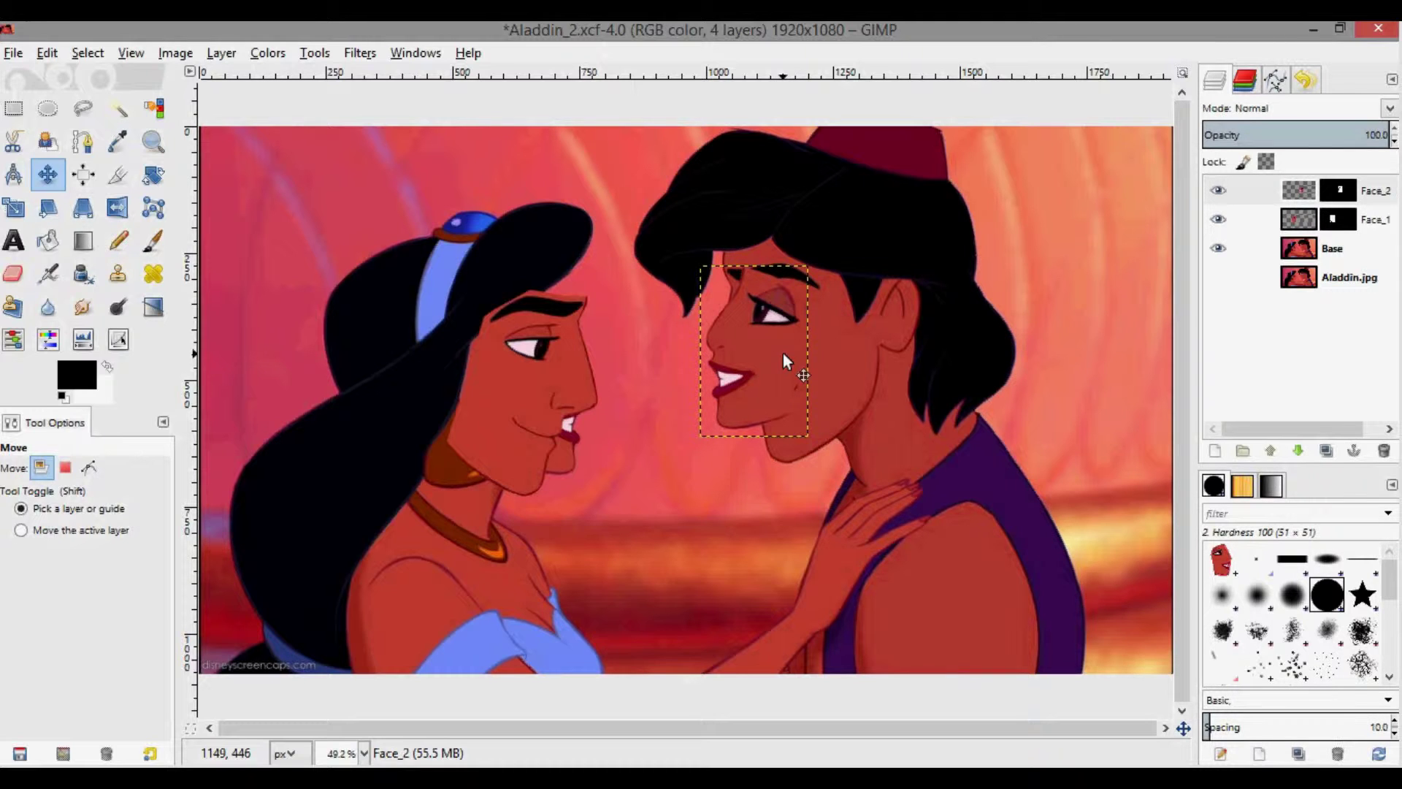
Rotate the Face_2 layer slightly to follow the tilt of Aladdin's face.
key(shift+r)
drag(783, 353, 782, 373)
key(Return)
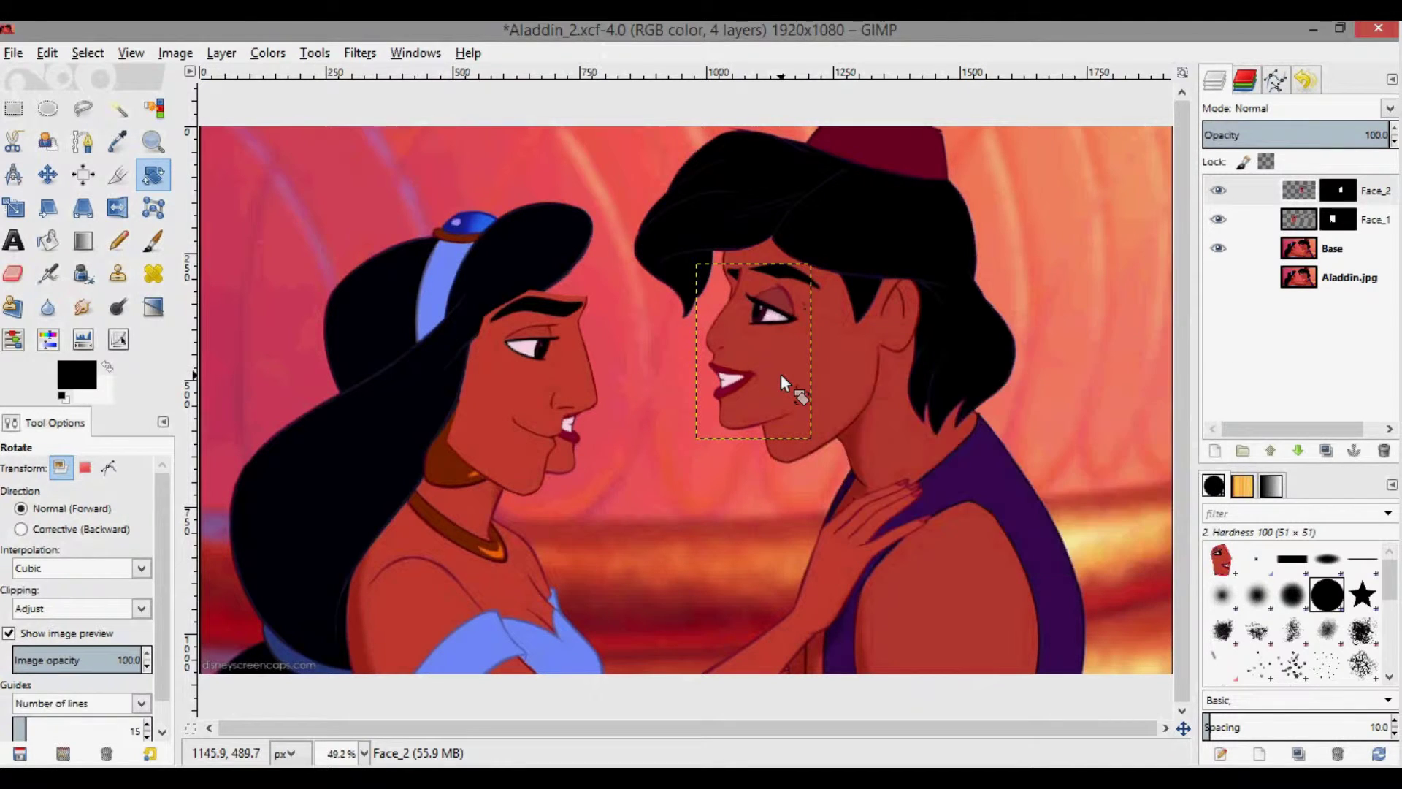
key(shift+s)
click(781, 375)
drag(823, 365, 999, 445)
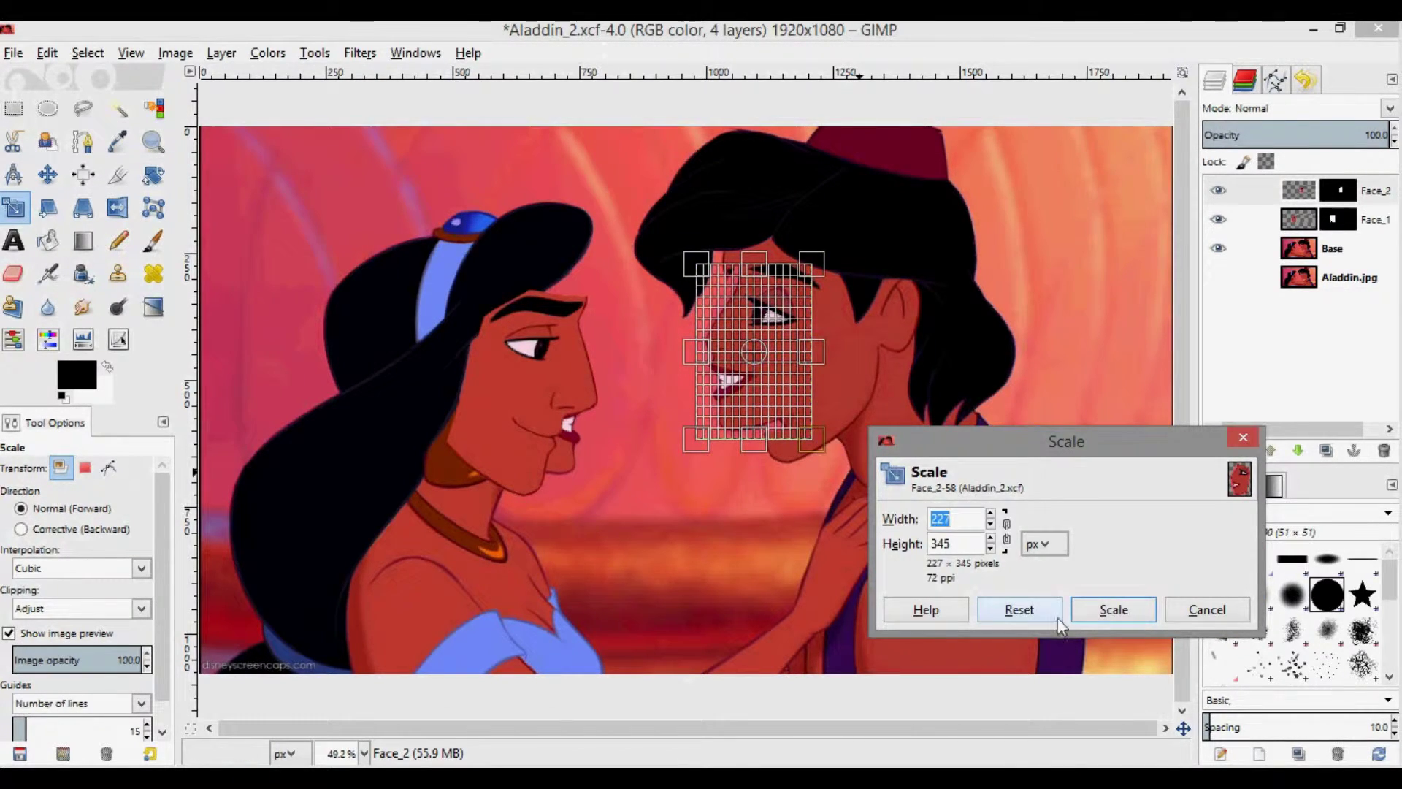
click(1152, 612)
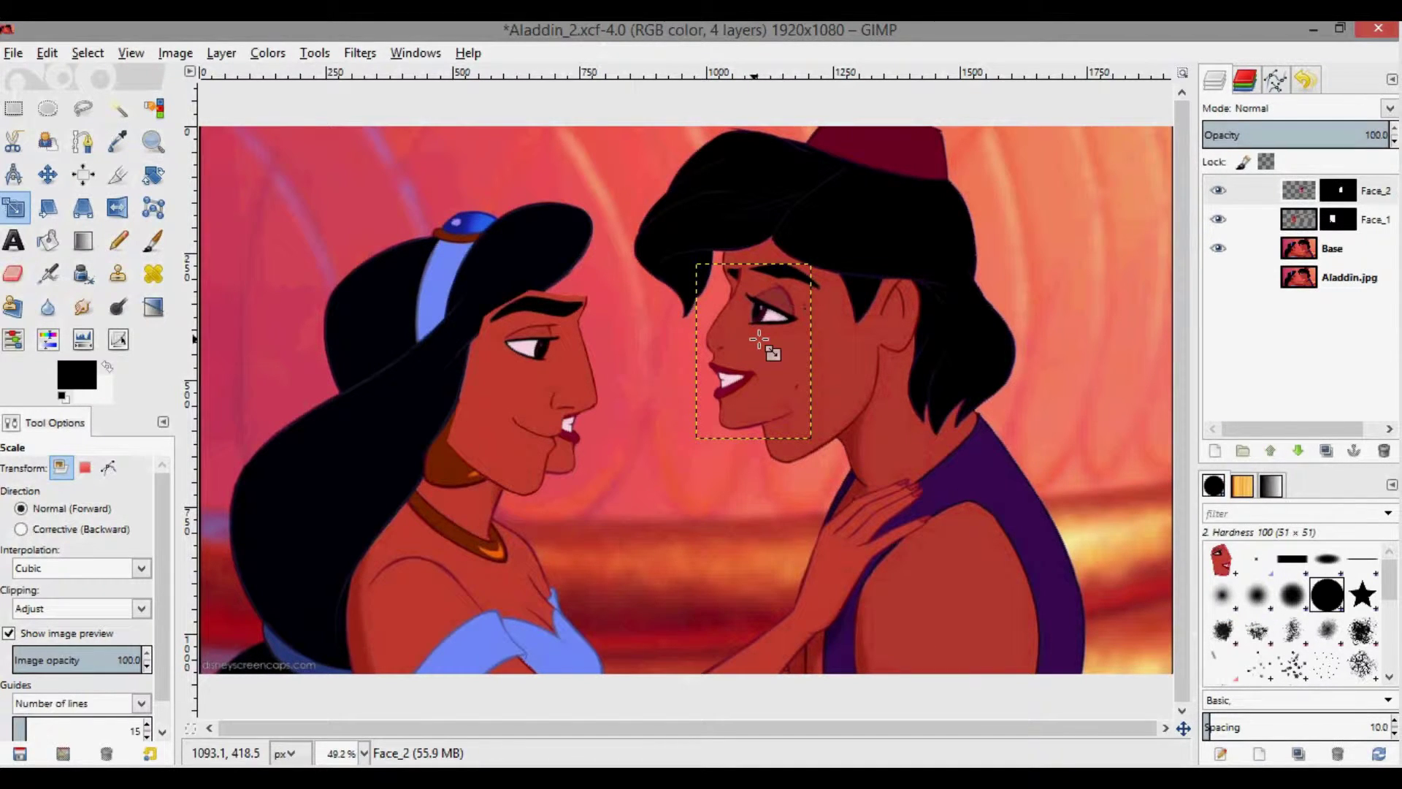
Lower the opacity of Face_2 to 60.4 and of Face_1 to 59.3 so the original faces show through.
drag(1333, 131, 1315, 132)
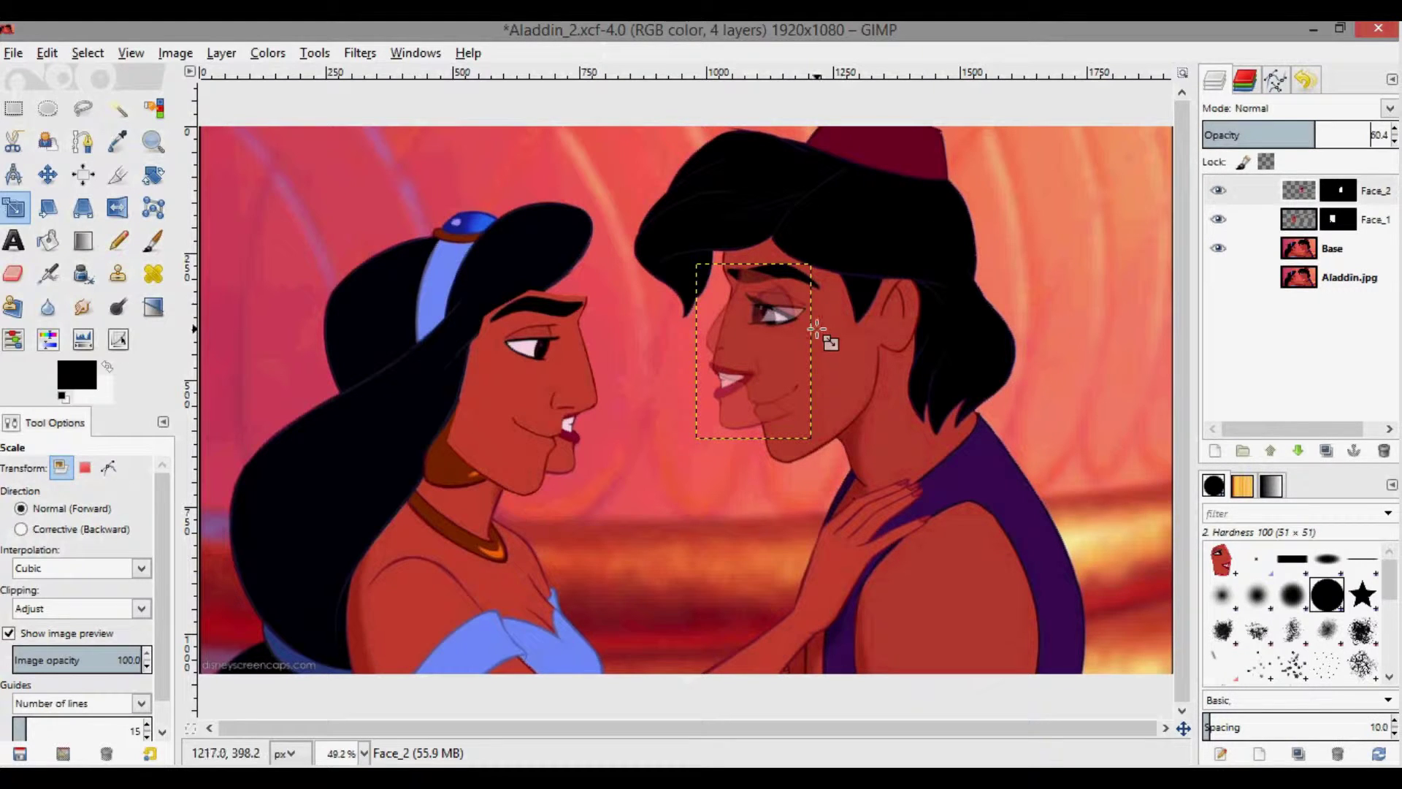
click(1250, 219)
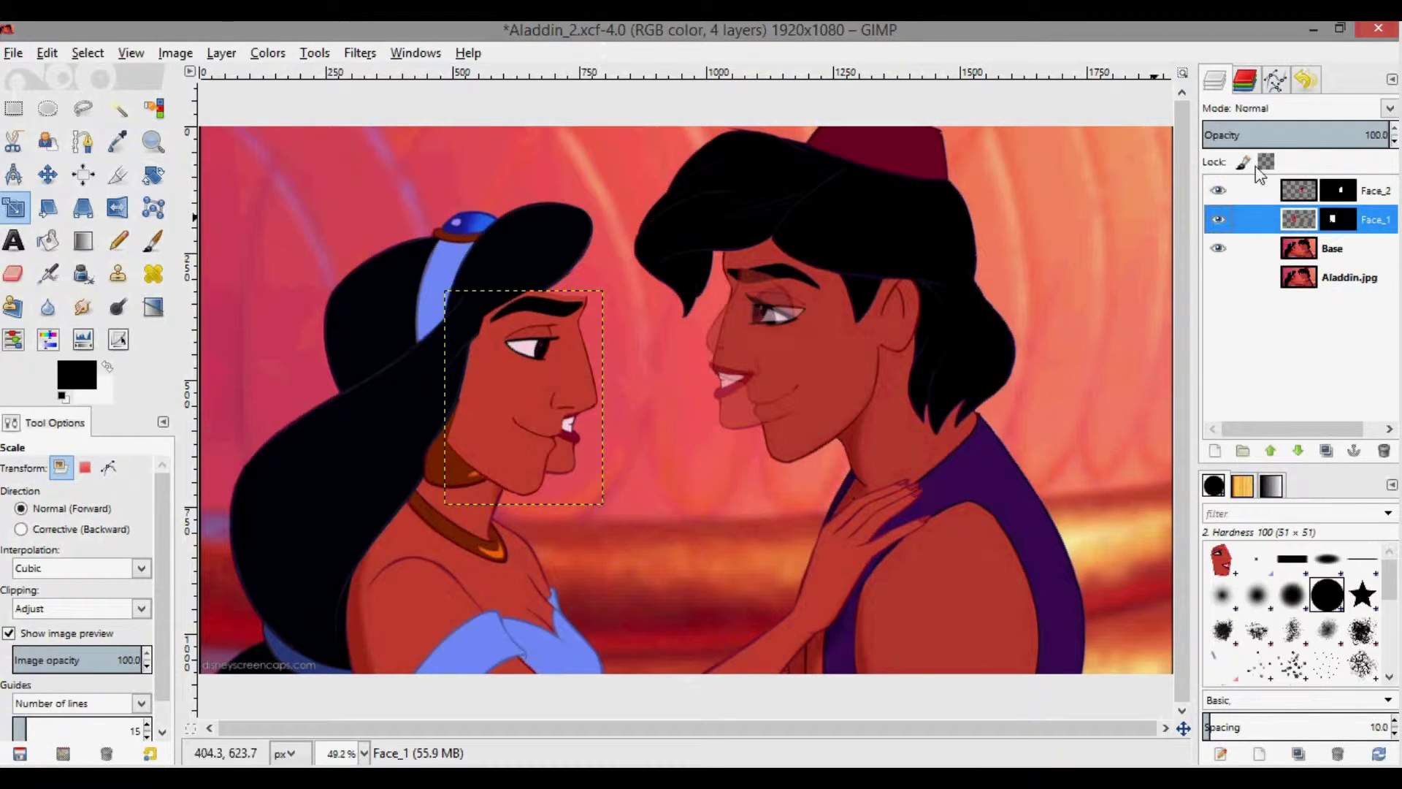
click(1314, 131)
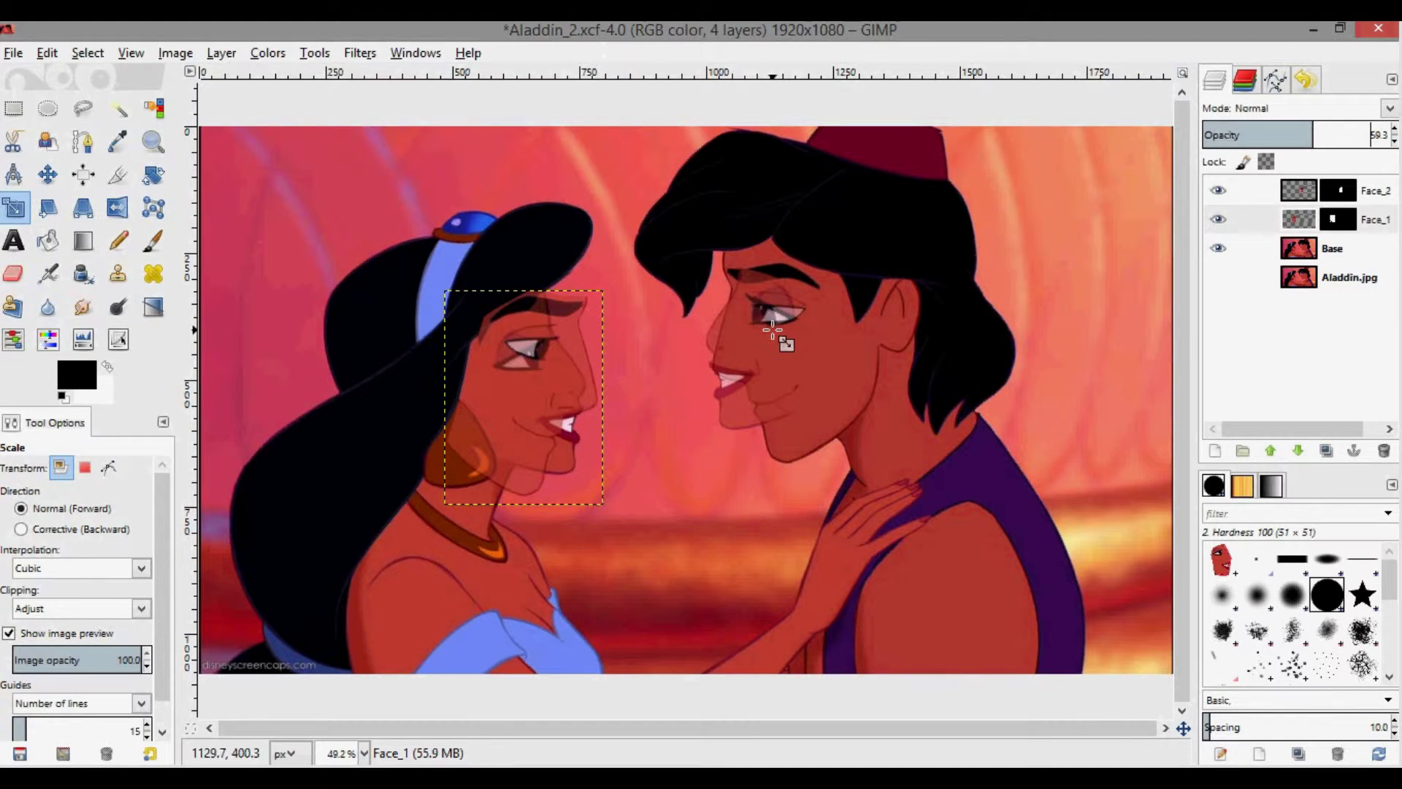
Move Face_2 slightly right over Aladdin's features and rotate it counterclockwise to match his profile.
click(1250, 191)
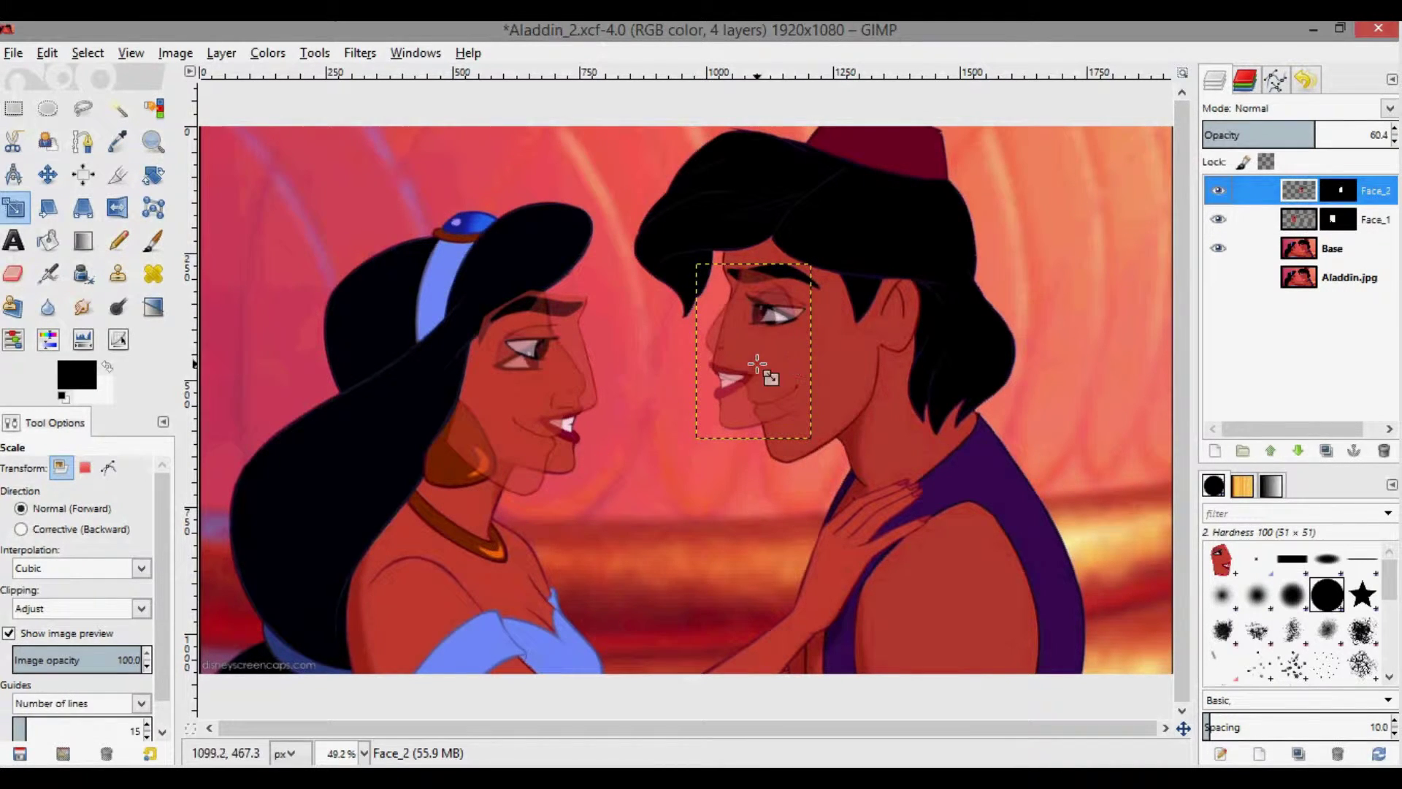
key(m)
mouse_move(756, 349)
mouse_down()
mouse_move(777, 331)
mouse_move(748, 348)
mouse_move(774, 350)
mouse_up()
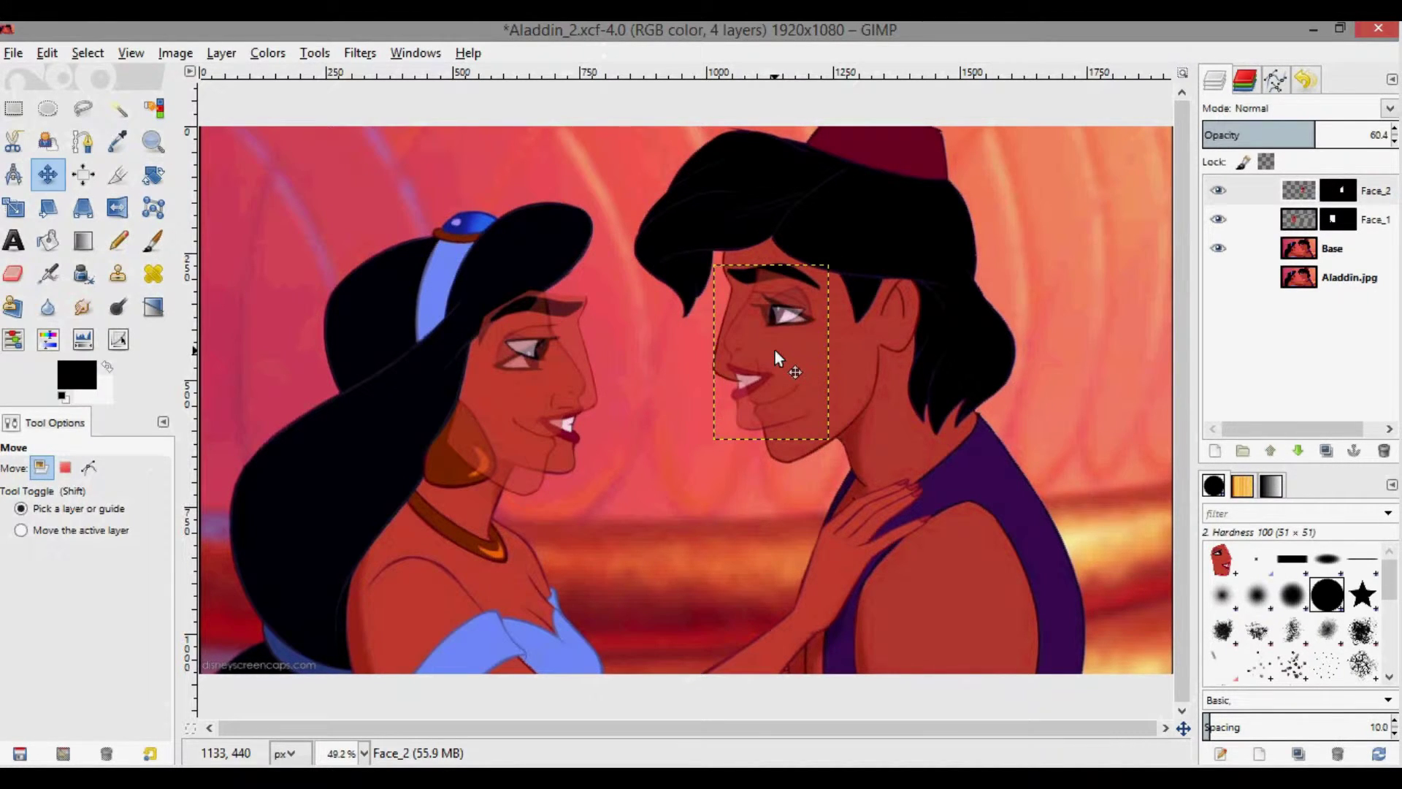
key(shift+r)
click(774, 349)
drag(783, 411, 797, 405)
key(Return)
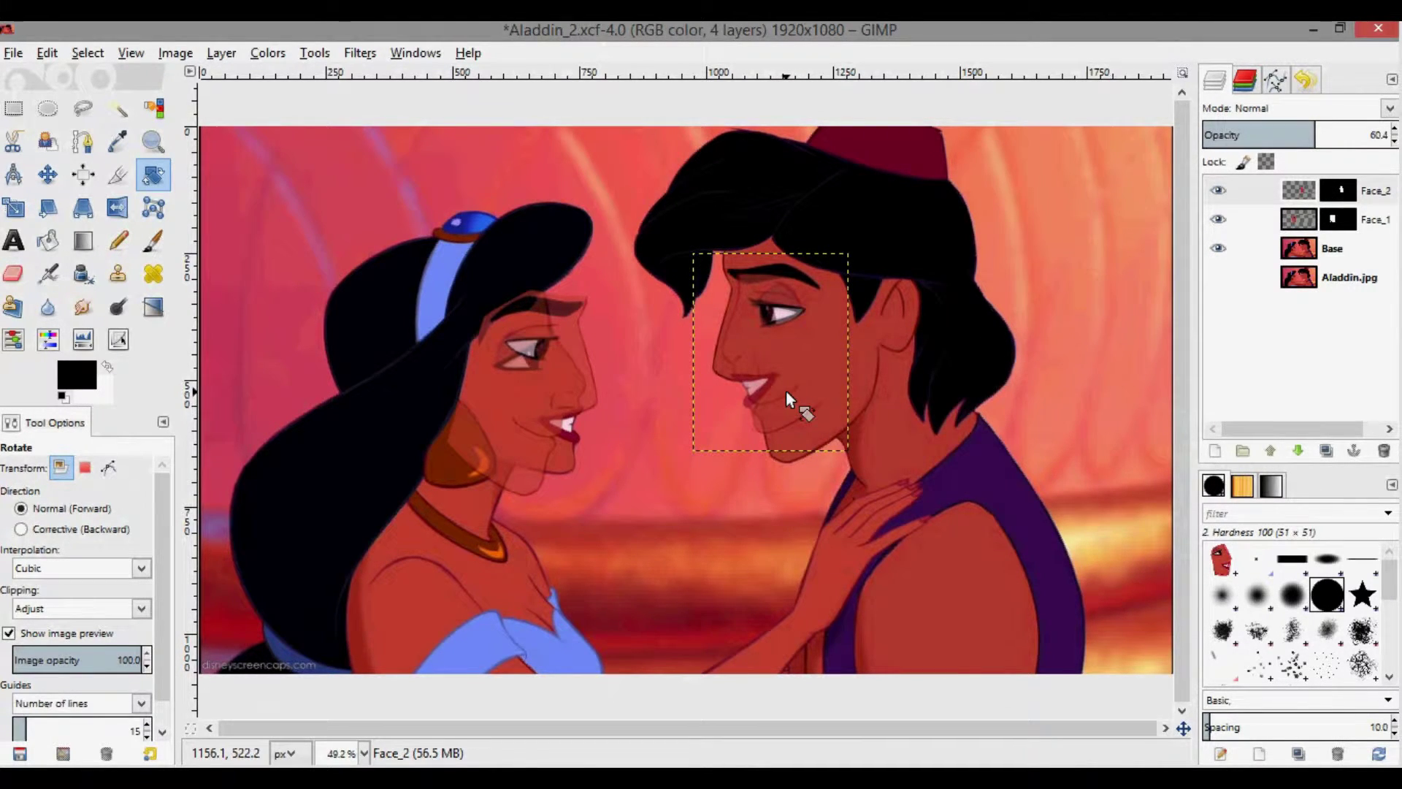
Scale the Face_2 layer up proportionally to 382 × 487 px.
key(shift+s)
click(786, 392)
drag(995, 460, 1105, 508)
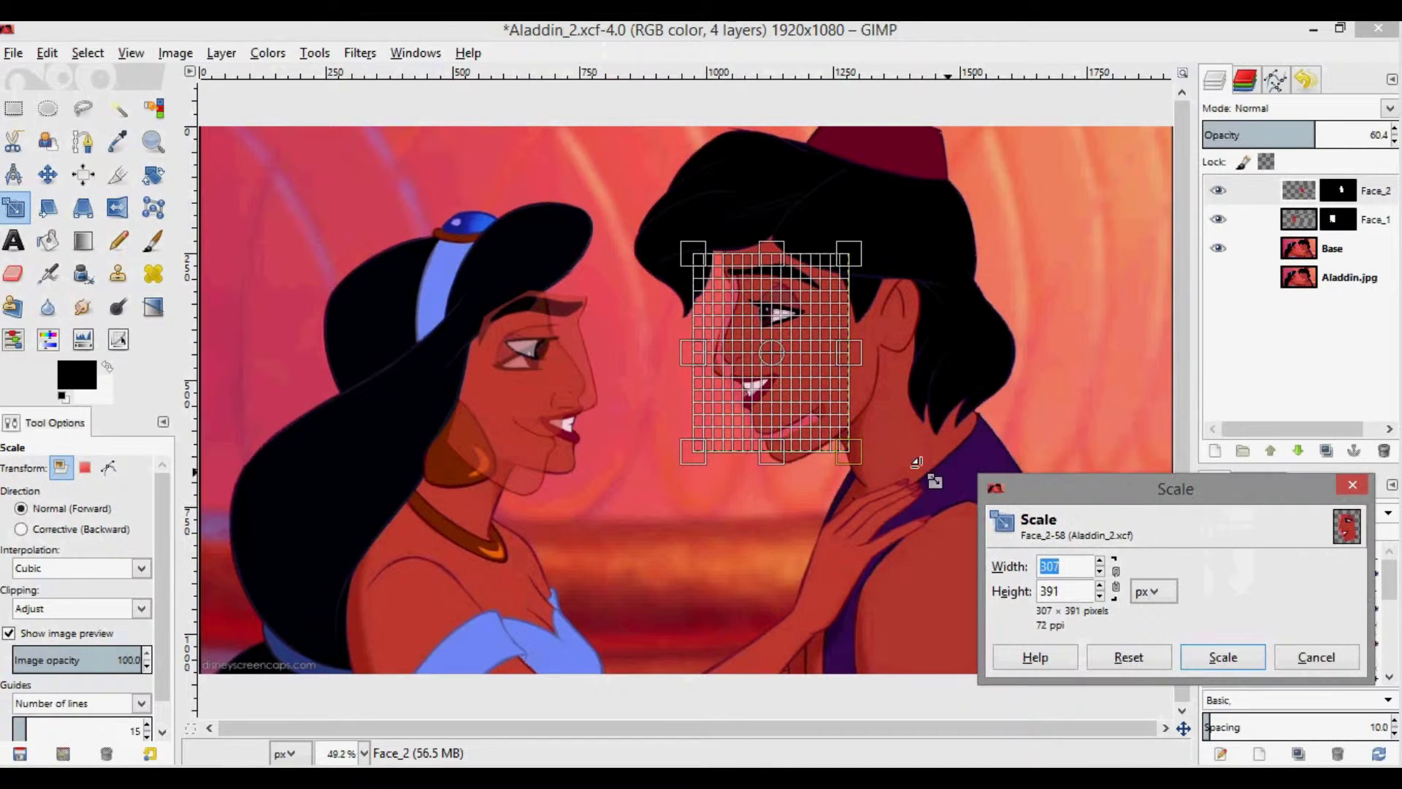
drag(851, 456, 933, 506)
key(Return)
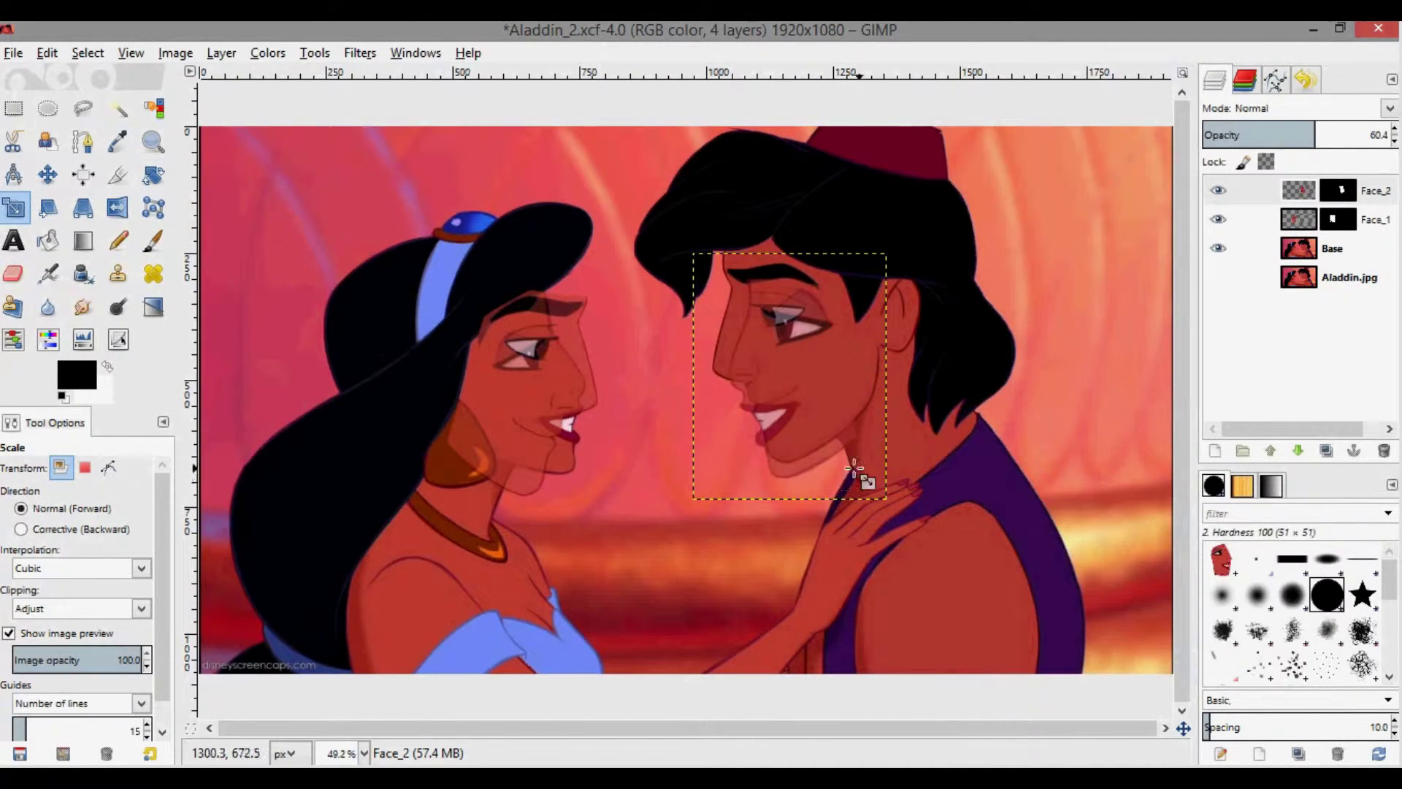
Scale Face_2 down slightly so its features fit Aladdin's head more closely.
click(811, 402)
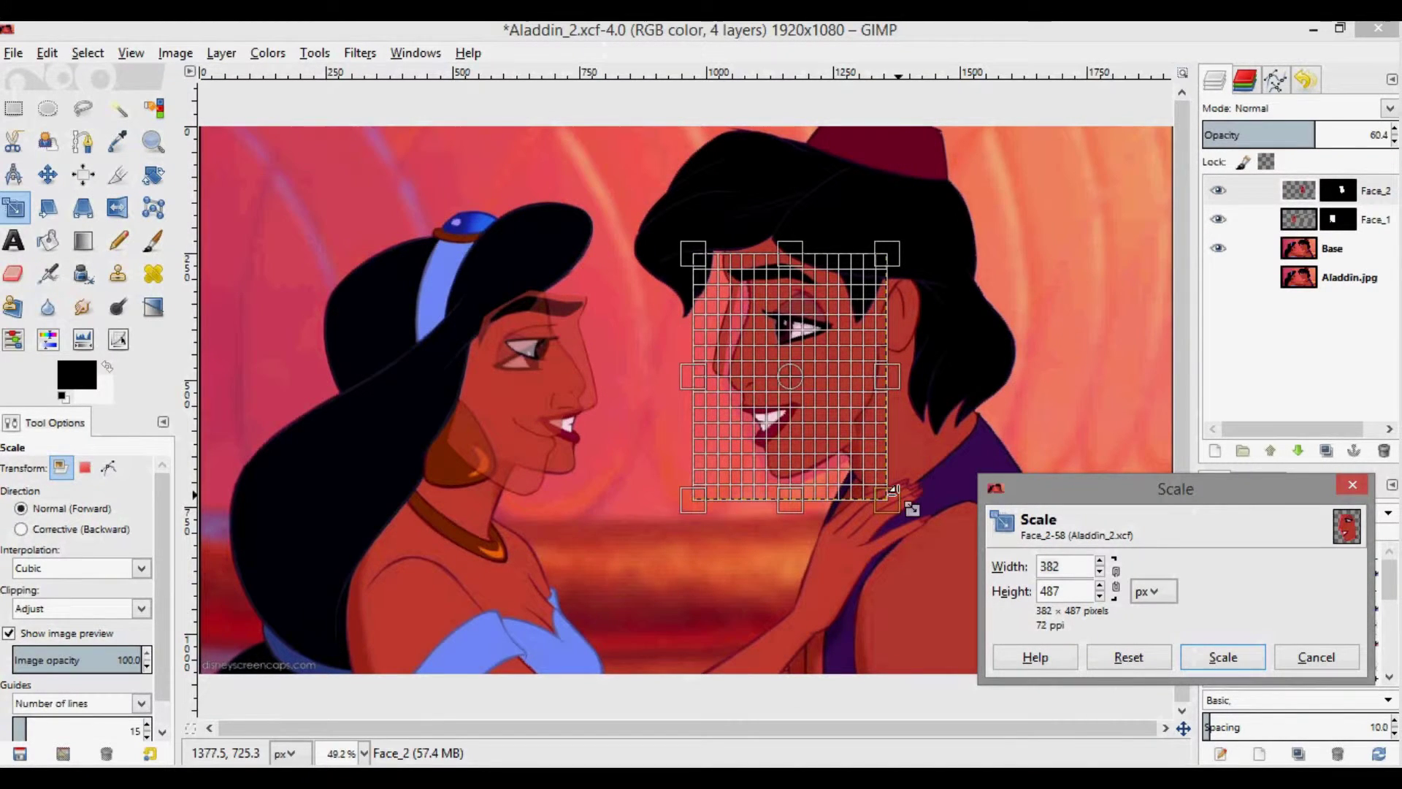
drag(906, 519, 888, 501)
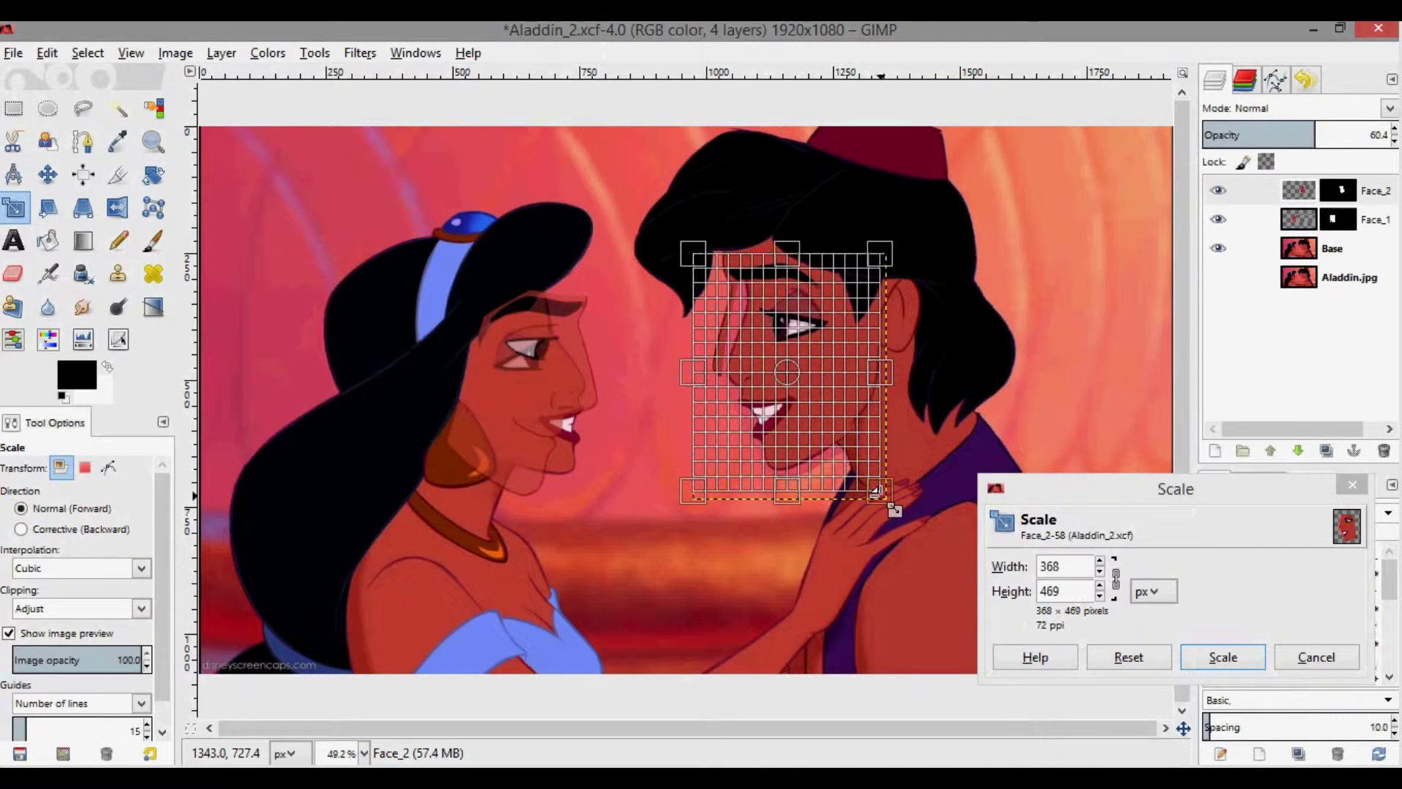
click(1120, 589)
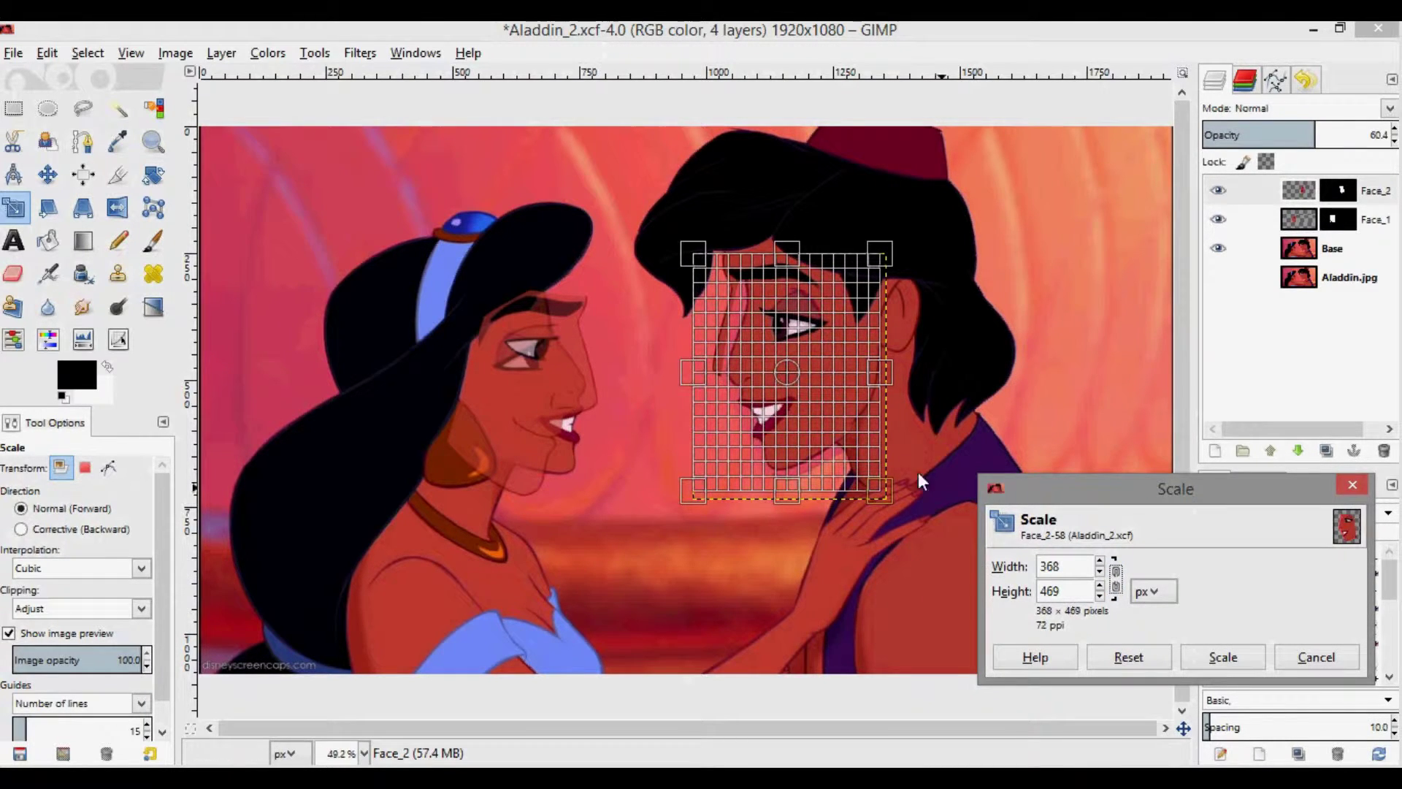
drag(899, 504, 896, 493)
key(Return)
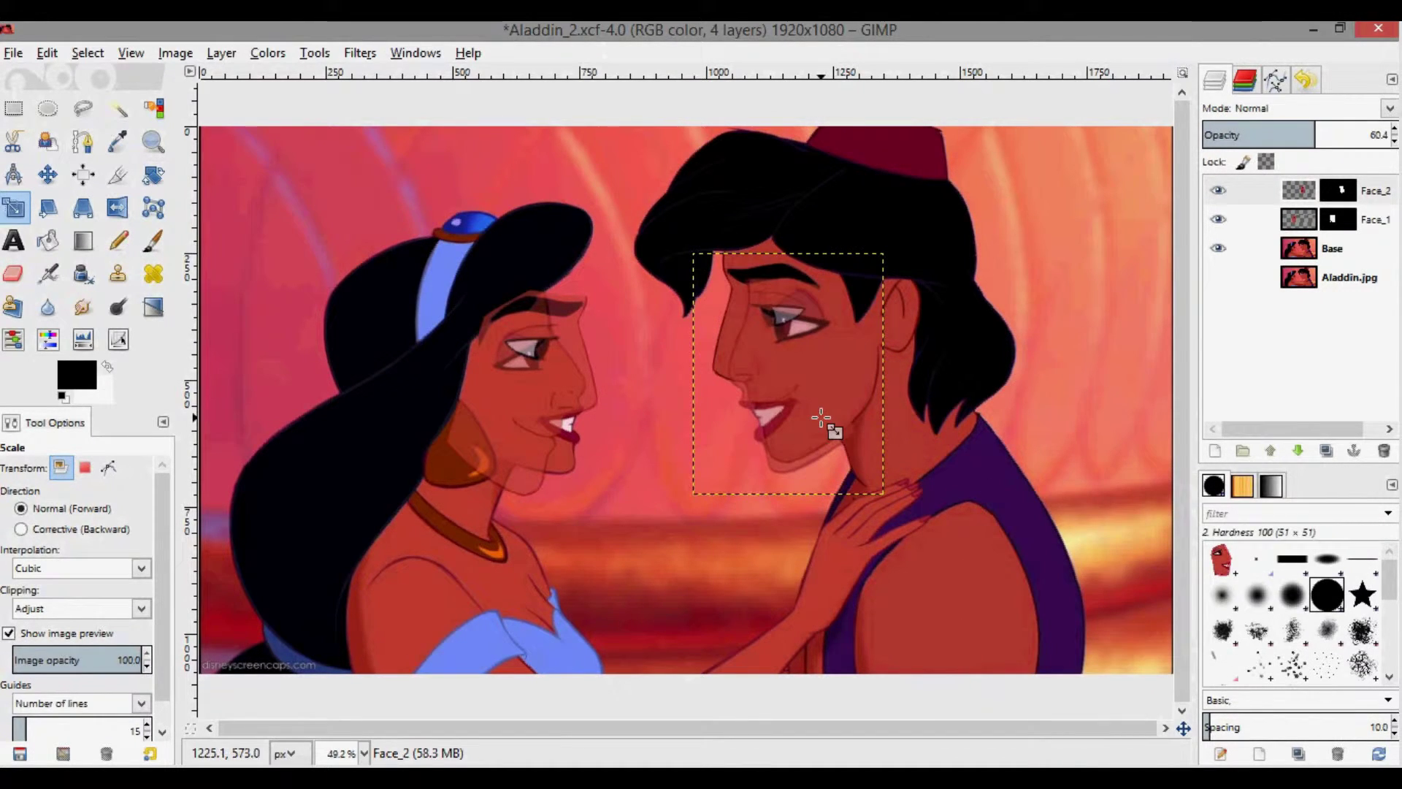
key(m)
mouse_move(812, 393)
mouse_down()
mouse_move(799, 380)
mouse_move(804, 415)
mouse_move(795, 393)
mouse_up()
key(shift+r)
key(Return)
key(m)
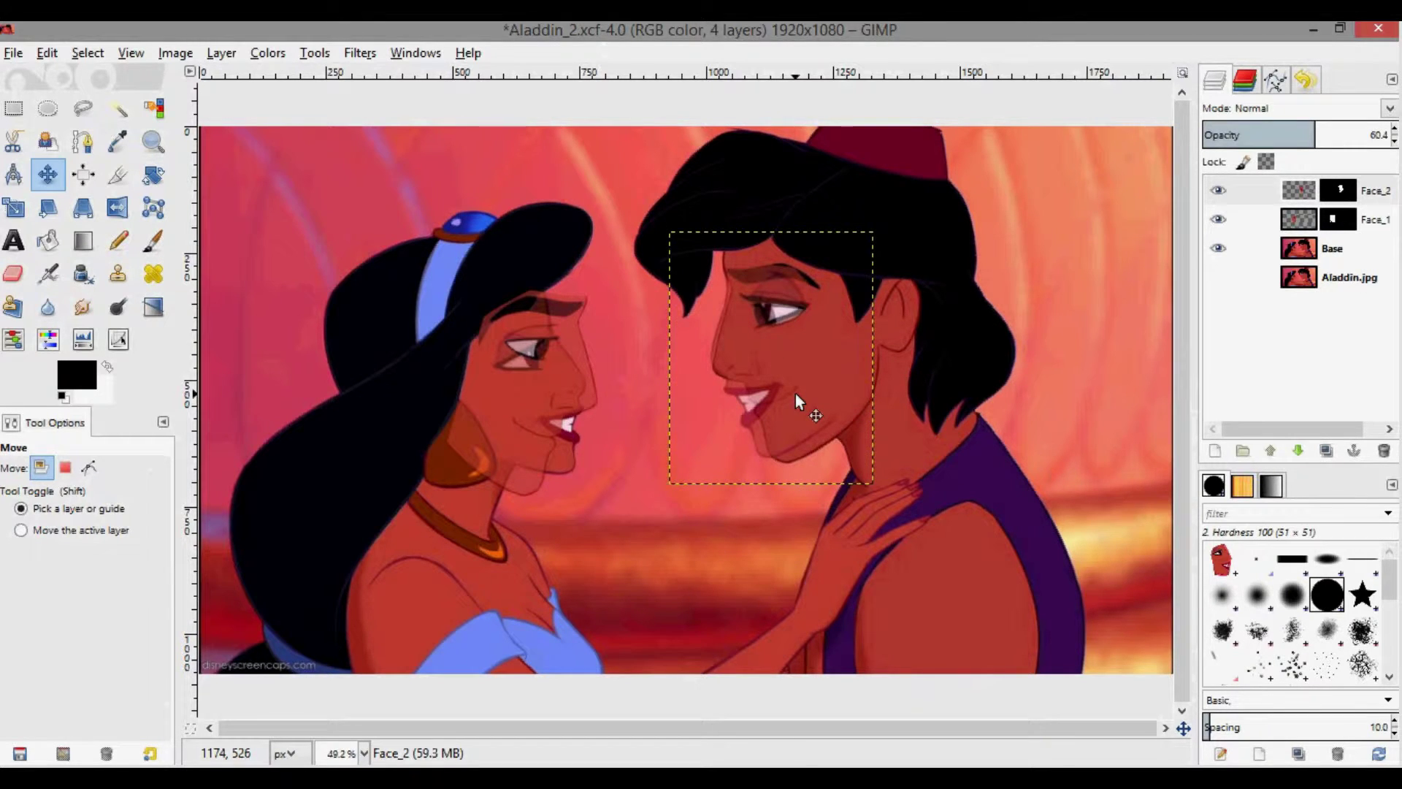
Scale Face_2 to 426 × 527 px and nudge it about 8 px left and 2 px down.
key(shift+s)
click(795, 392)
mouse_move(886, 494)
mouse_down()
mouse_move(898, 501)
mouse_move(889, 495)
mouse_up()
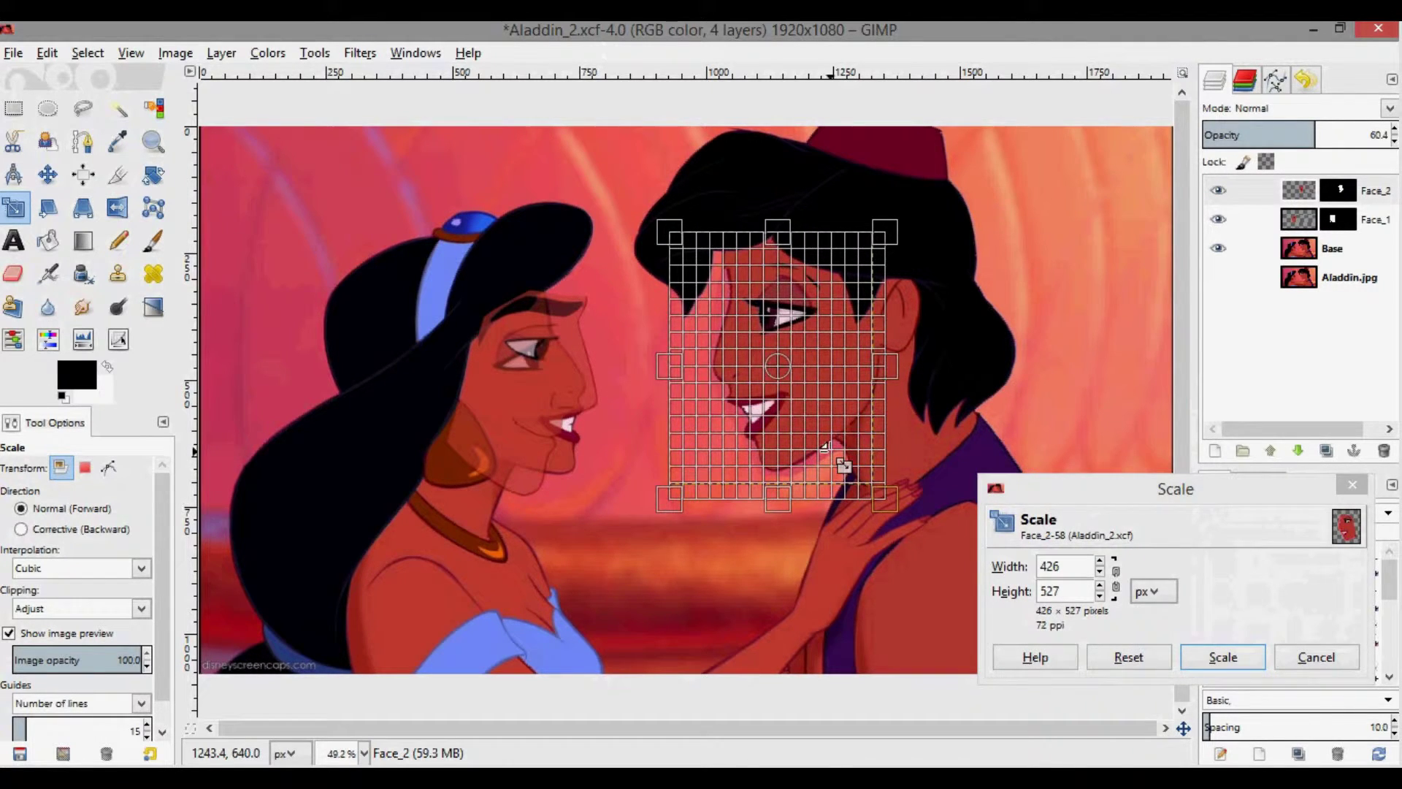
key(Return)
key(m)
drag(803, 409, 798, 410)
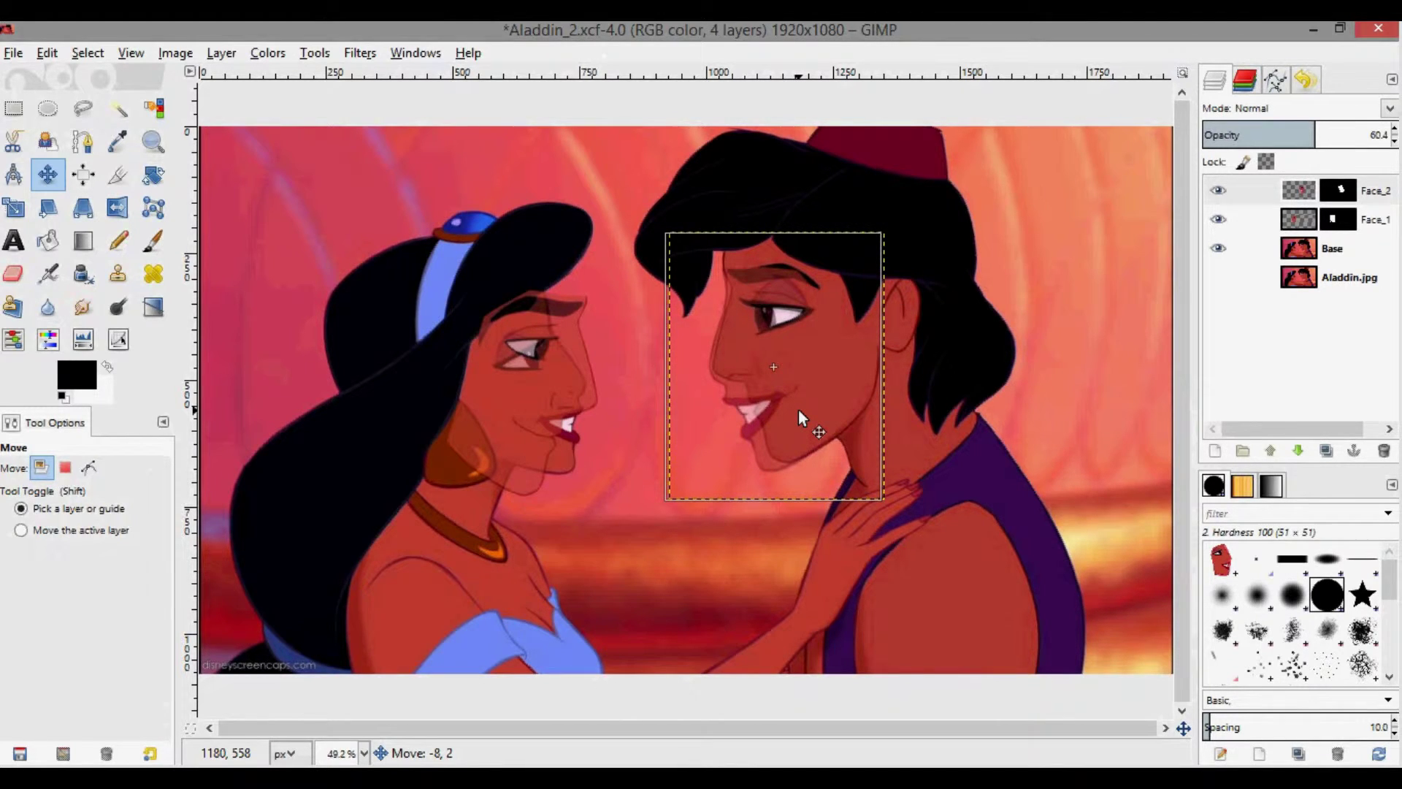
drag(799, 409, 799, 409)
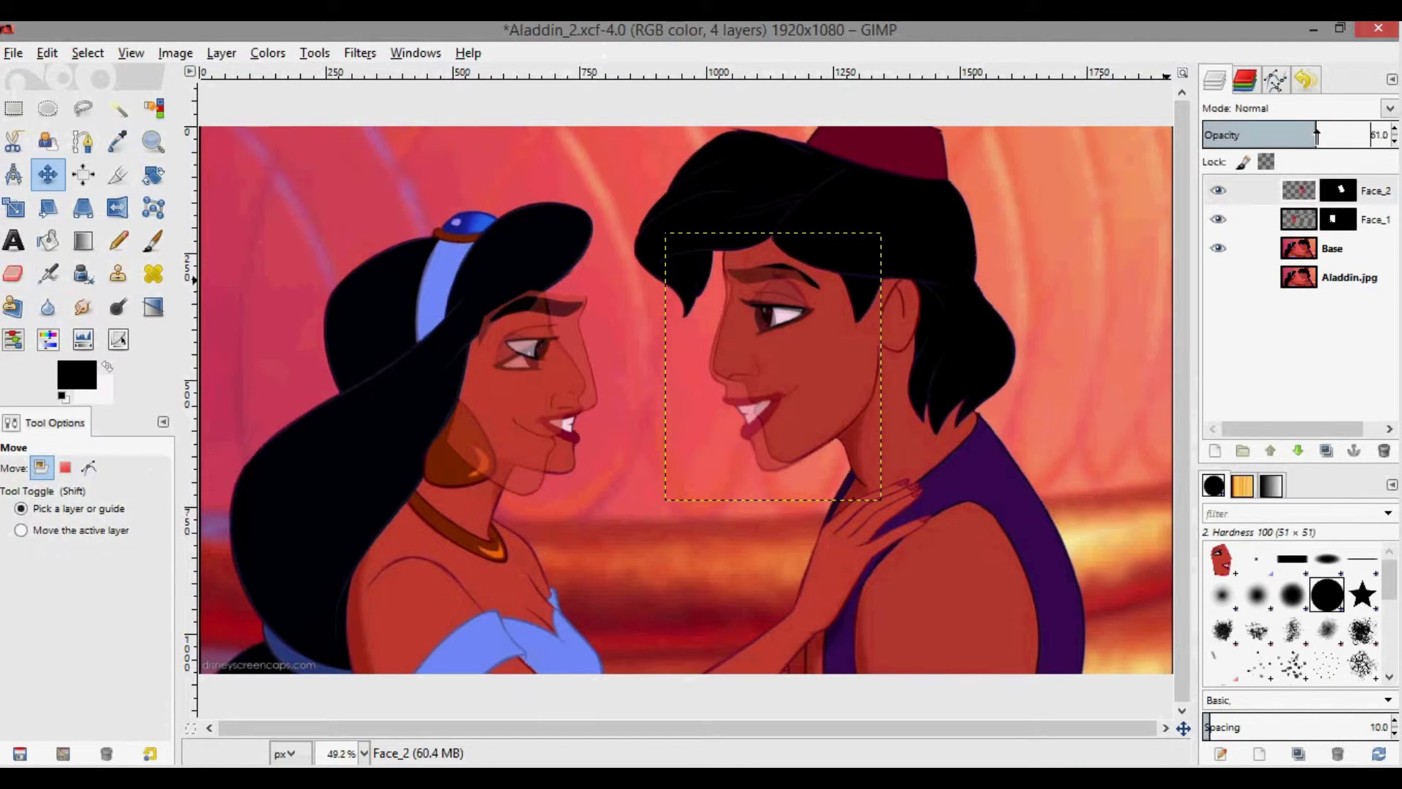
Preview Face_2 at 100 opacity to check the fit, and make the layer semi-transparent again.
drag(1316, 135, 1391, 135)
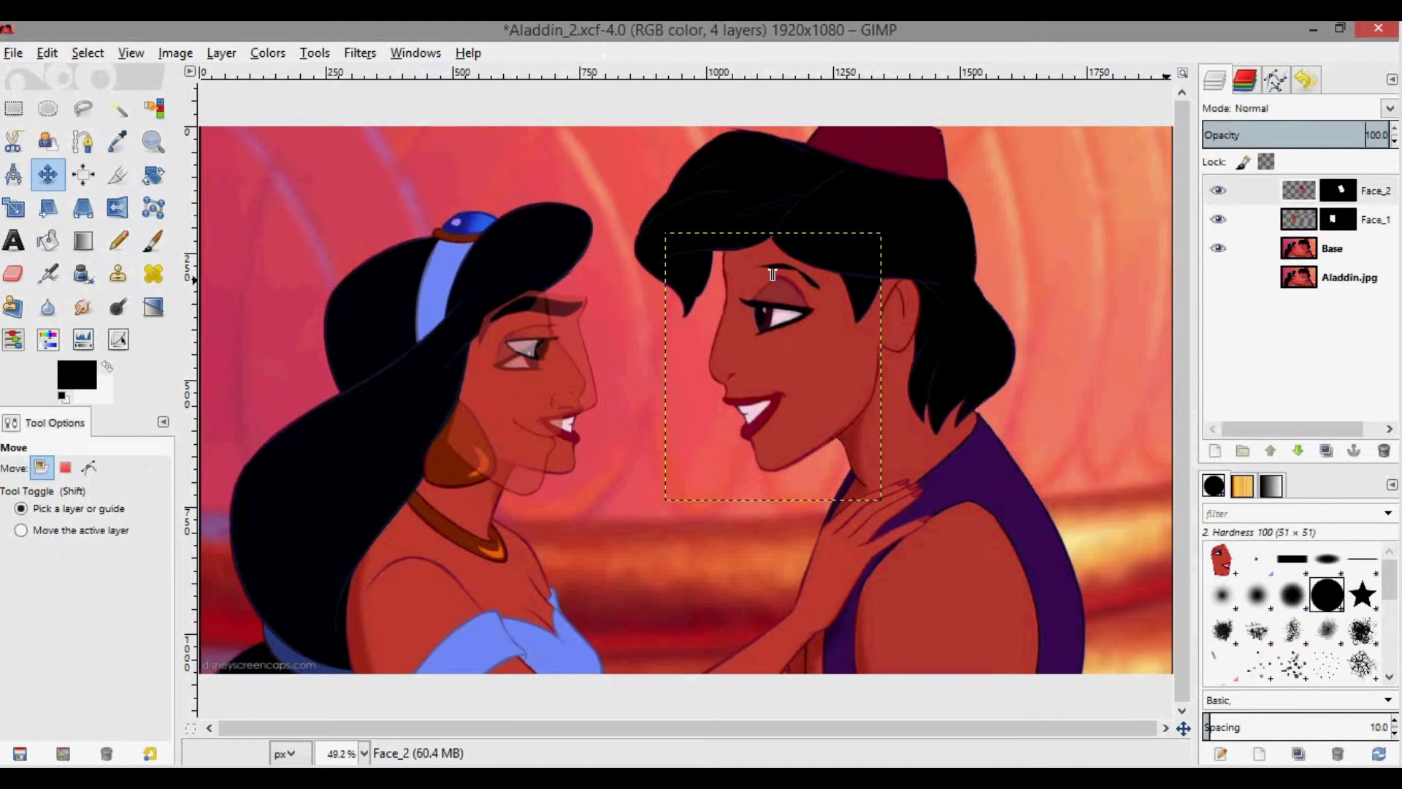
drag(1375, 134, 1300, 135)
Shift the Face_1 layer on Jasmine's head and rotate it by about -23° to follow her head's tilt.
click(1298, 222)
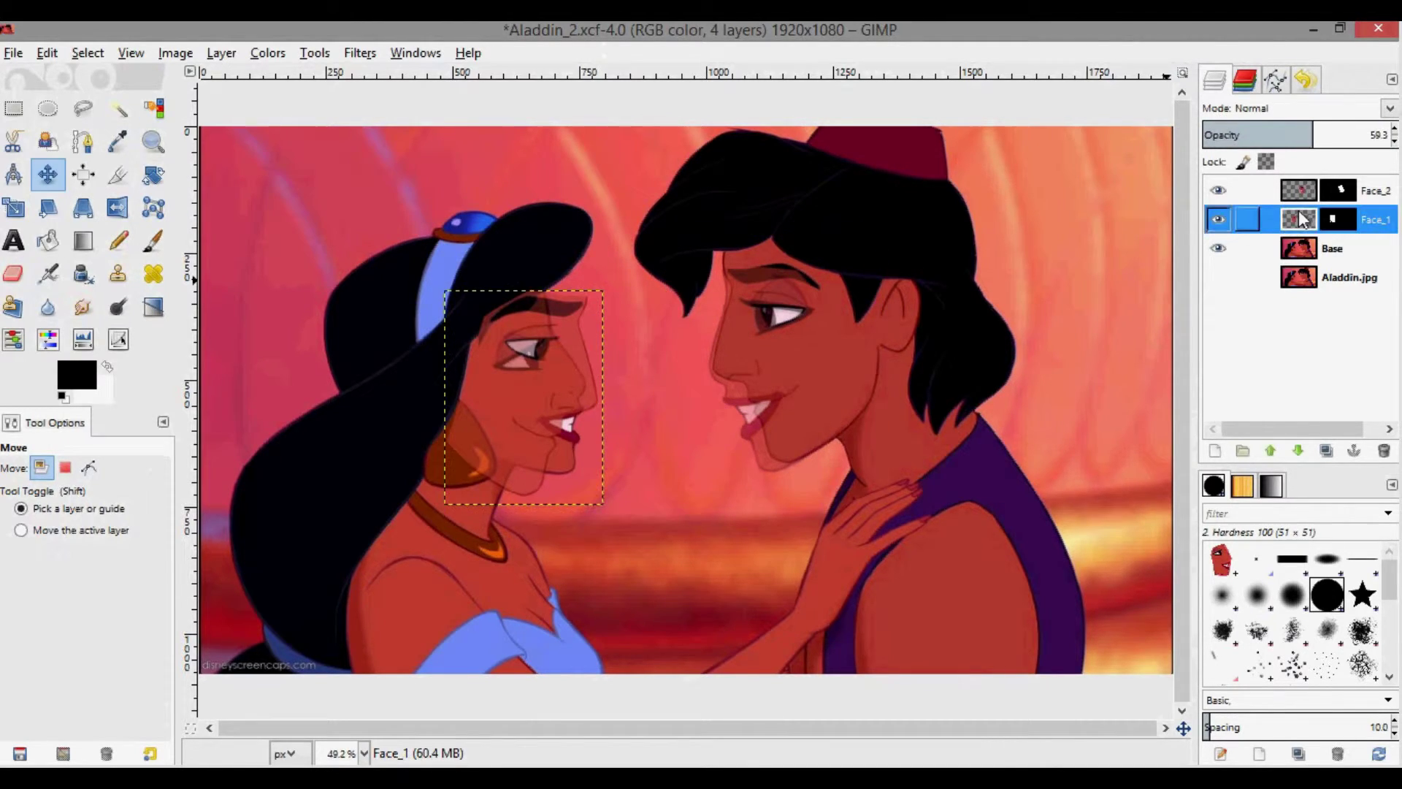
drag(514, 427, 545, 452)
key(shift+r)
click(523, 425)
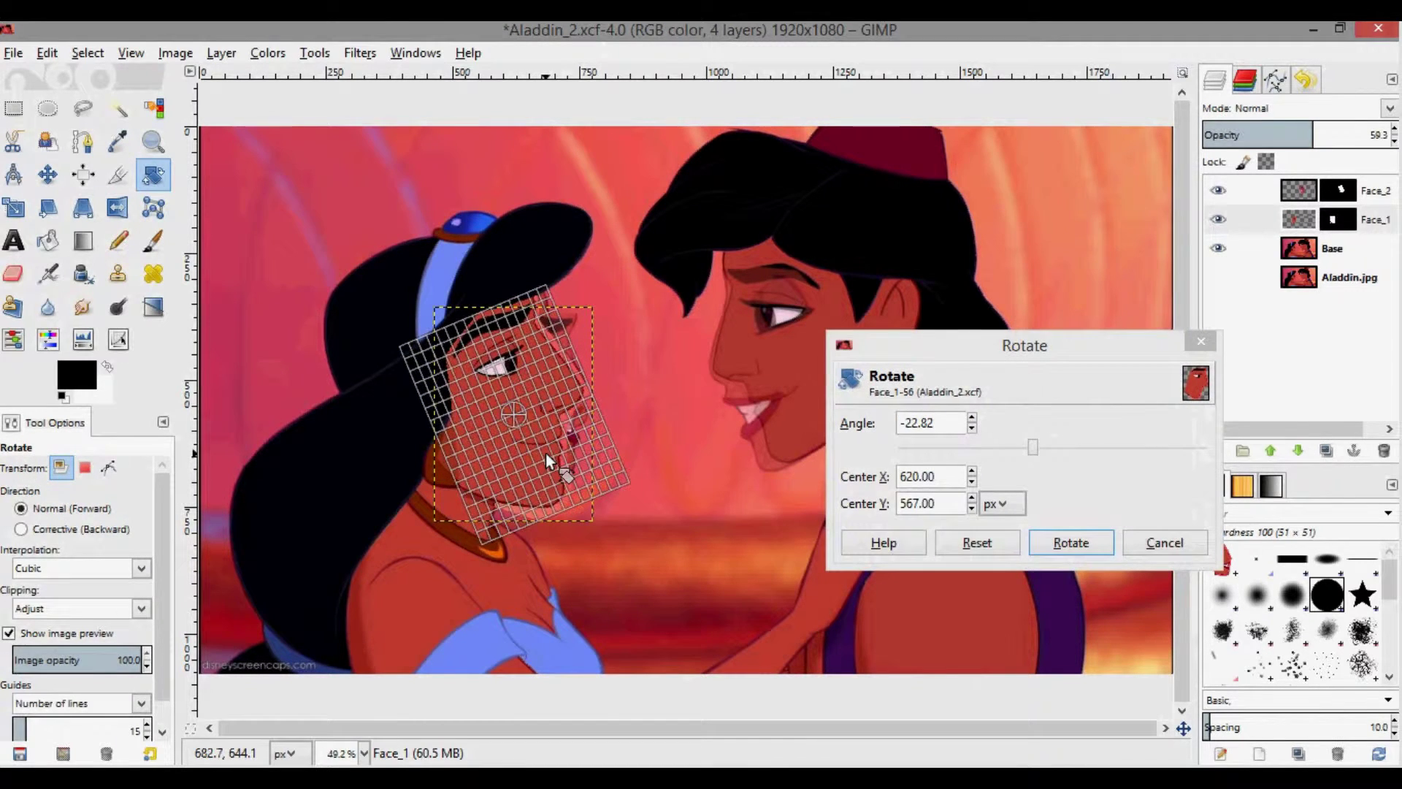
key(Return)
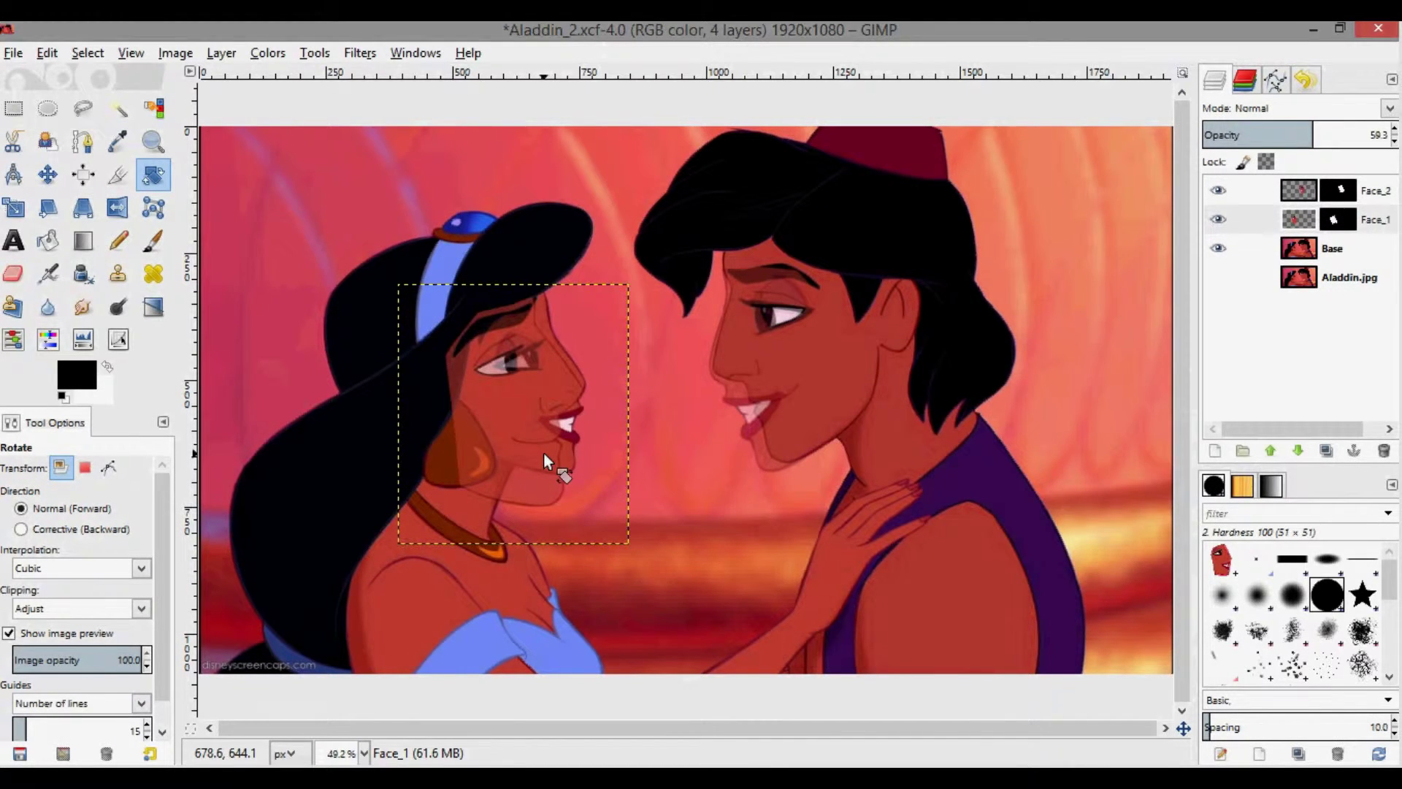
Scale Face_1 down slightly so its features better match the size of Jasmine's face.
key(shift+s)
click(602, 524)
drag(605, 526, 583, 513)
key(Return)
key(m)
drag(518, 433, 542, 438)
key(shift+s)
click(542, 437)
drag(652, 532, 646, 532)
key(Return)
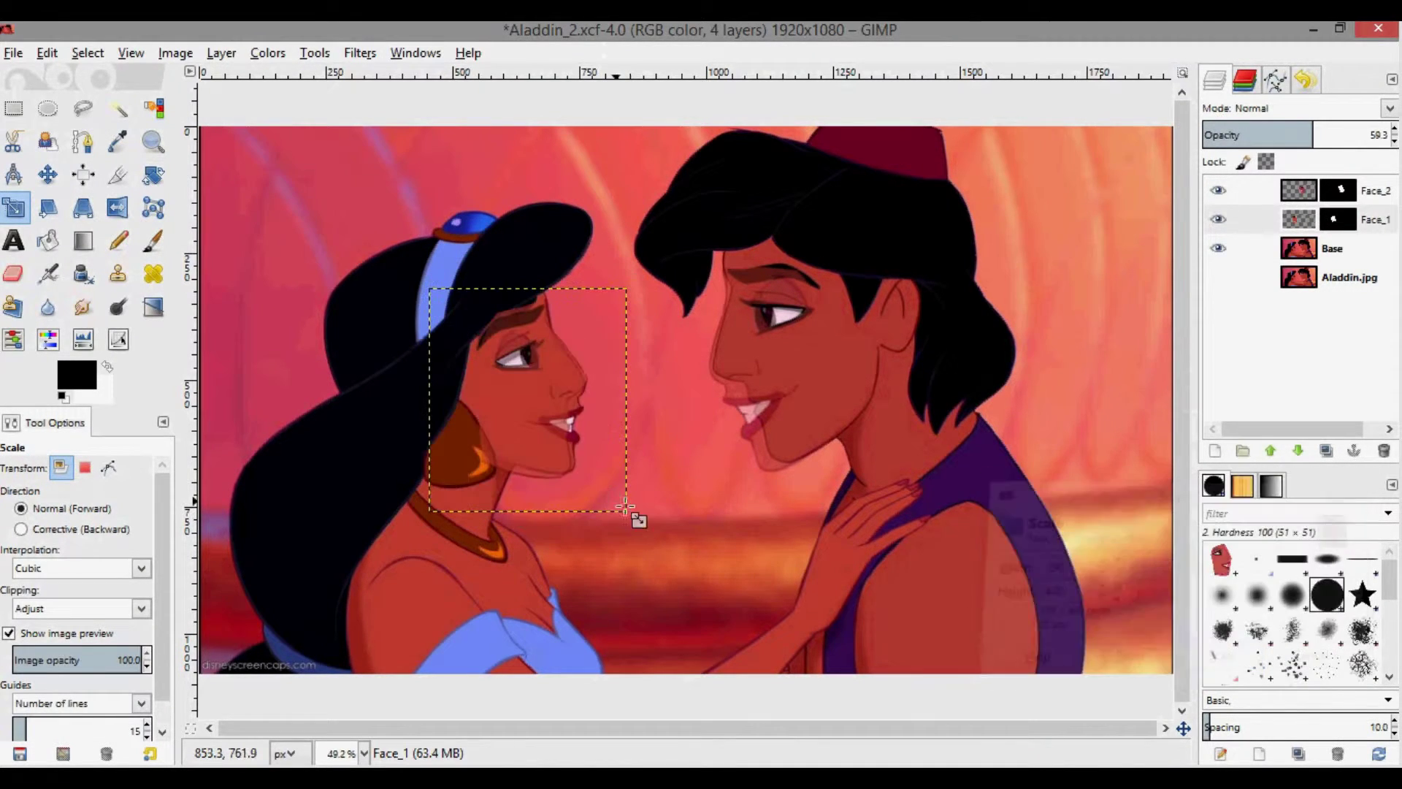
key(m)
mouse_move(552, 454)
mouse_down()
mouse_move(554, 466)
mouse_move(548, 452)
mouse_up()
key(shift+r)
click(550, 466)
key(Return)
key(m)
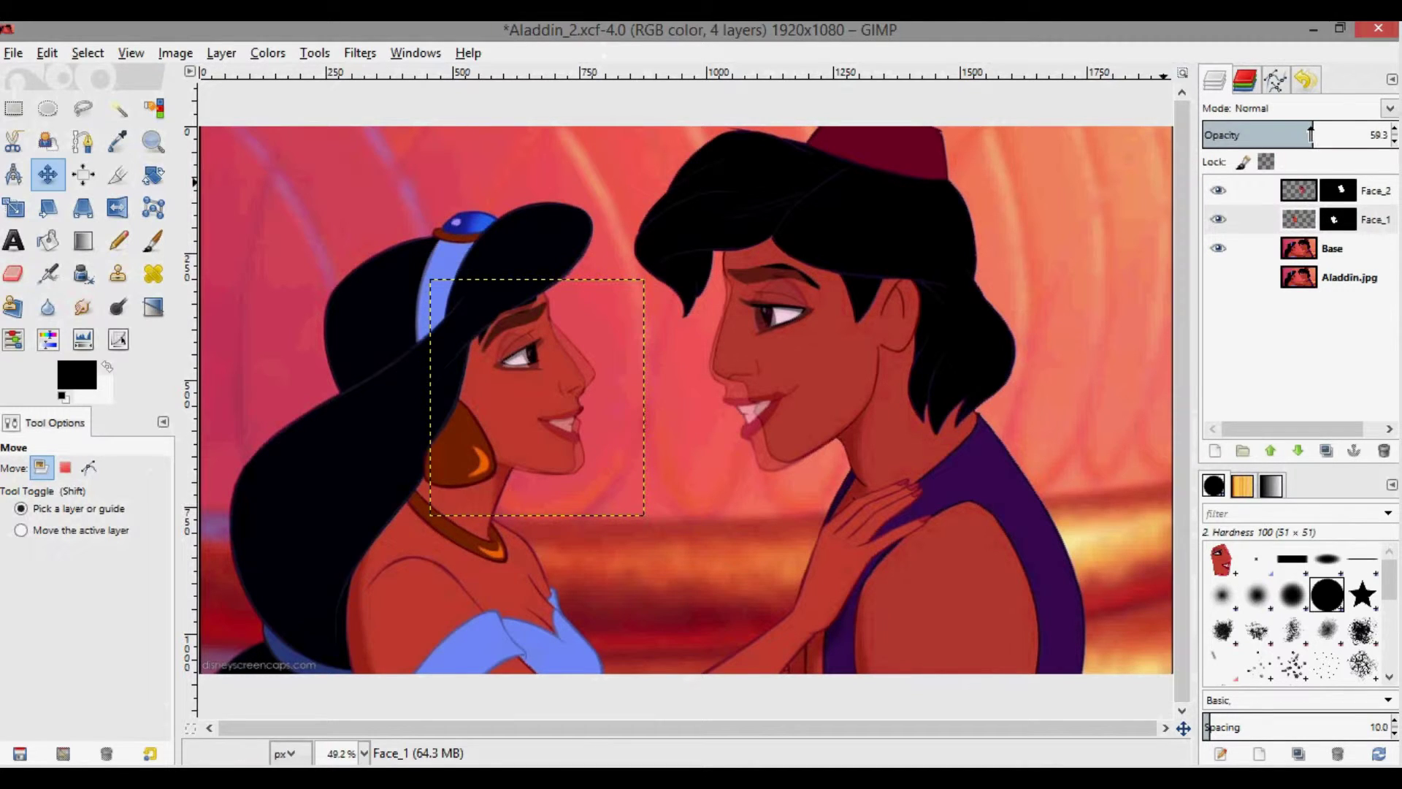
Restore the Face_1 and Face_2 layers to 100 opacity.
drag(1311, 135, 1387, 134)
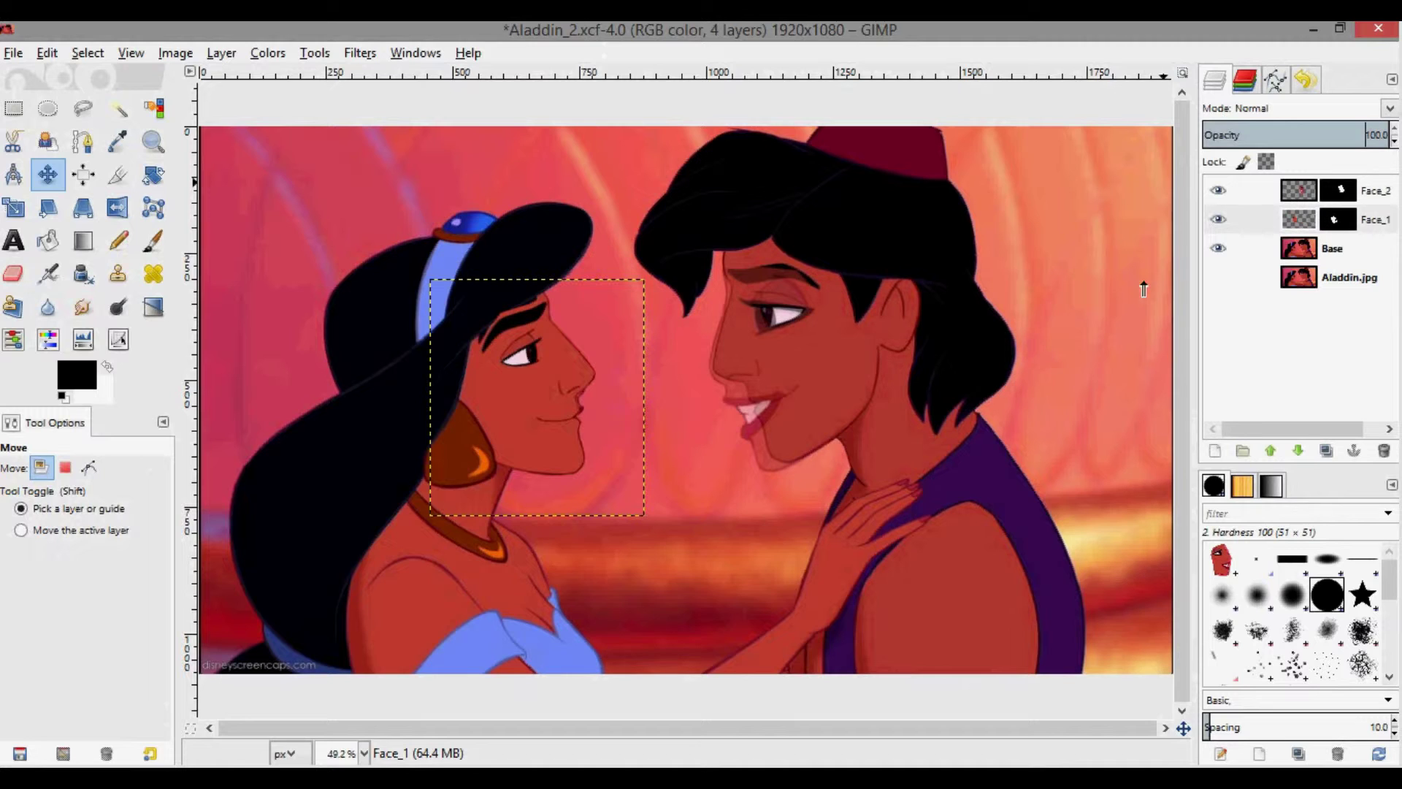
click(1313, 191)
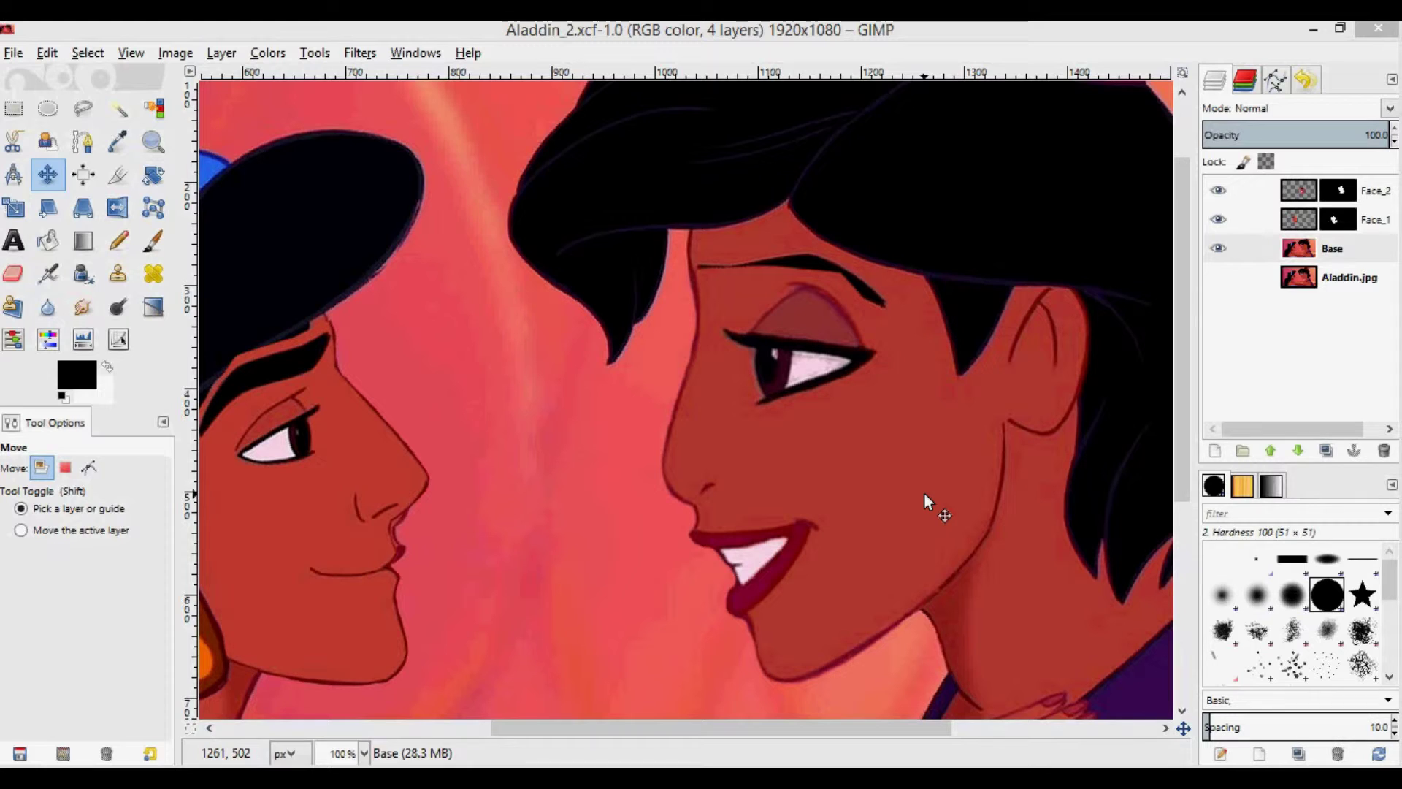
Try shifting Face_2 slightly to check Aladdin's eyebrow on the layer beneath, and undo the move.
click(1303, 229)
click(1303, 200)
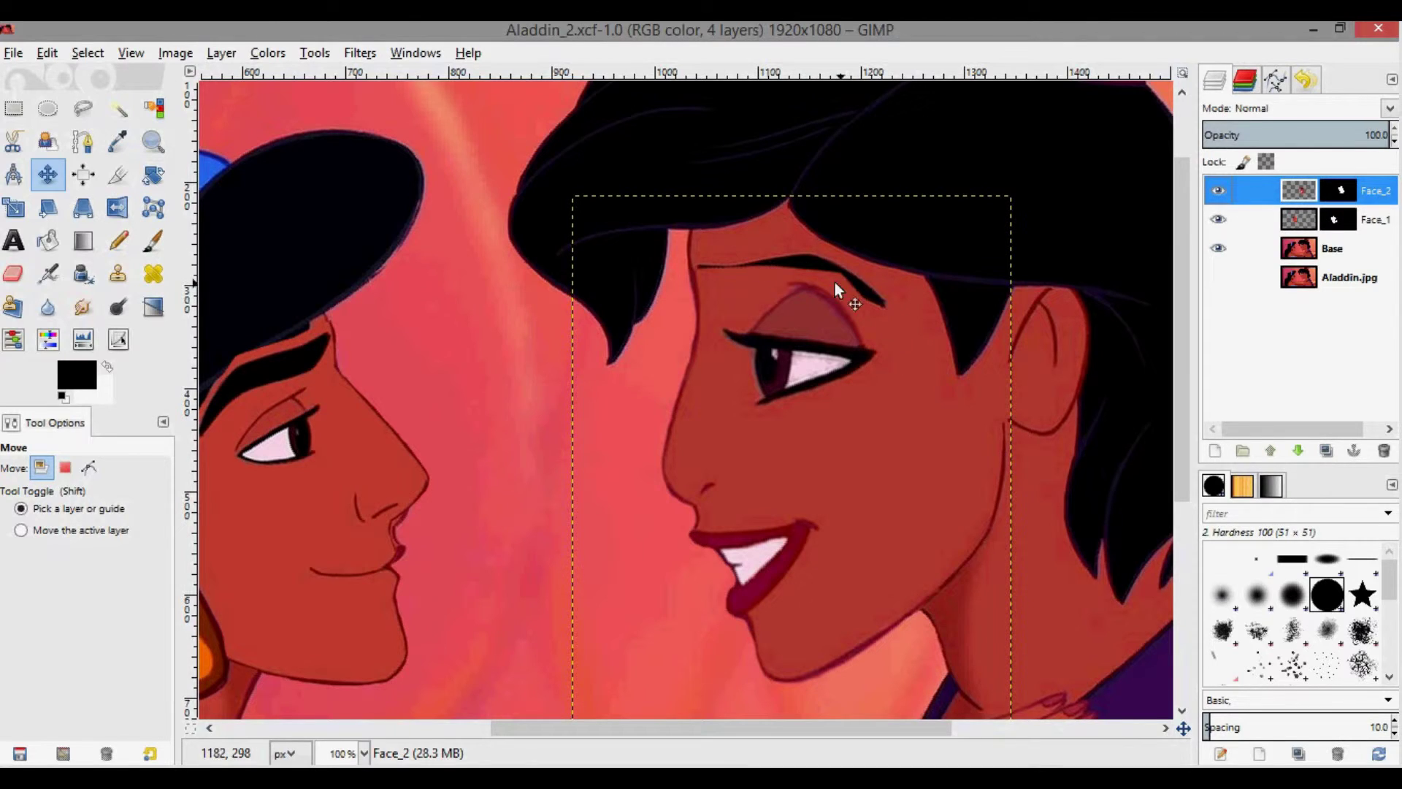
click(713, 261)
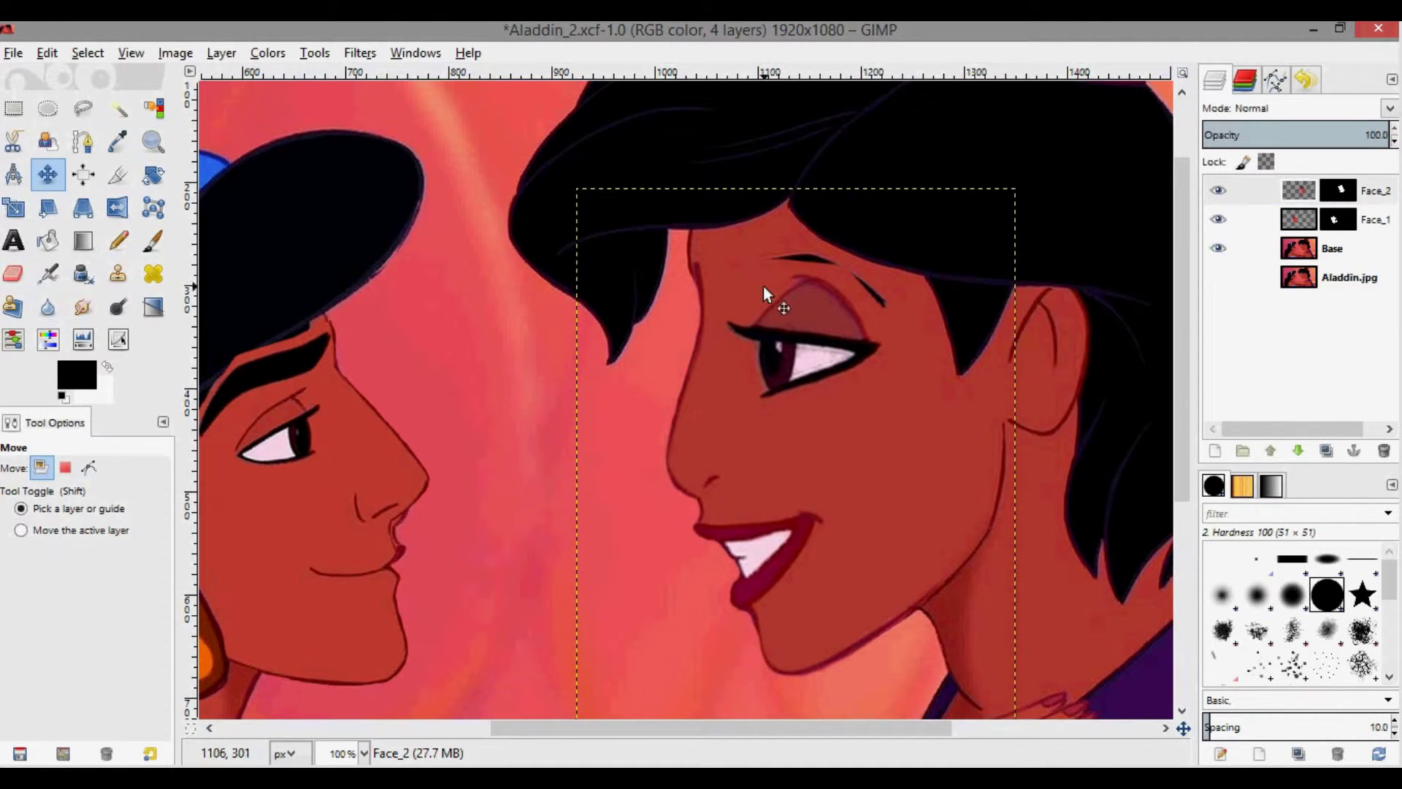
key(ctrl+z)
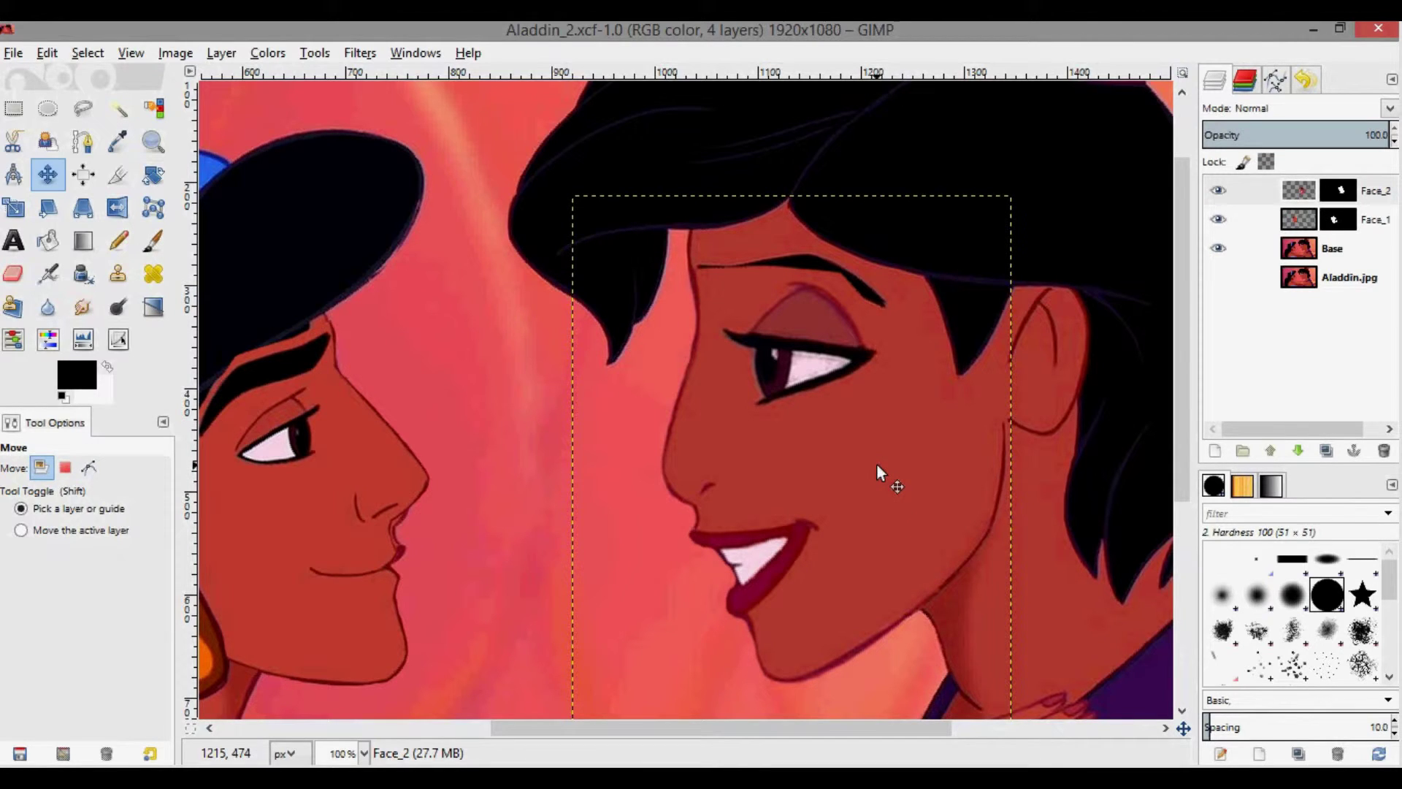
Clone skin from Face_2's cheek over Aladdin's old eyebrow on the Base layer with a size 20 brush, undoing the stray stroke.
click(121, 275)
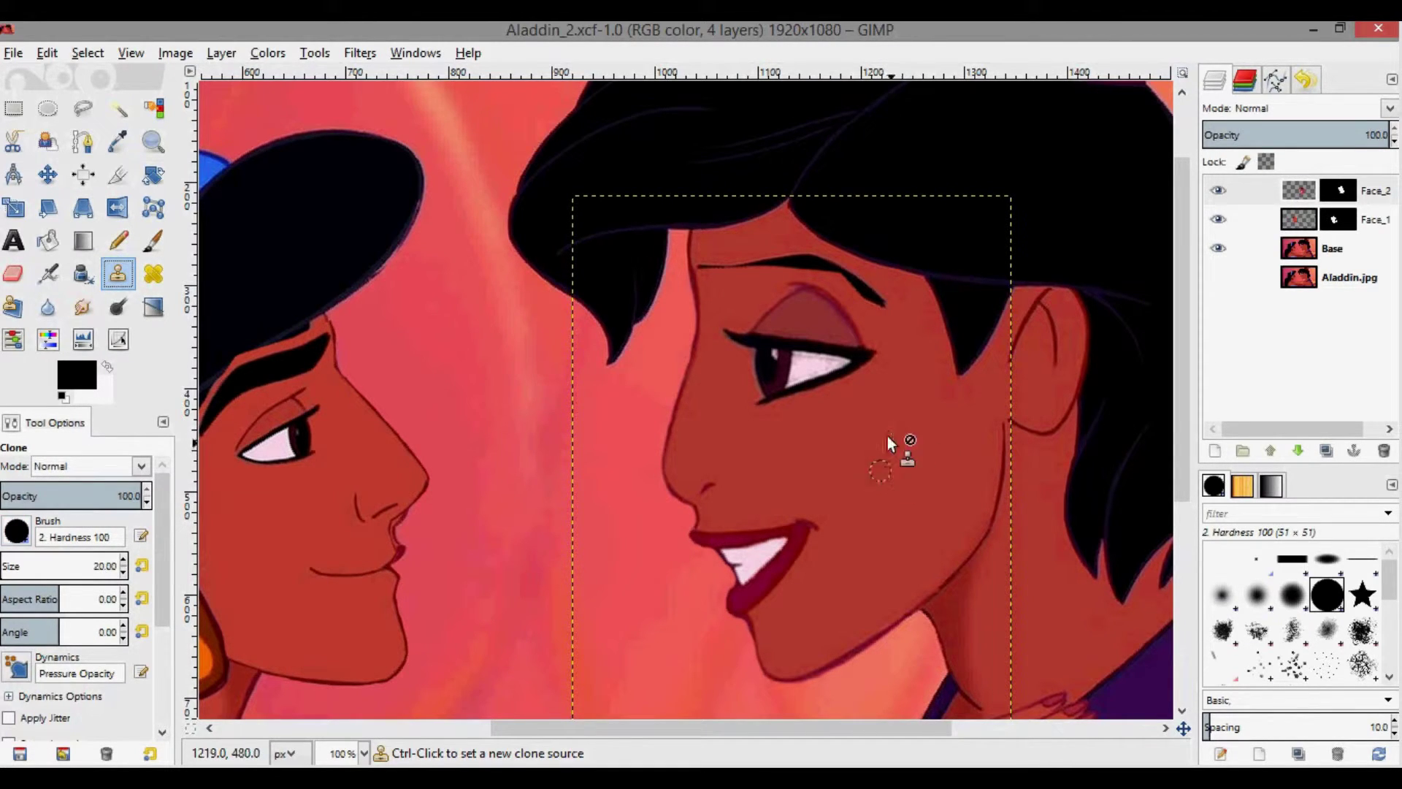
ctrl+click(865, 469)
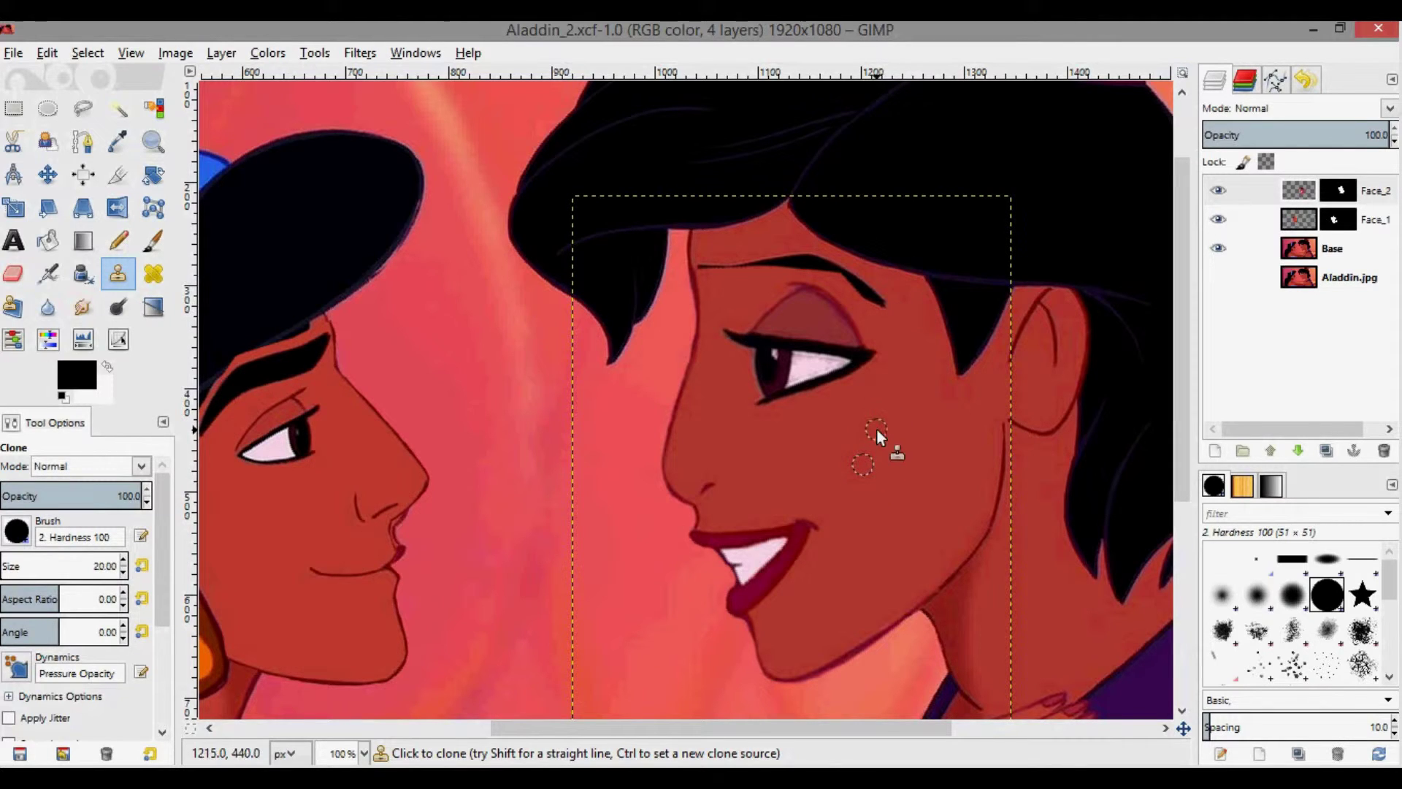
drag(891, 317, 869, 297)
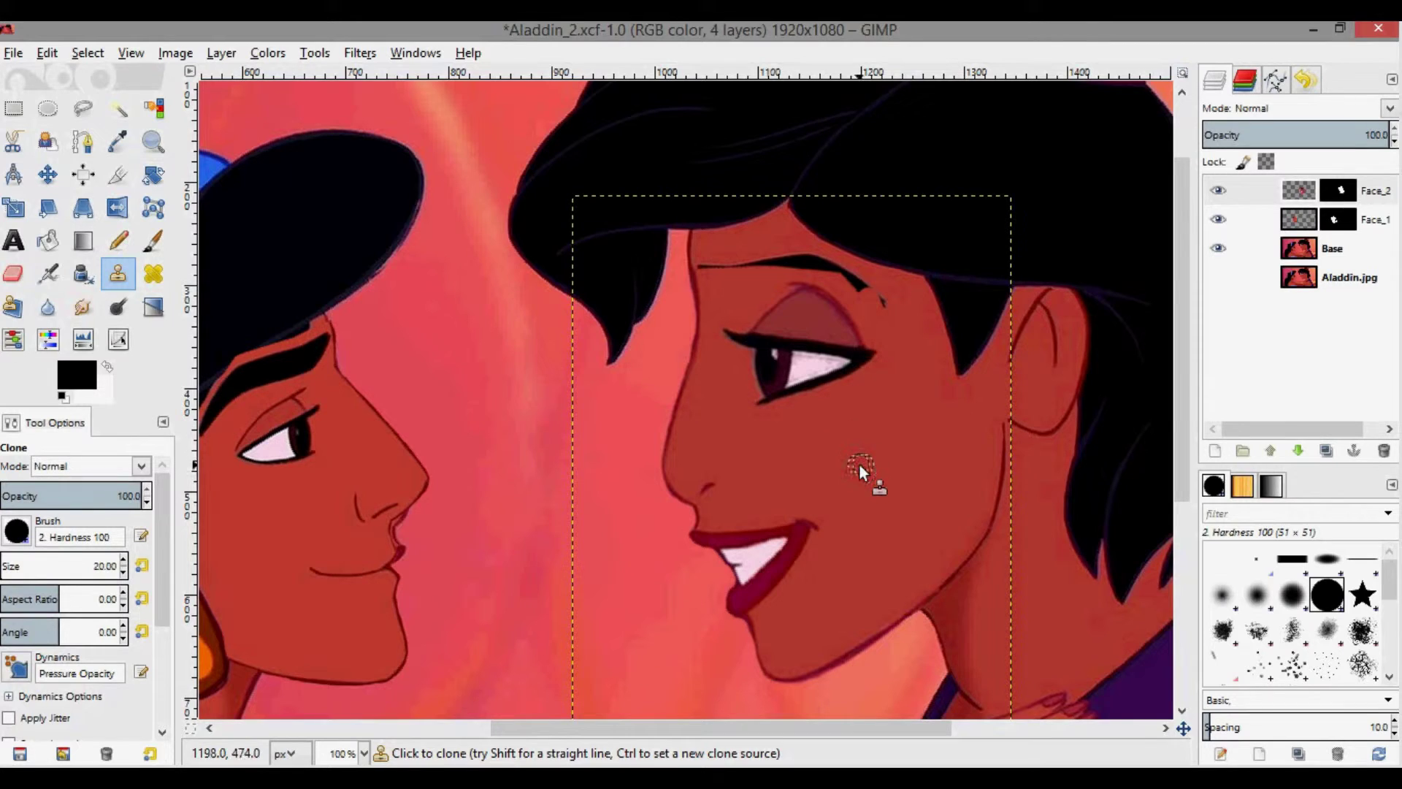
click(1306, 248)
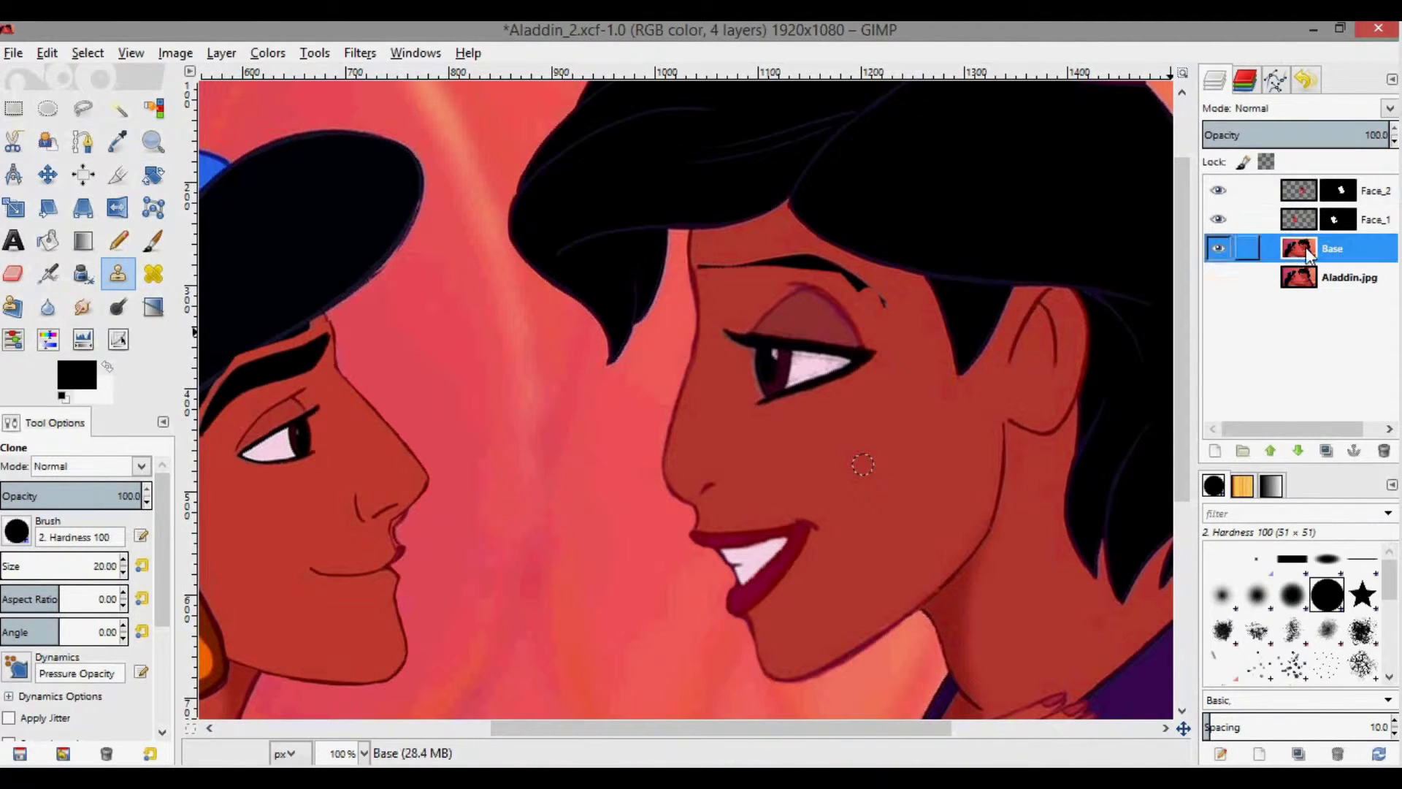
mouse_move(892, 307)
mouse_down()
mouse_move(834, 269)
mouse_move(770, 259)
mouse_move(822, 281)
mouse_up()
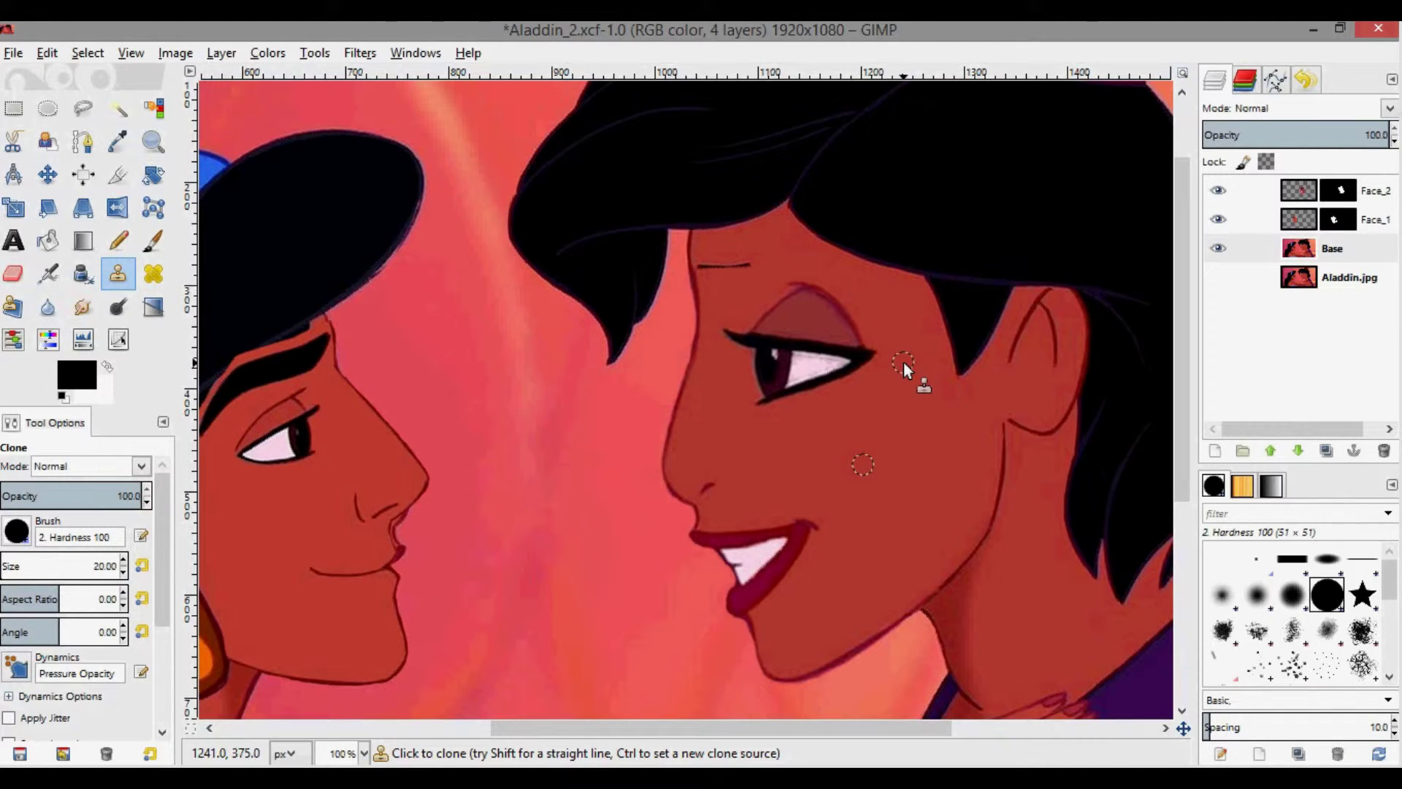
drag(904, 363, 851, 269)
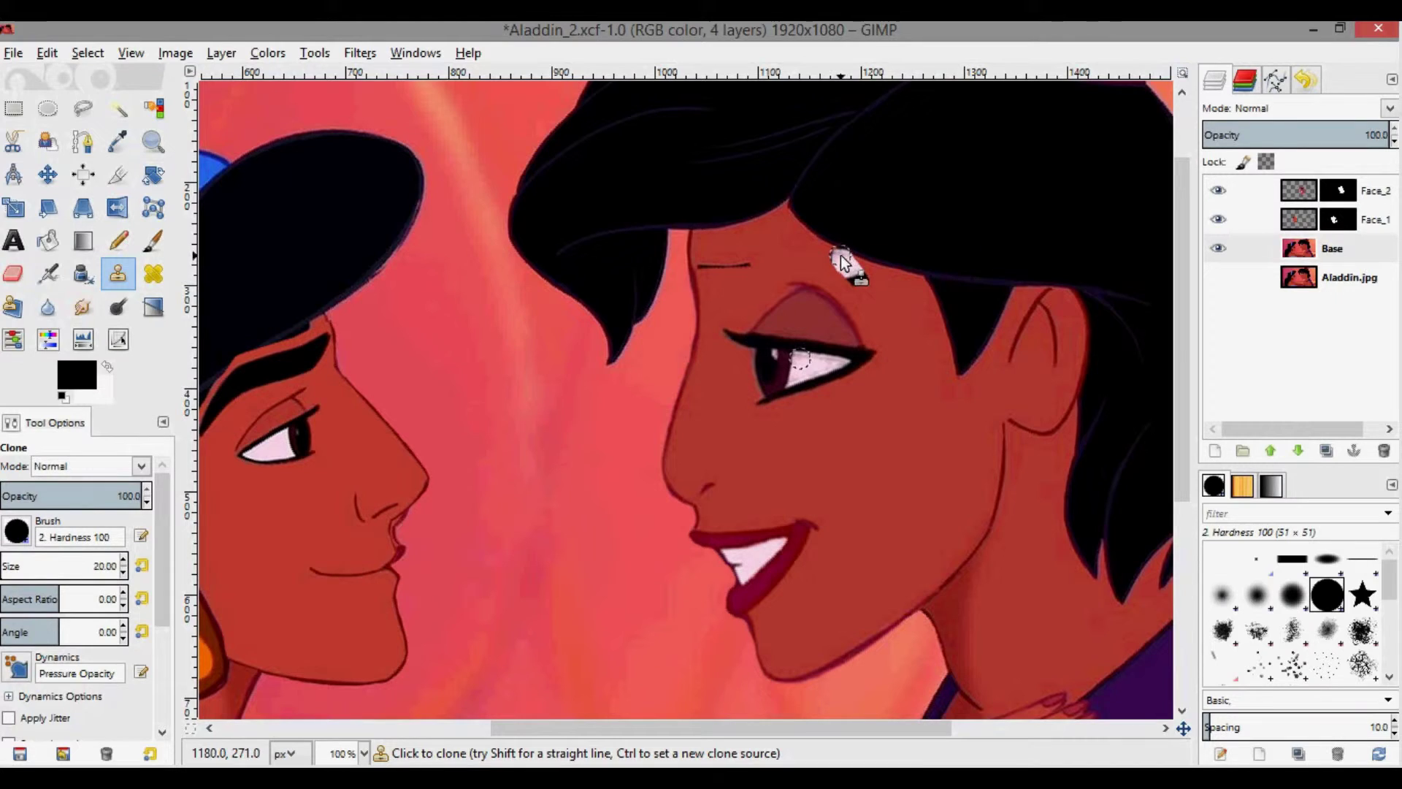
key(ctrl+z)
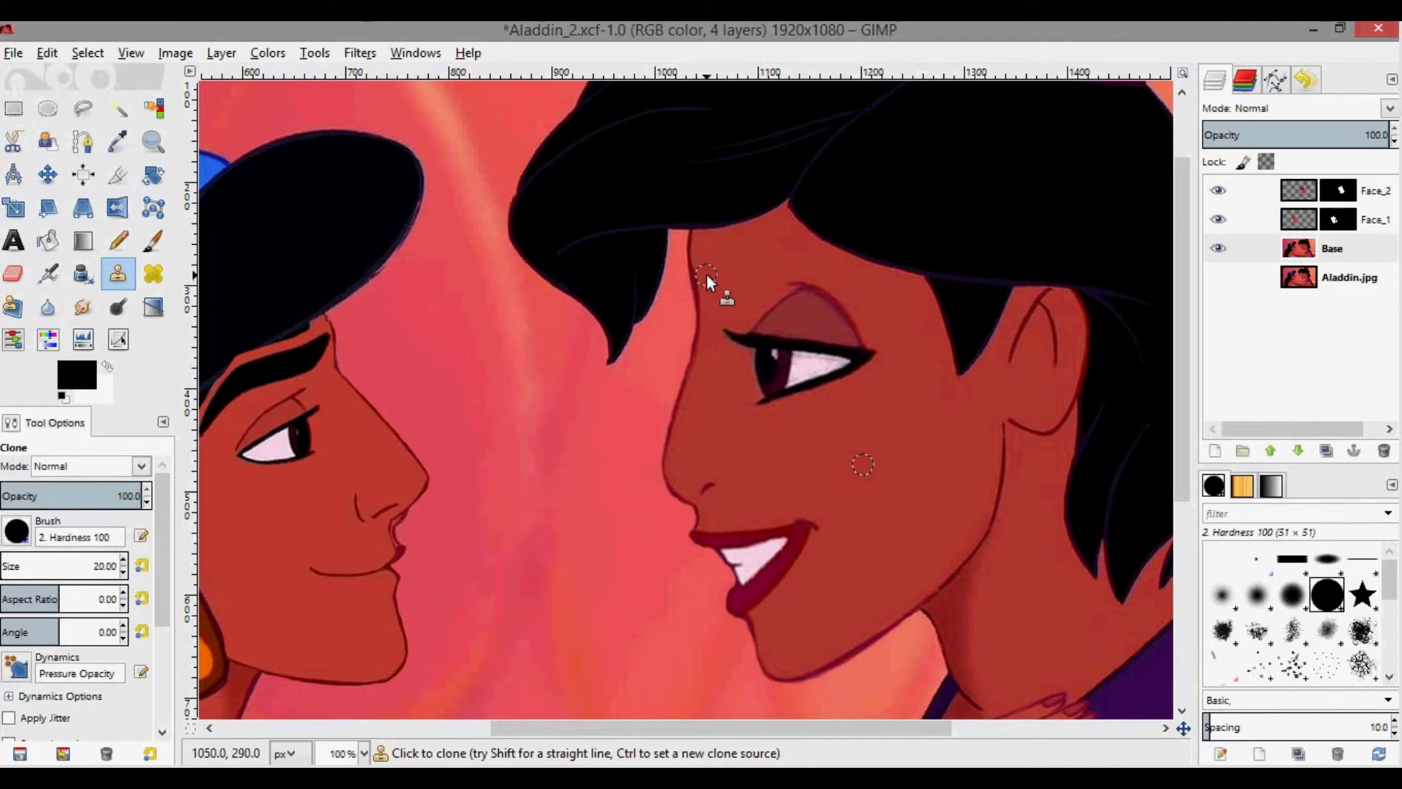
Clone skin over the leftover brow mark beside the forehead outline on the Face_2 layer.
key(Home)
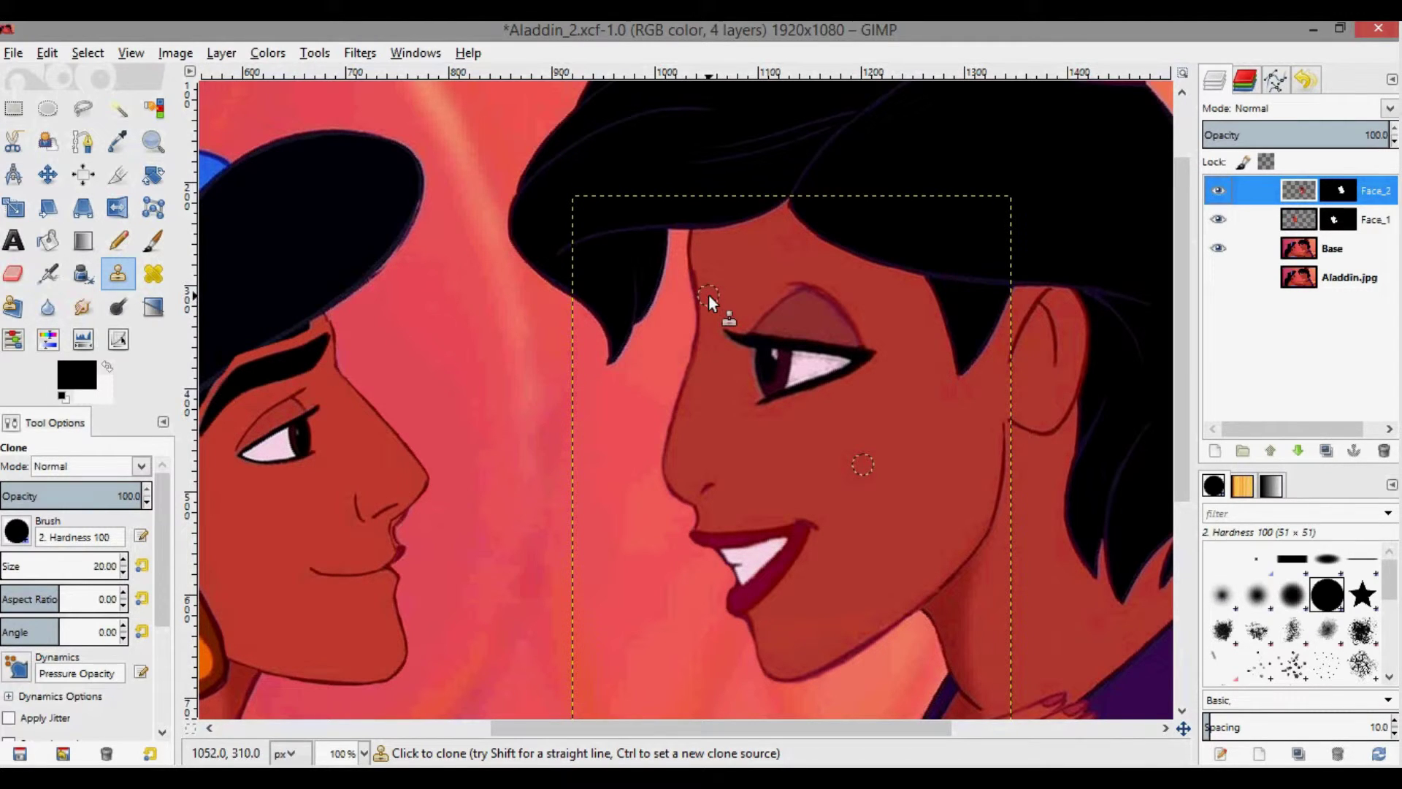
scroll(734, 277, up, 2)
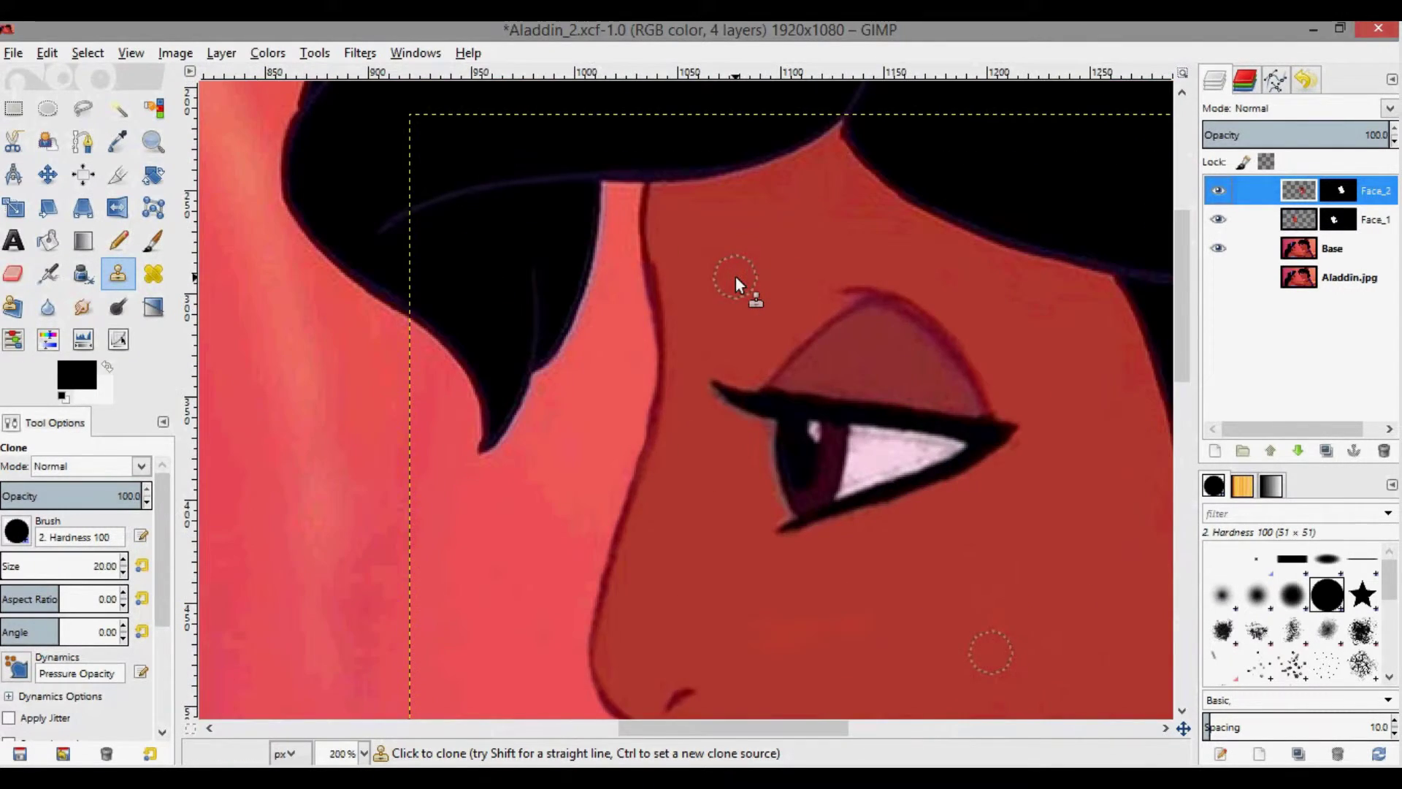
click(670, 260)
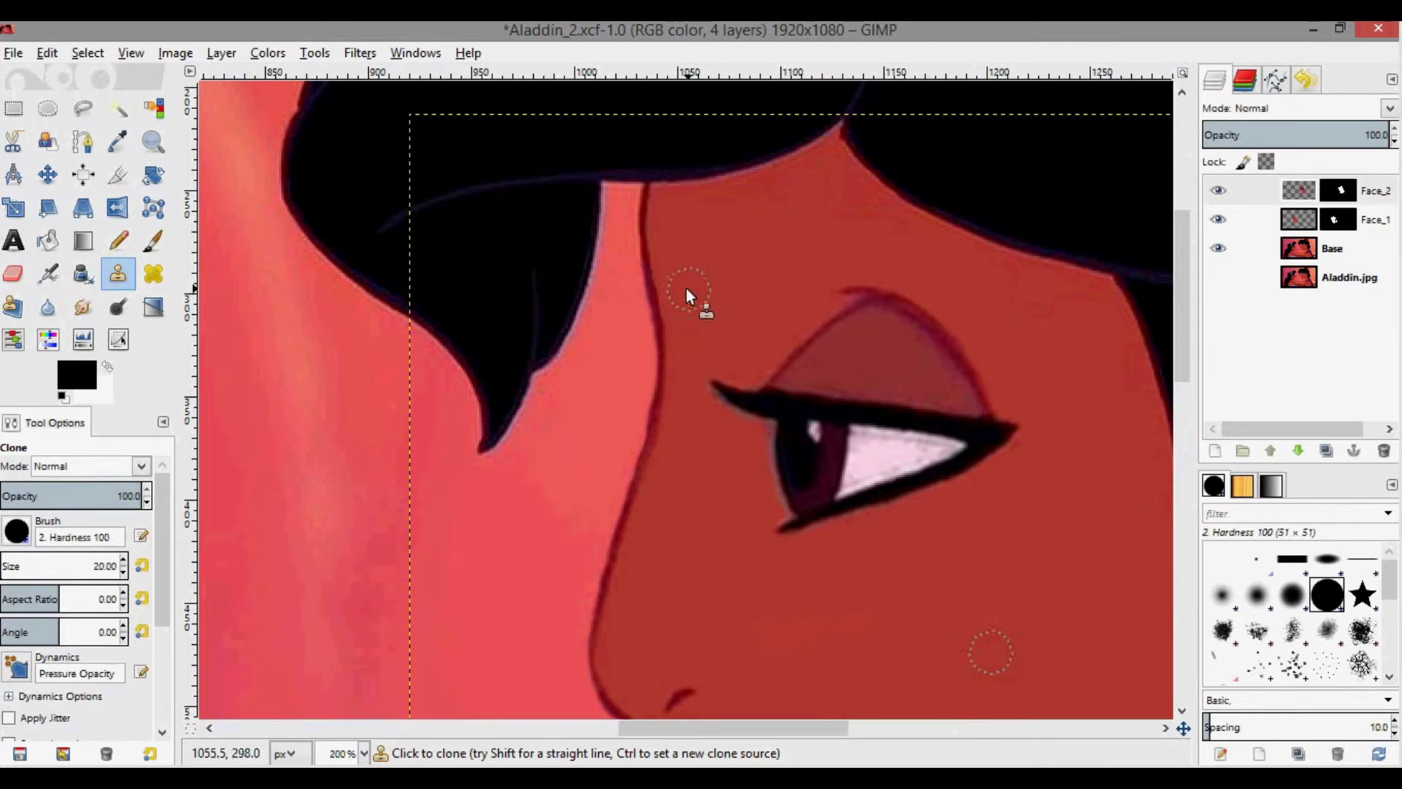
Set the clone brush size to 5 and try retouching the forehead outline from a source on the Base layer.
key(minus)
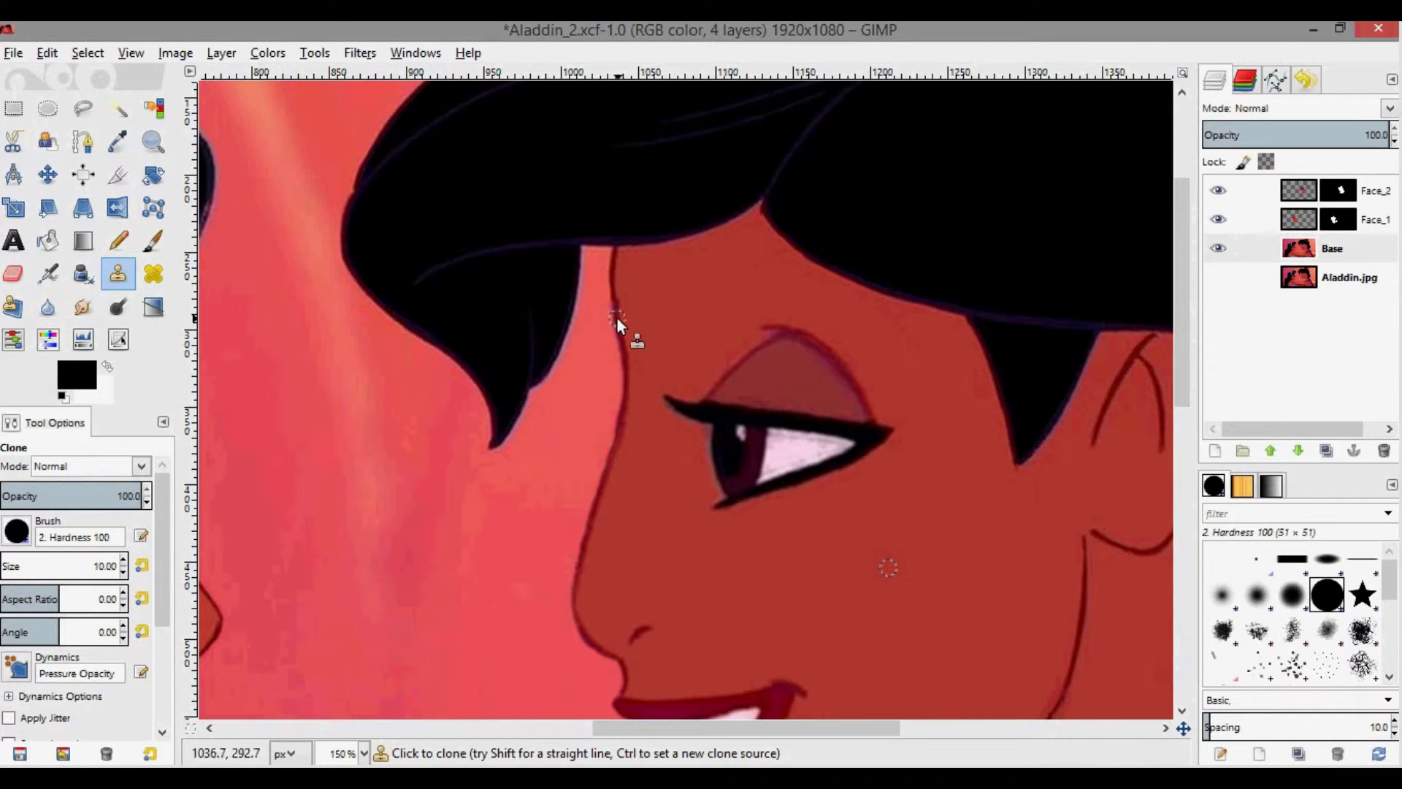
scroll(612, 304, up, 3)
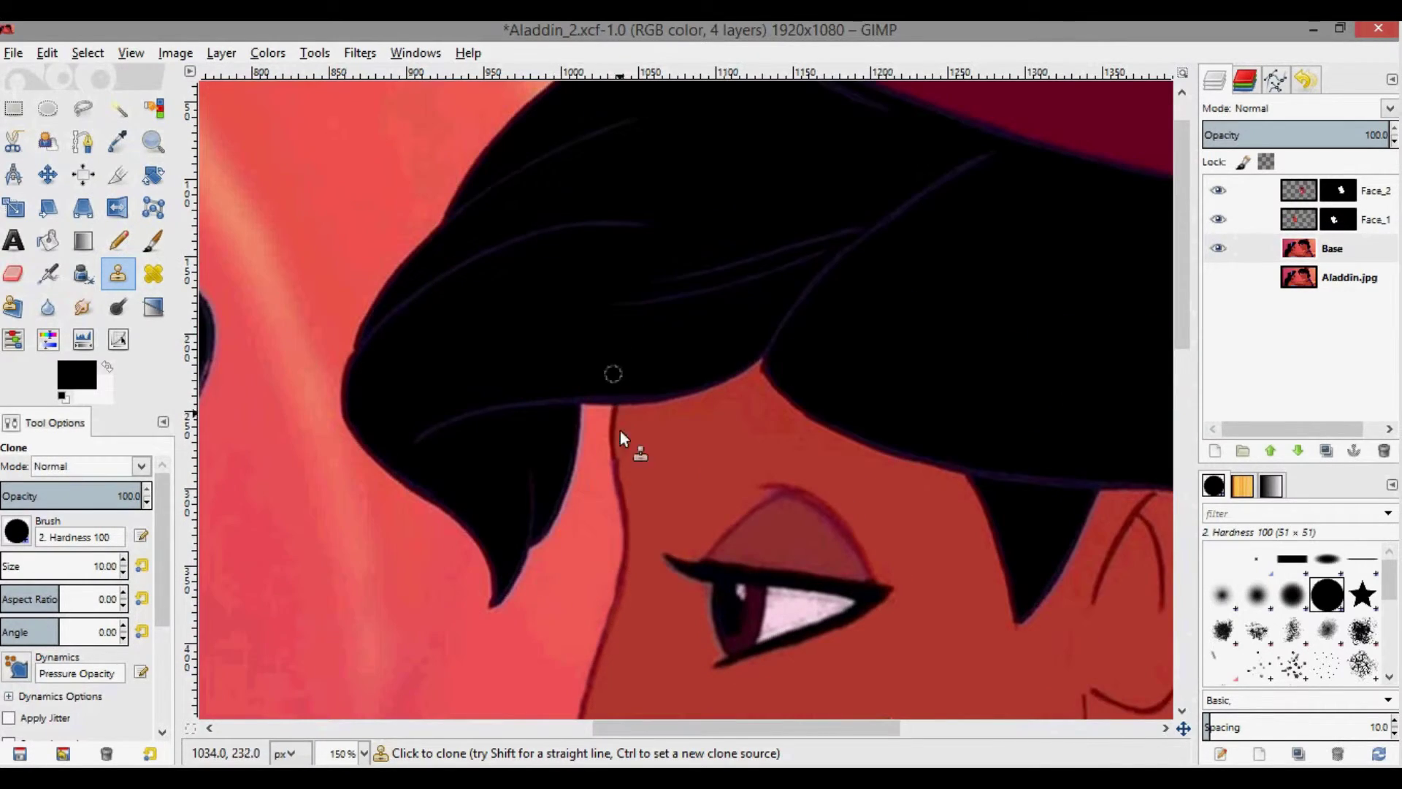
key(plus)
key(plus)
key(plus)
key(plus)
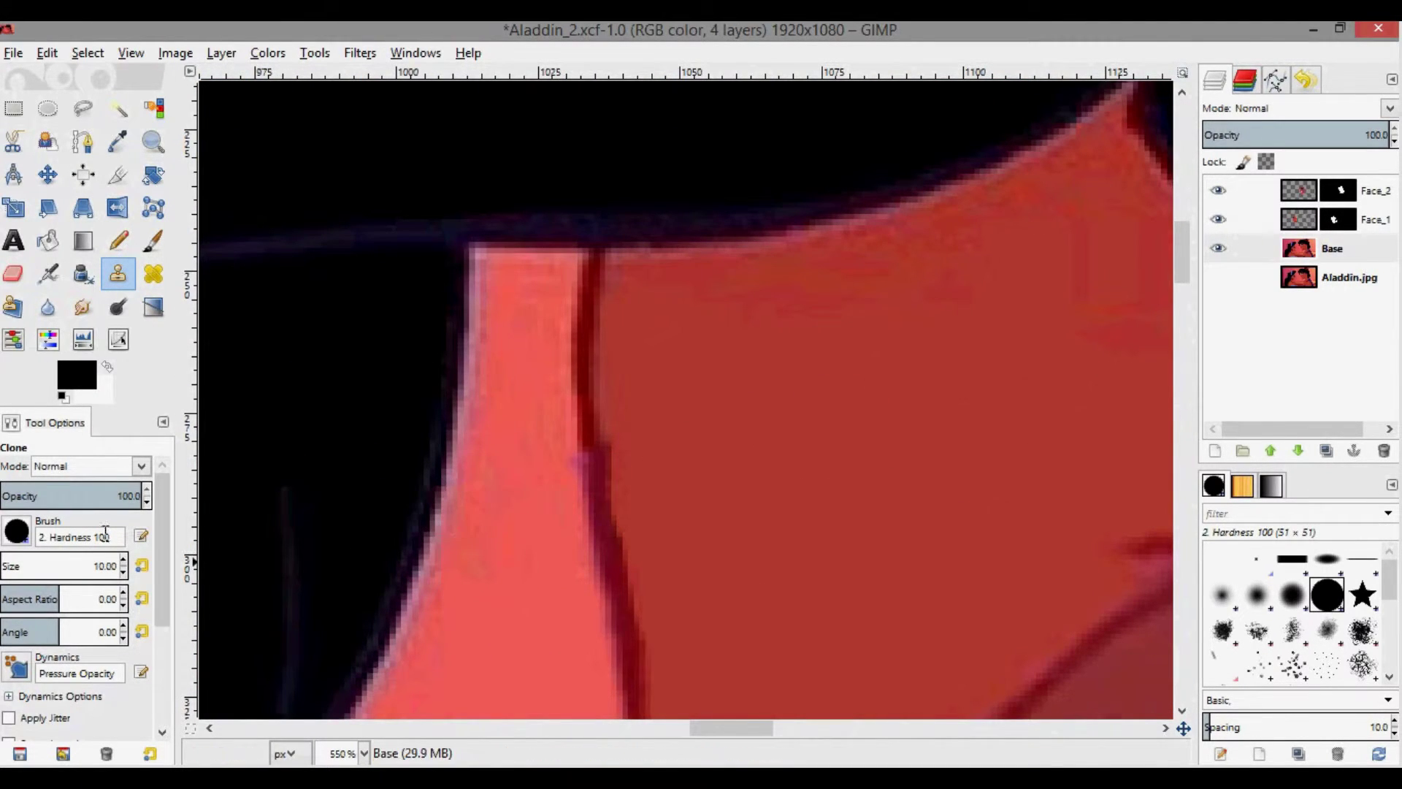
click(123, 576)
click(123, 576)
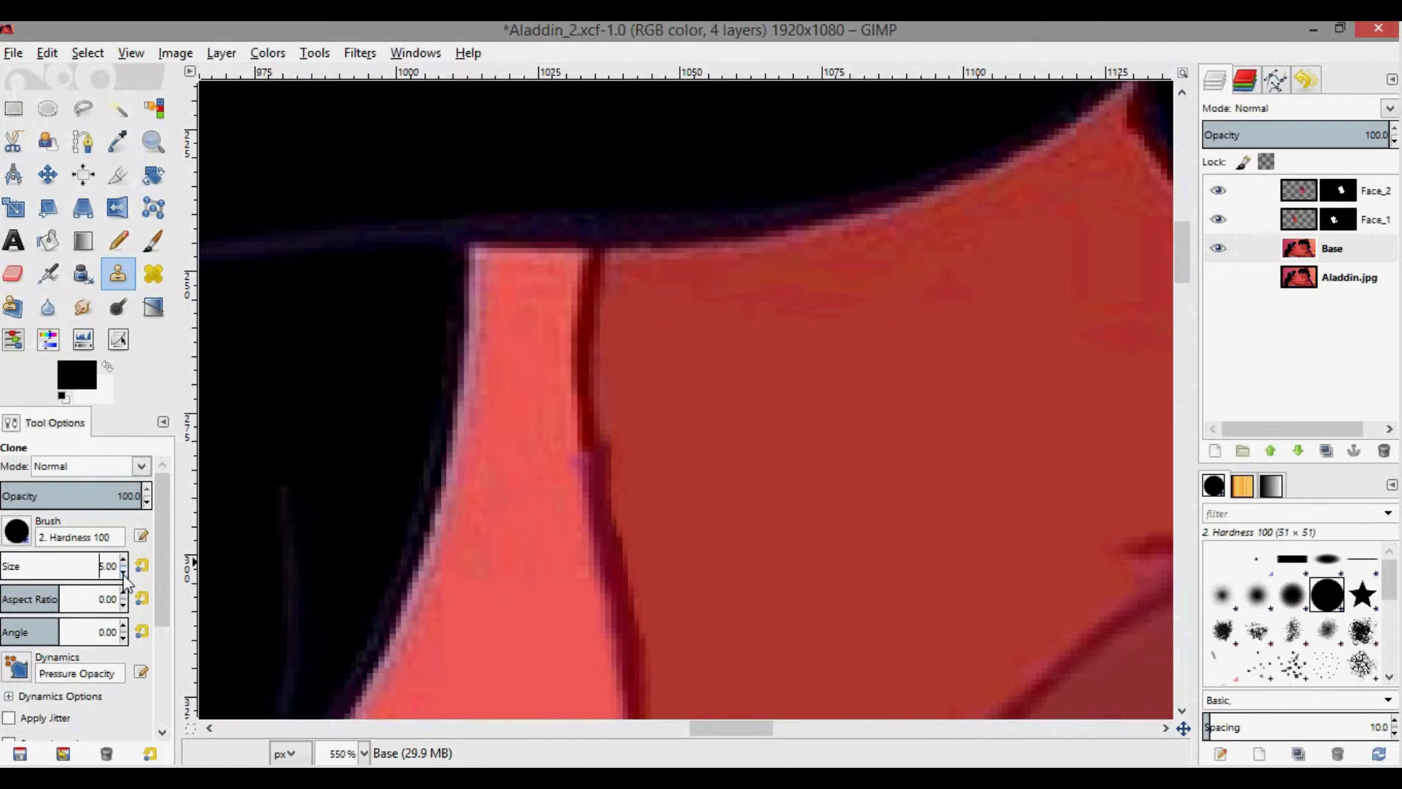
ctrl+click(594, 479)
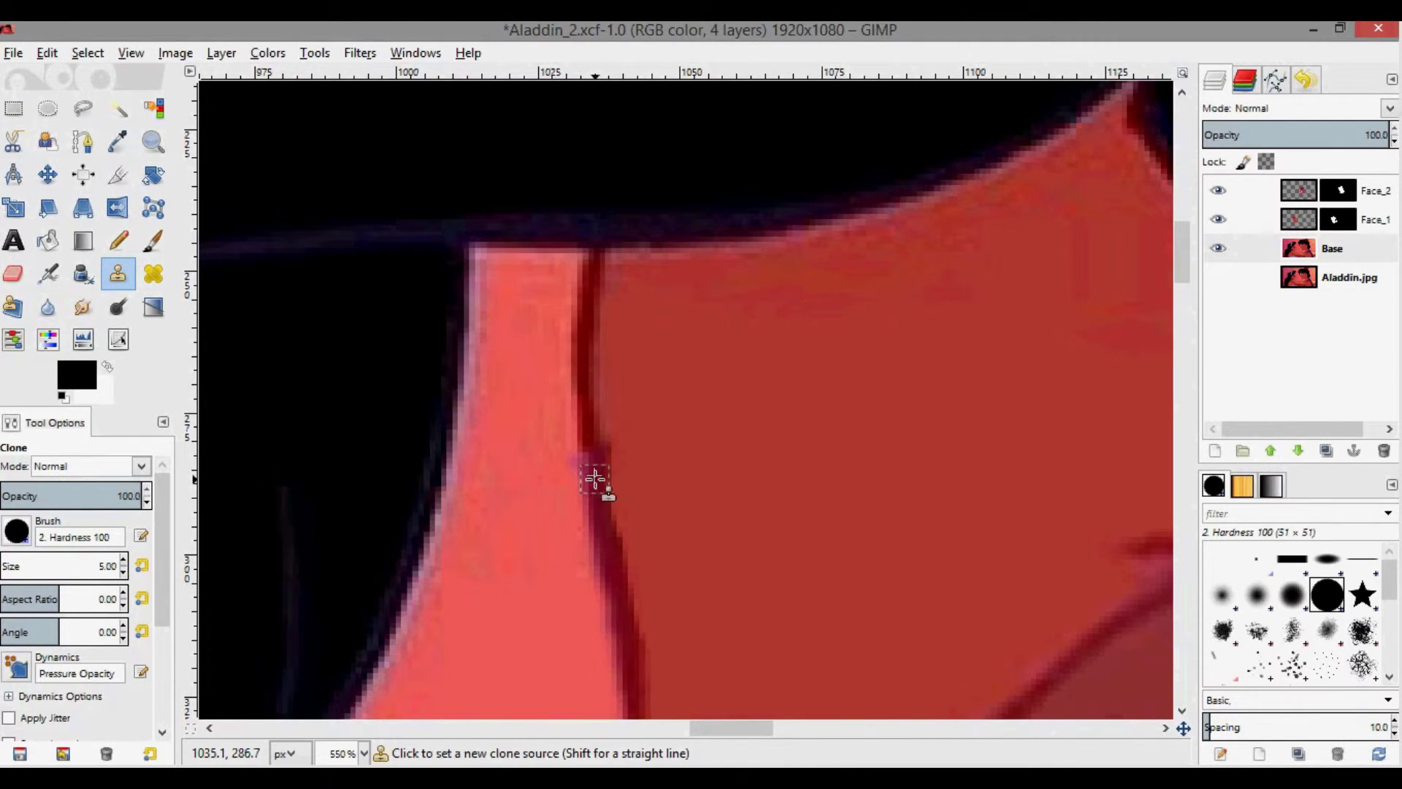
click(590, 438)
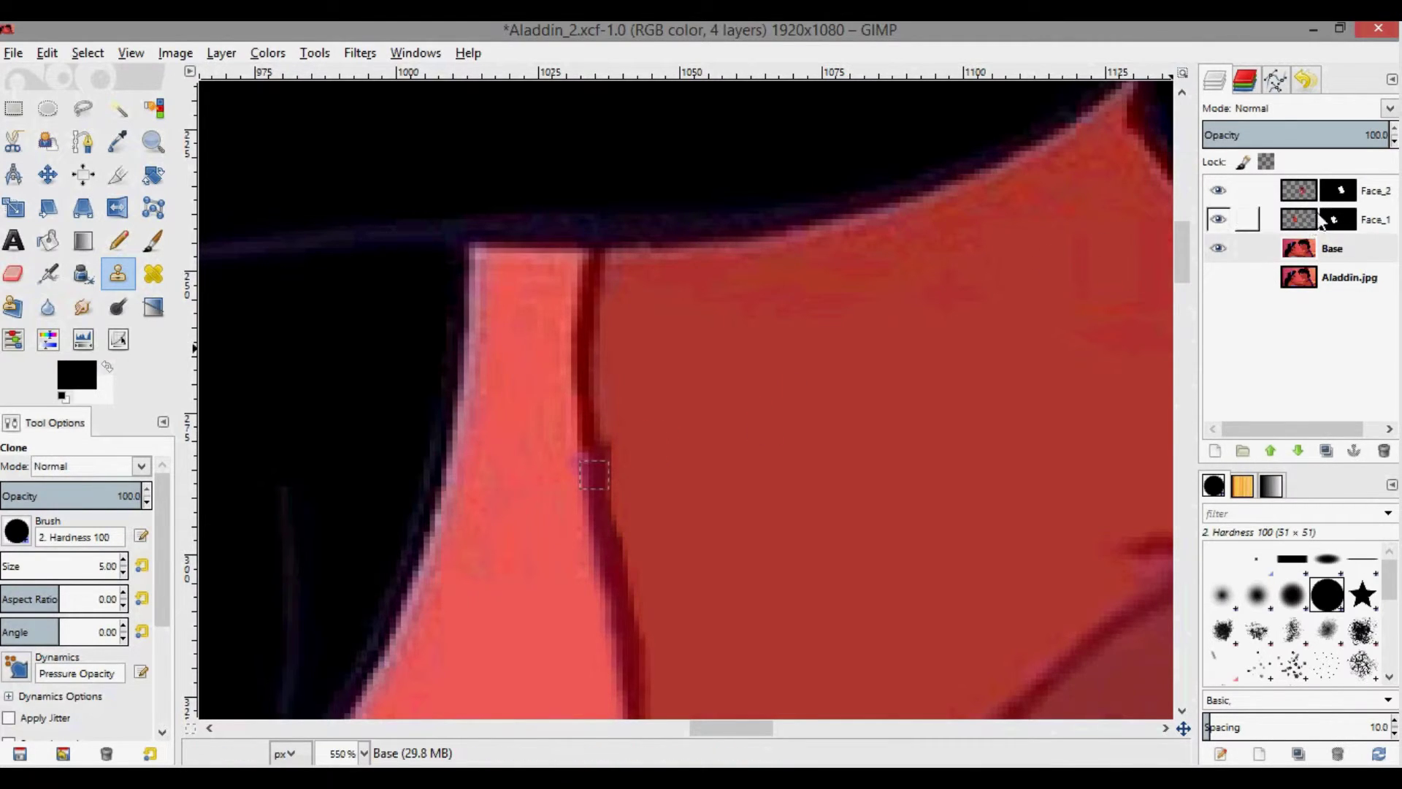
Sample Face_2's purple outline and clone it over Aladdin's forehead line on the Base layer up to the hairline.
click(1293, 191)
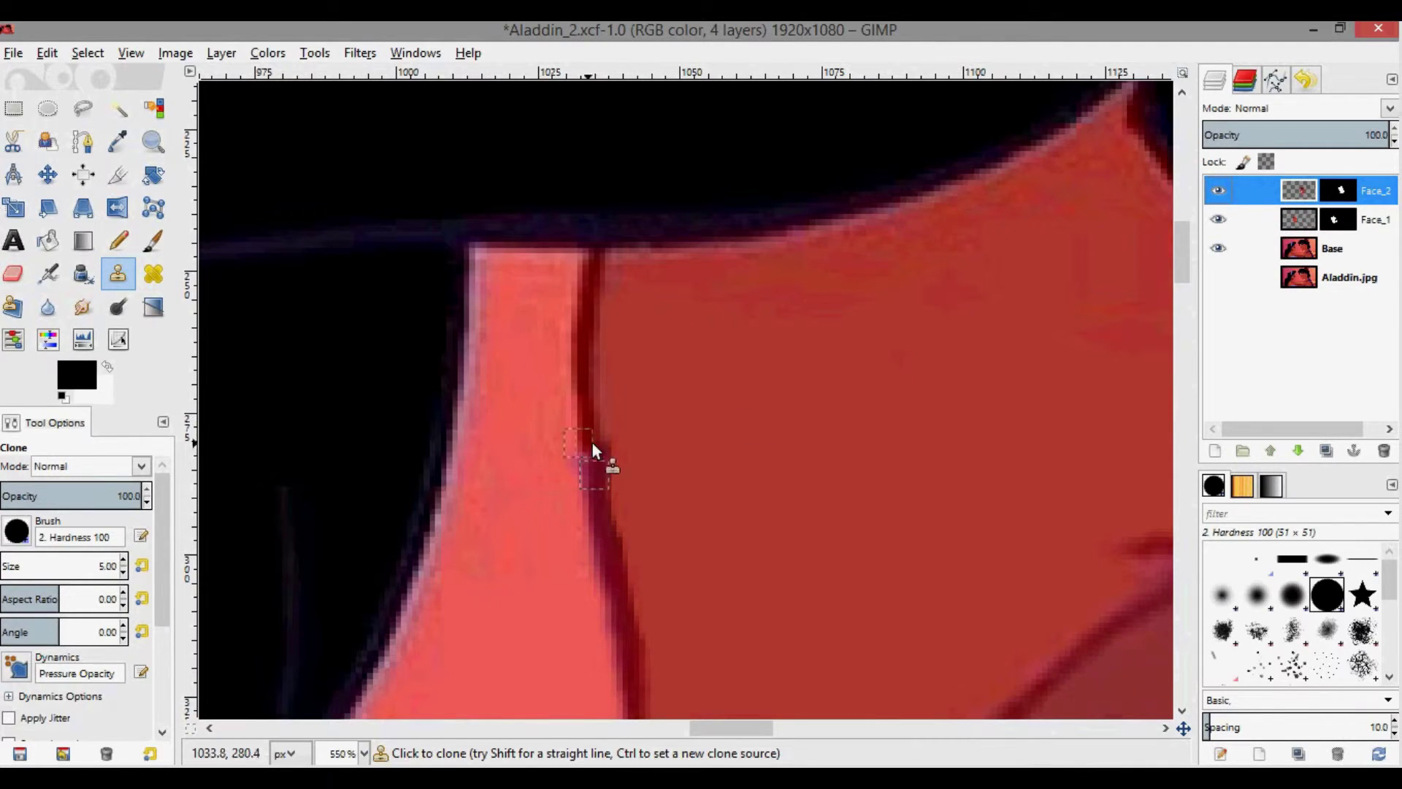
ctrl+click(589, 469)
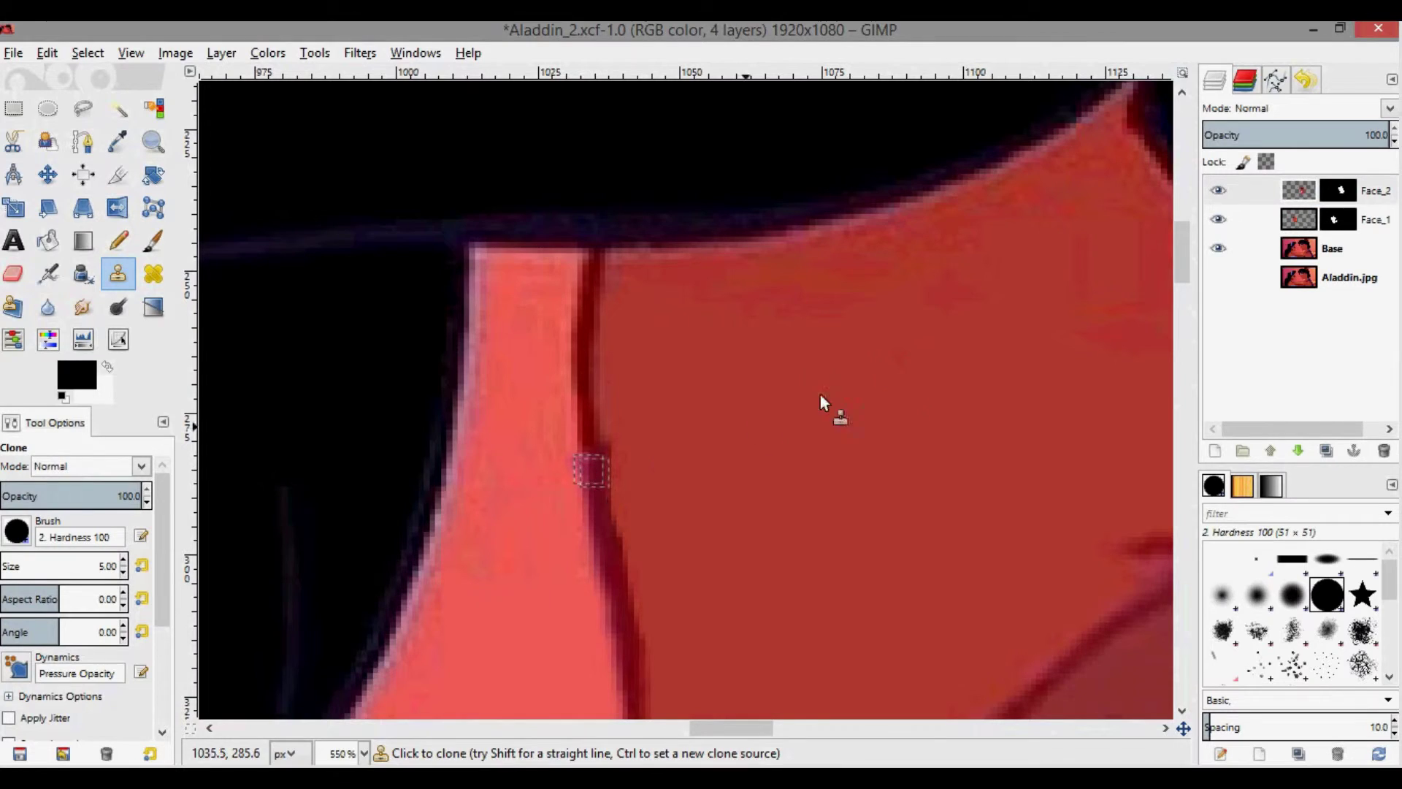
click(1310, 255)
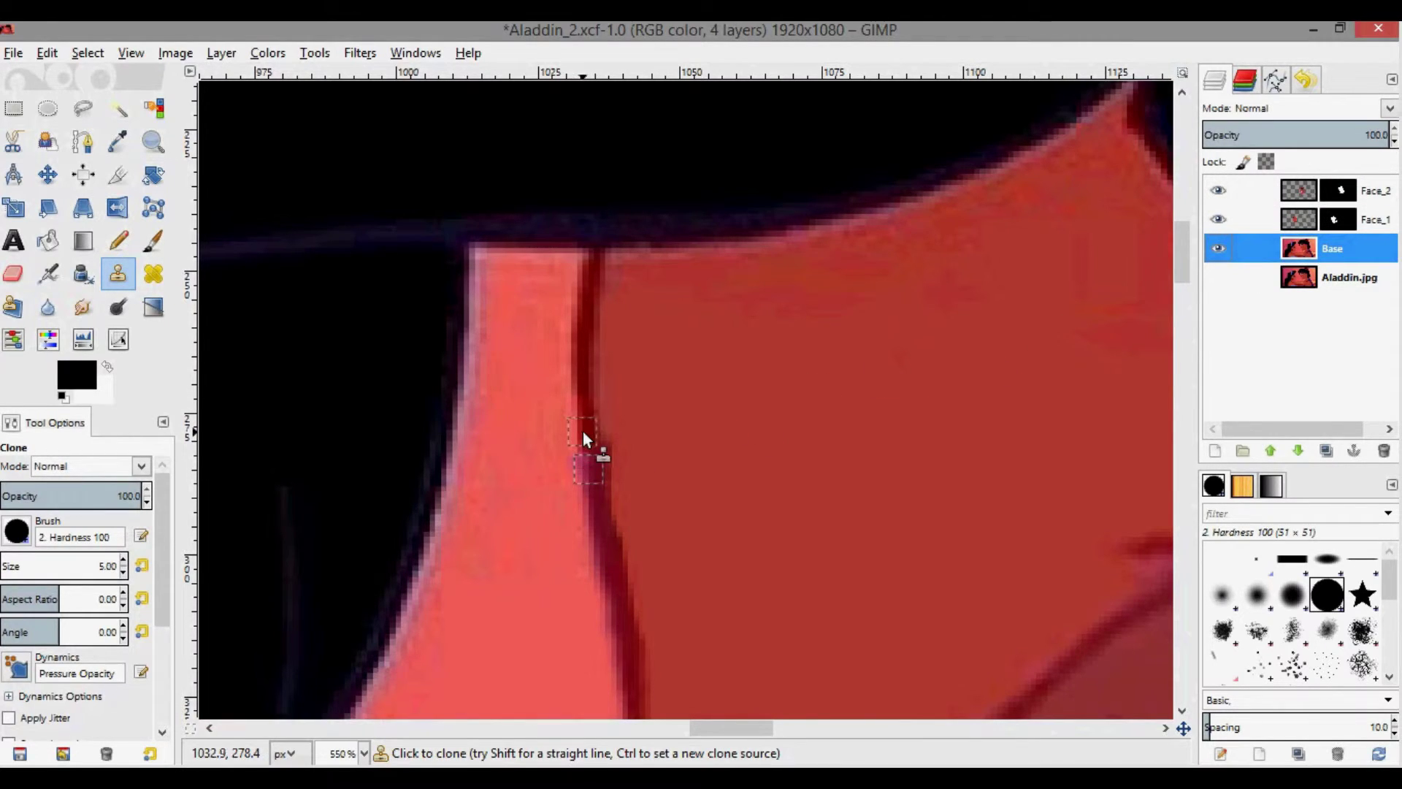
click(589, 432)
drag(590, 416, 594, 268)
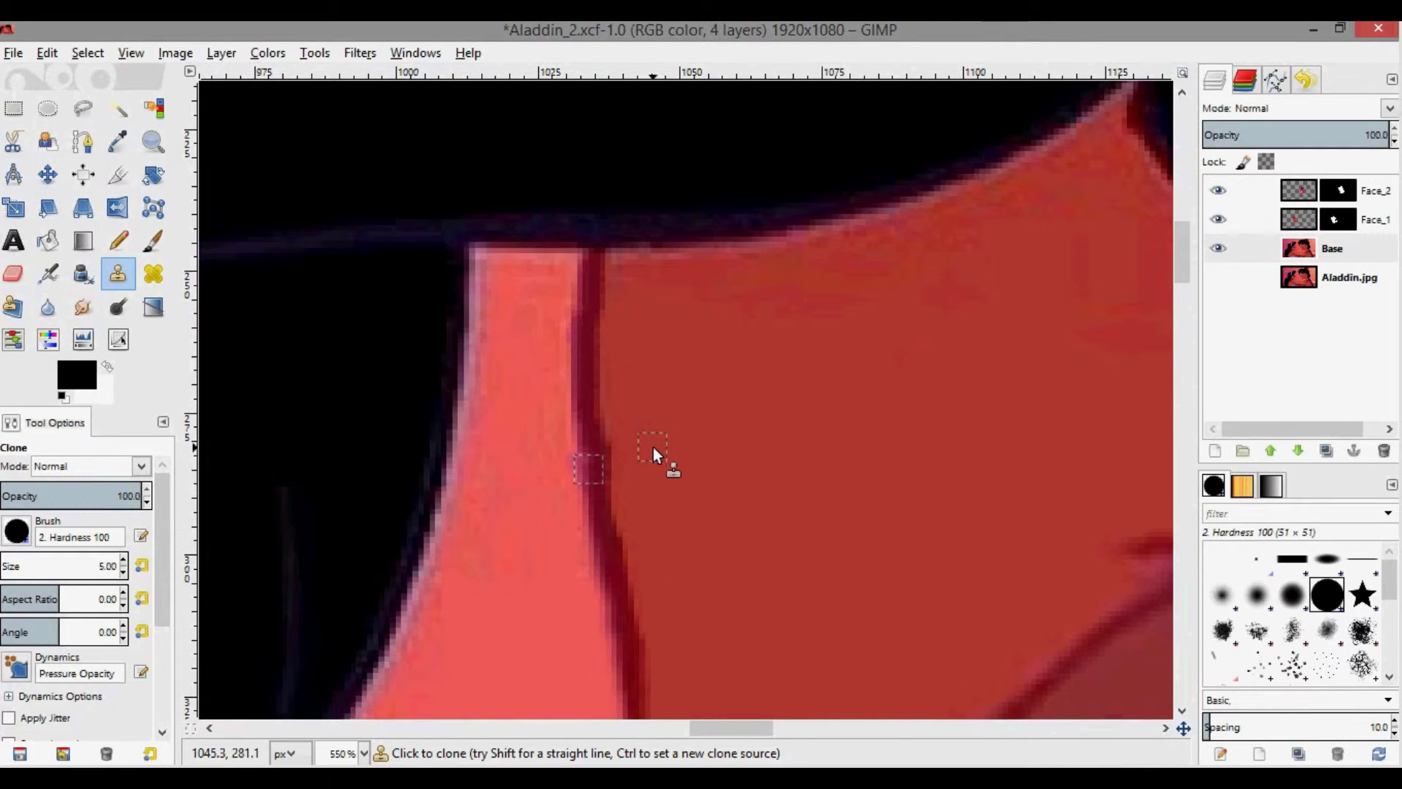
Sample Face_2's dark outline under the lower lip and clone it down Aladdin's chin line on the Base layer.
key(ctrl+shift+j)
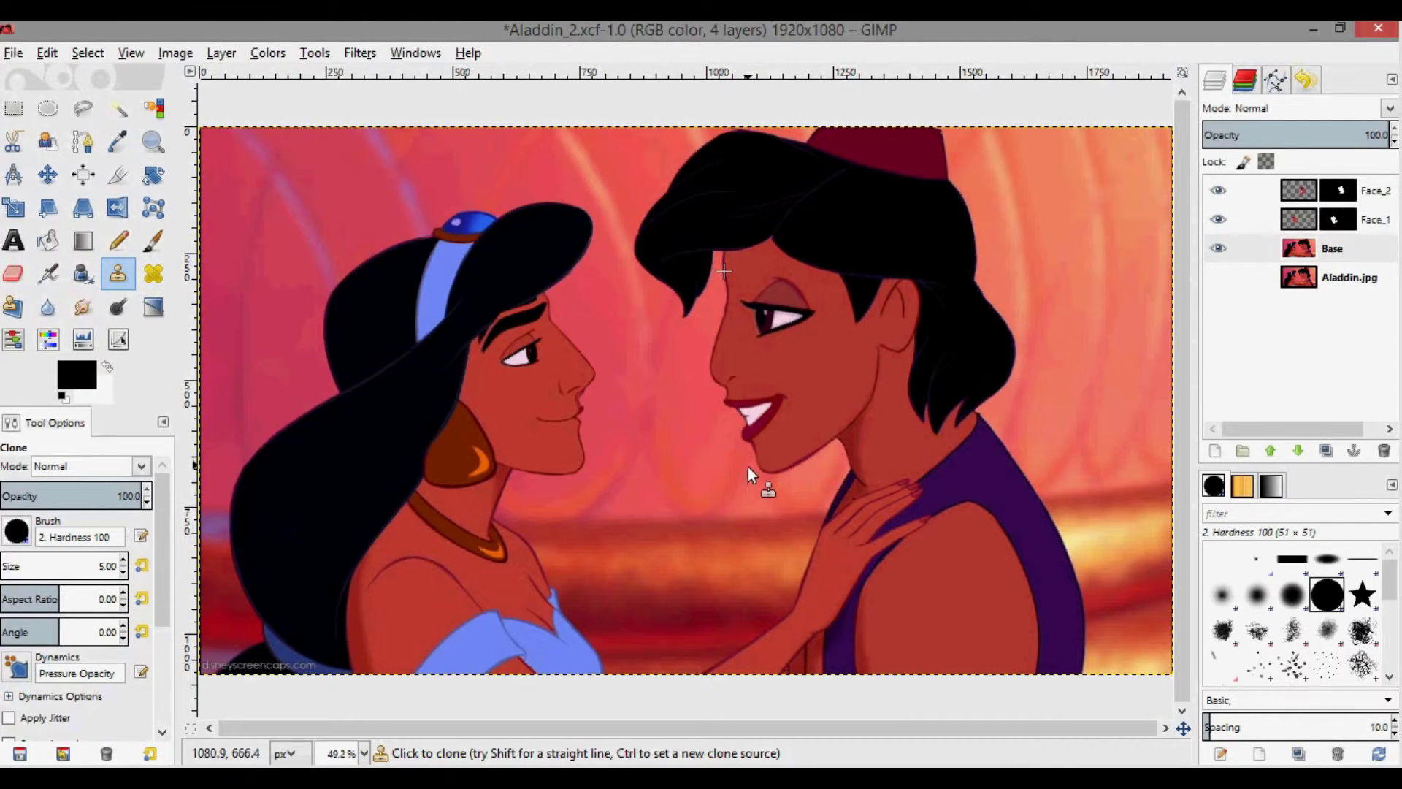
scroll(747, 471, up, 6)
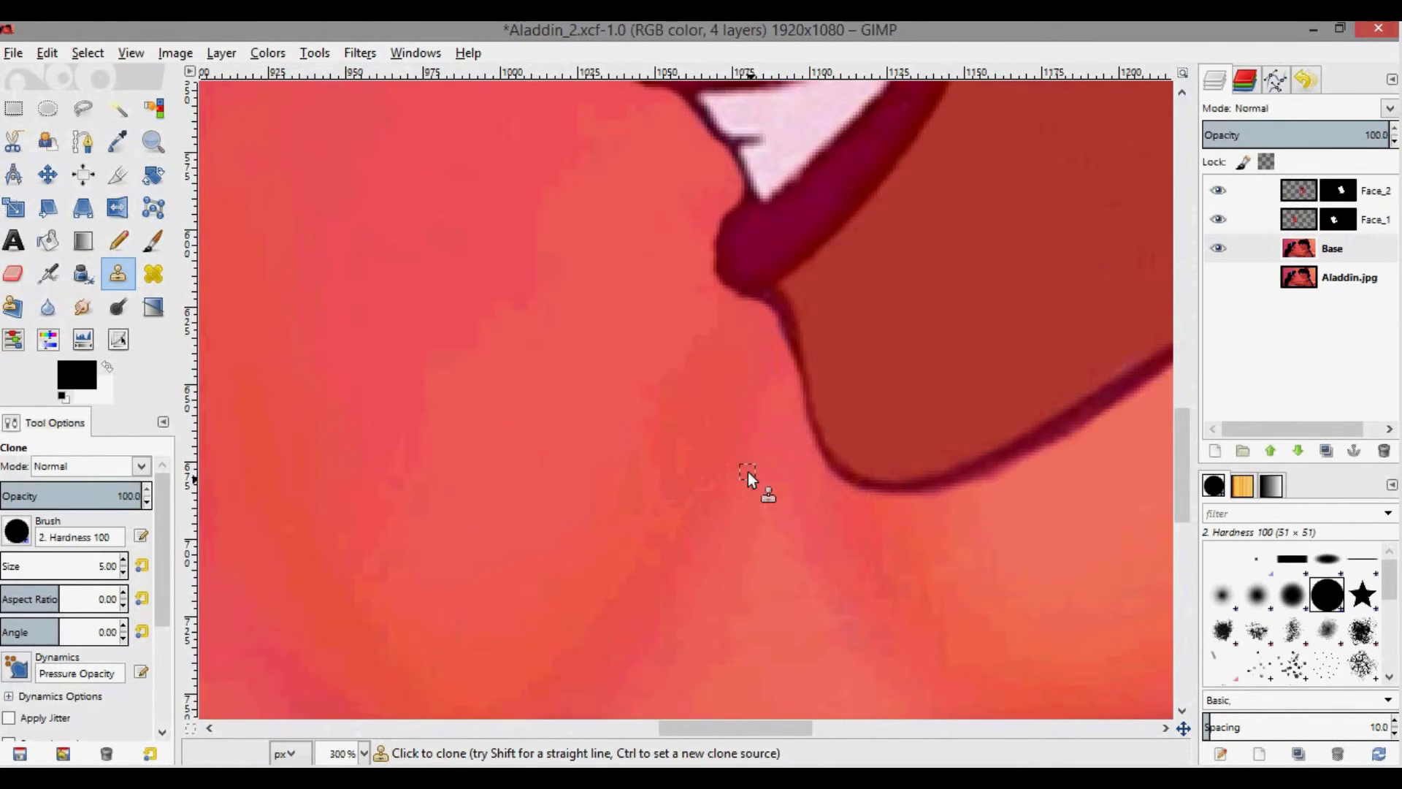
scroll(748, 472, up, 1)
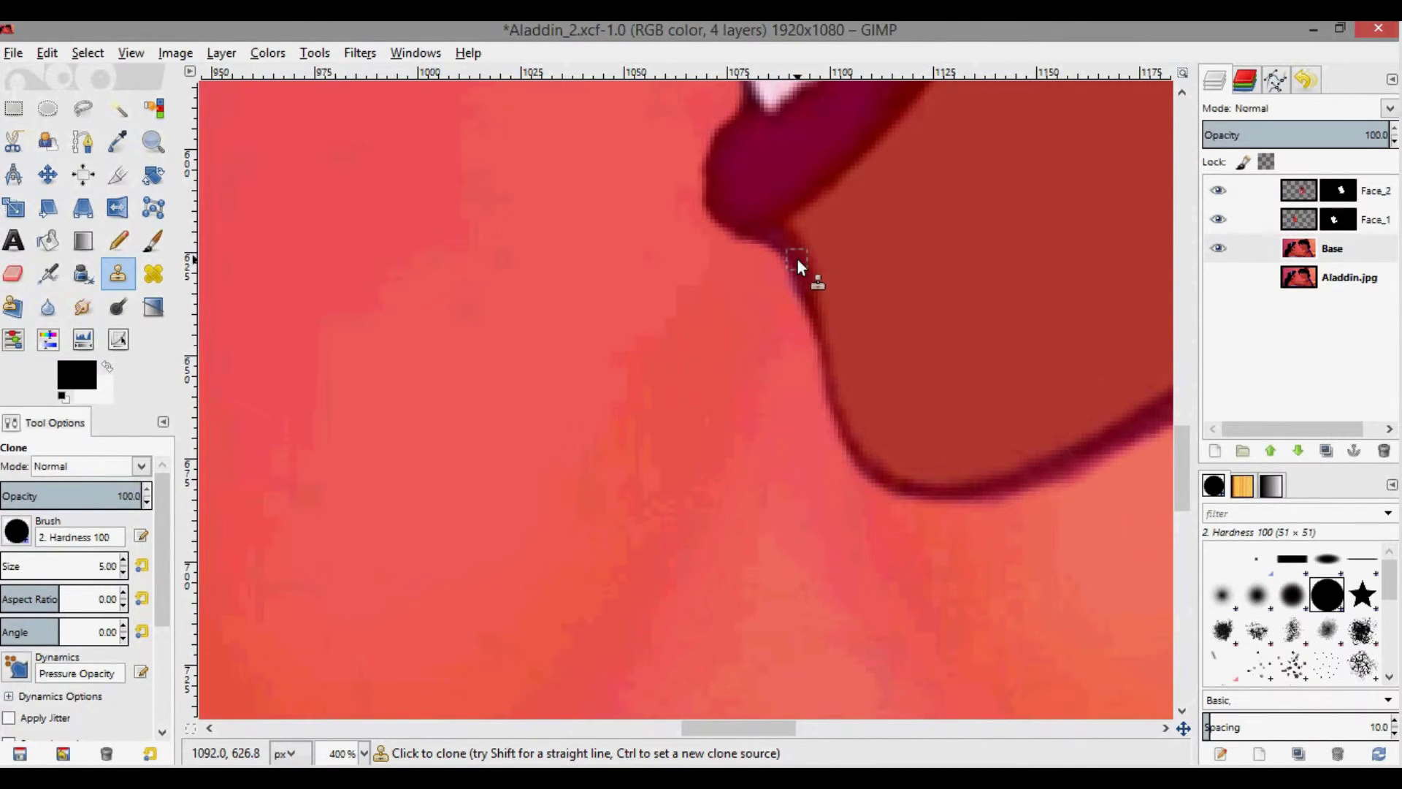
click(1300, 196)
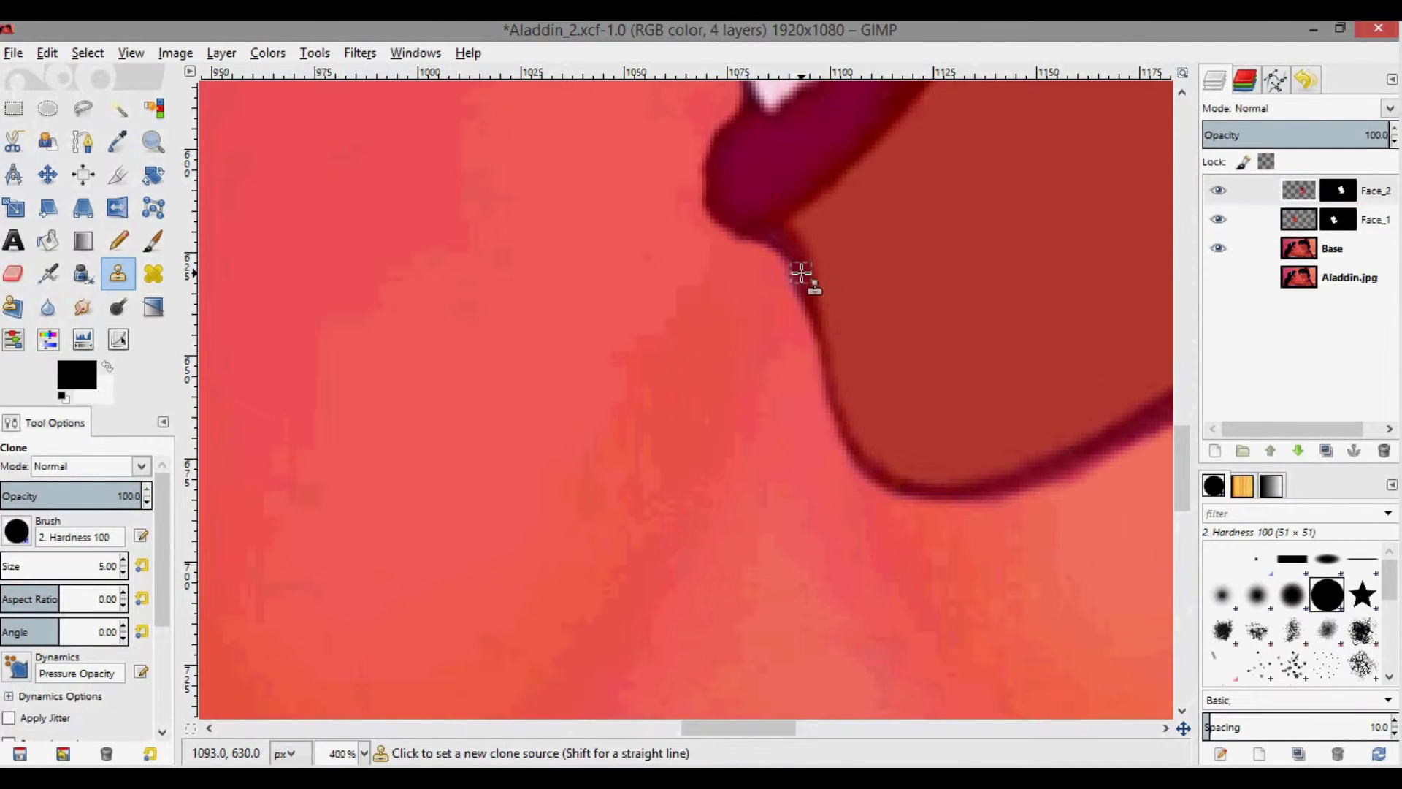
click(1256, 248)
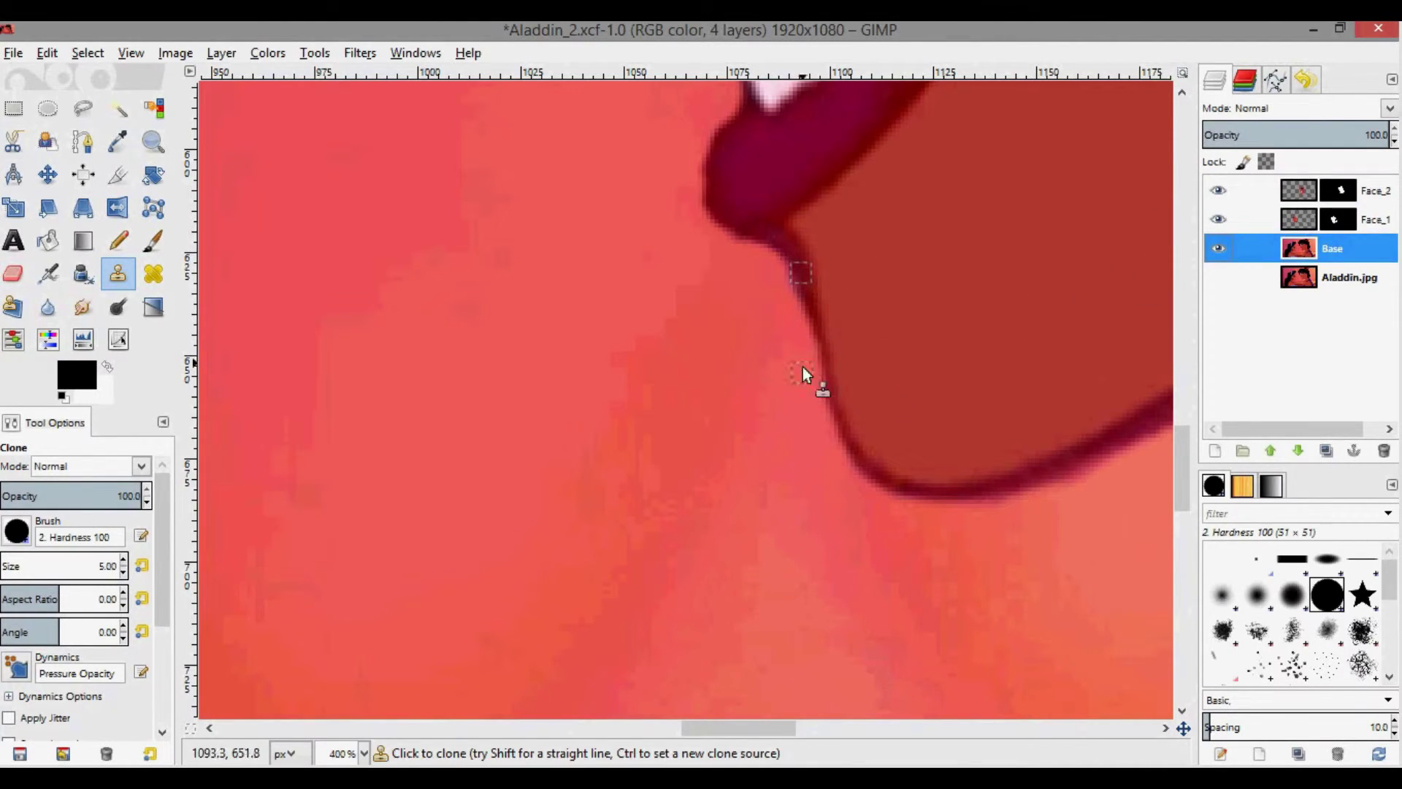
click(808, 304)
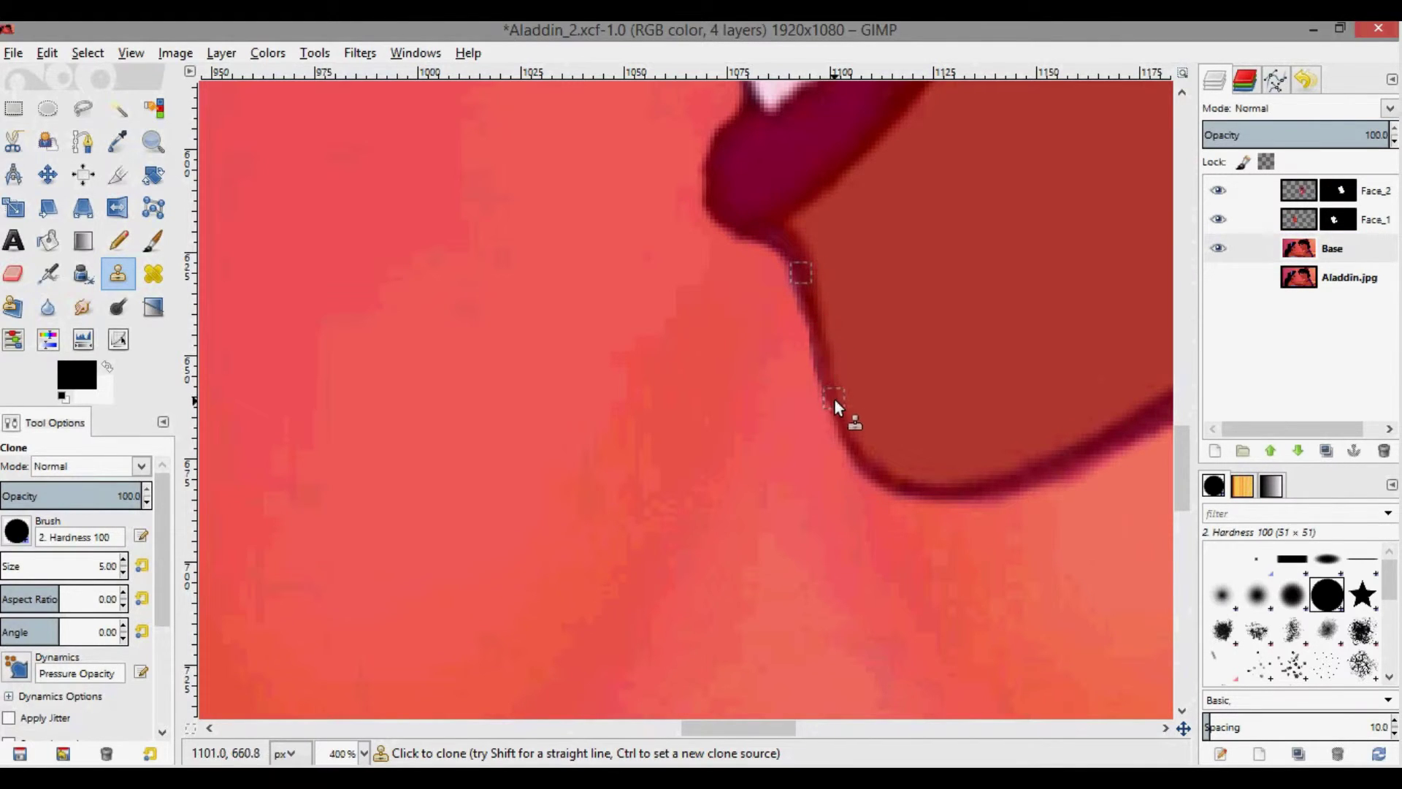
drag(743, 728, 844, 728)
scroll(844, 519, up, 3)
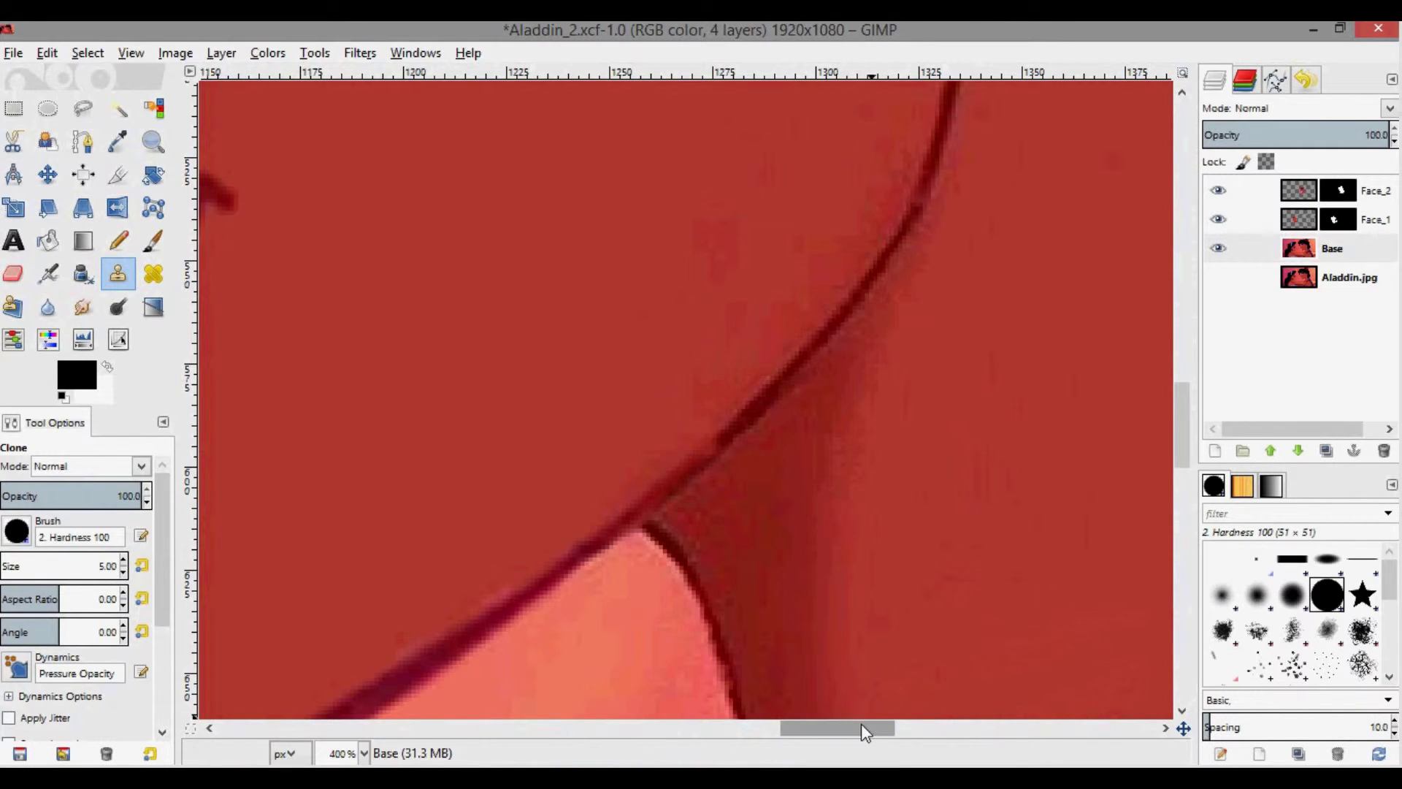
drag(864, 729, 803, 734)
Nudge the Face_1 layer a few pixels down so its features sit better on Jasmine's head.
key(shift+ctrl+j)
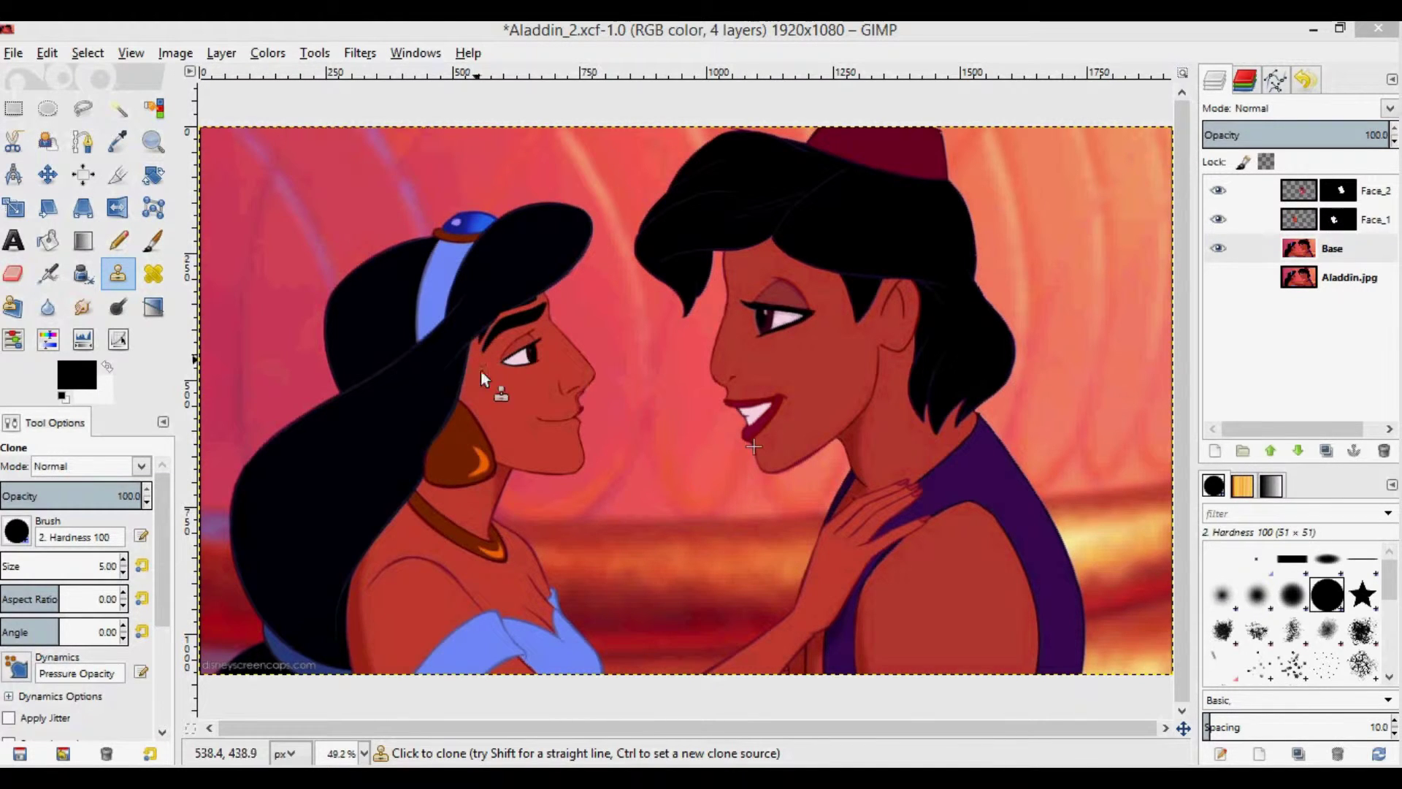
click(1304, 221)
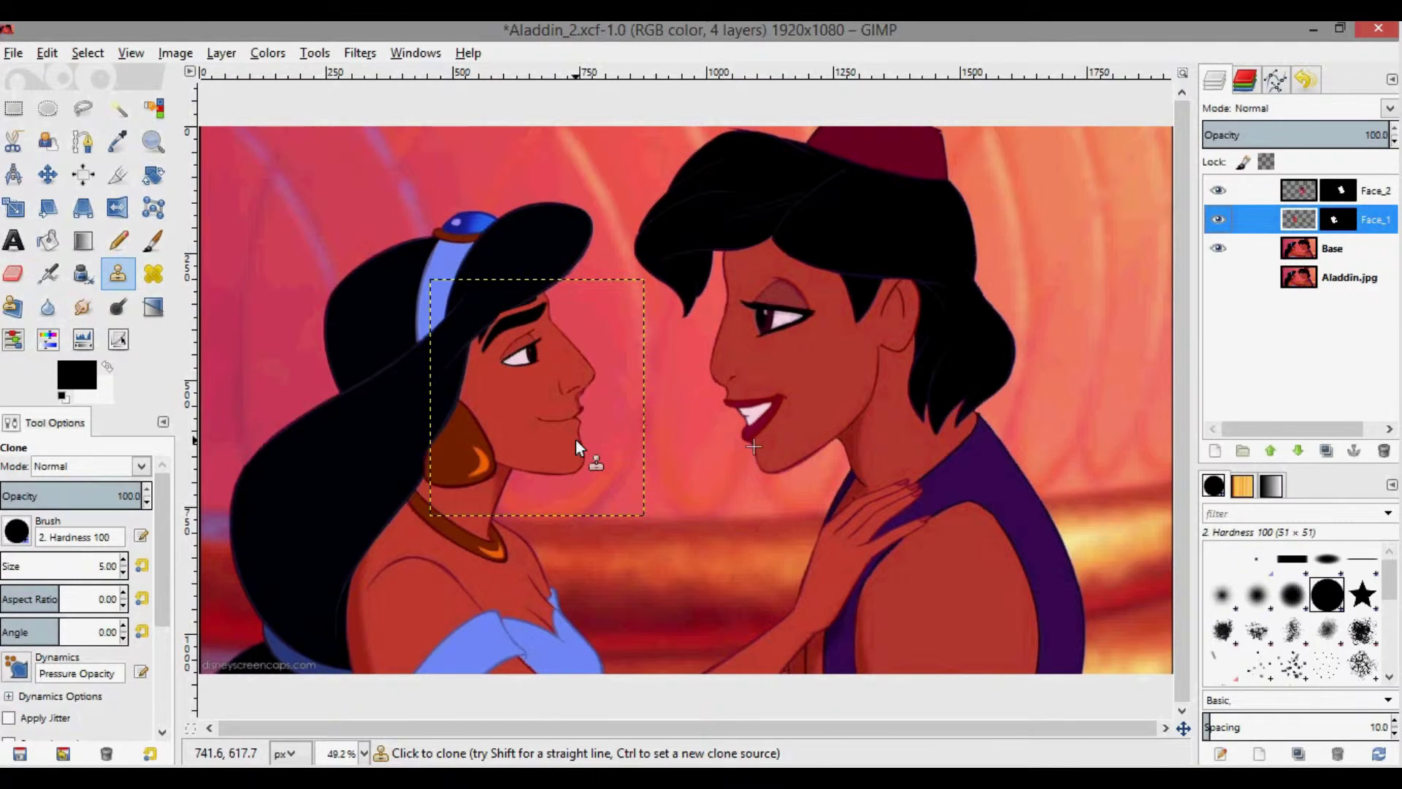
scroll(576, 439, up, 4)
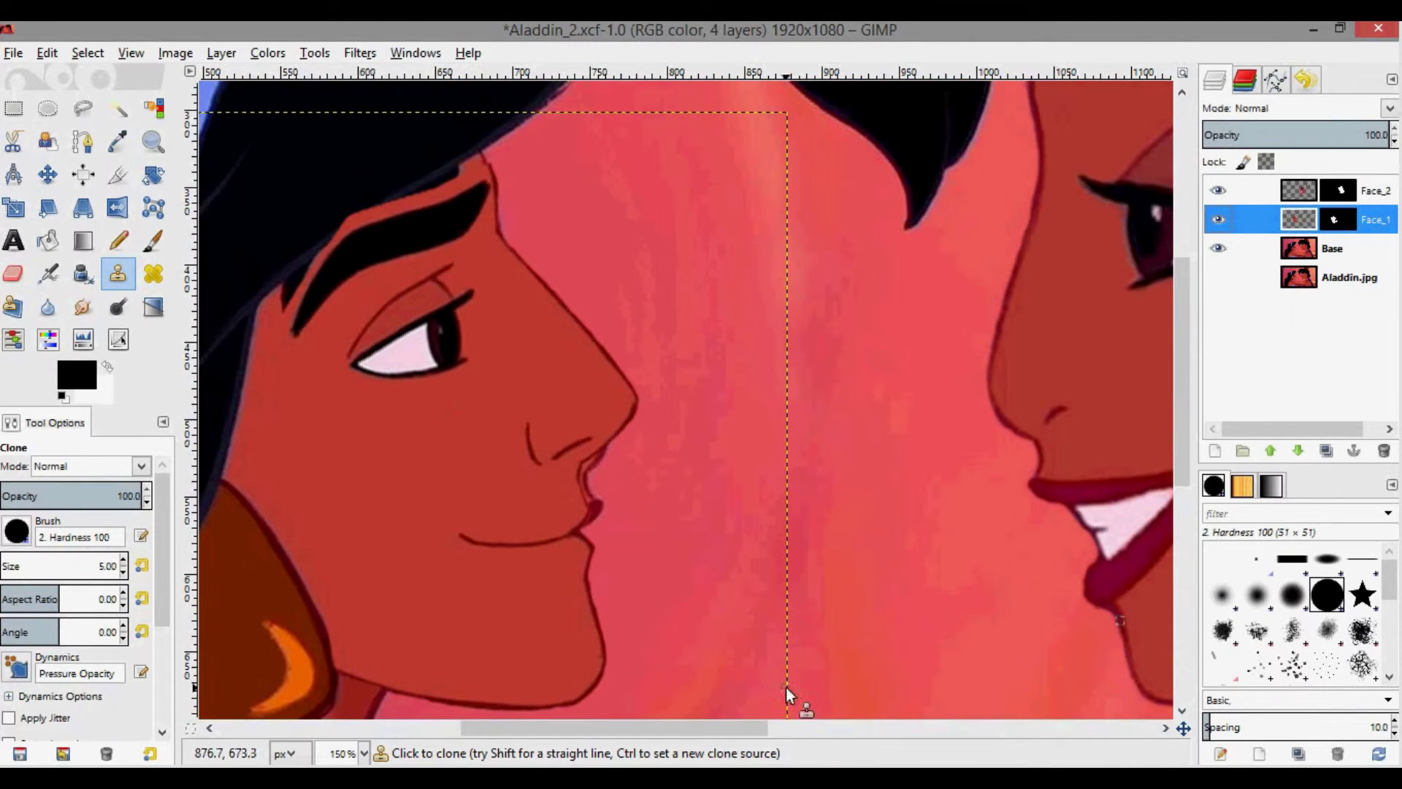
scroll(740, 721, left, 5)
scroll(625, 454, down, 4)
scroll(625, 454, up, 4)
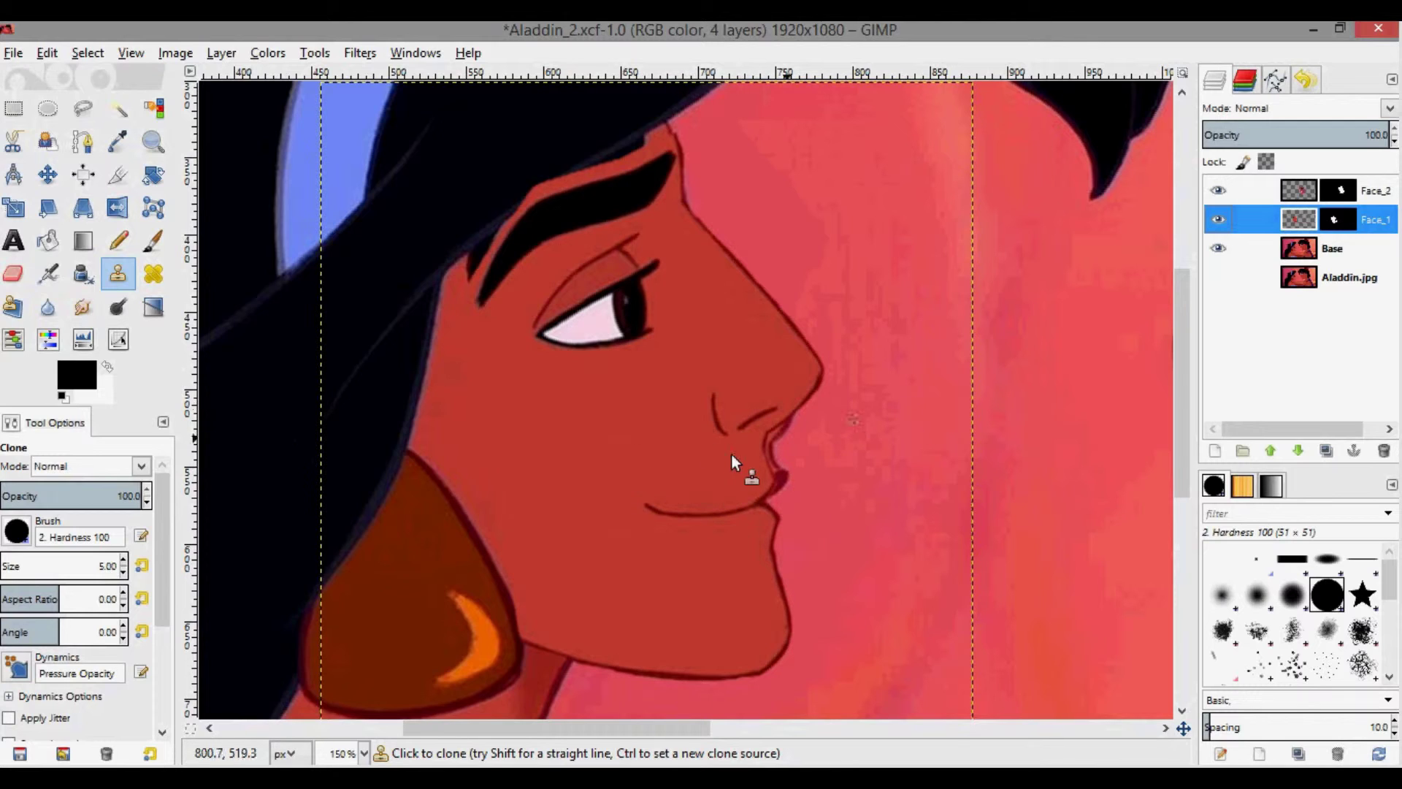
key(m)
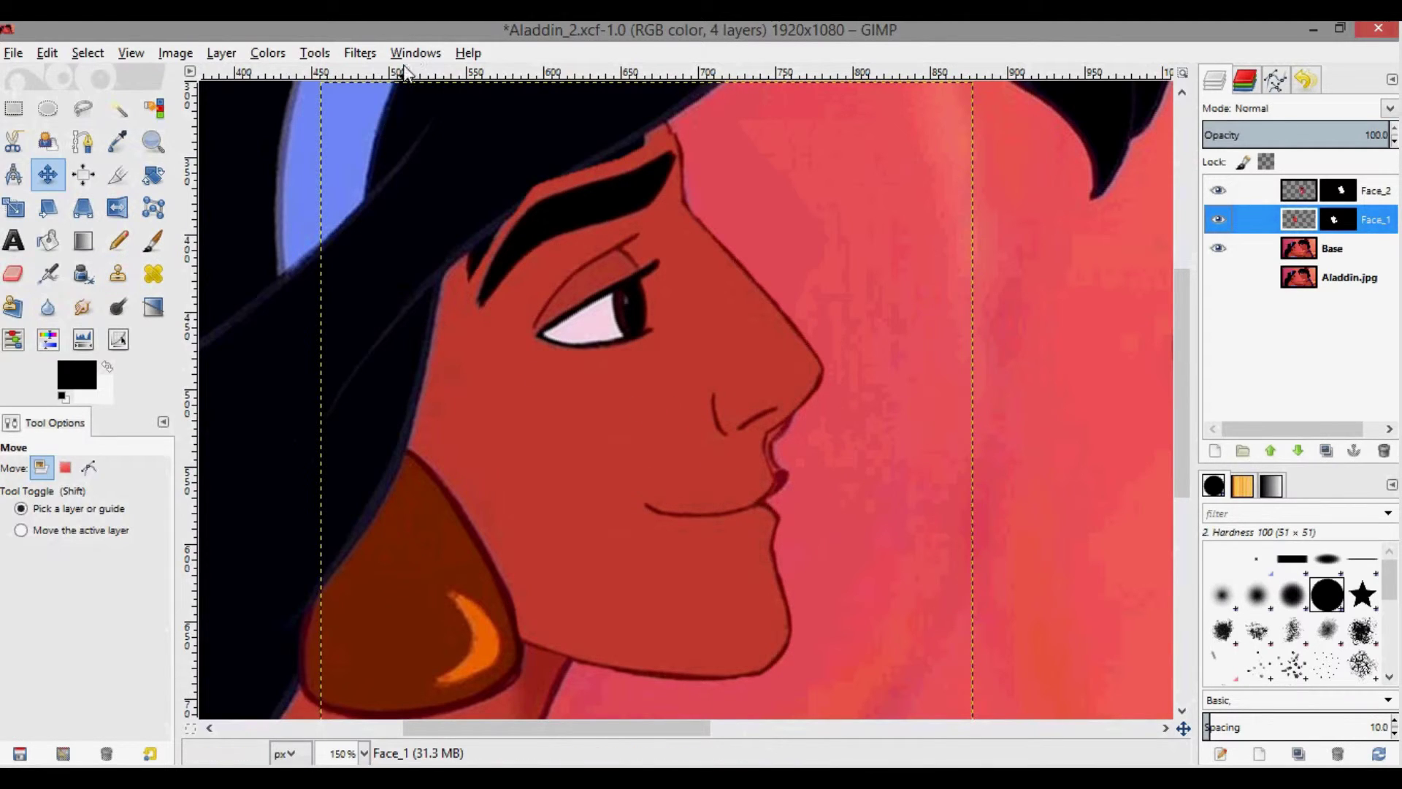
drag(577, 418, 575, 425)
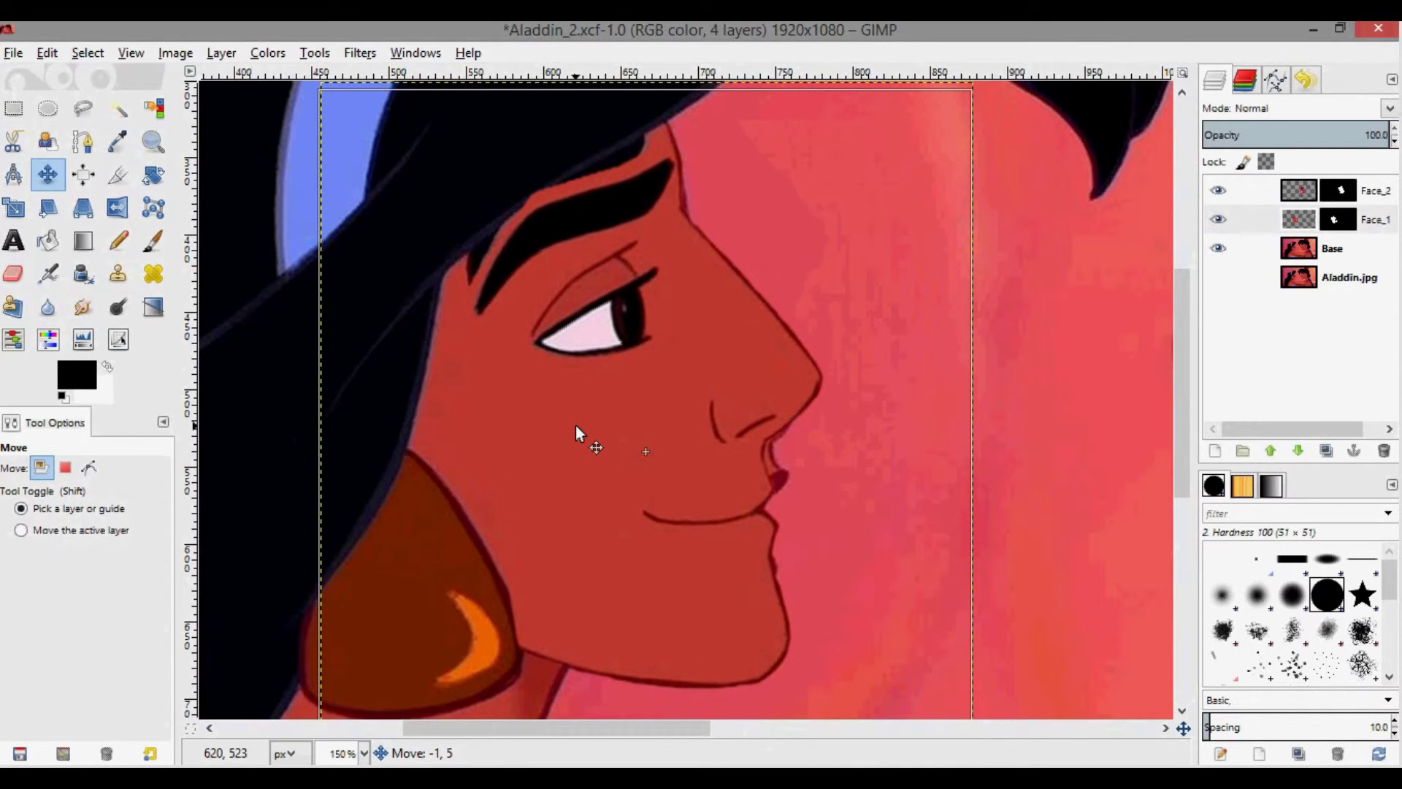
drag(575, 425, 578, 423)
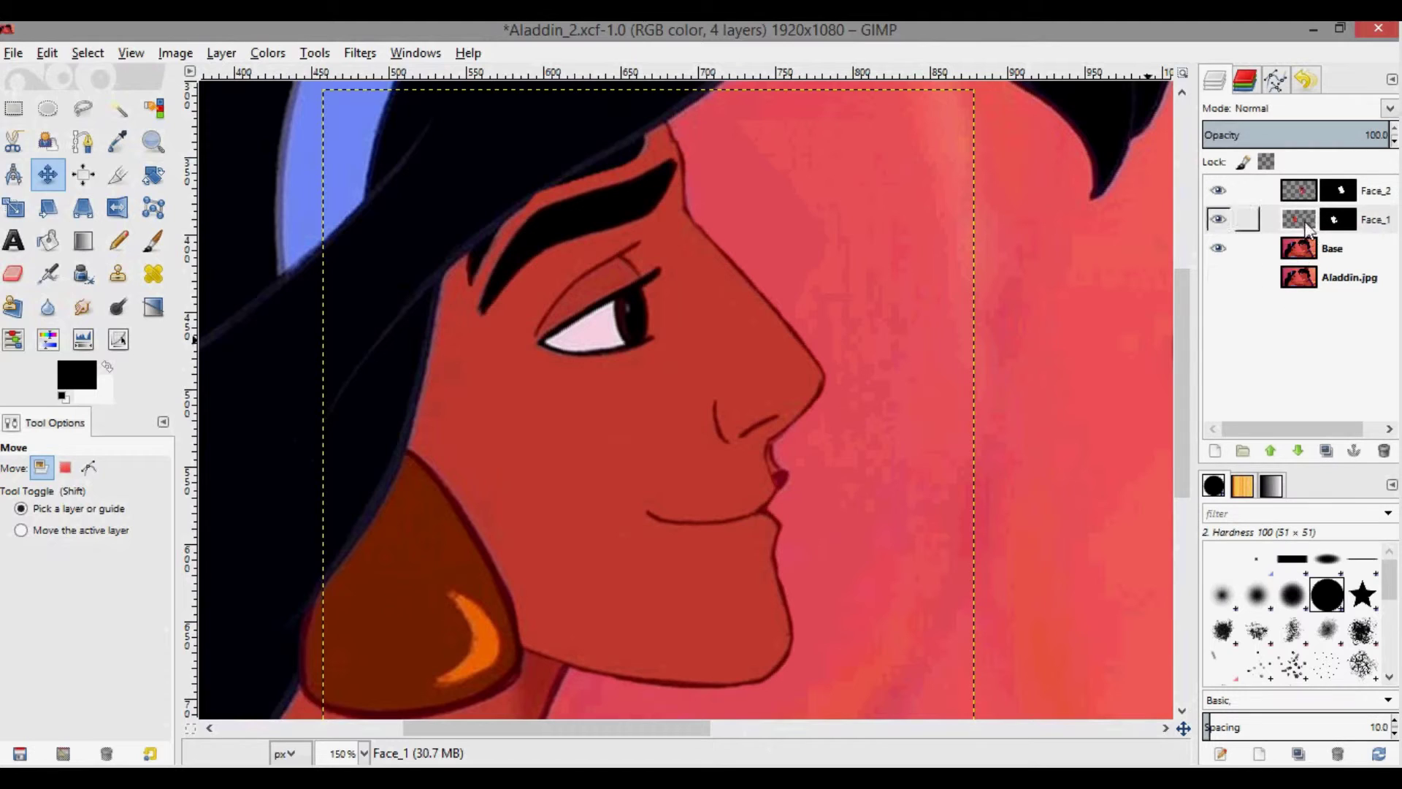
Make Face_1 active, return to the Clone tool and set its brush size to 9.
click(1344, 219)
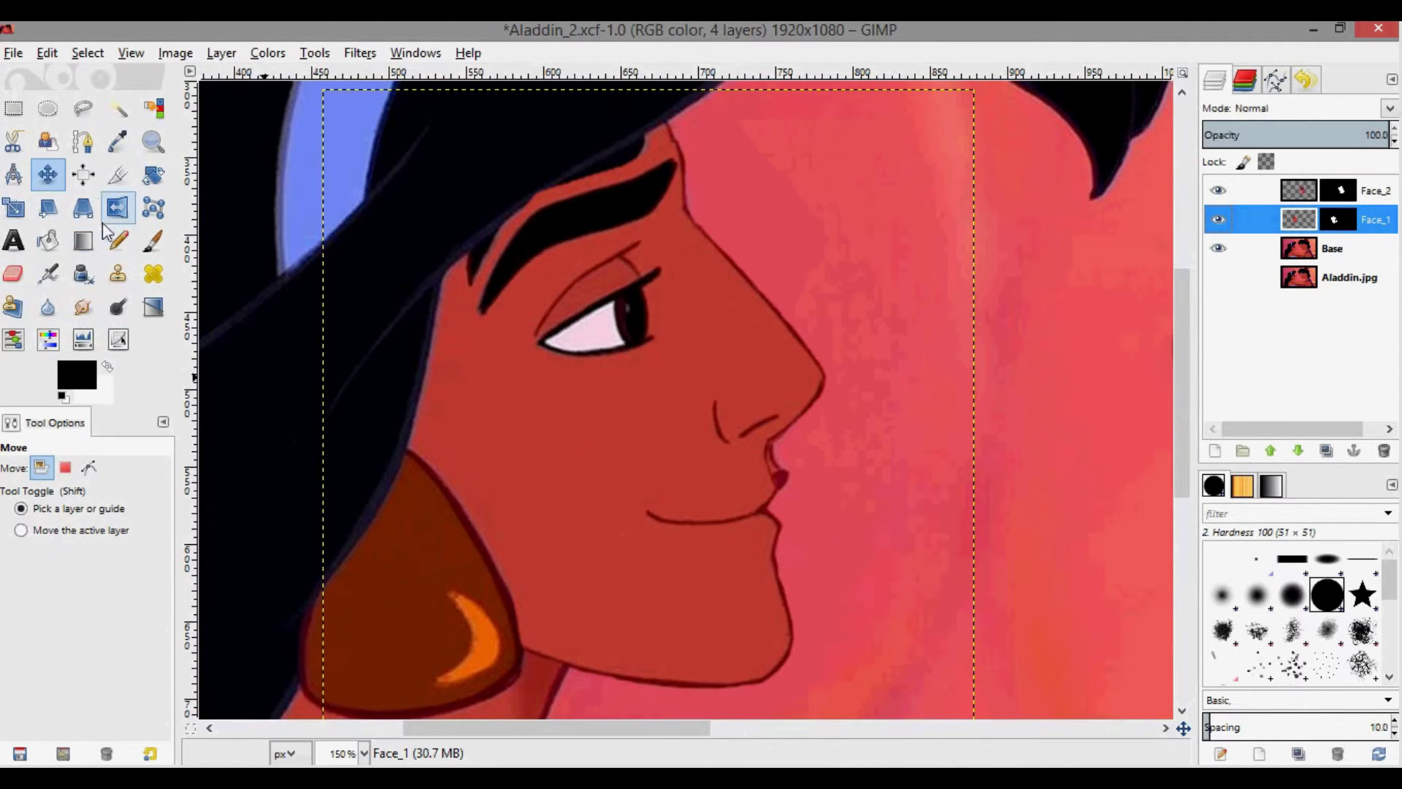
click(113, 283)
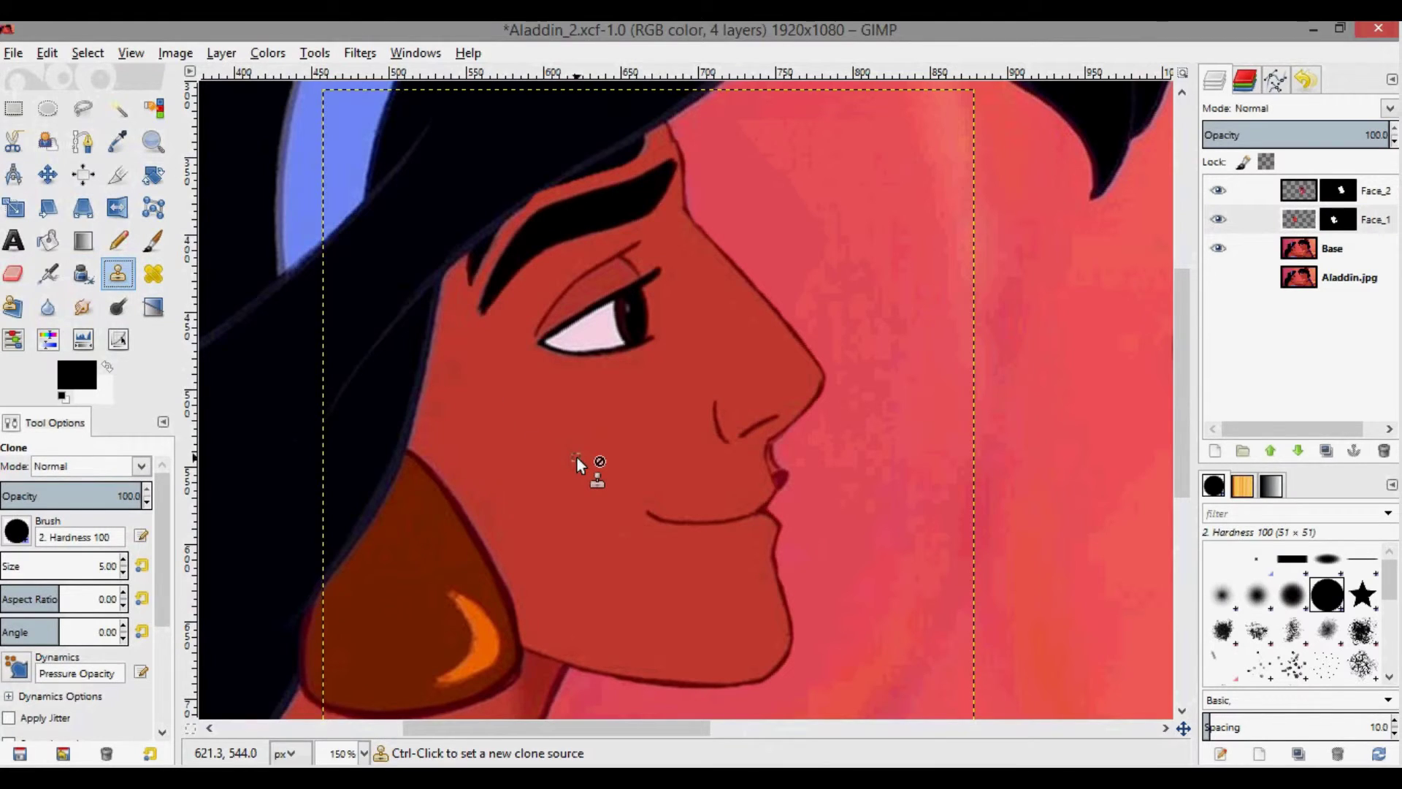
click(124, 561)
click(123, 560)
click(124, 572)
click(124, 571)
click(124, 572)
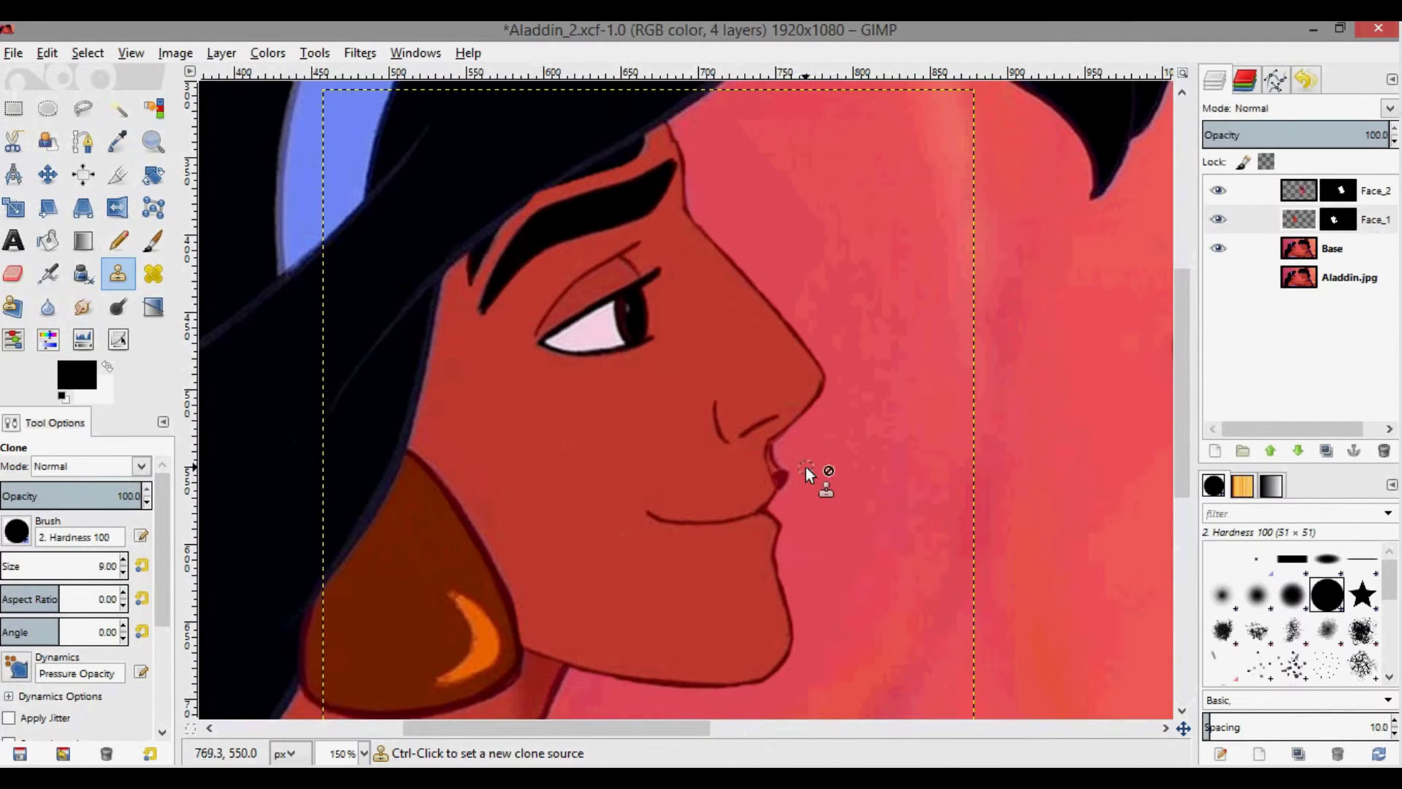
Sample the pink background on the Base layer and clone it over Jasmine's old lips protruding below Face_1's nose.
click(1298, 252)
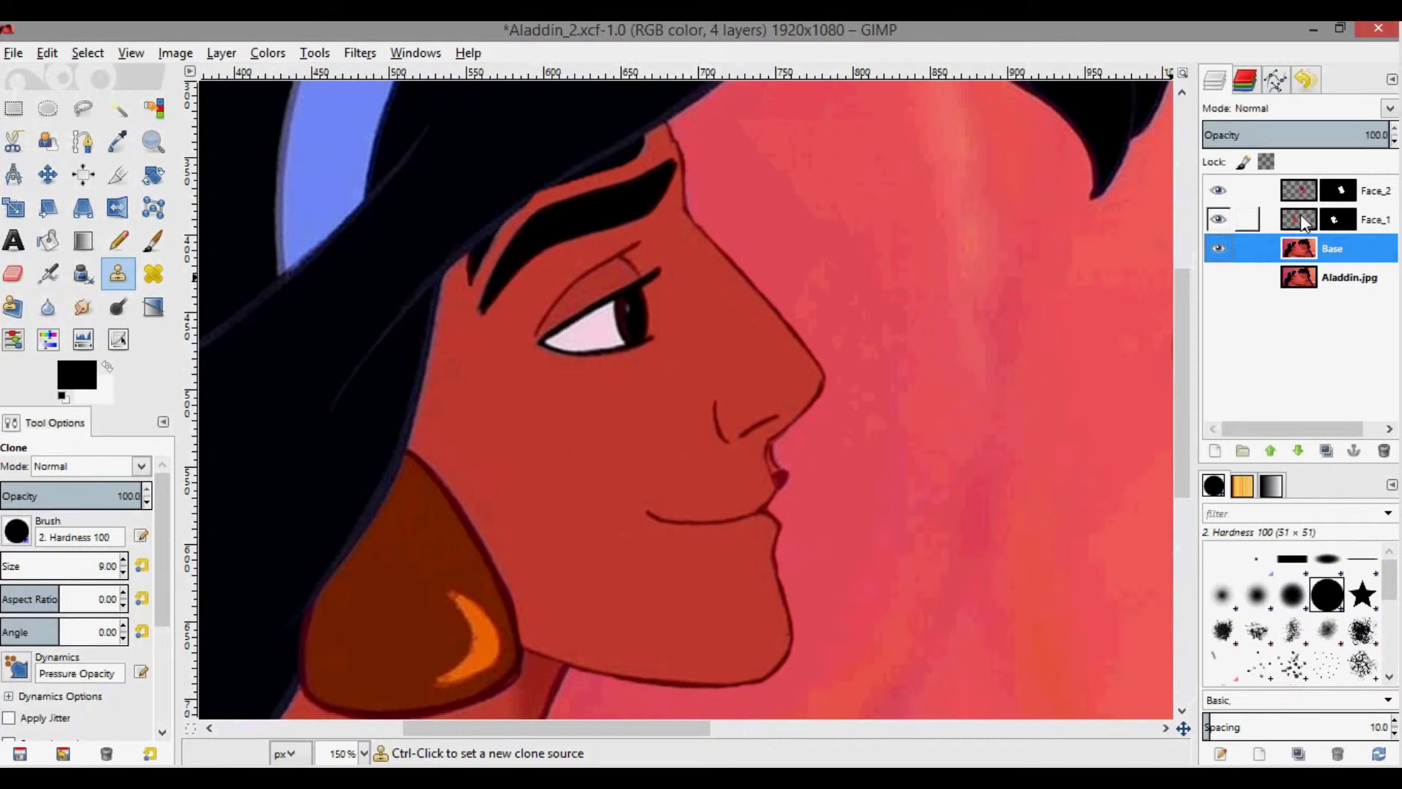
click(1217, 248)
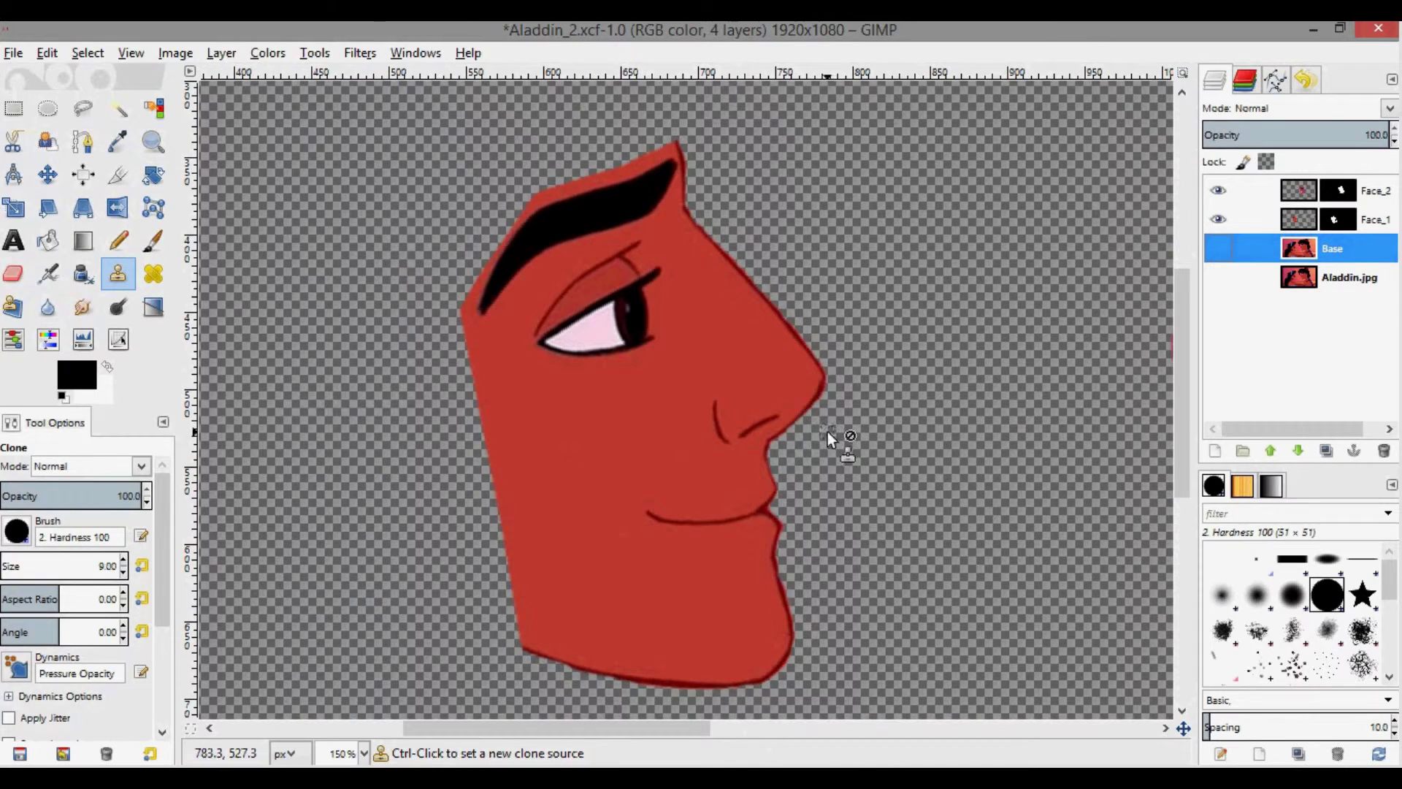
click(1229, 249)
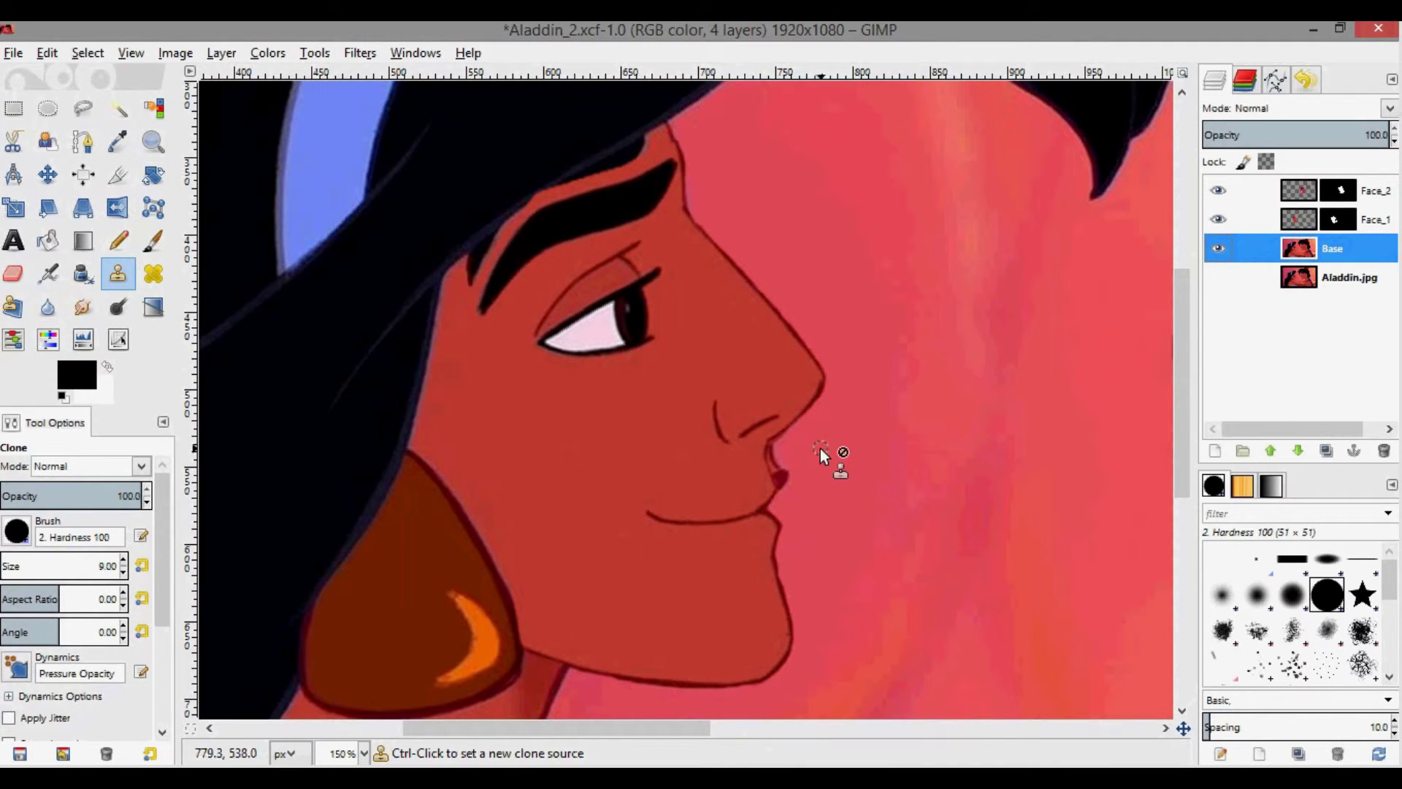
scroll(861, 496, up, 3)
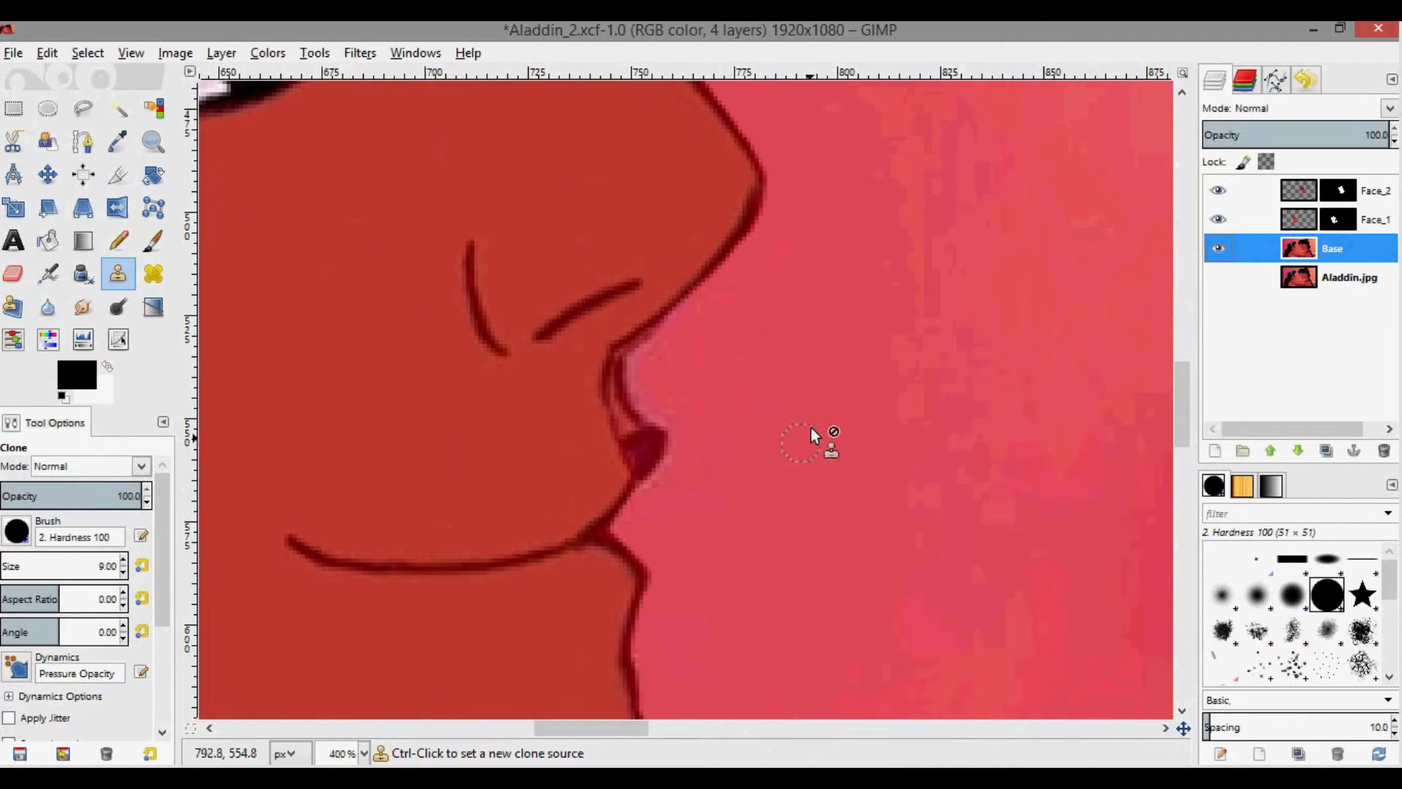
ctrl+click(824, 357)
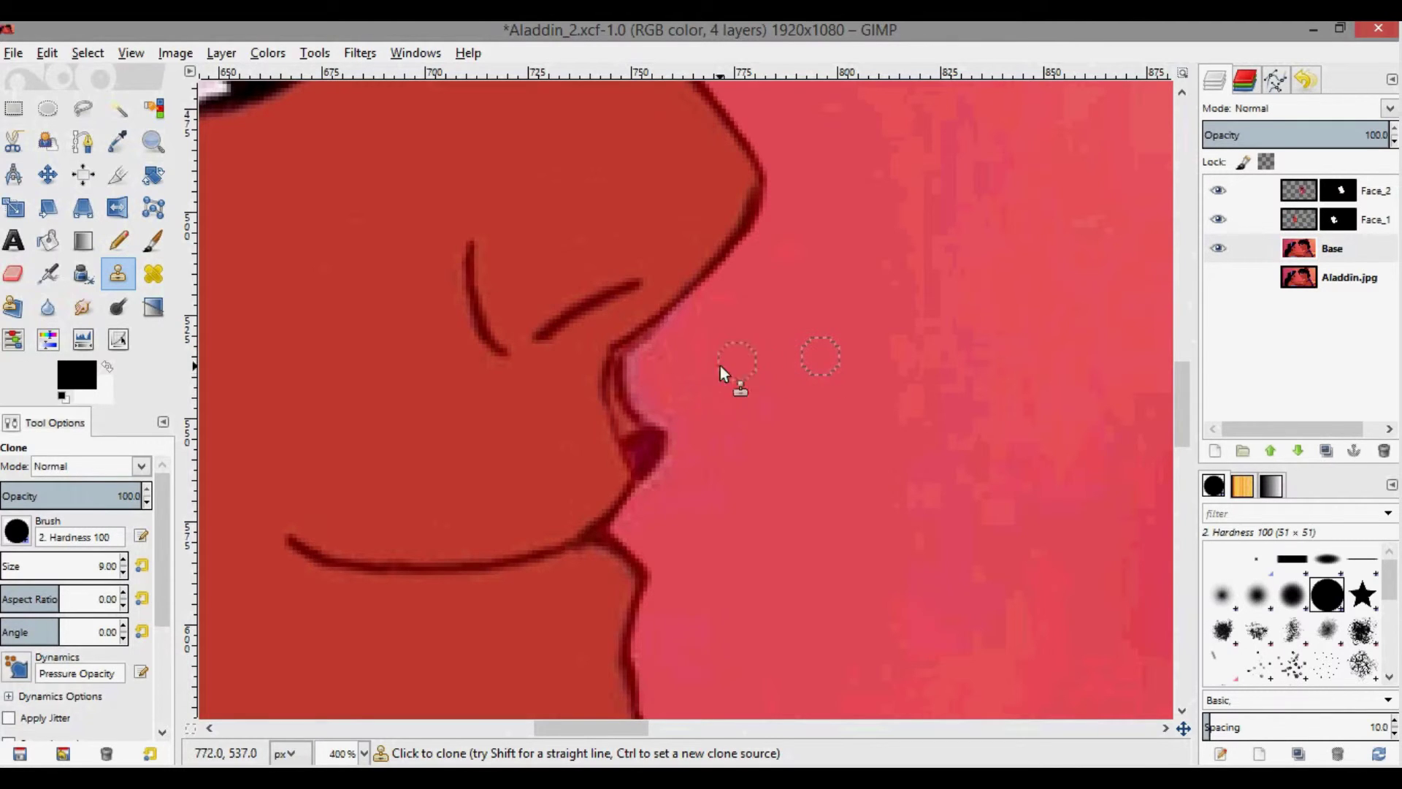
click(1309, 254)
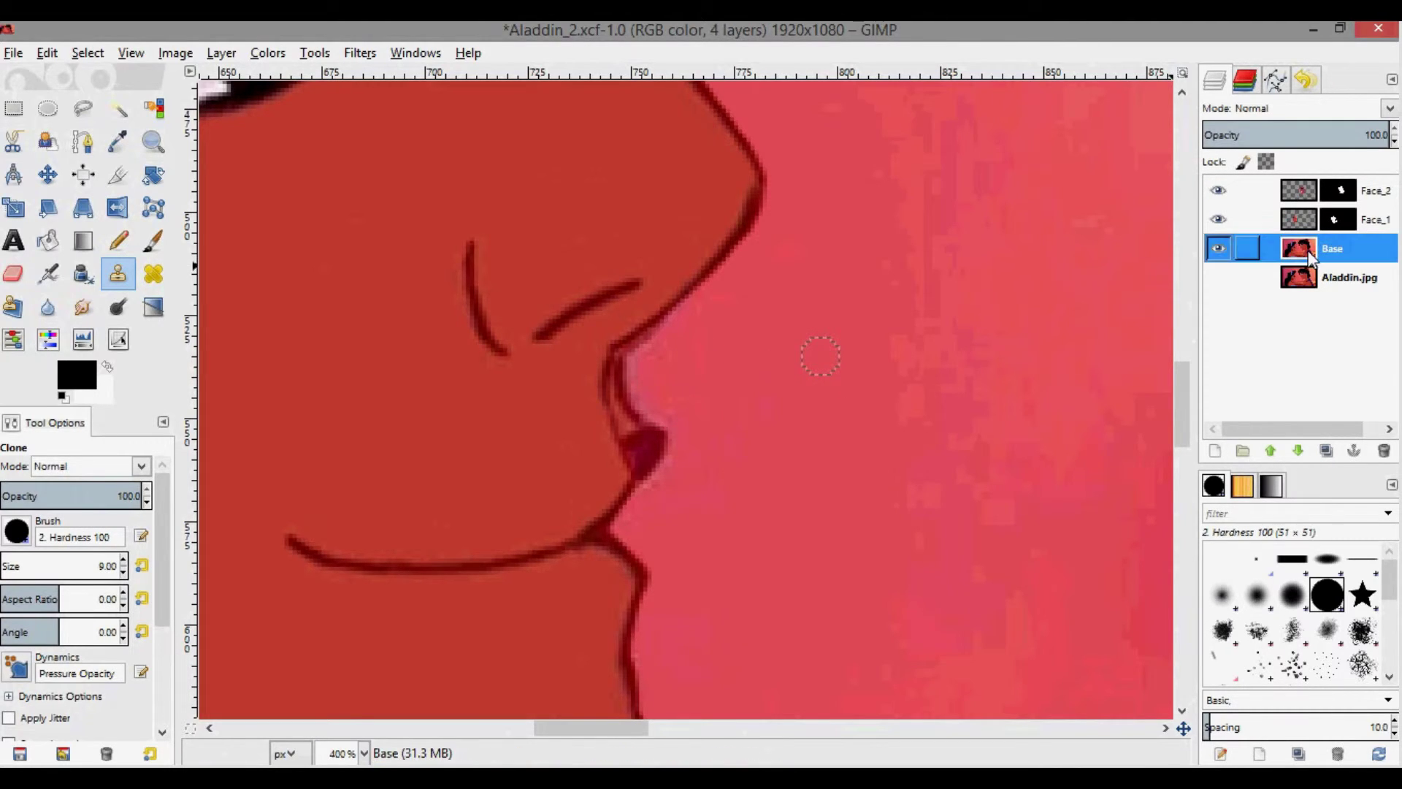
click(697, 318)
mouse_move(685, 324)
mouse_down()
mouse_move(628, 384)
mouse_move(654, 460)
mouse_move(675, 420)
mouse_move(680, 442)
mouse_move(678, 478)
mouse_move(637, 527)
mouse_move(660, 480)
mouse_up()
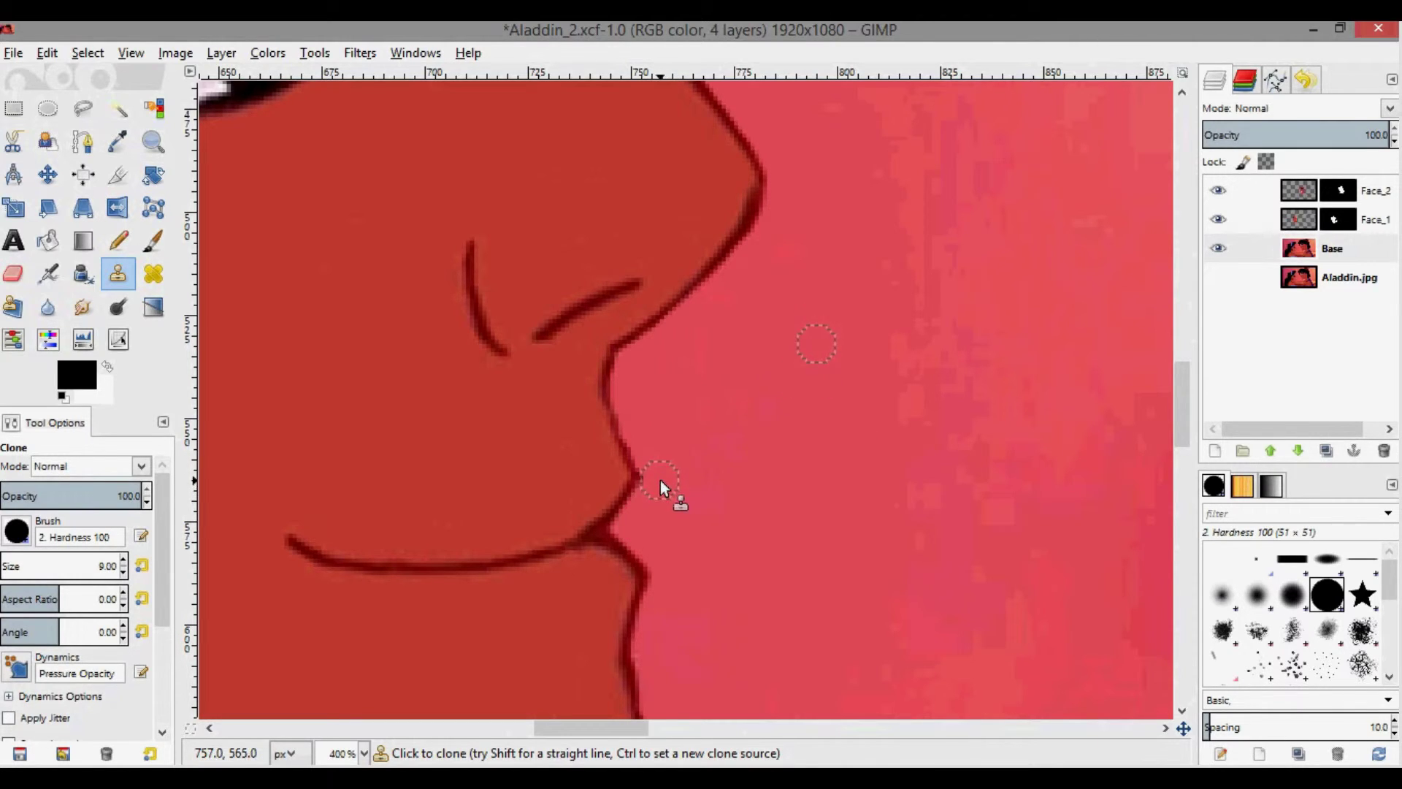
Clone the nearby pink background over the leftover light edge beside Face_1's forehead, up to the hairline on the Base layer.
scroll(822, 330, up, 6)
scroll(638, 732, left, 5)
scroll(584, 492, up, 5)
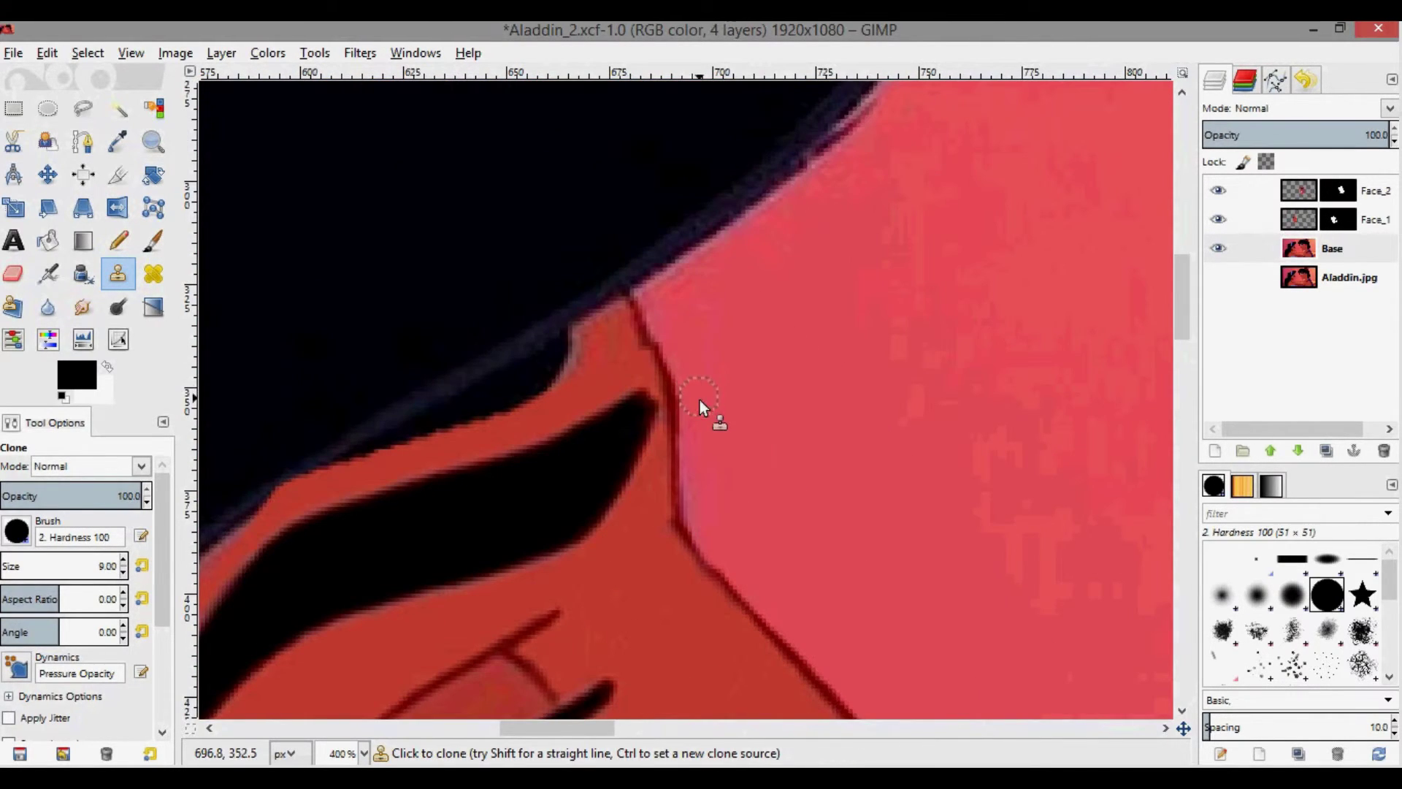
ctrl+click(752, 452)
drag(707, 427, 702, 517)
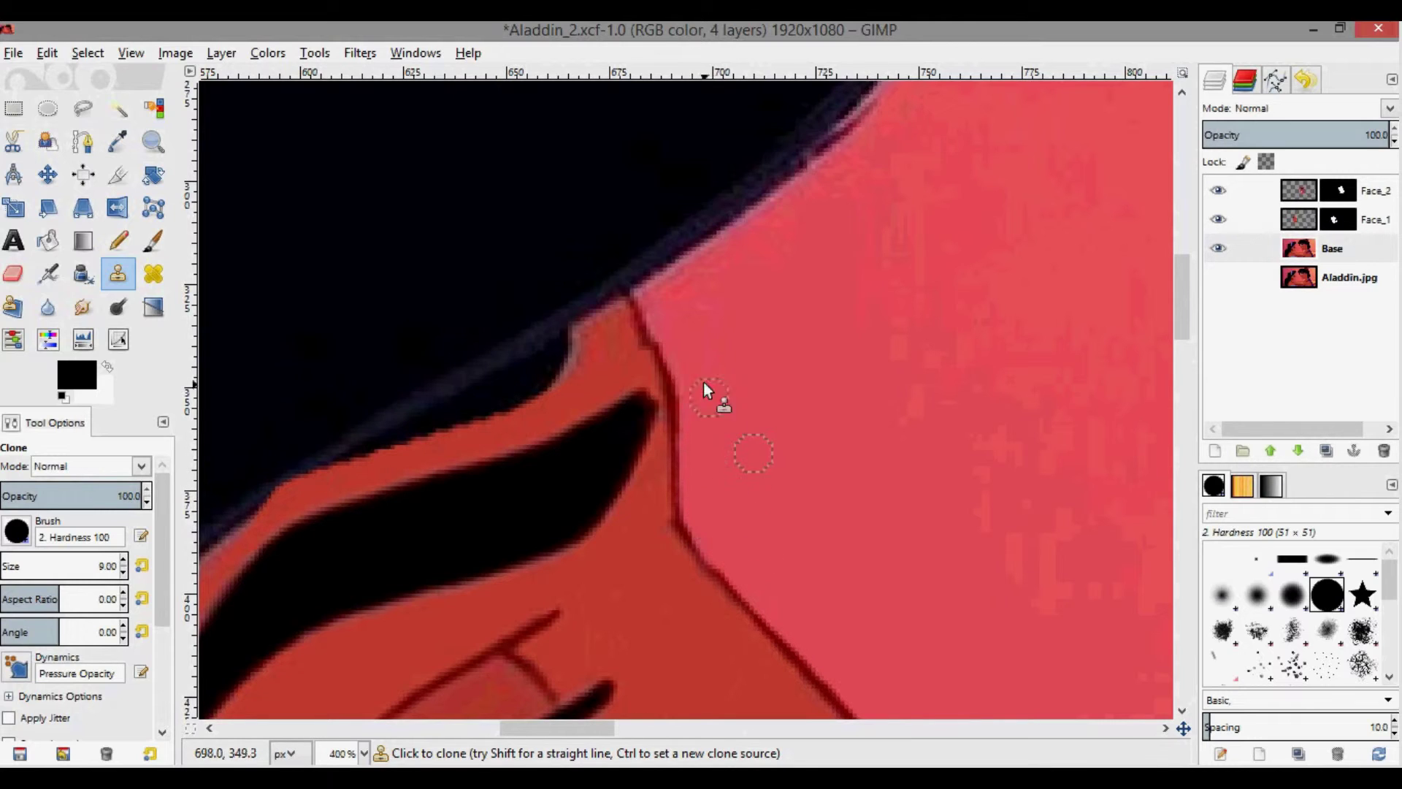
drag(689, 354, 668, 313)
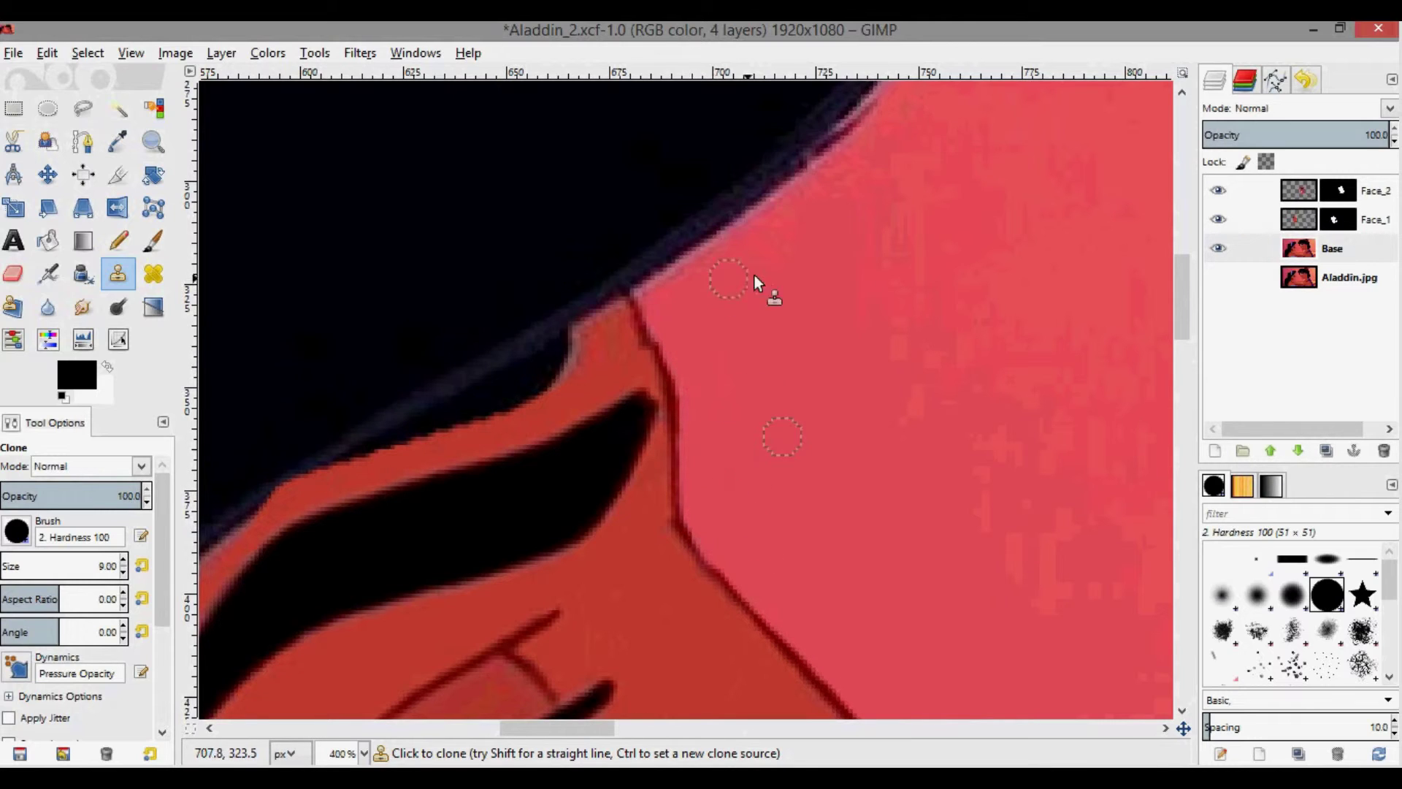
Sample the background beside Face_1's chin and clone it along the outline below the lower lip on the Base layer.
scroll(833, 438, down, 10)
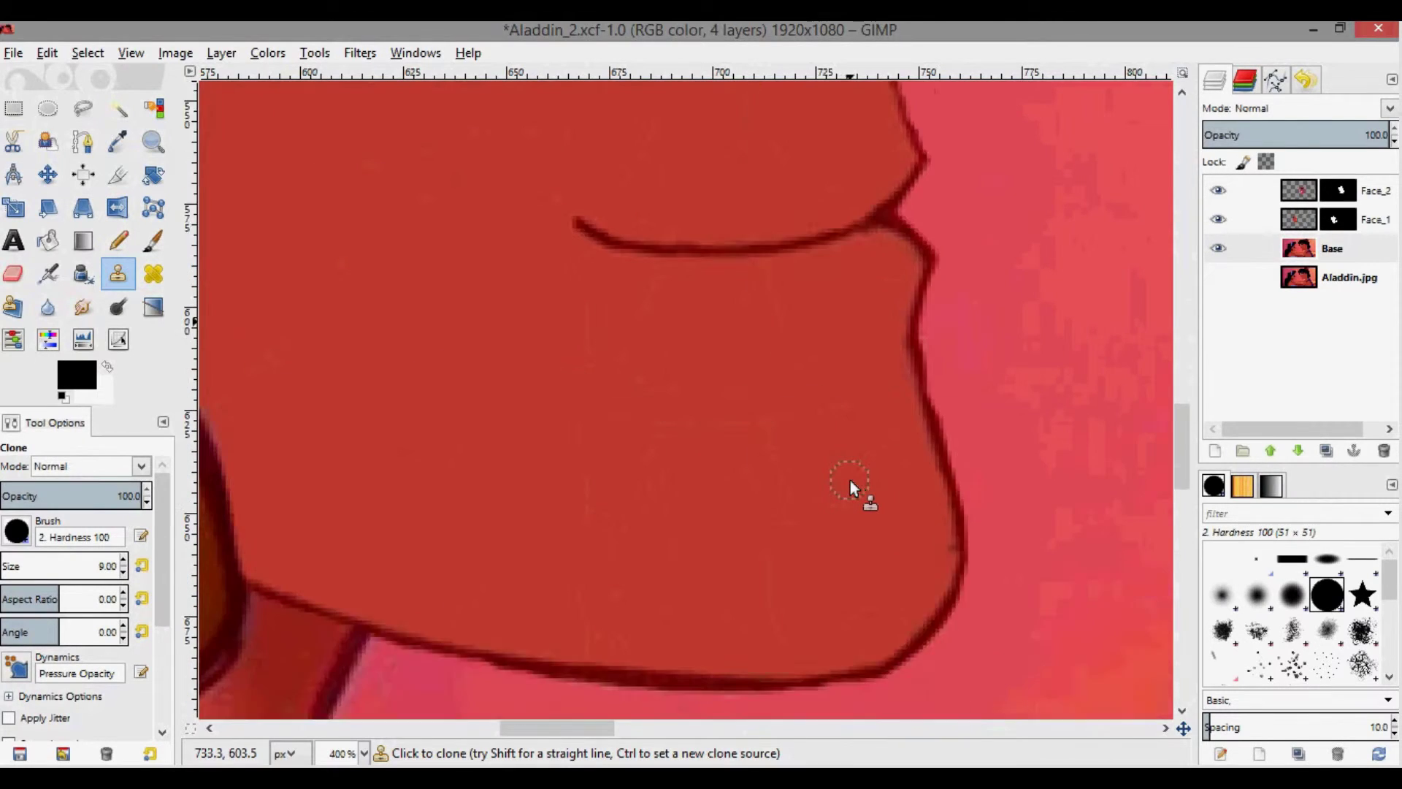
scroll(850, 480, down, 4)
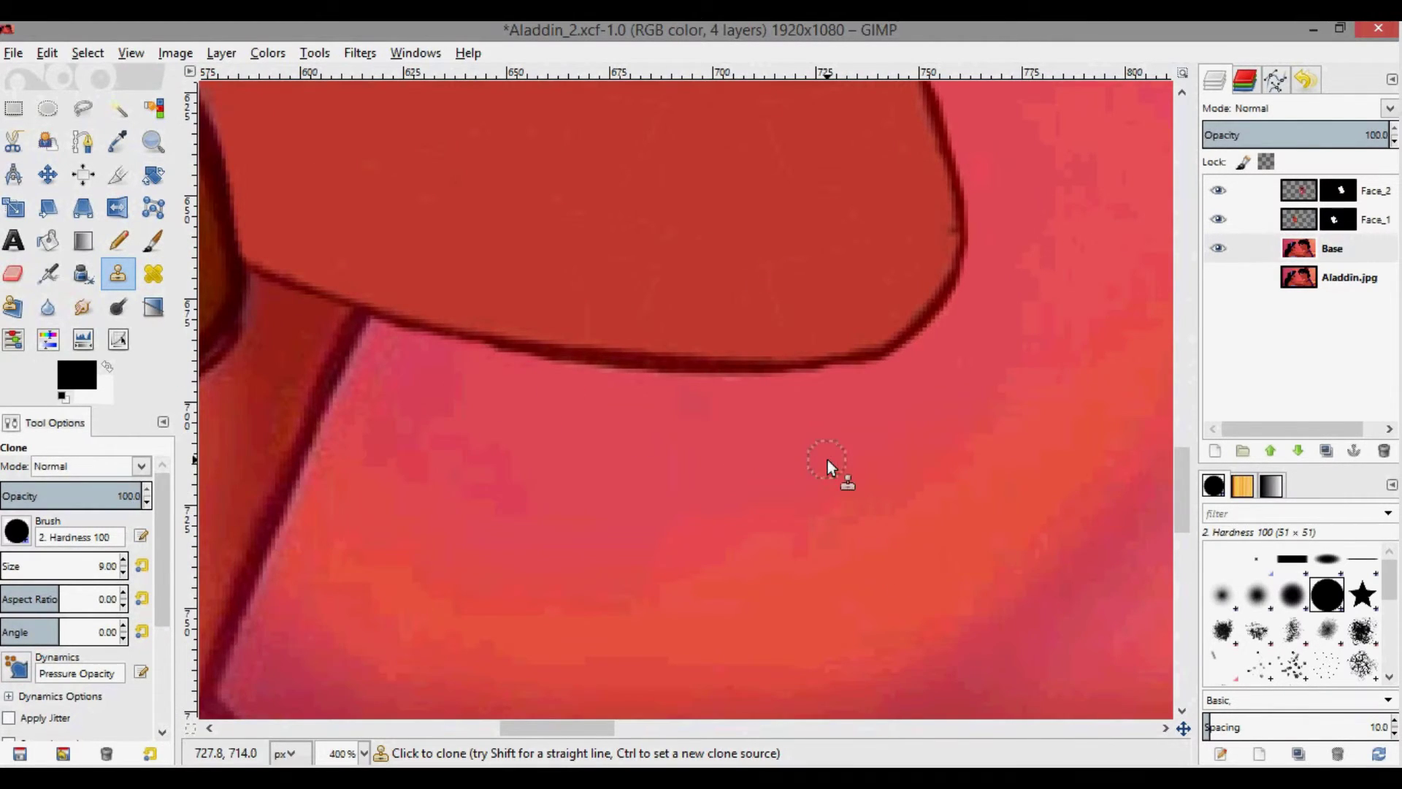
scroll(829, 456, up, 8)
scroll(847, 467, down, 4)
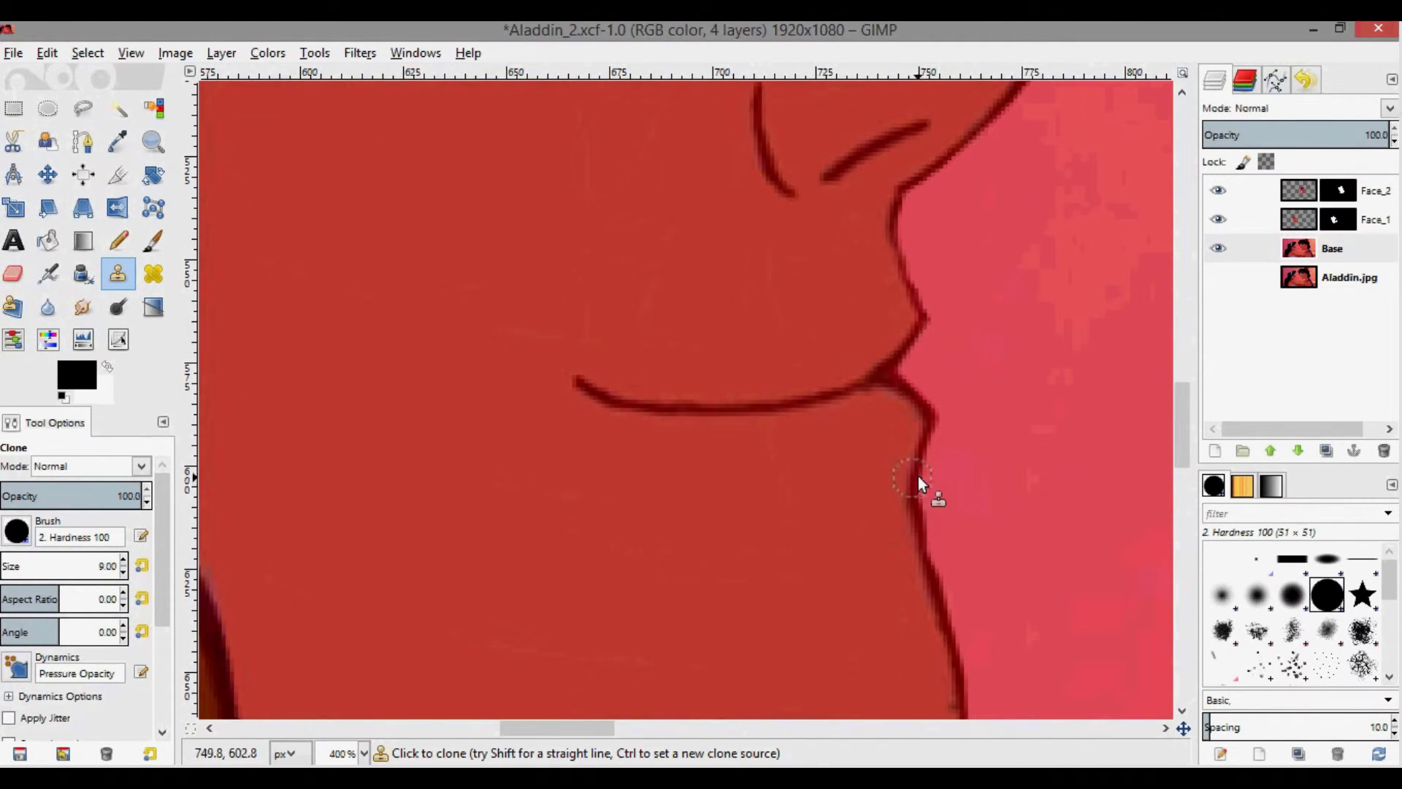
ctrl+click(977, 500)
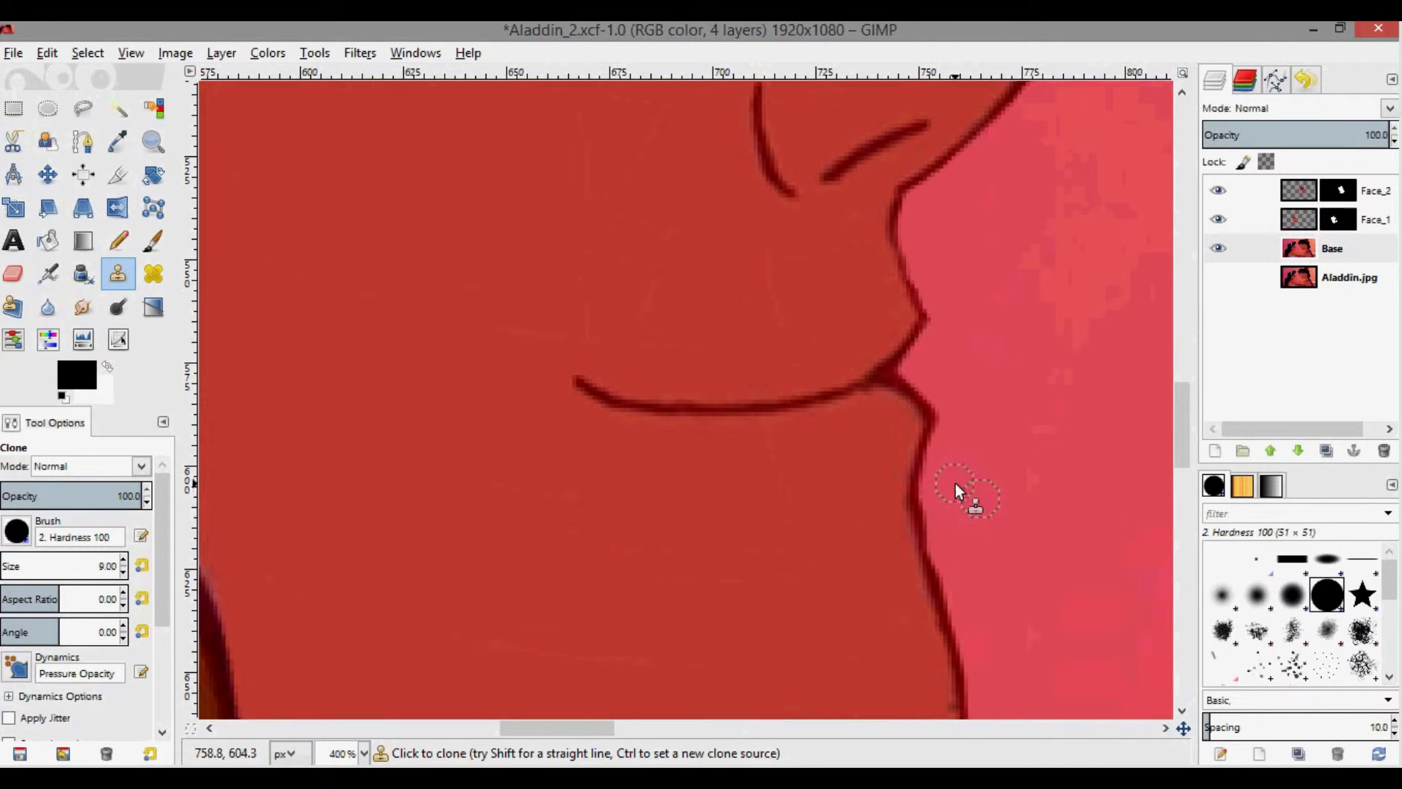
Make Face_1 active and sample the plain red skin on its cheek as the Clone source.
key(ctrl+shift+j)
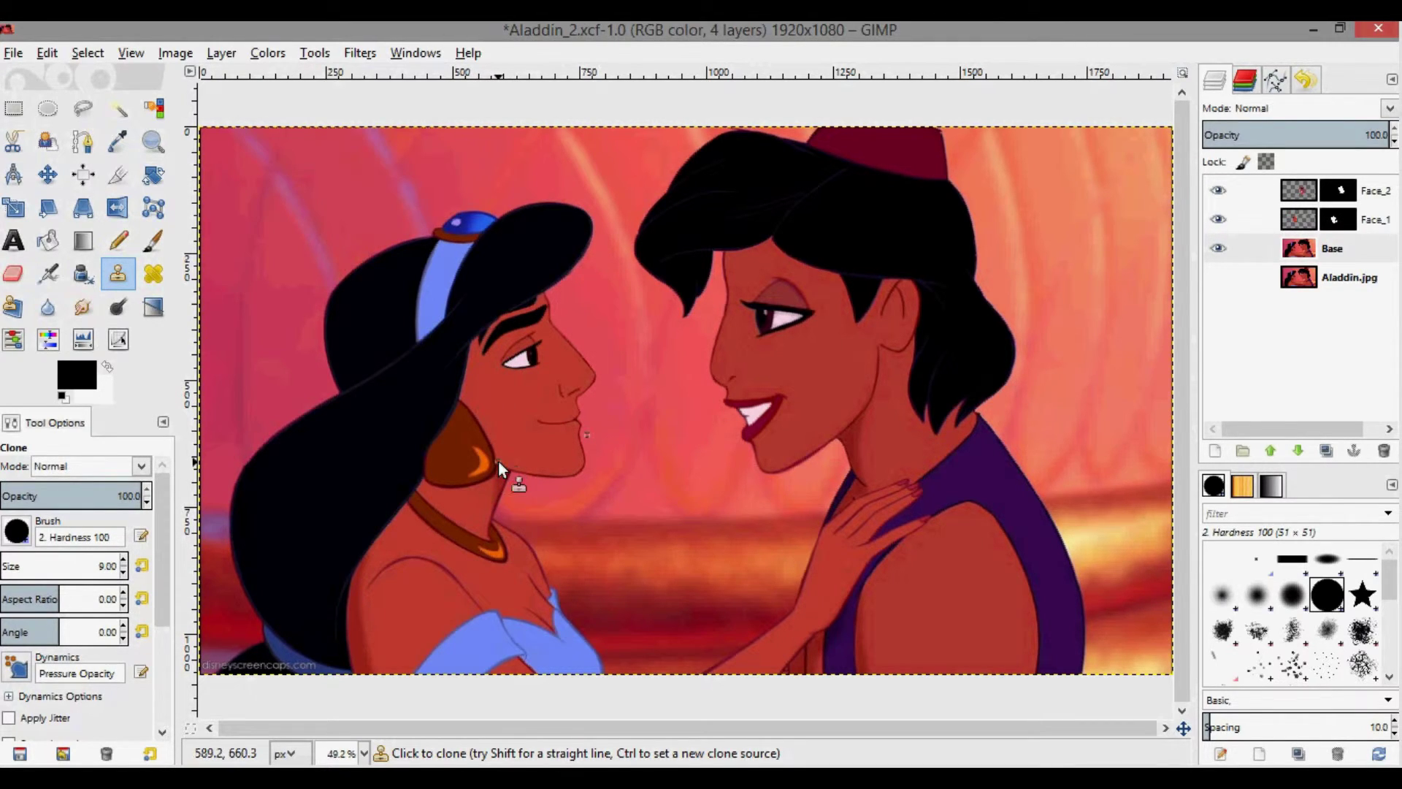
key(plus)
key(plus)
key(plus)
key(plus)
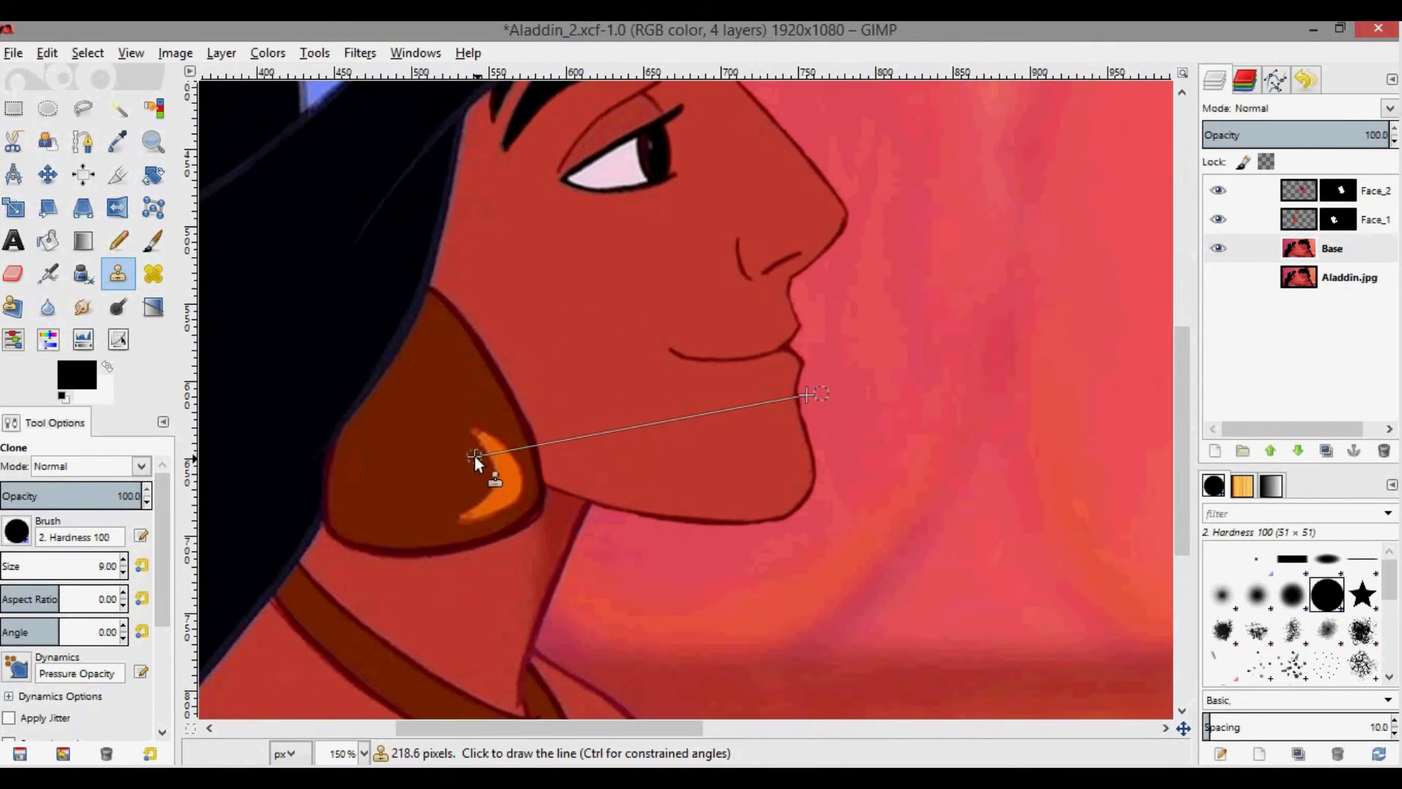
key(plus)
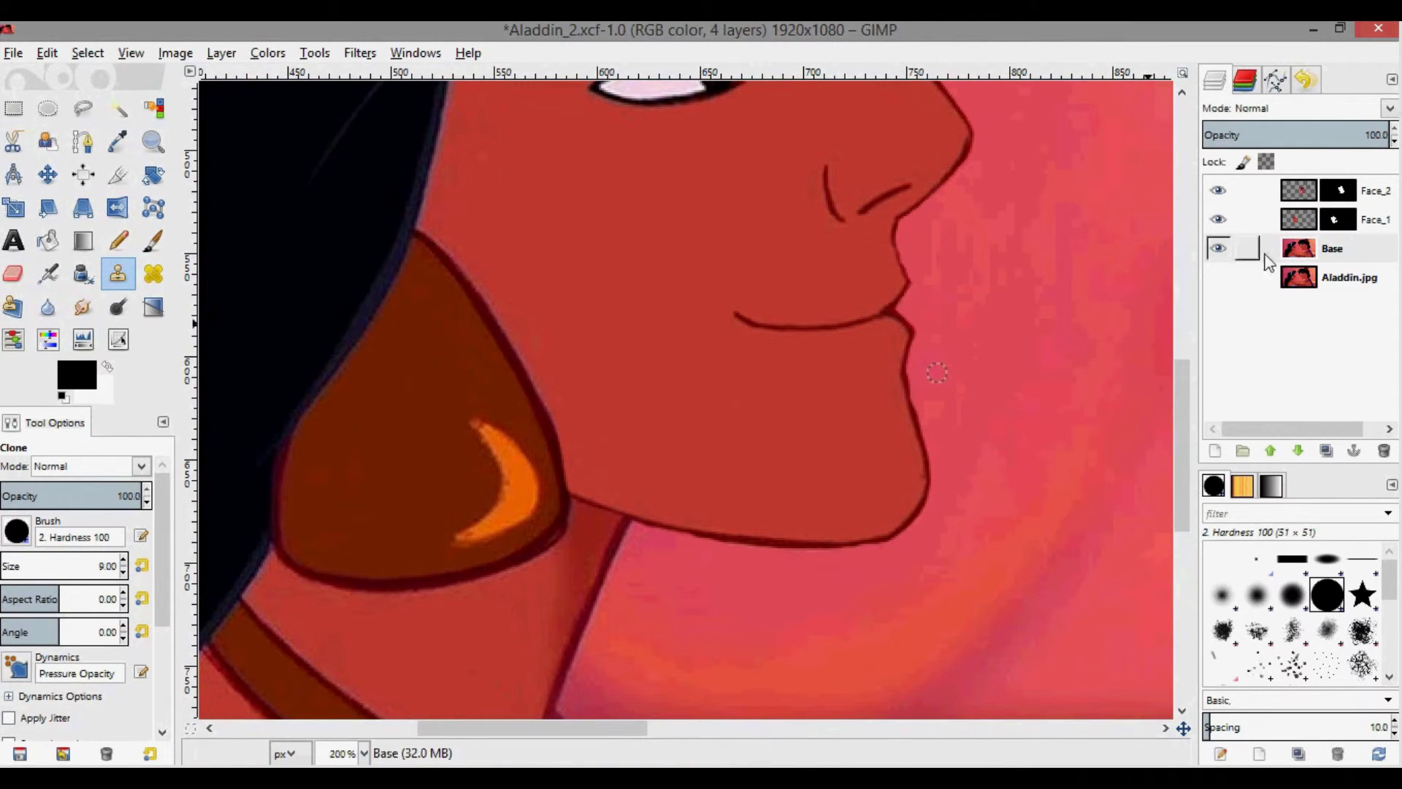
click(1304, 225)
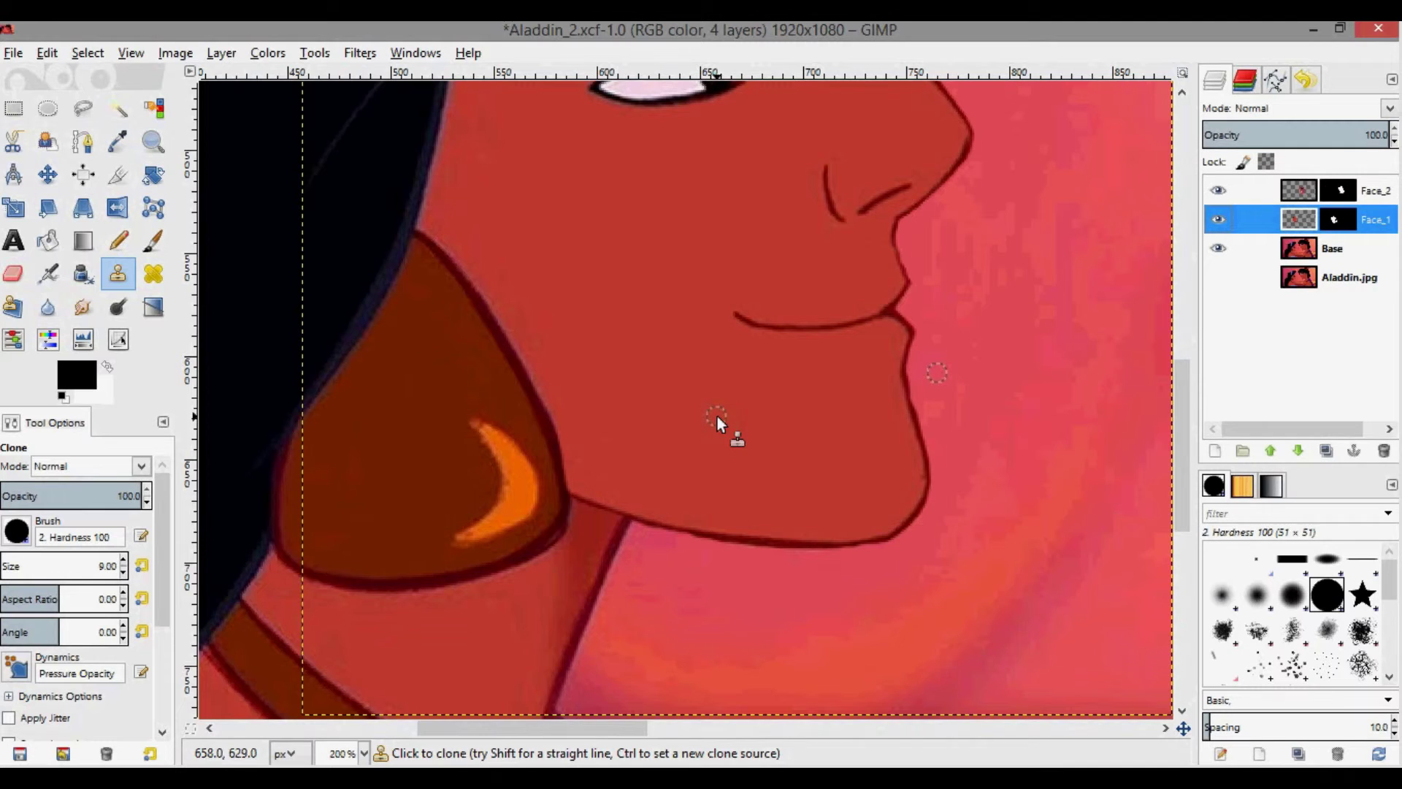
scroll(717, 417, up, 10)
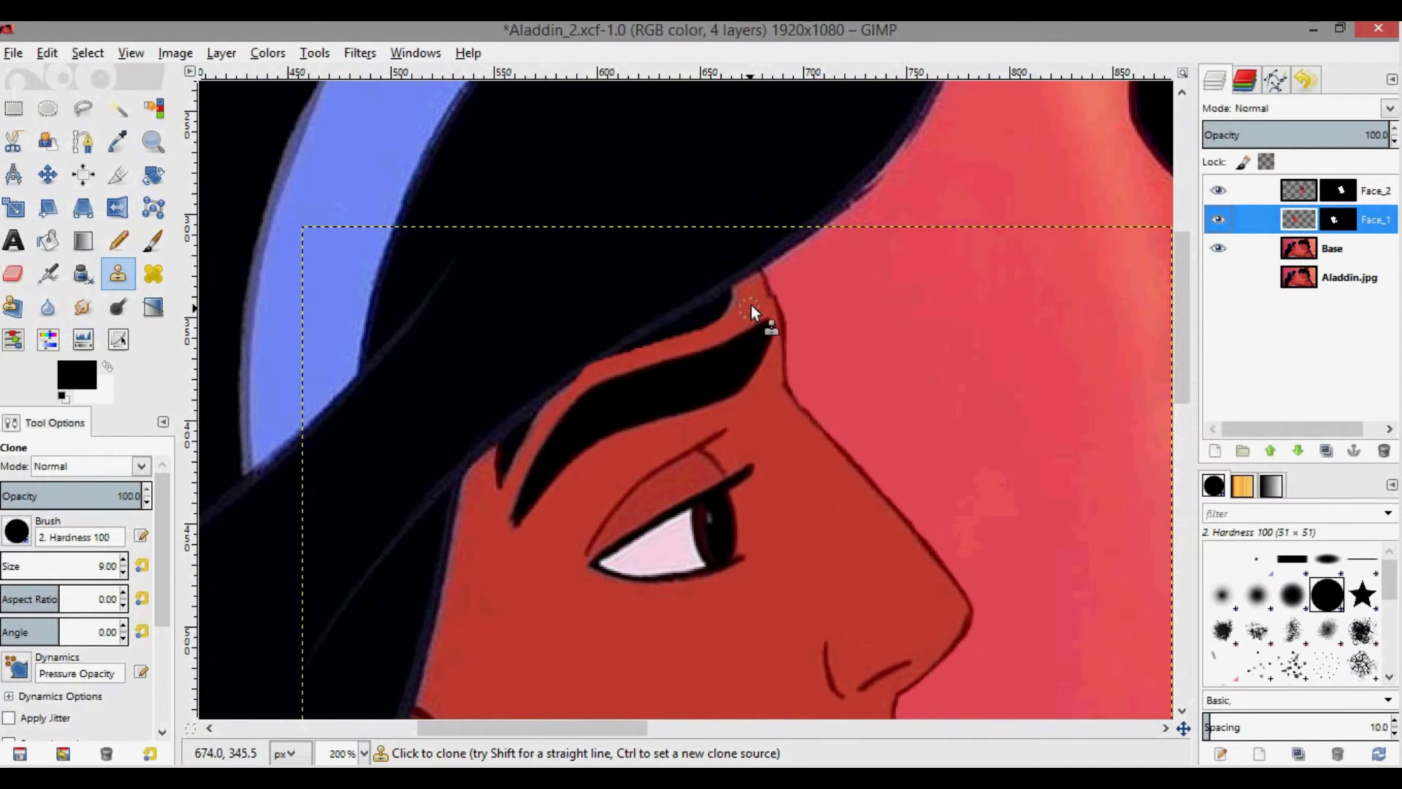
ctrl+click(747, 335)
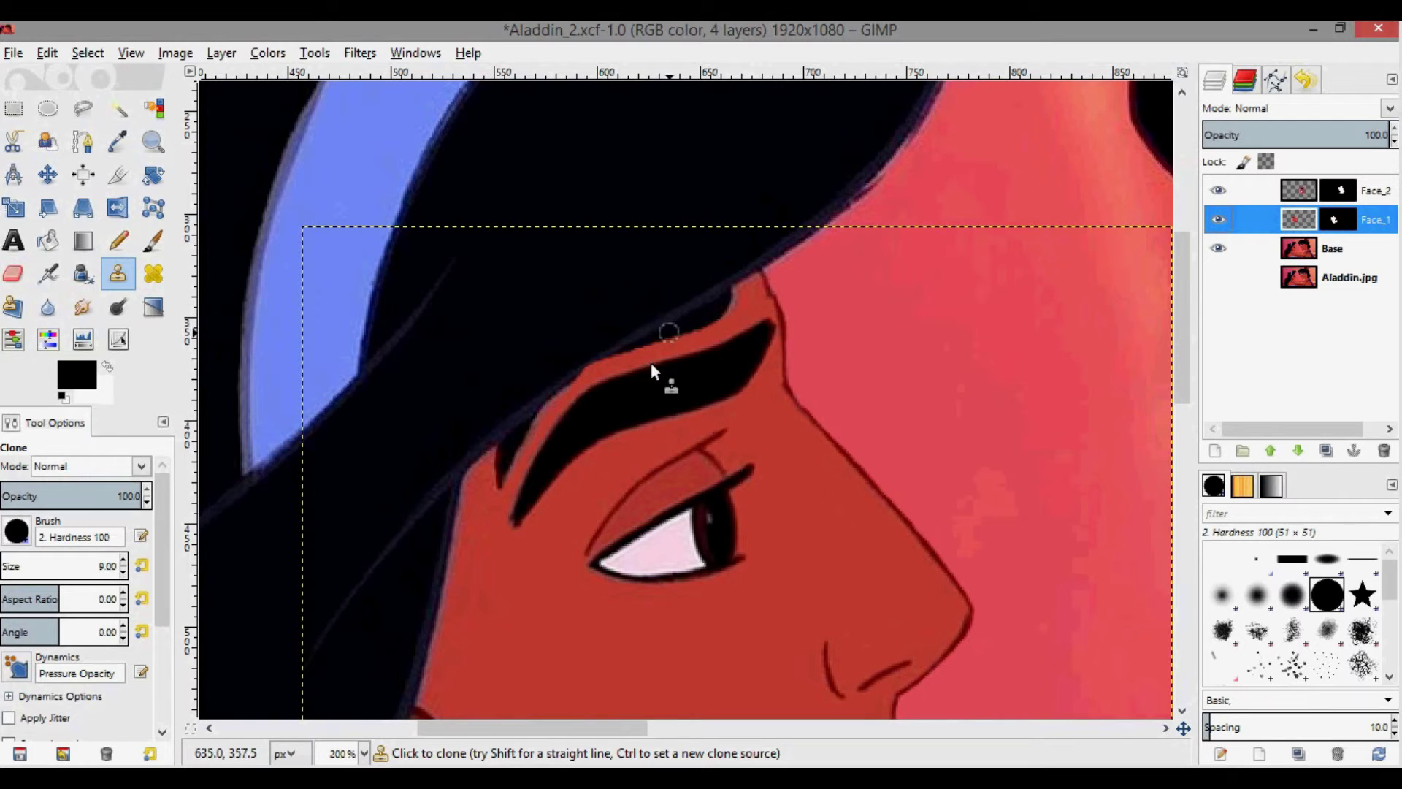
scroll(668, 656, down, 3)
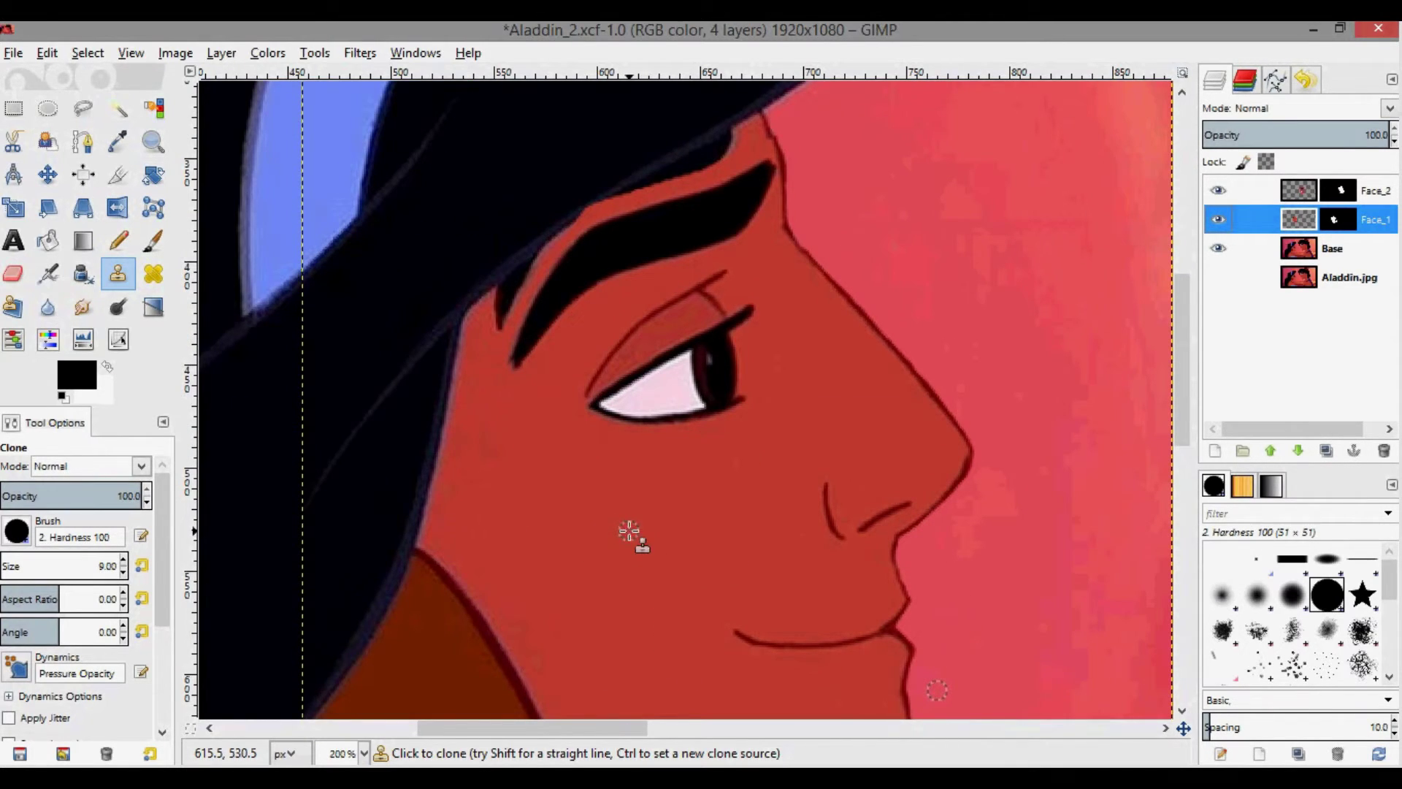
click(628, 530)
scroll(677, 398, up, 3)
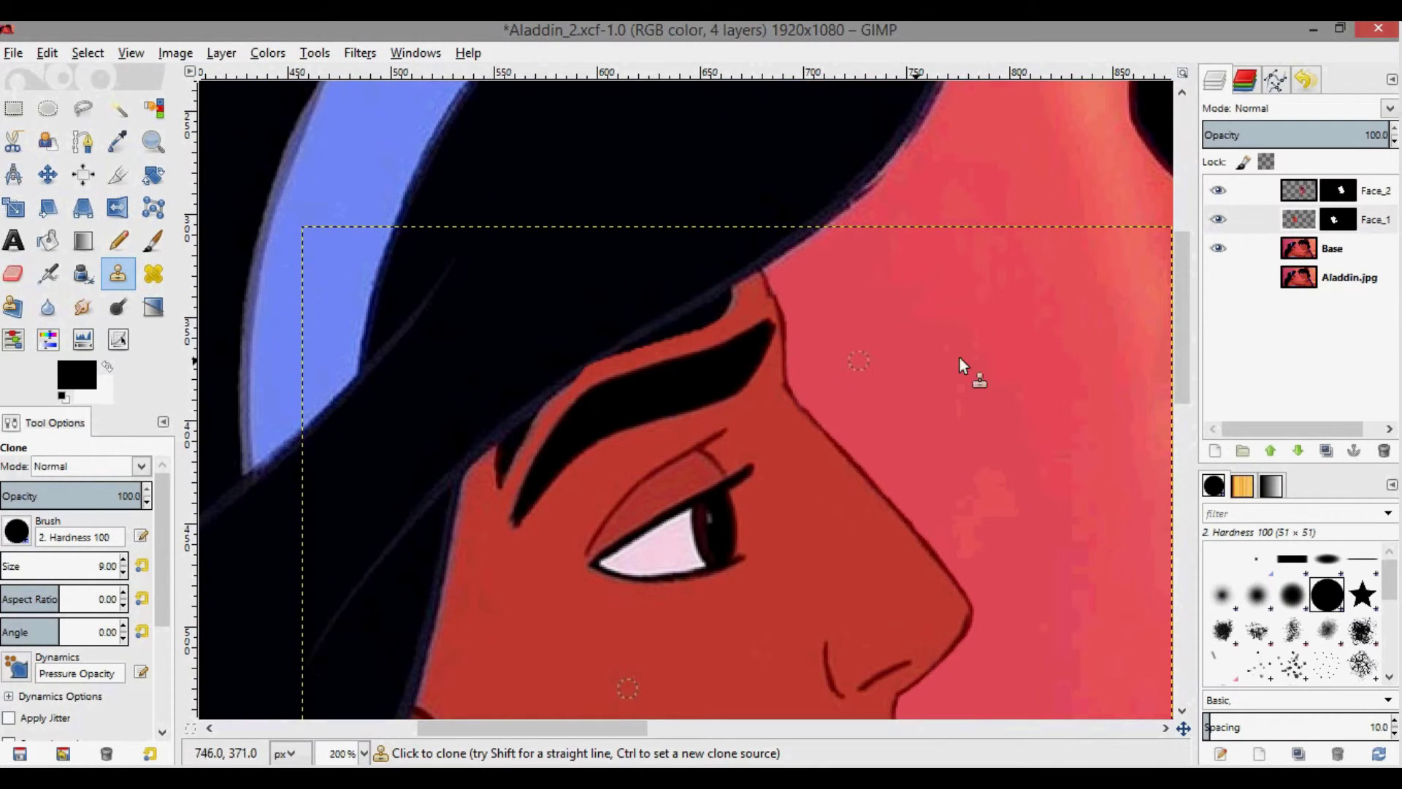
Clone the sampled skin on the Base layer over the dark hair strands between Face_1's eyebrow and the hairline.
click(1302, 250)
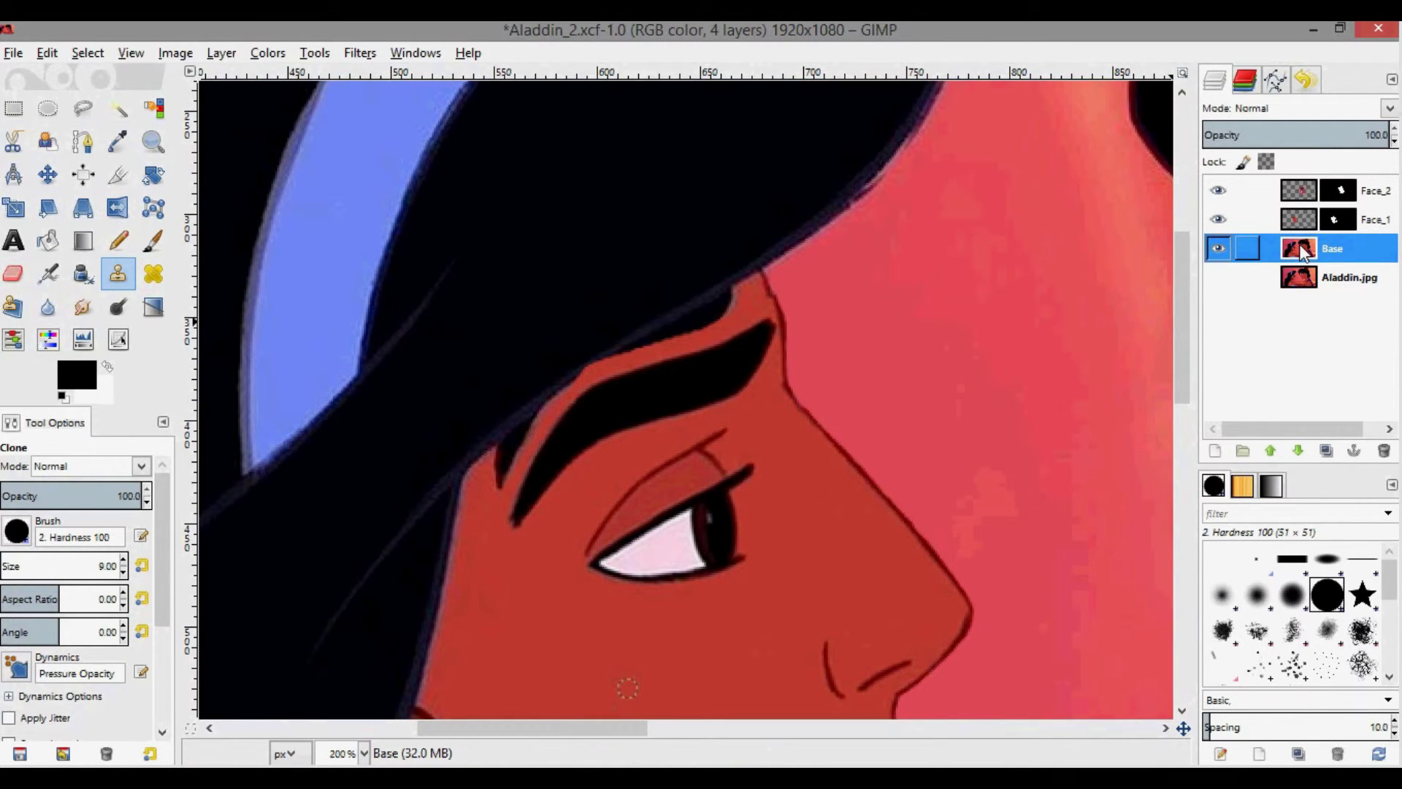
click(735, 309)
mouse_move(707, 321)
mouse_down()
mouse_move(662, 341)
mouse_move(755, 288)
mouse_move(655, 343)
mouse_up()
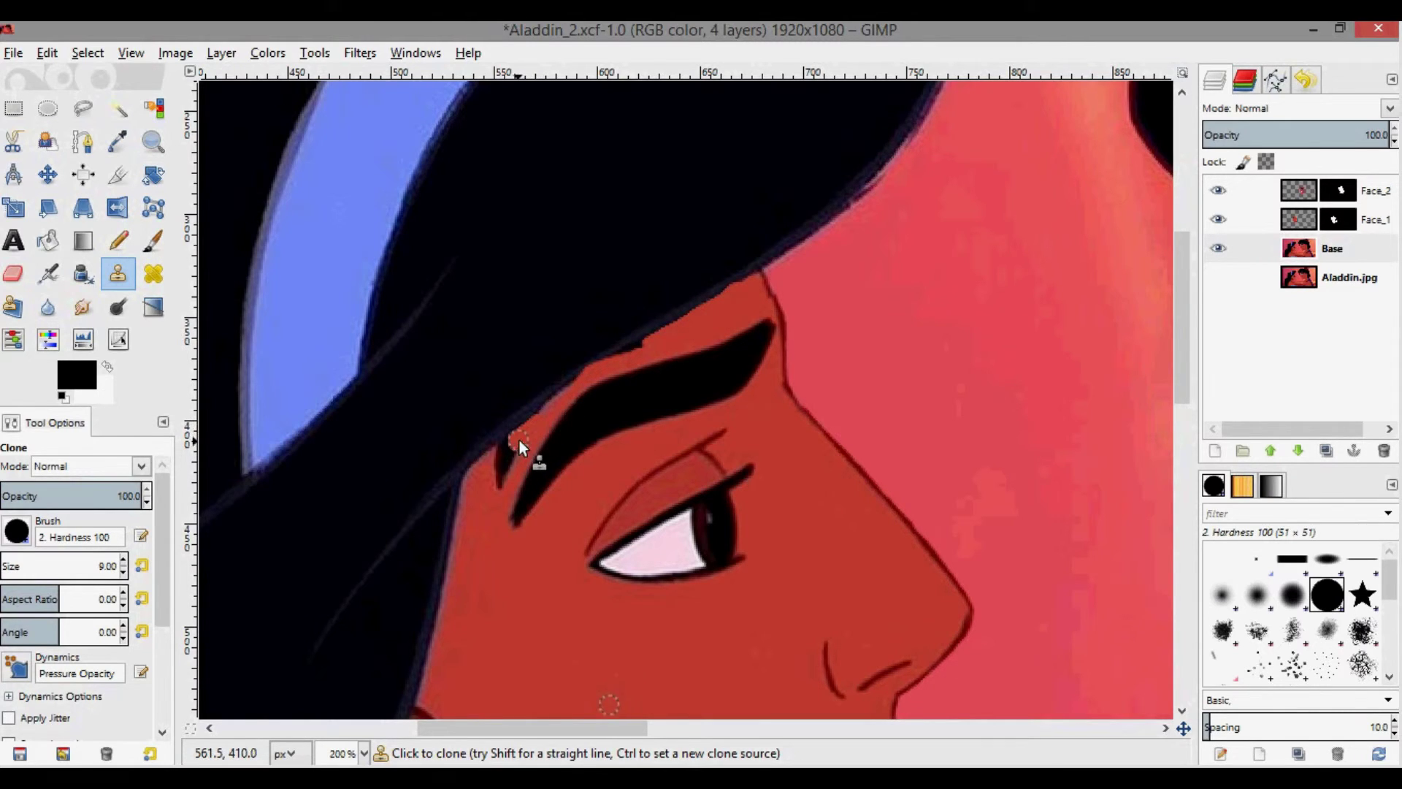
mouse_move(507, 449)
mouse_down()
mouse_move(488, 489)
mouse_move(520, 453)
mouse_move(499, 492)
mouse_move(479, 484)
mouse_move(541, 431)
mouse_up()
Clone the cheek skin on the Face_1 layer along the hairline above the eyebrow, up to the forehead outline.
click(1296, 223)
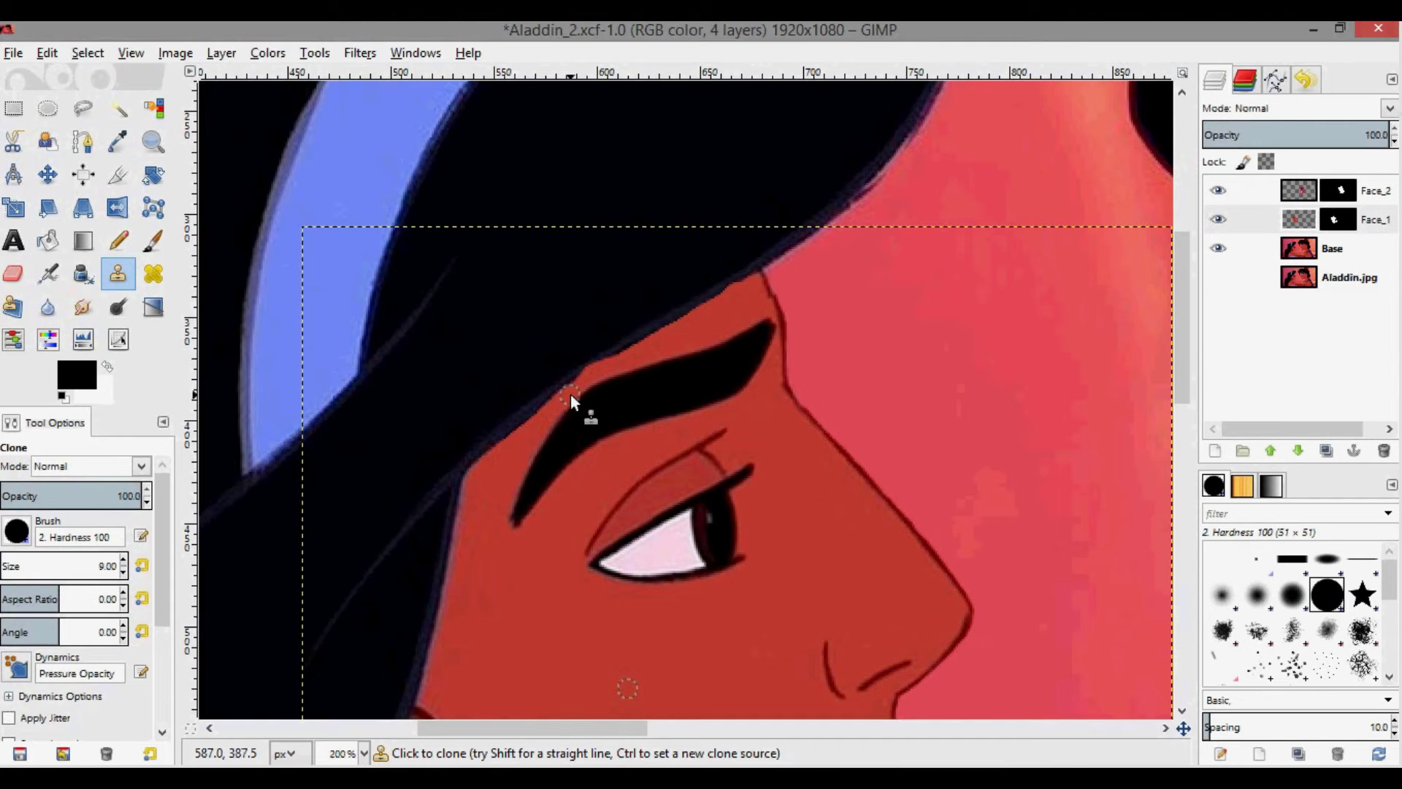
mouse_move(623, 362)
mouse_down()
mouse_move(709, 342)
mouse_move(752, 283)
mouse_up()
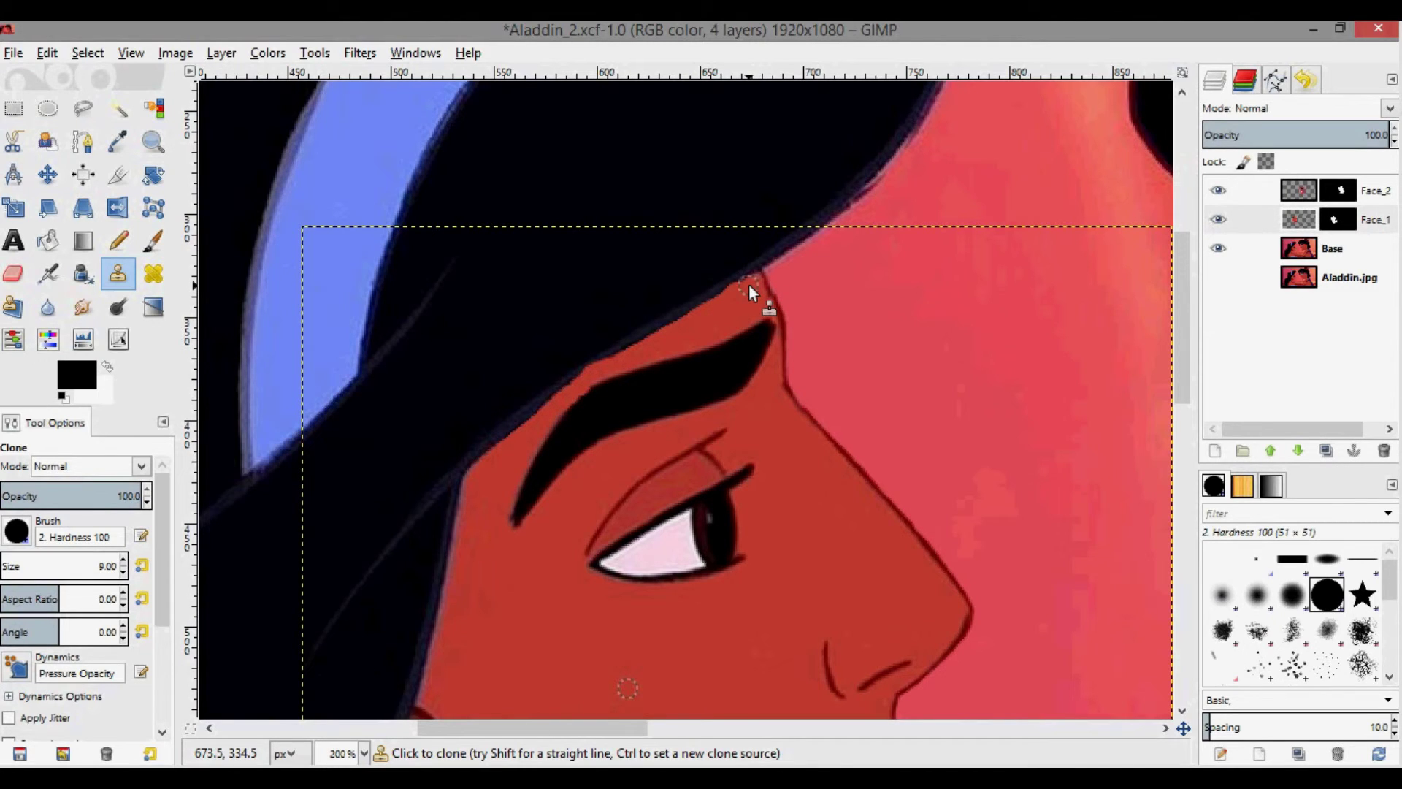
scroll(536, 383, down, 3)
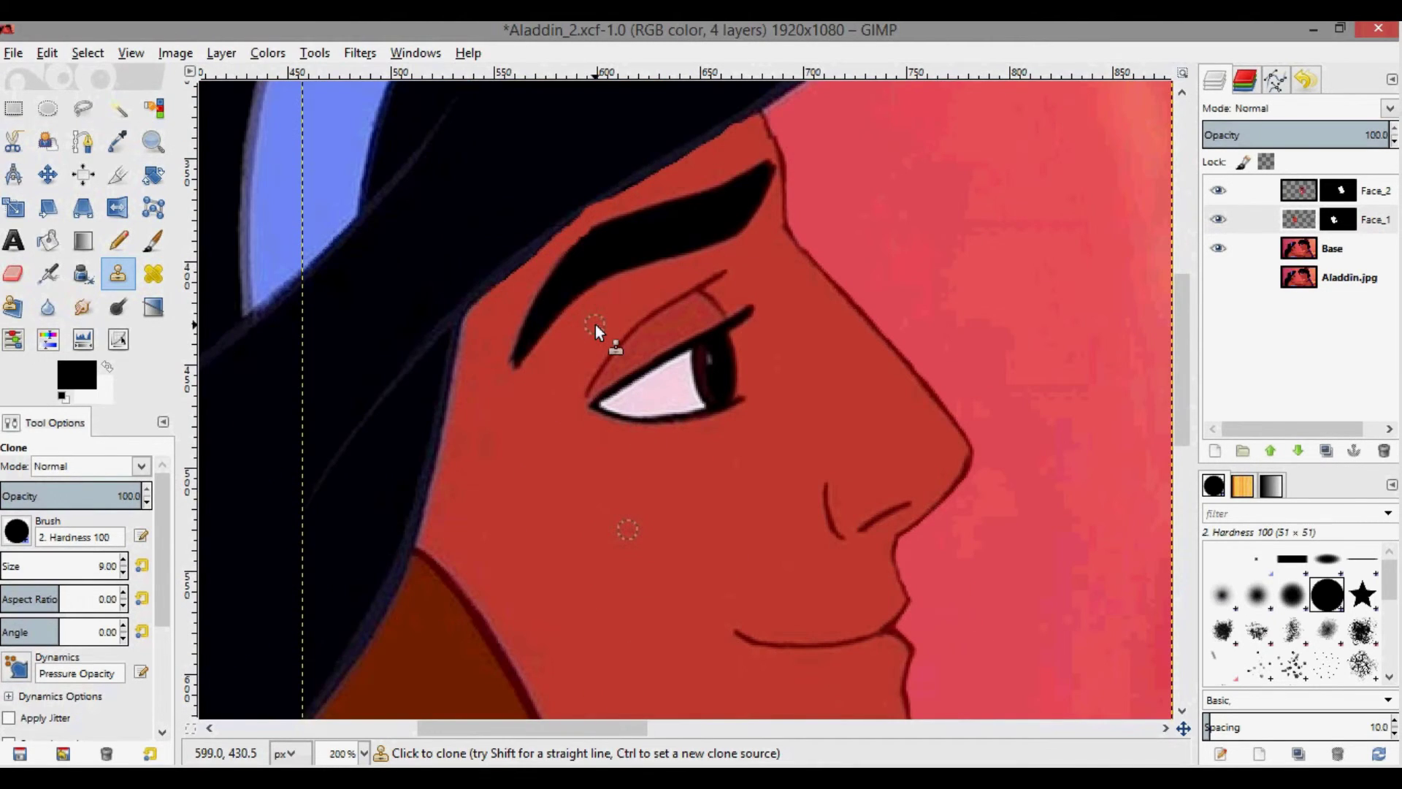
scroll(594, 324, up, 3)
scroll(807, 329, up, 5)
mouse_move(574, 464)
mouse_down()
mouse_move(641, 482)
mouse_move(808, 376)
mouse_move(830, 344)
mouse_up()
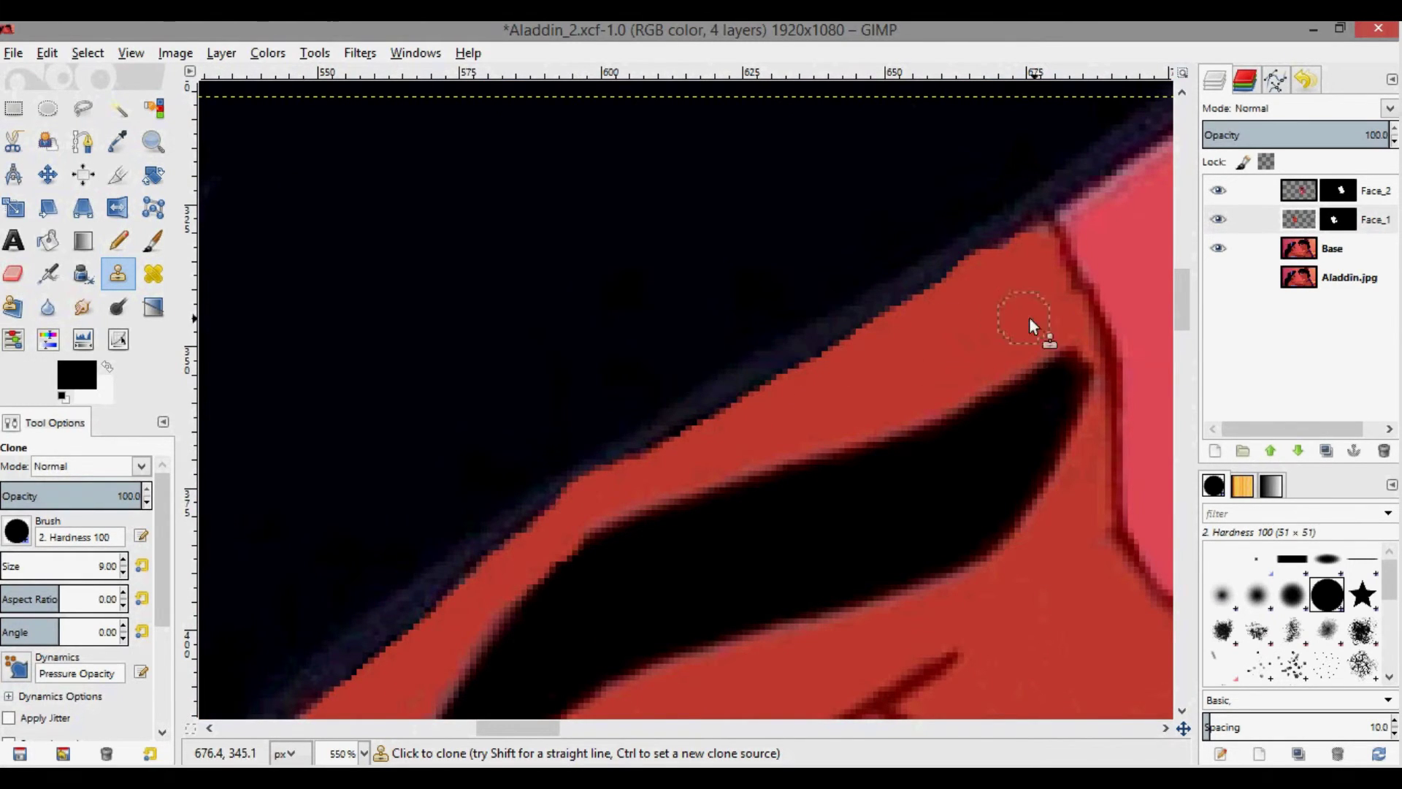
Set the Clone brush size to 4, sample the hair outline on Base, and clone it along the jagged hairline on Face_1.
click(1252, 248)
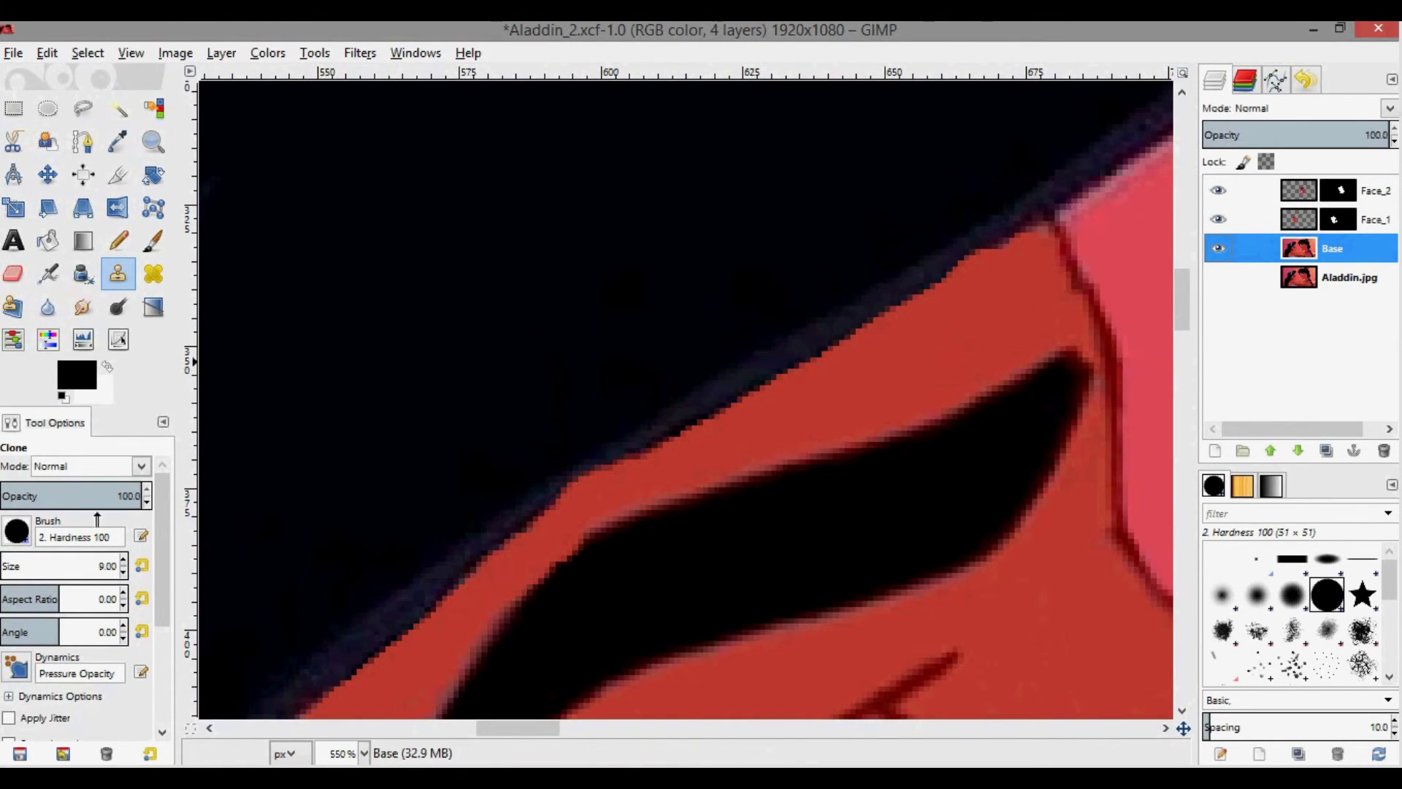
click(124, 572)
click(124, 572)
click(124, 572)
click(124, 571)
click(123, 572)
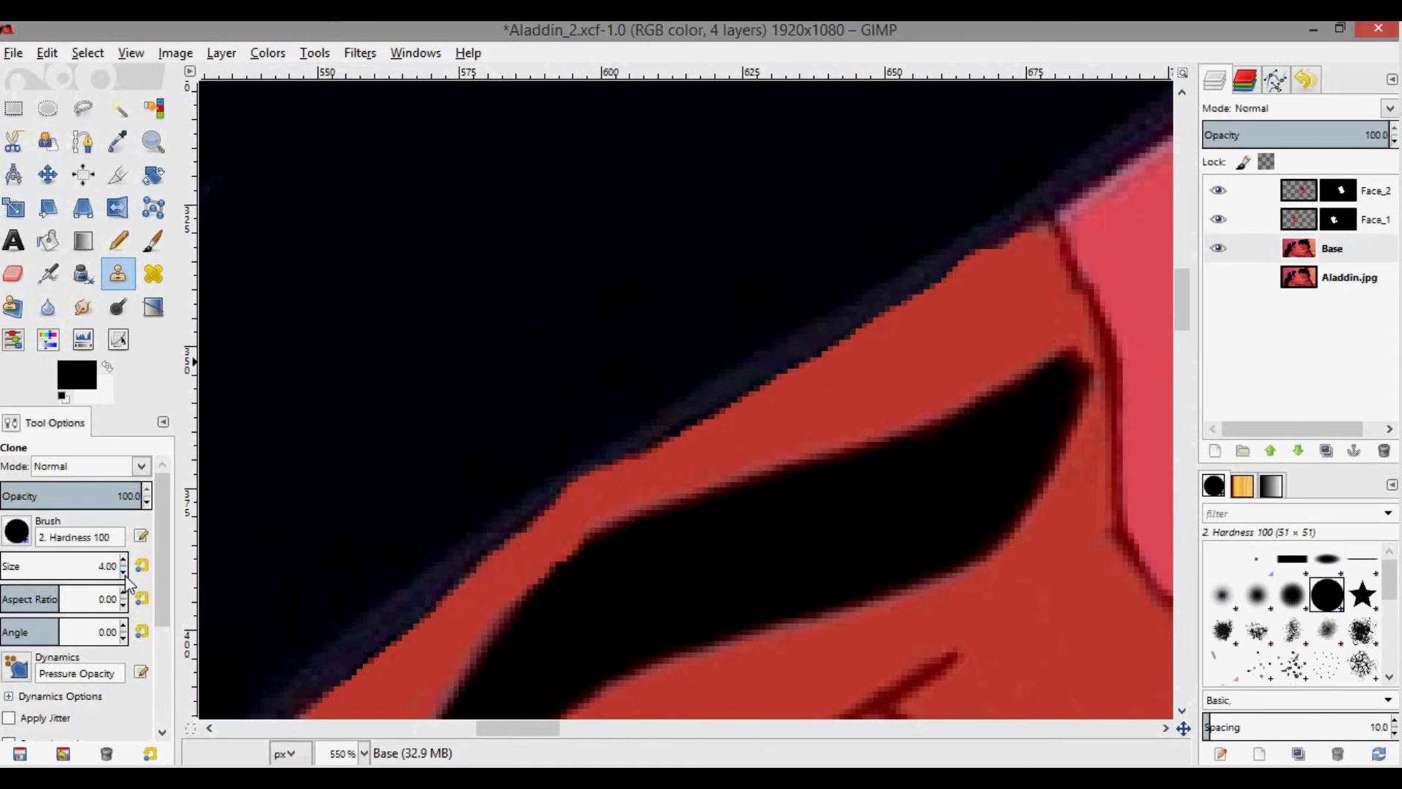
ctrl+click(818, 334)
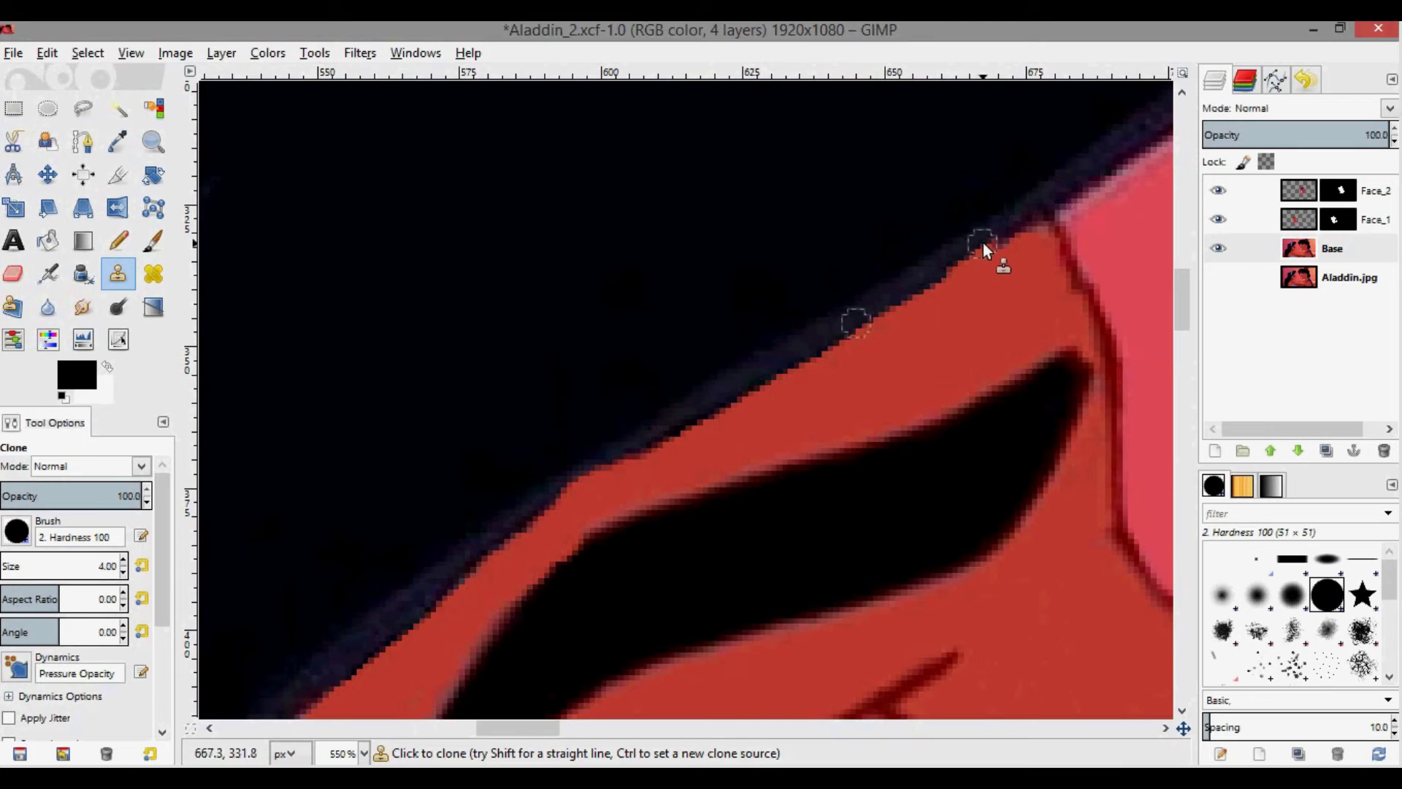
ctrl+click(1008, 227)
ctrl+click(818, 333)
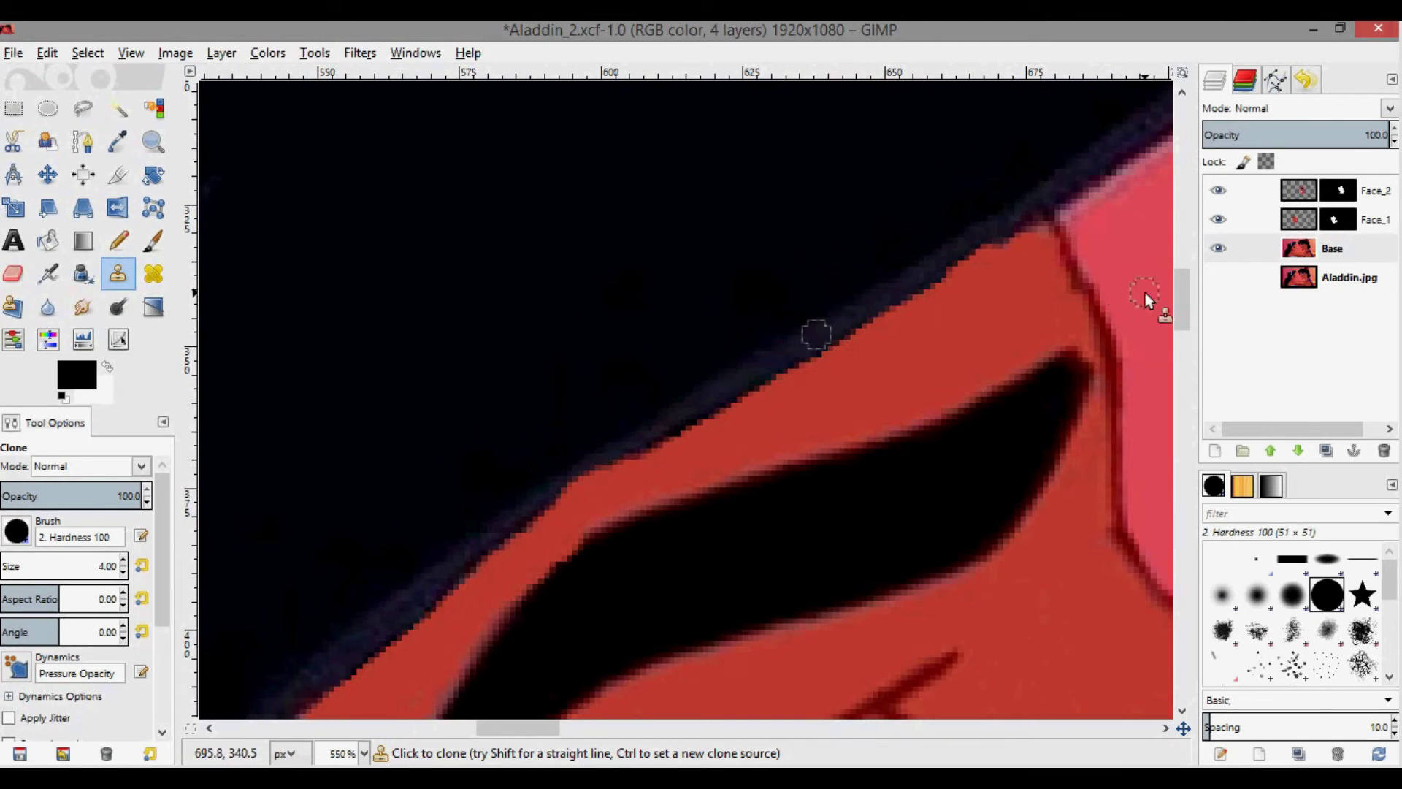
click(1337, 219)
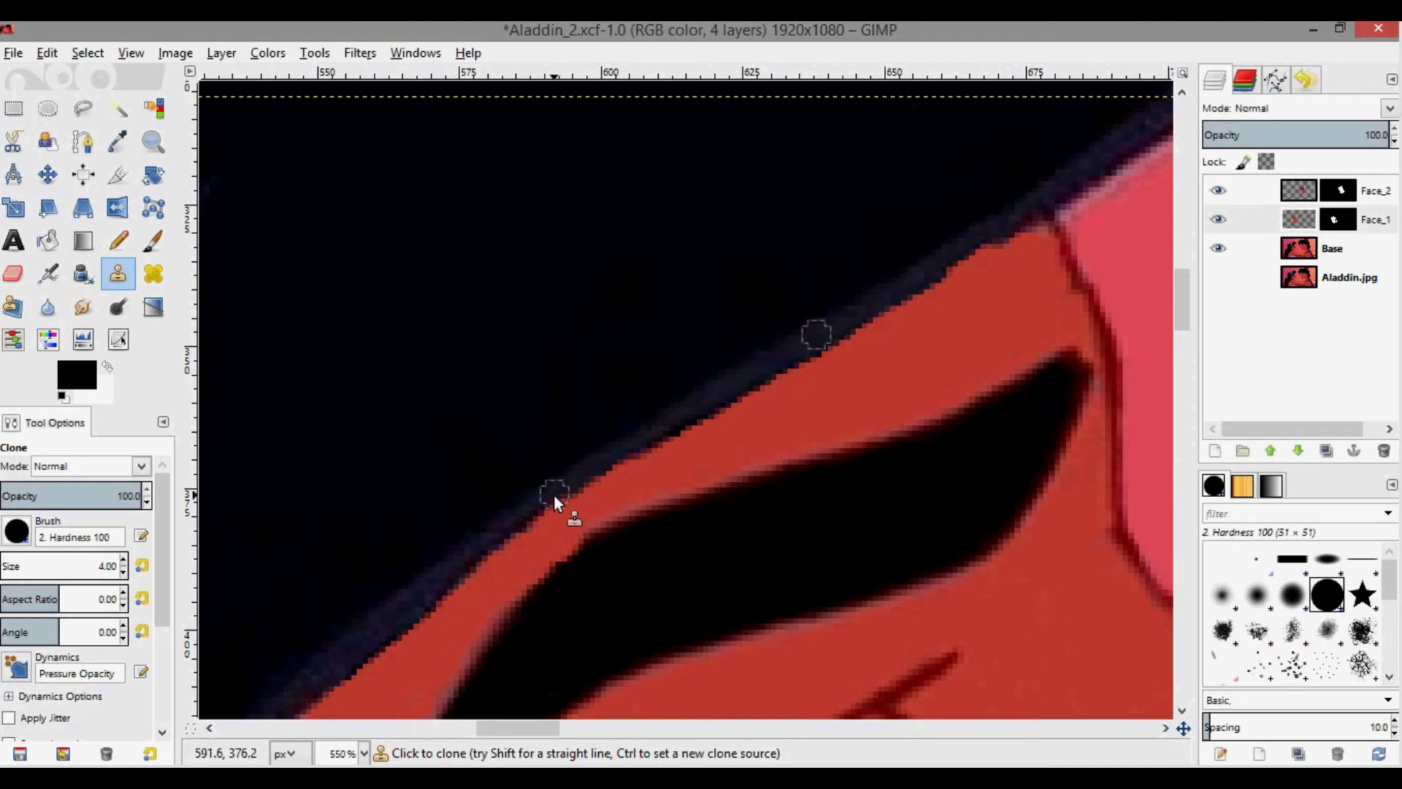
Sample the black inside Face_1's eyebrow and clone it over the uneven upper edge of the brow.
scroll(800, 367, down, 5)
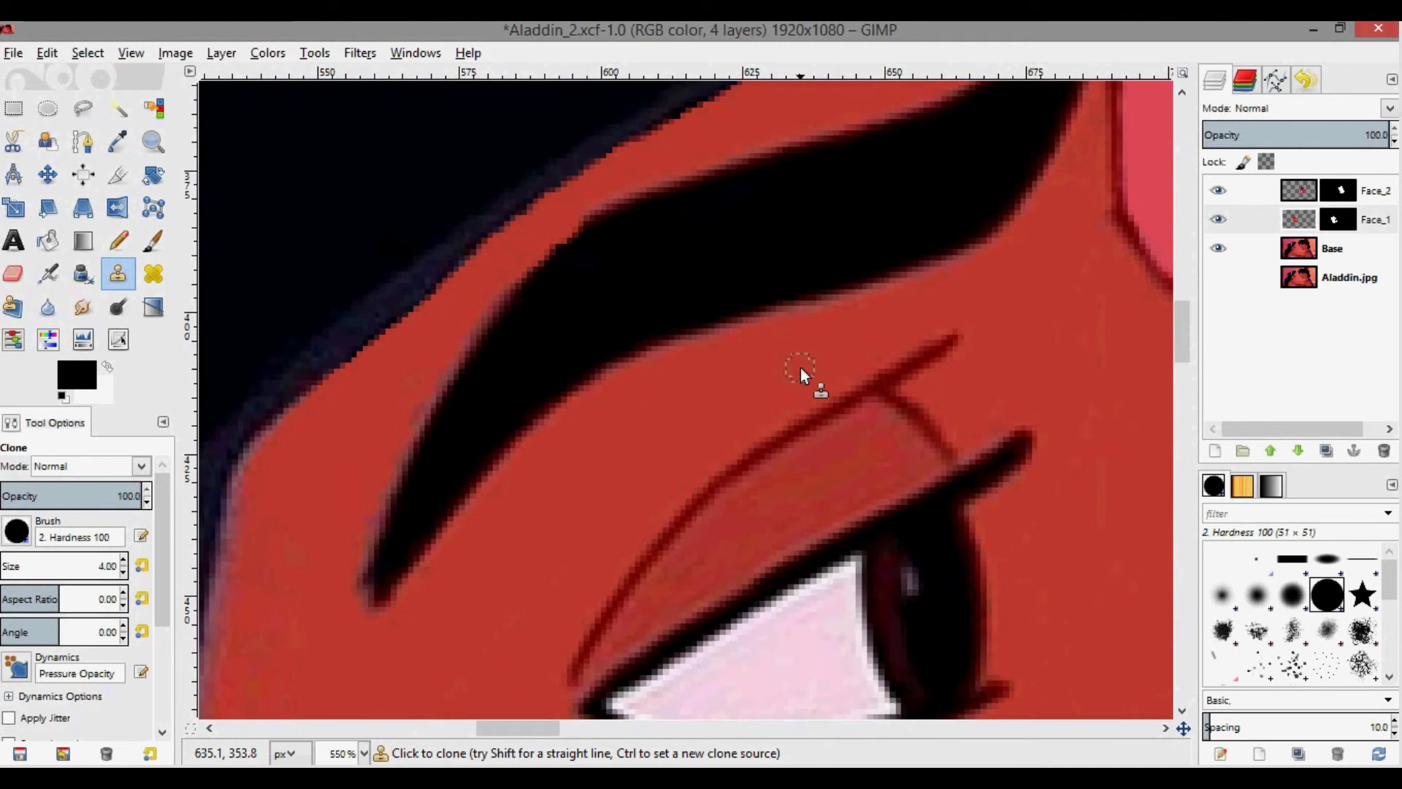
scroll(799, 365, up, 3)
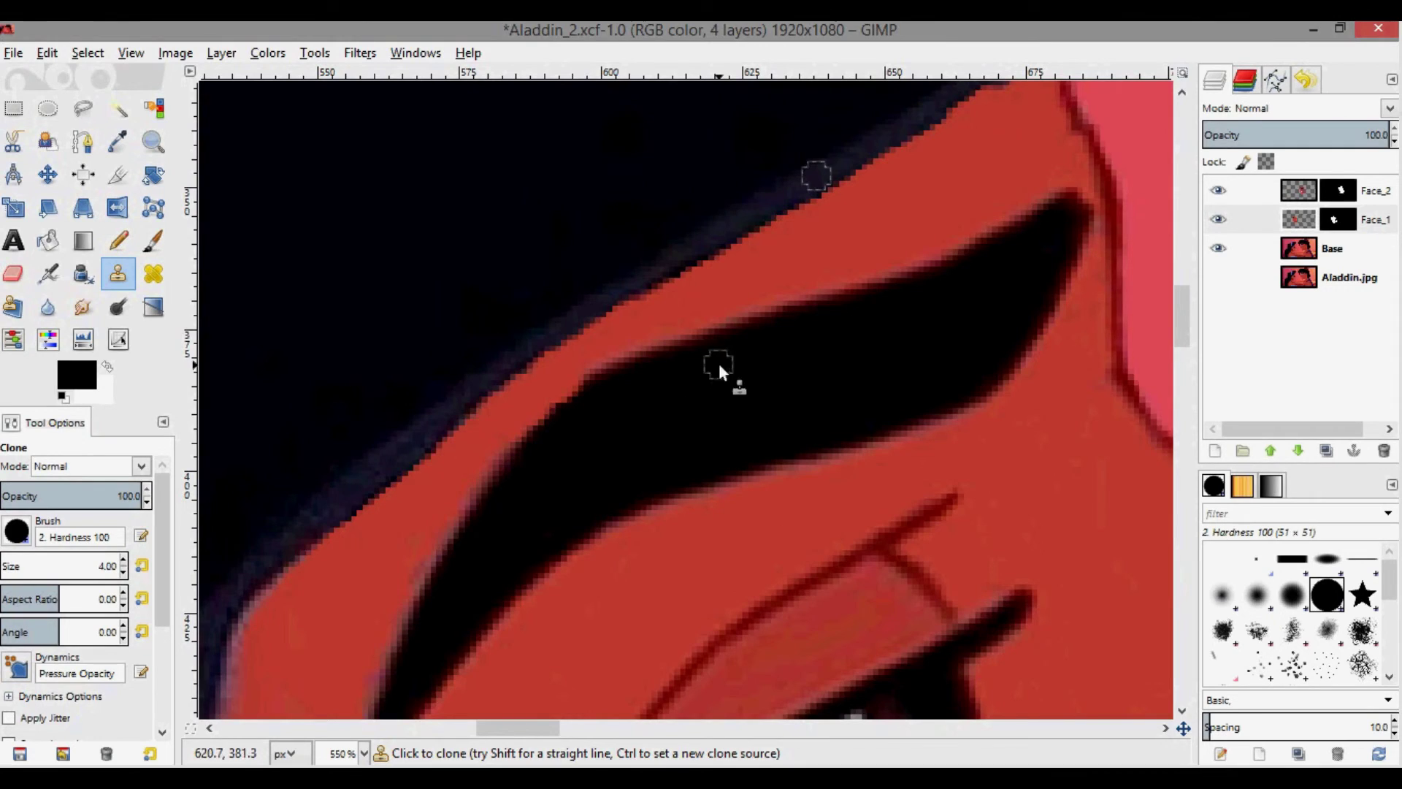
ctrl+click(620, 406)
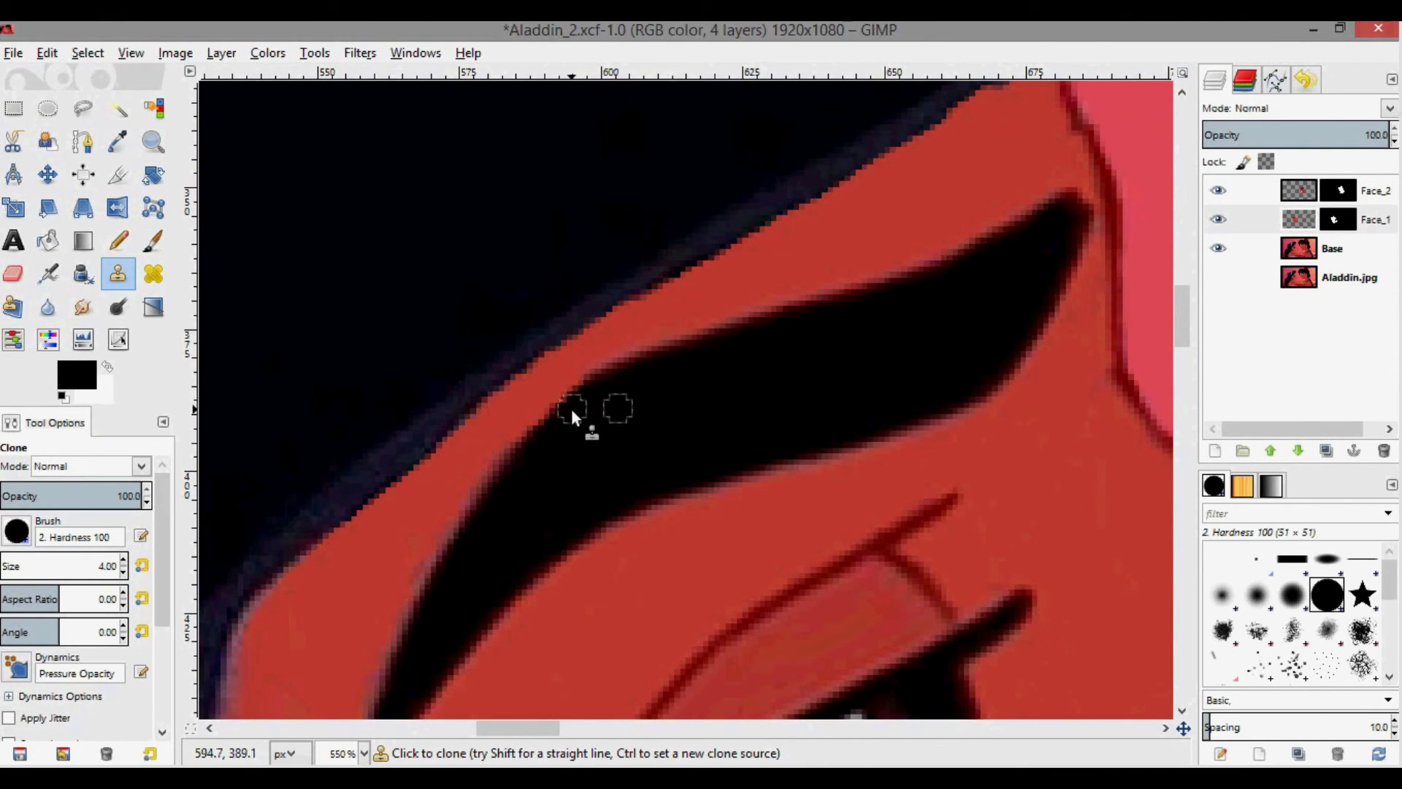
key(shift+ctrl+j)
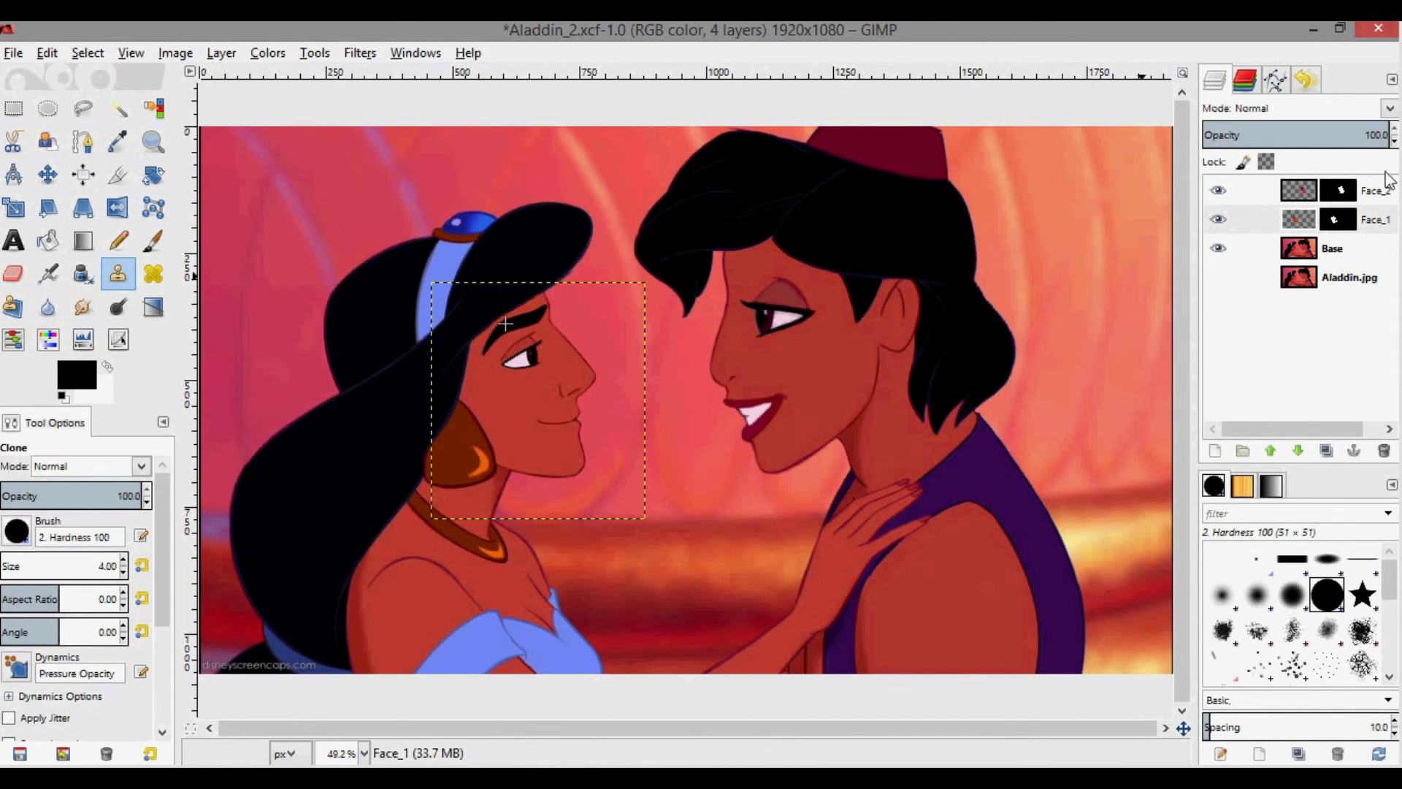
Sample the hair outline above the forehead on the Base layer and clone it over the notch where the hairline meets the face.
click(1247, 191)
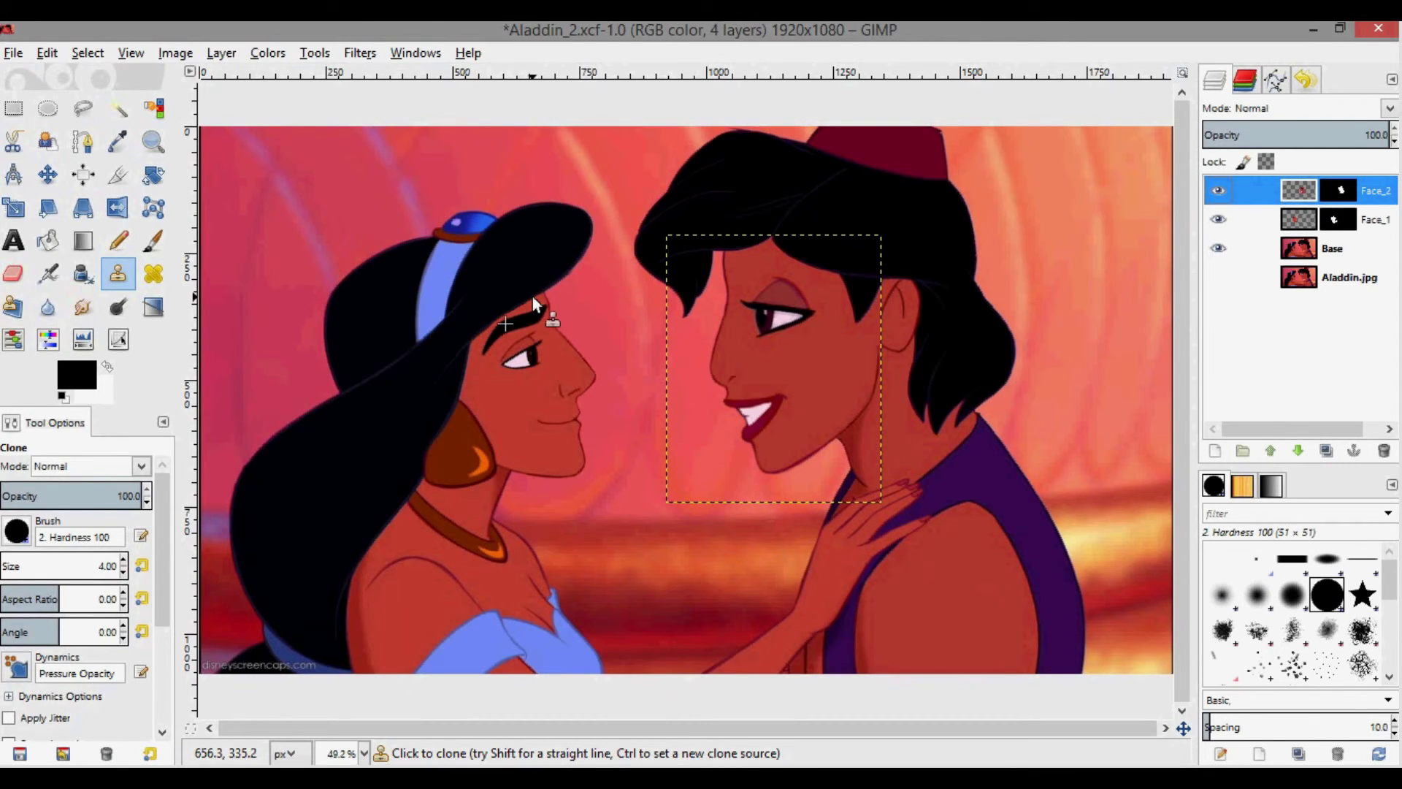
click(1304, 219)
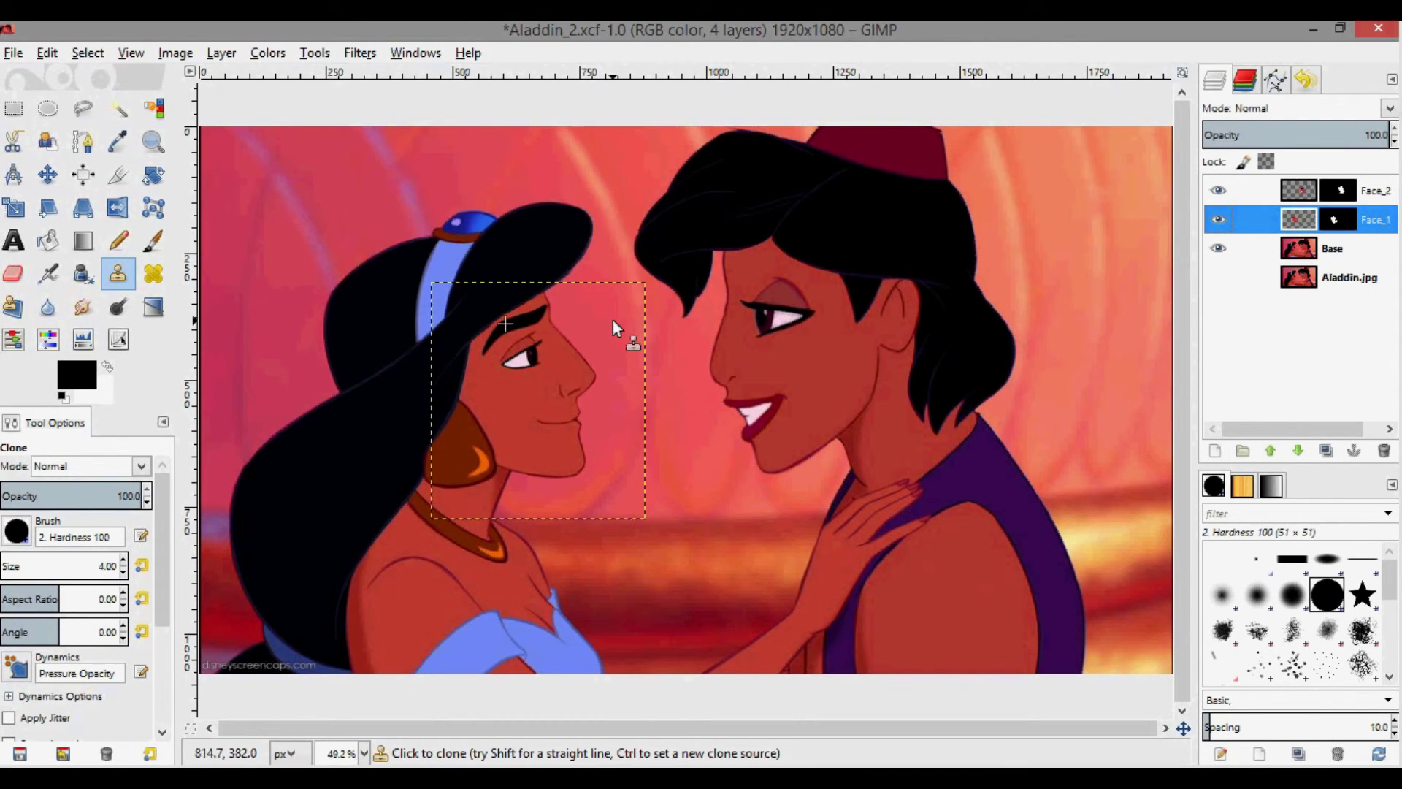
scroll(612, 319, up, 1)
scroll(611, 320, up, 3)
drag(634, 728, 578, 728)
scroll(548, 248, up, 3)
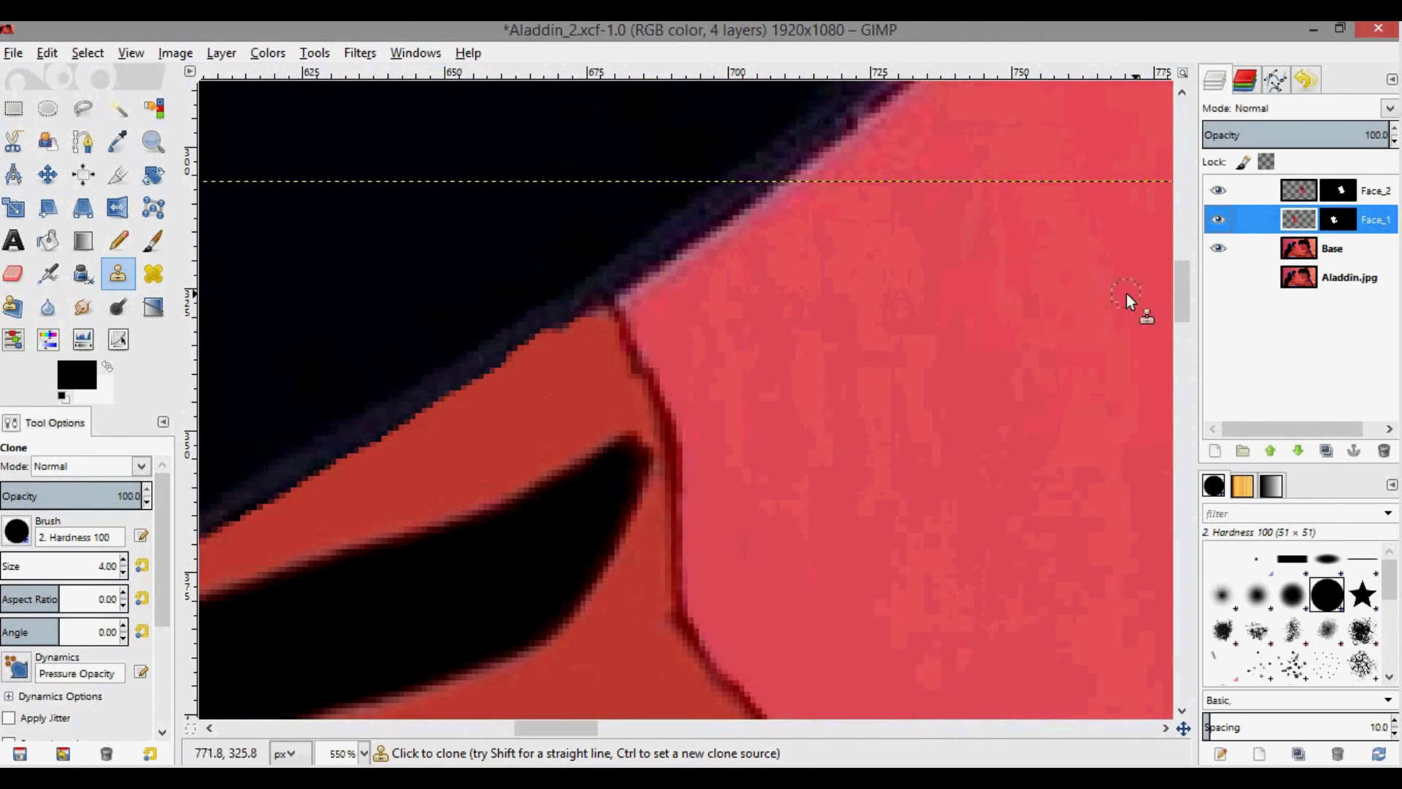
click(1330, 249)
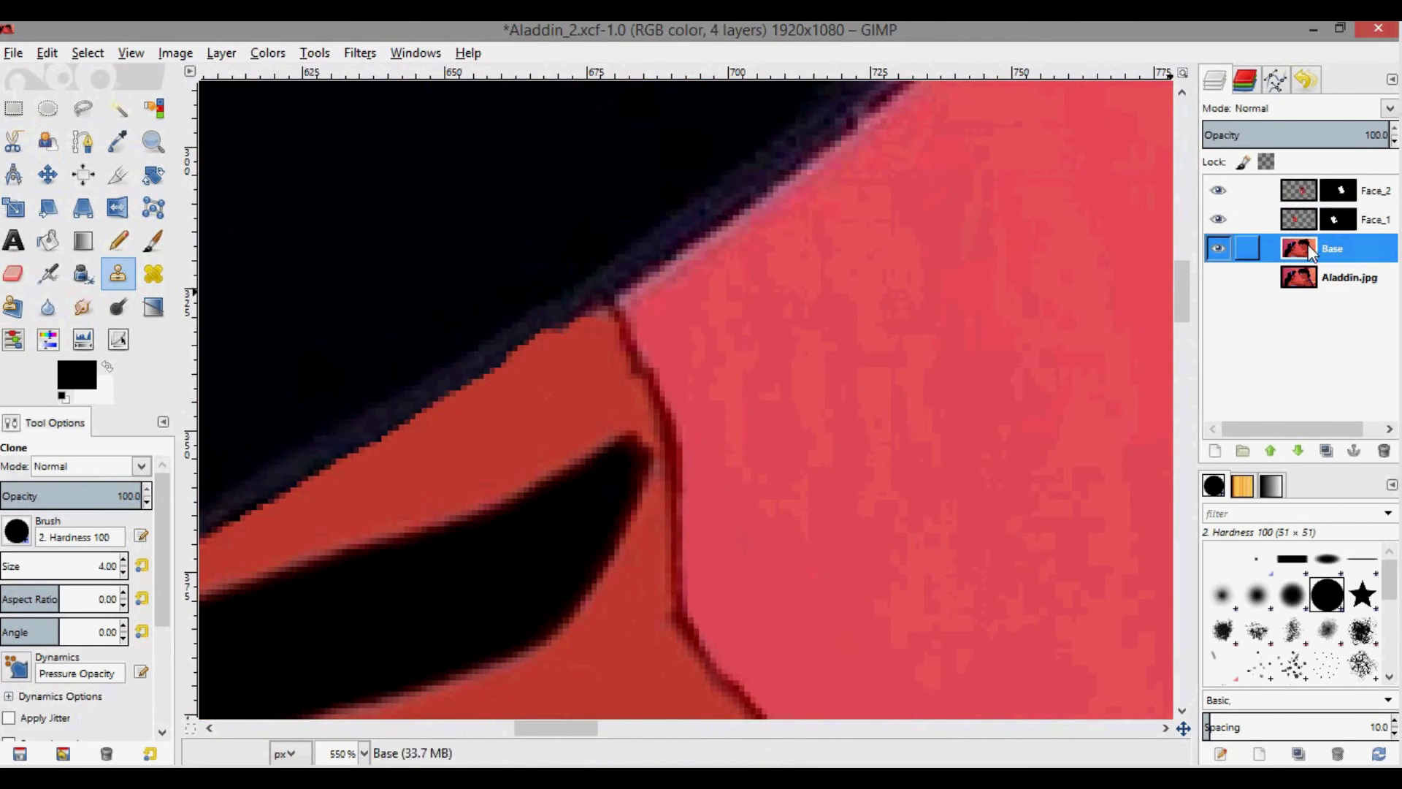
ctrl+click(621, 268)
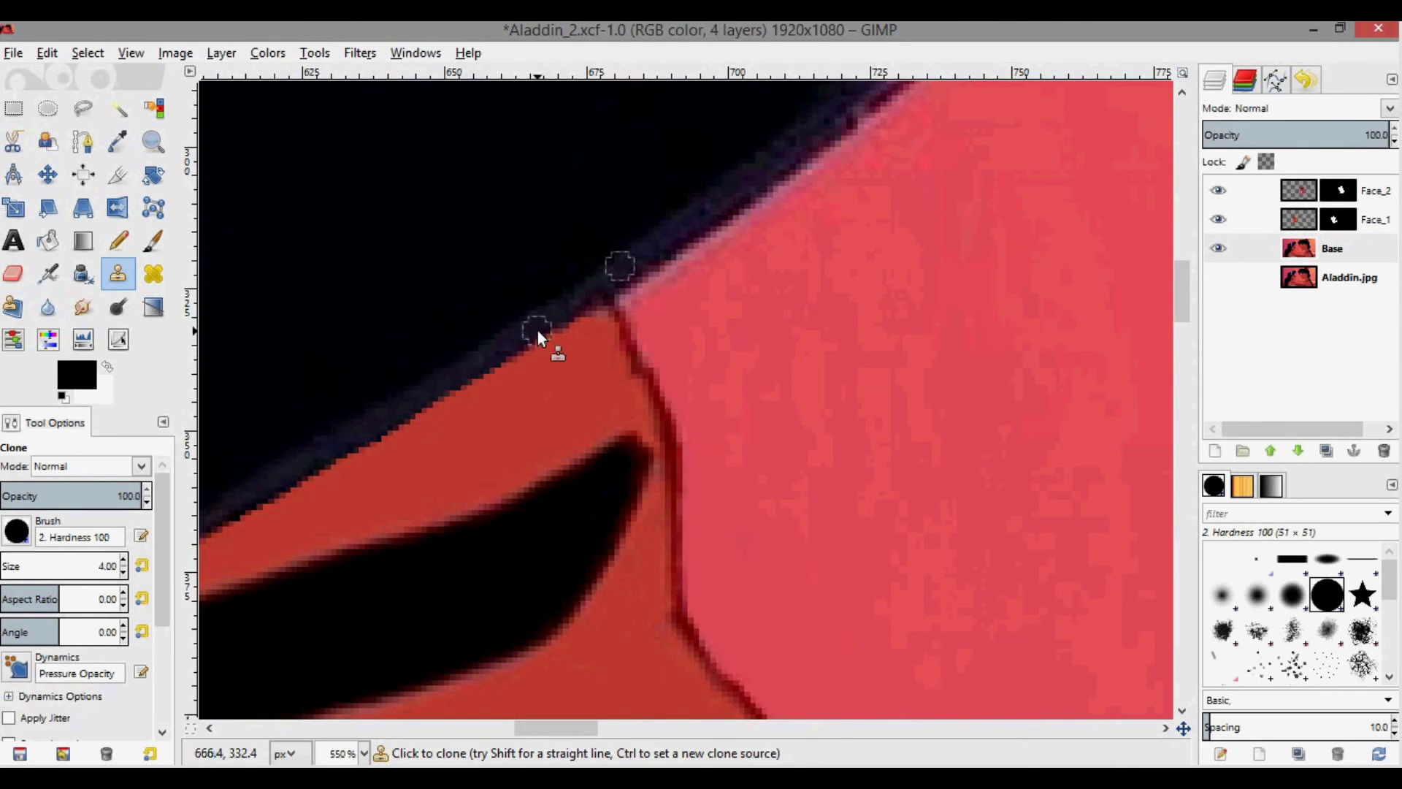
Sample the forehead skin on Face_1 and clone it over the blemish beside the forehead outline above the eyebrow.
scroll(750, 431, down, 2)
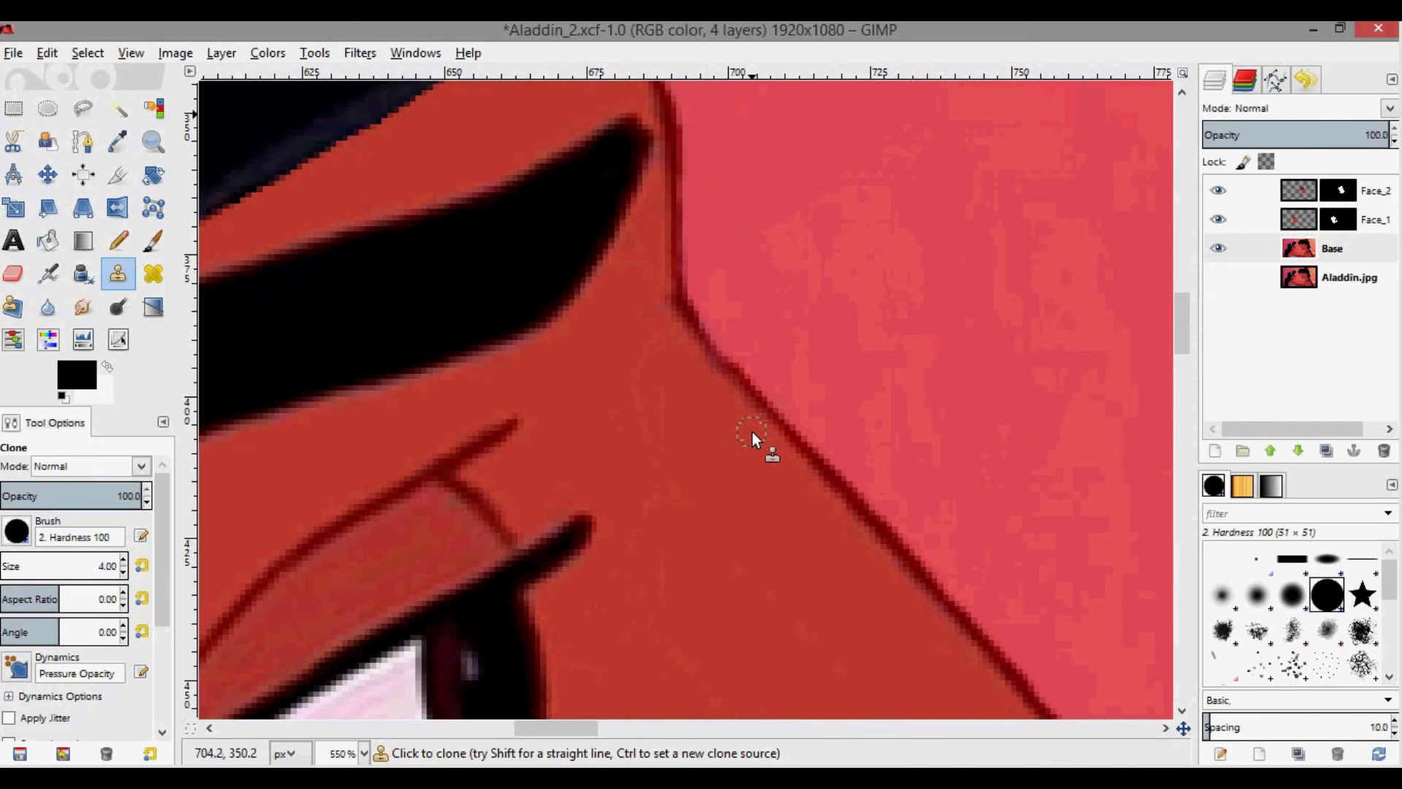
scroll(751, 431, up, 2)
scroll(750, 431, down, 1)
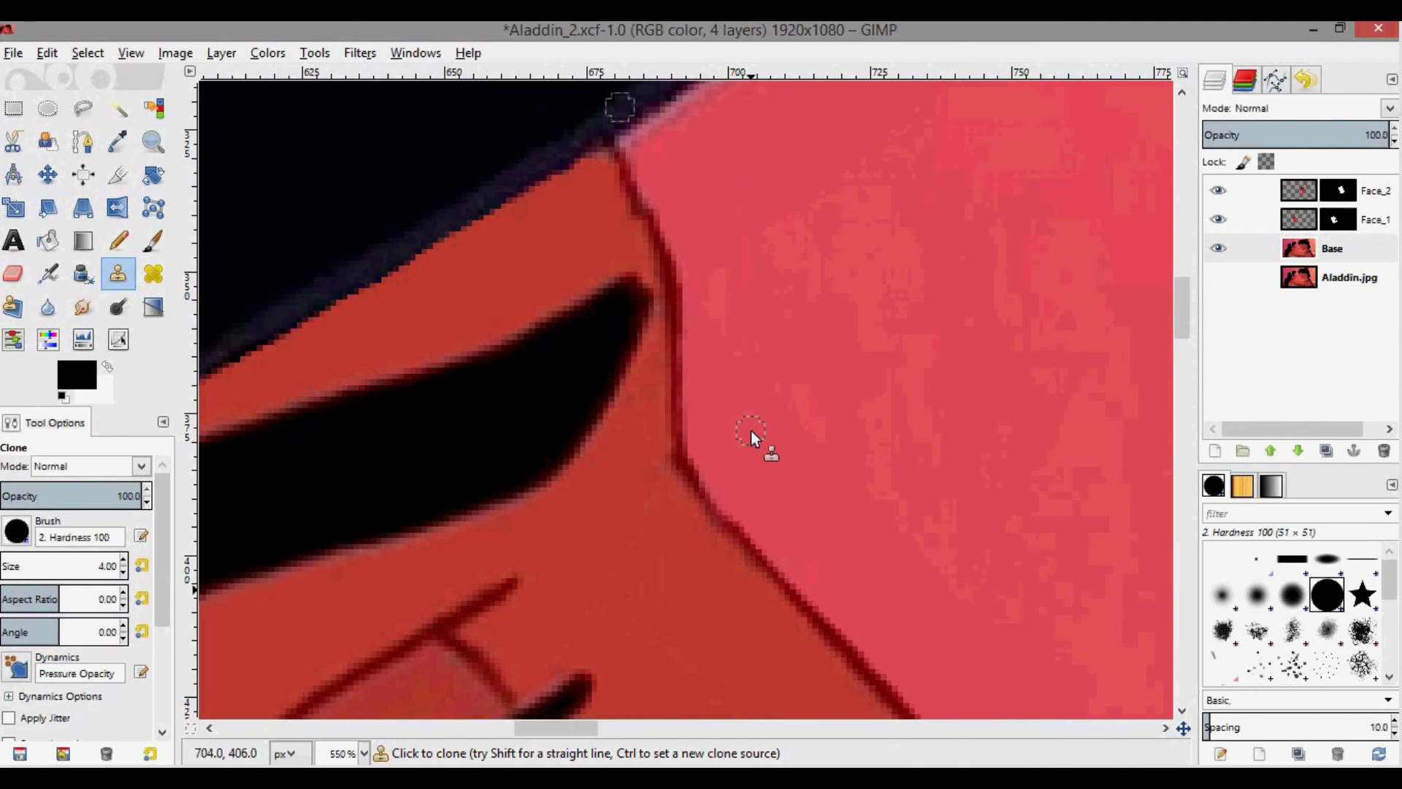
scroll(751, 430, down, 1)
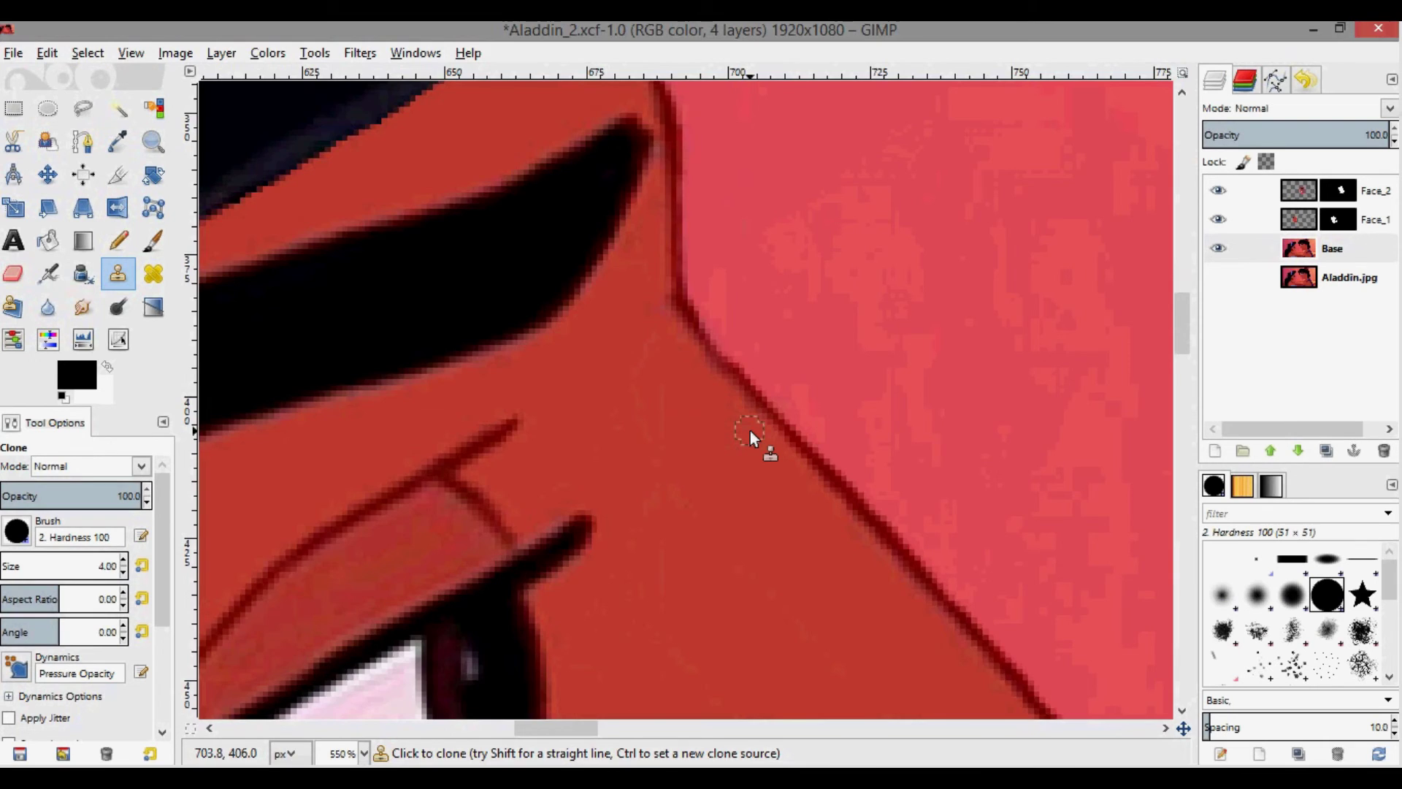
scroll(751, 430, down, 5)
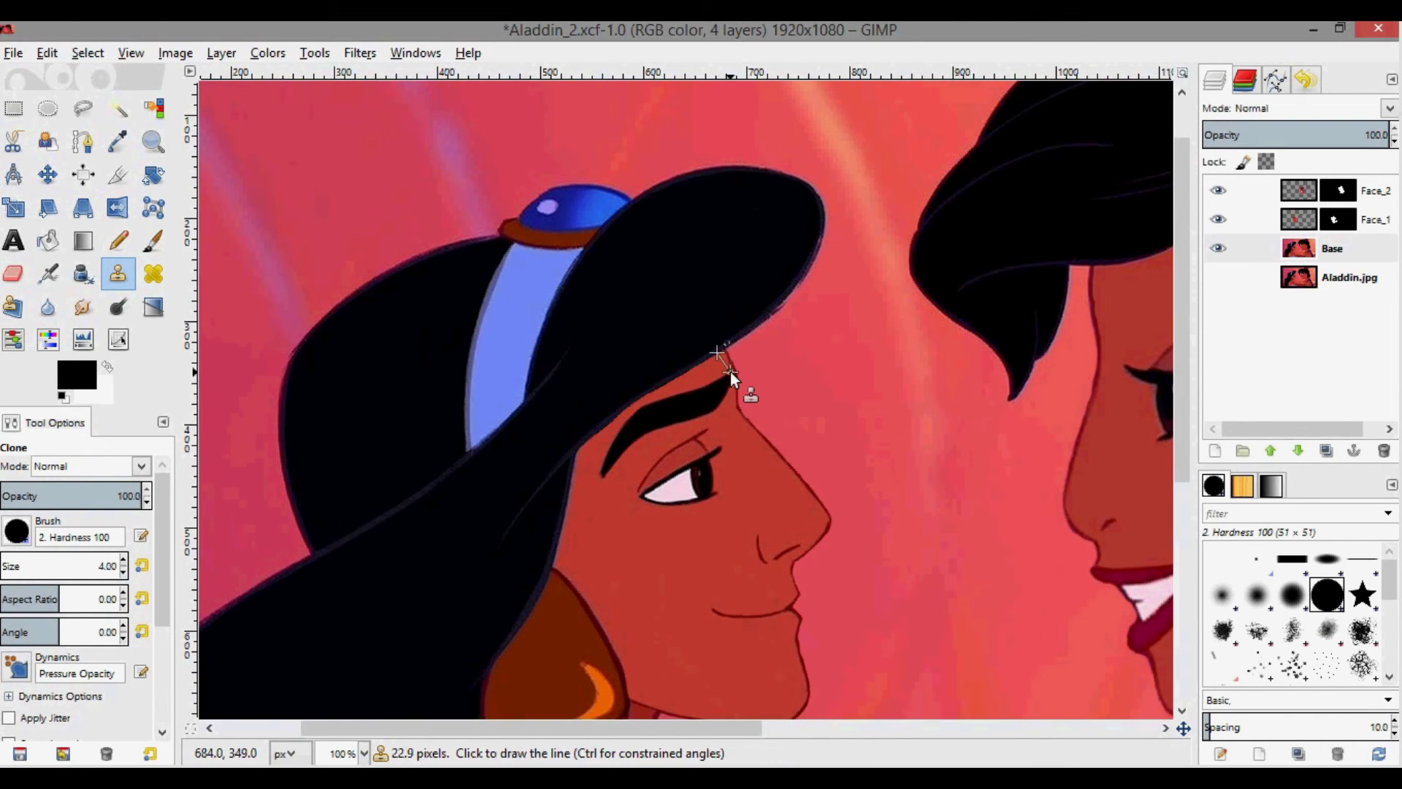
scroll(730, 371, up, 6)
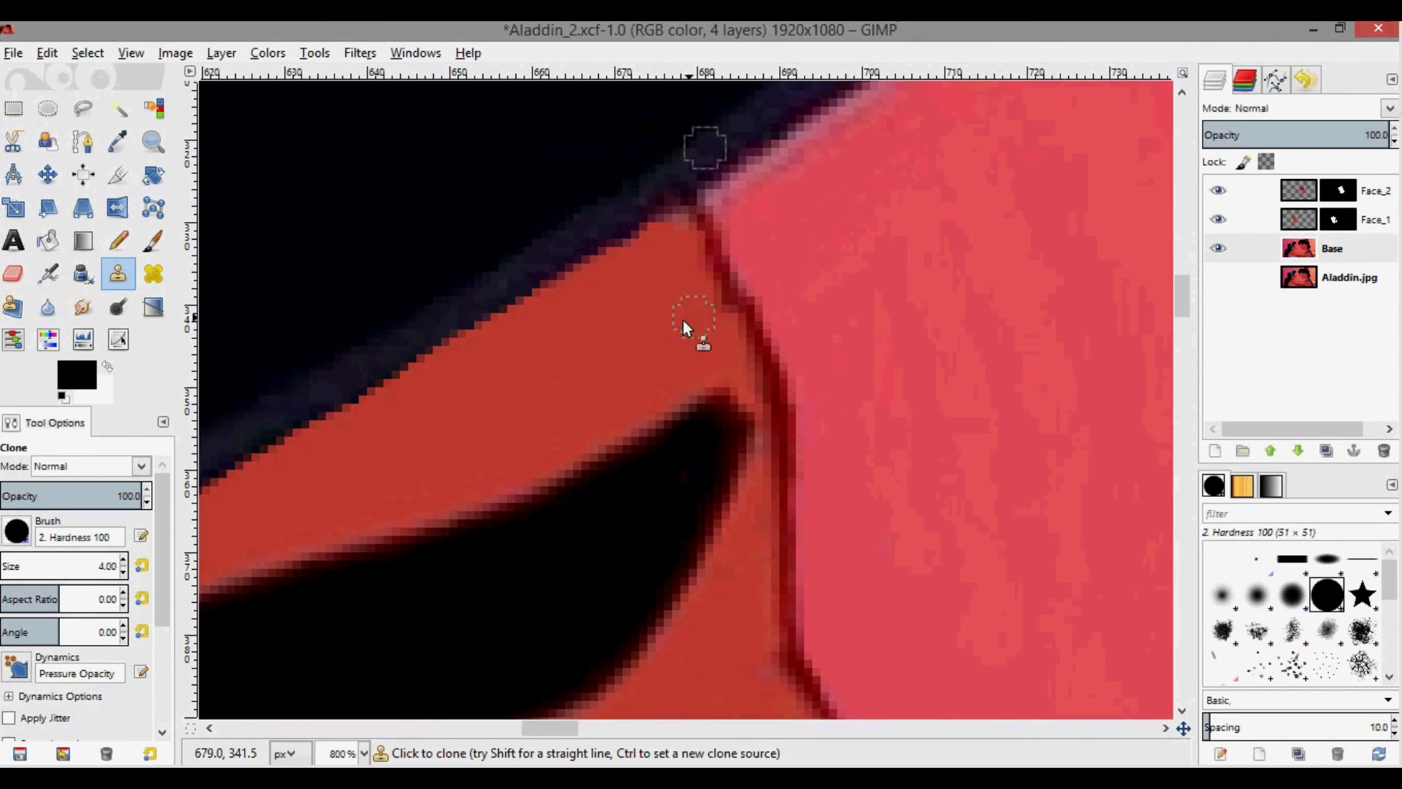
key(Page_Up)
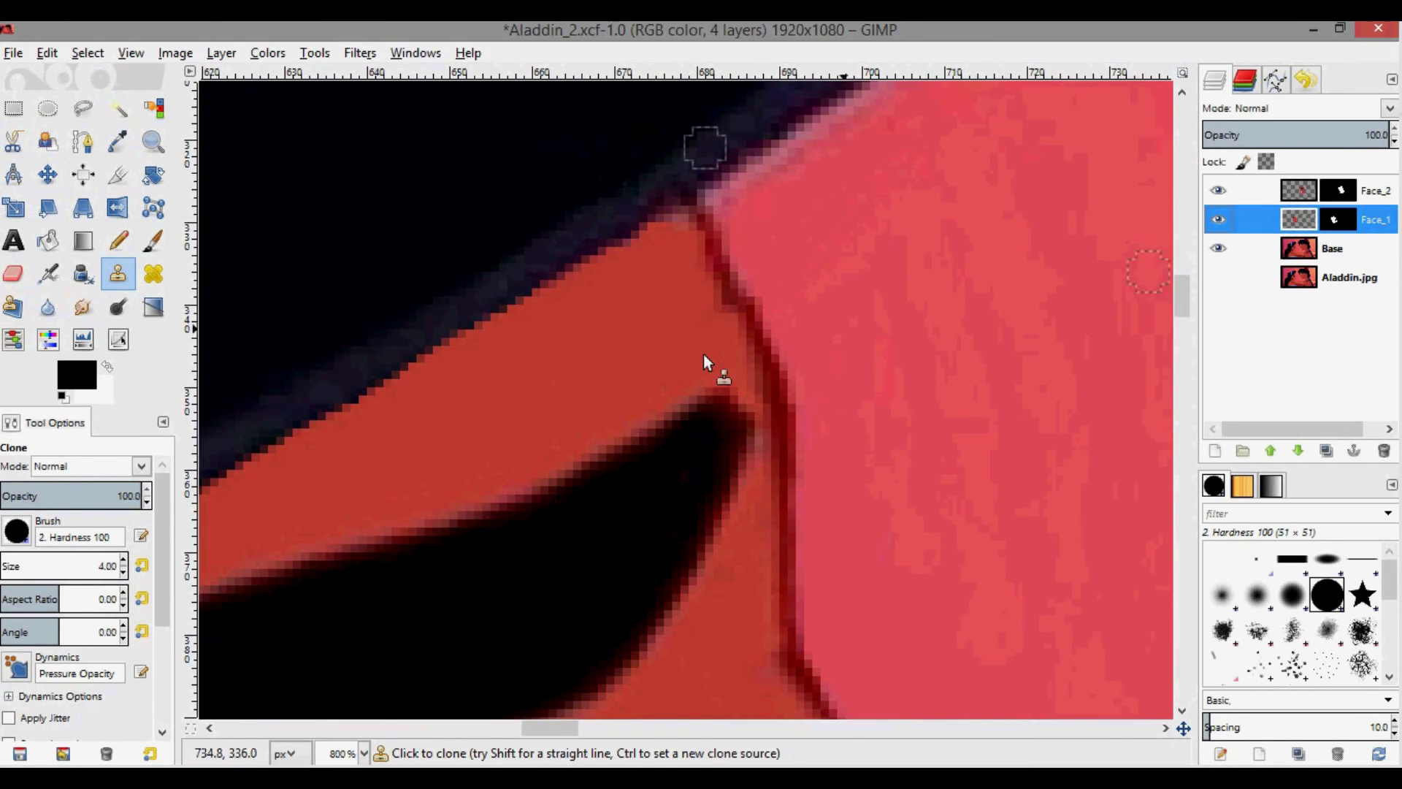
ctrl+click(638, 357)
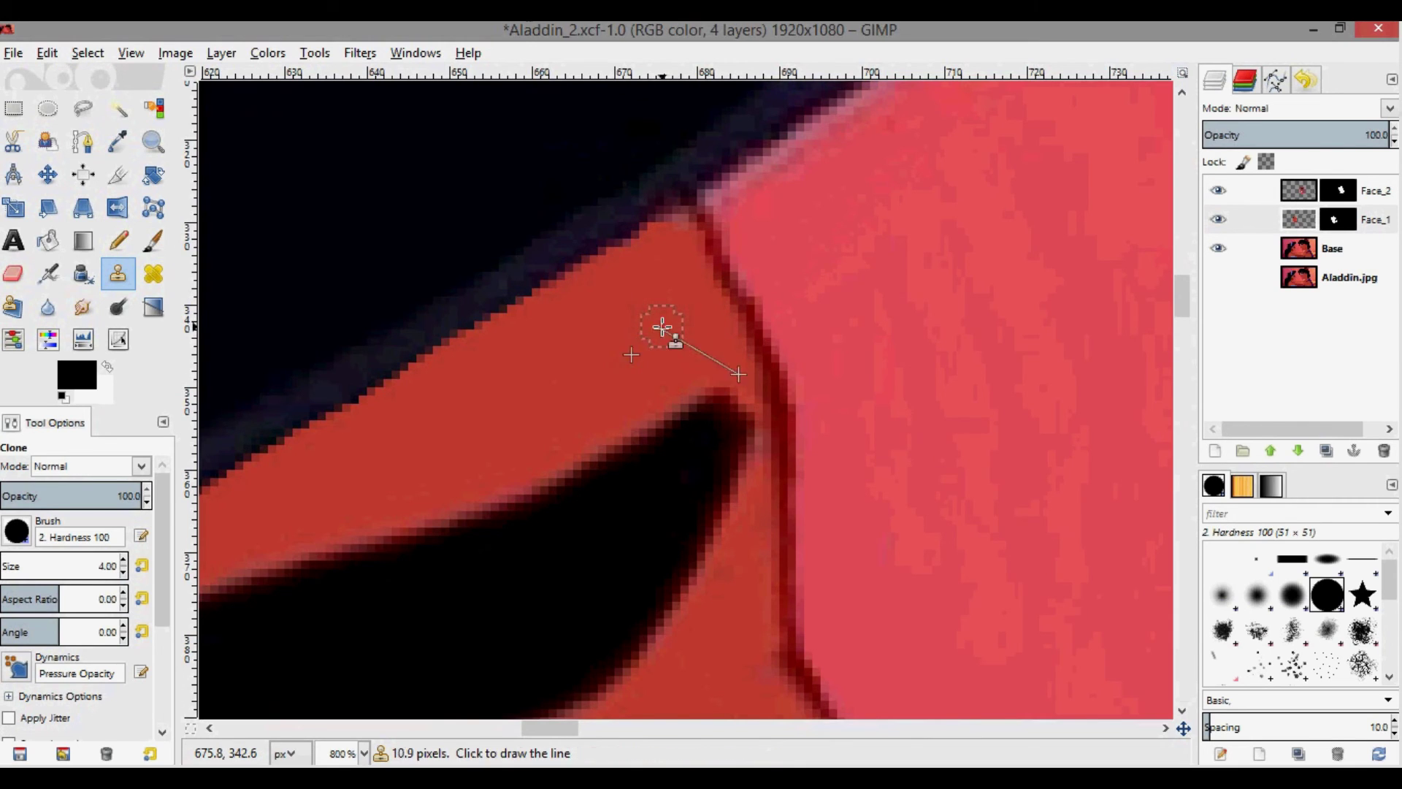
key(shift+ctrl+j)
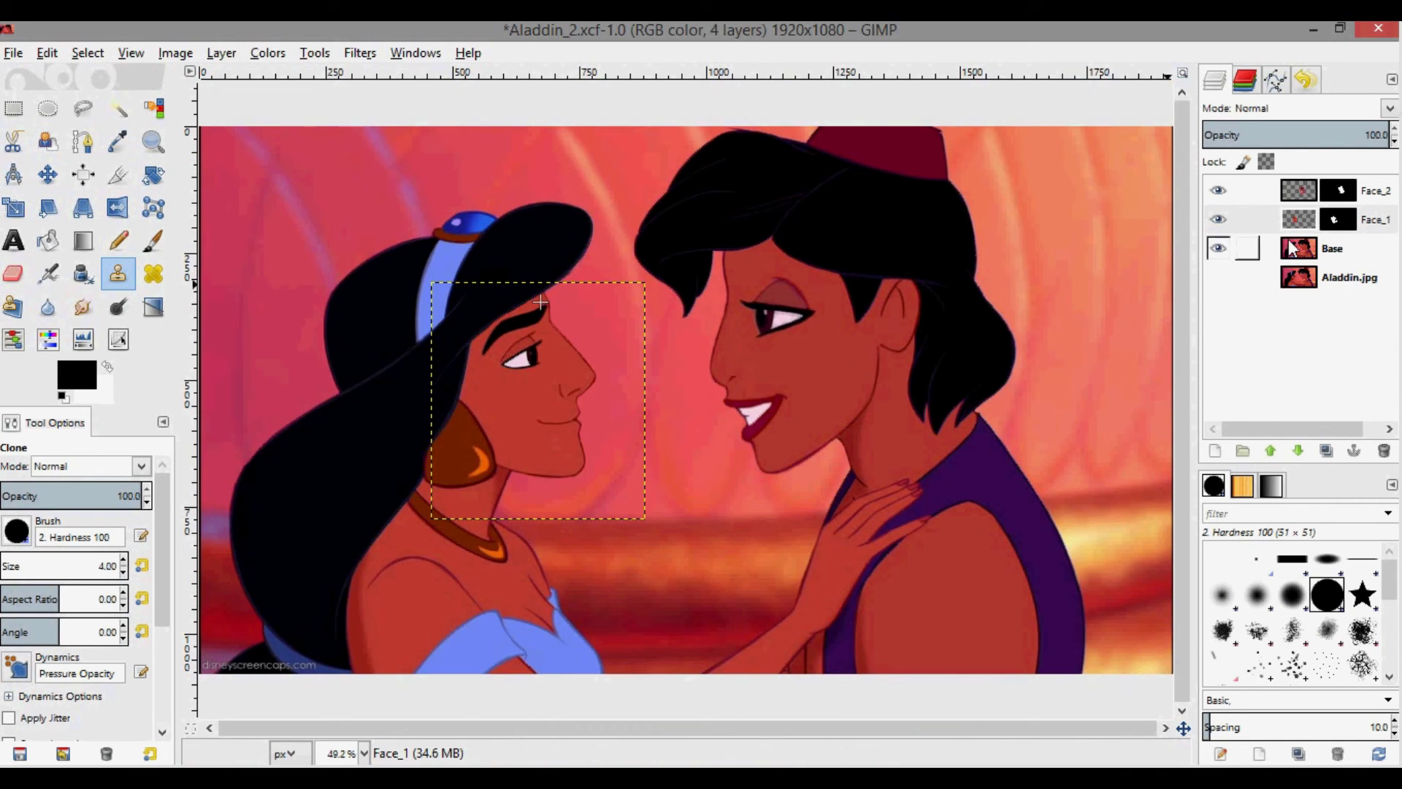
Hide and reshow Face_1 to compare, make the Base layer active and switch to the Paintbrush tool.
click(1217, 219)
click(1217, 219)
click(1307, 248)
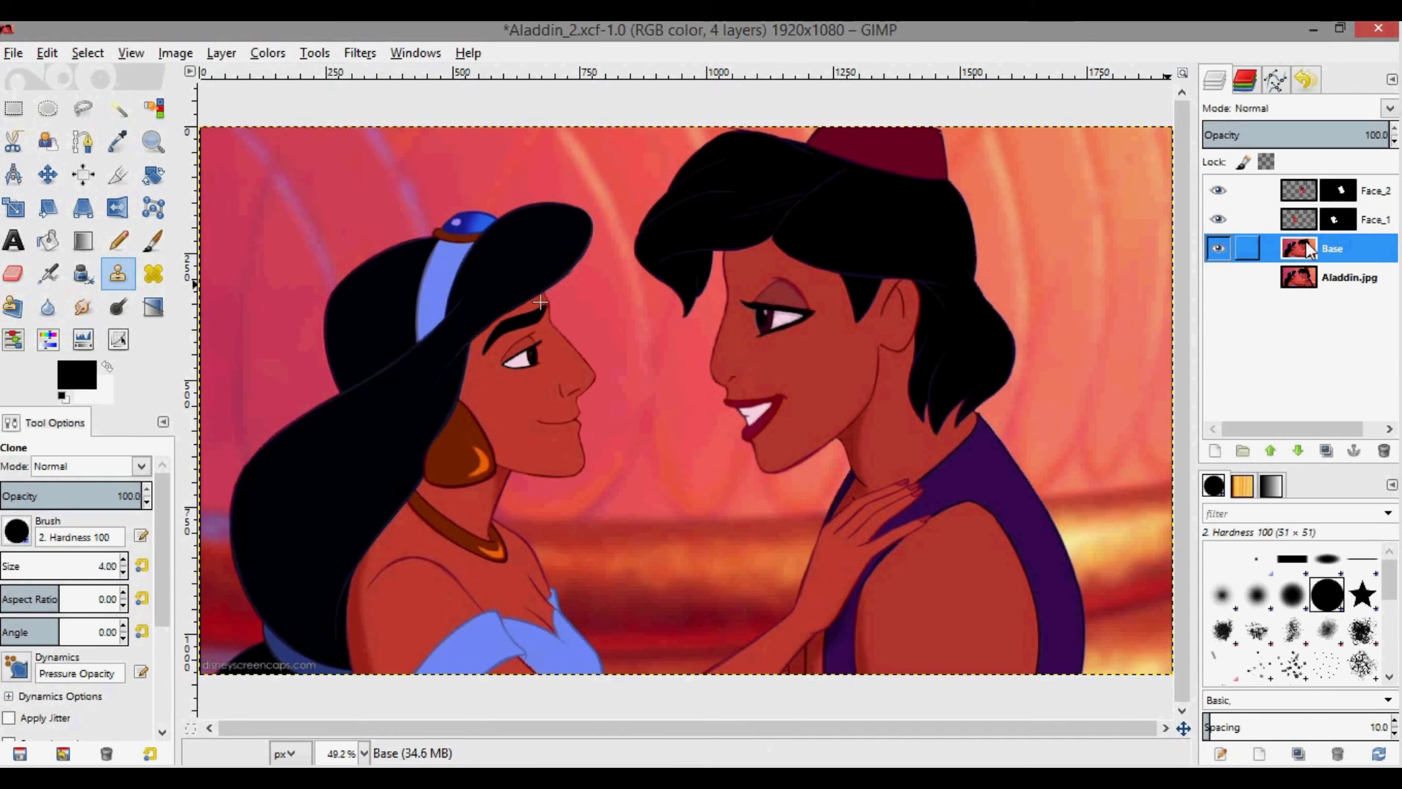
key(p)
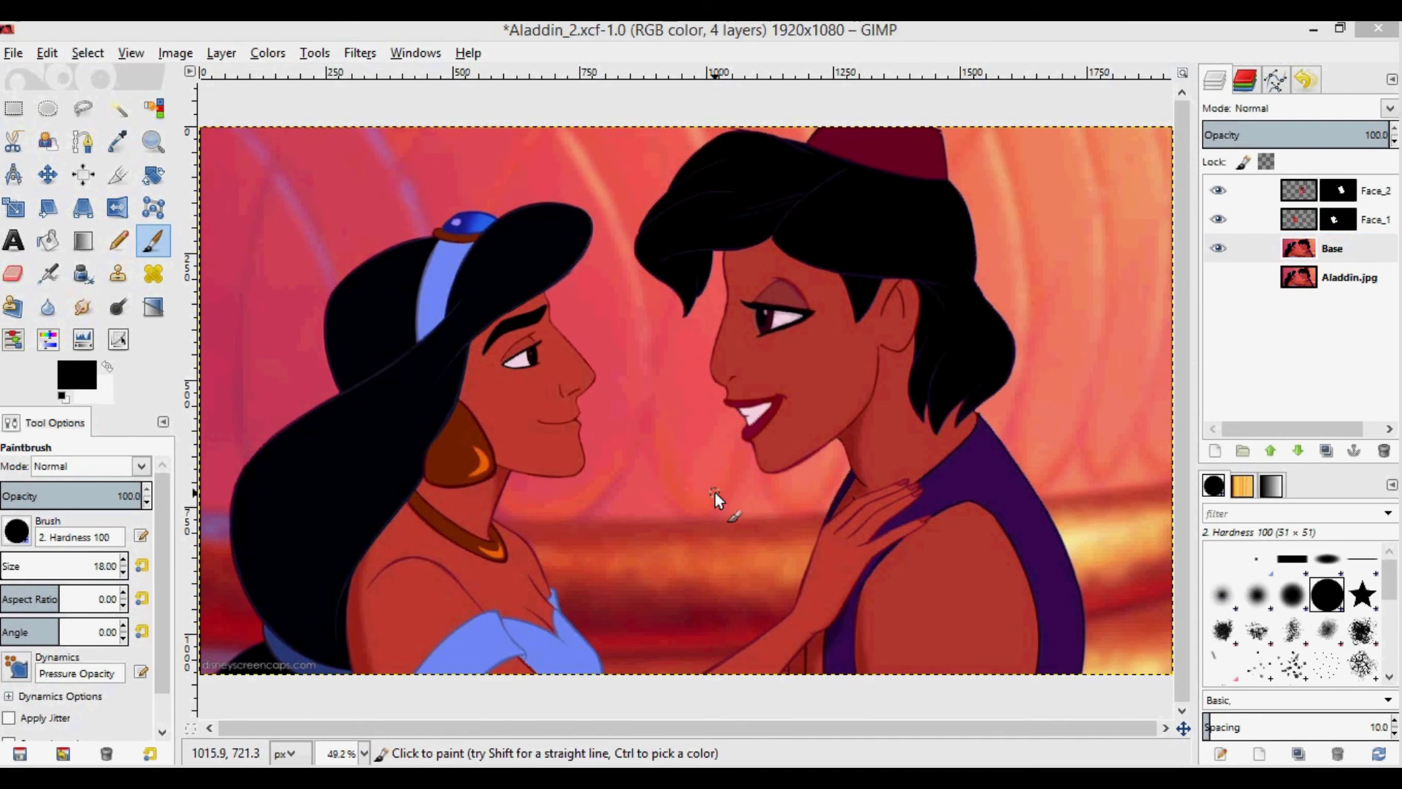